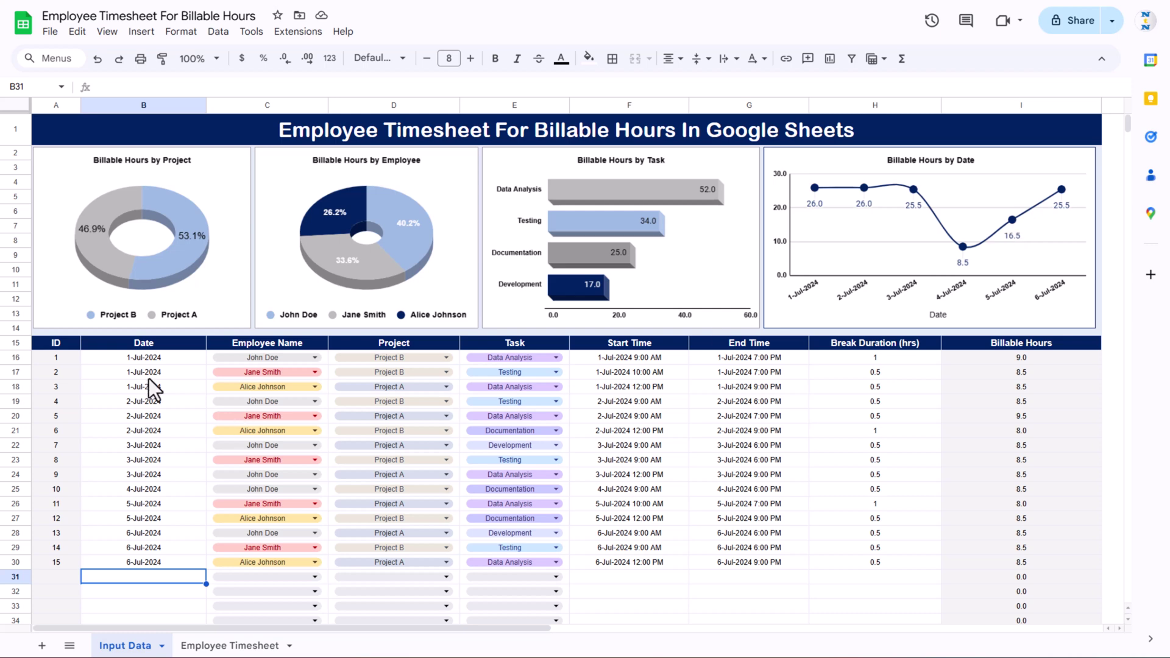
# Step: Enter the date 7/7/2024 in the first empty timesheet row, cell B31
pyautogui.scroll(-2, 152, 382)
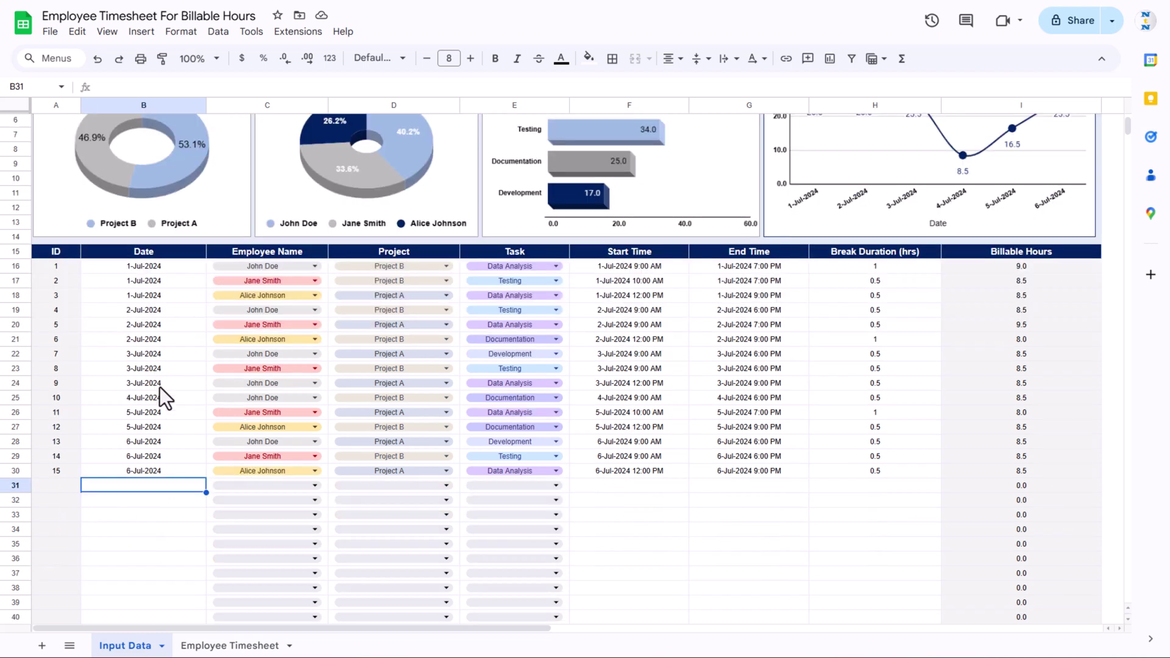
pyautogui.doubleClick(148, 485)
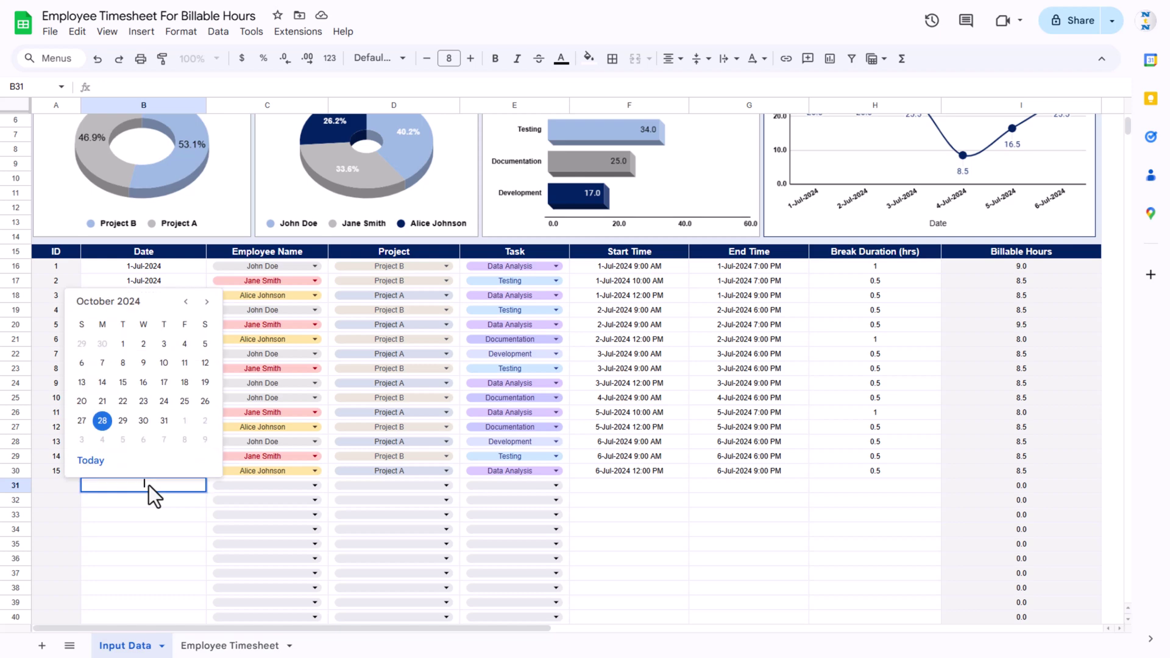
pyautogui.click(186, 301)
pyautogui.click(186, 302)
pyautogui.click(186, 301)
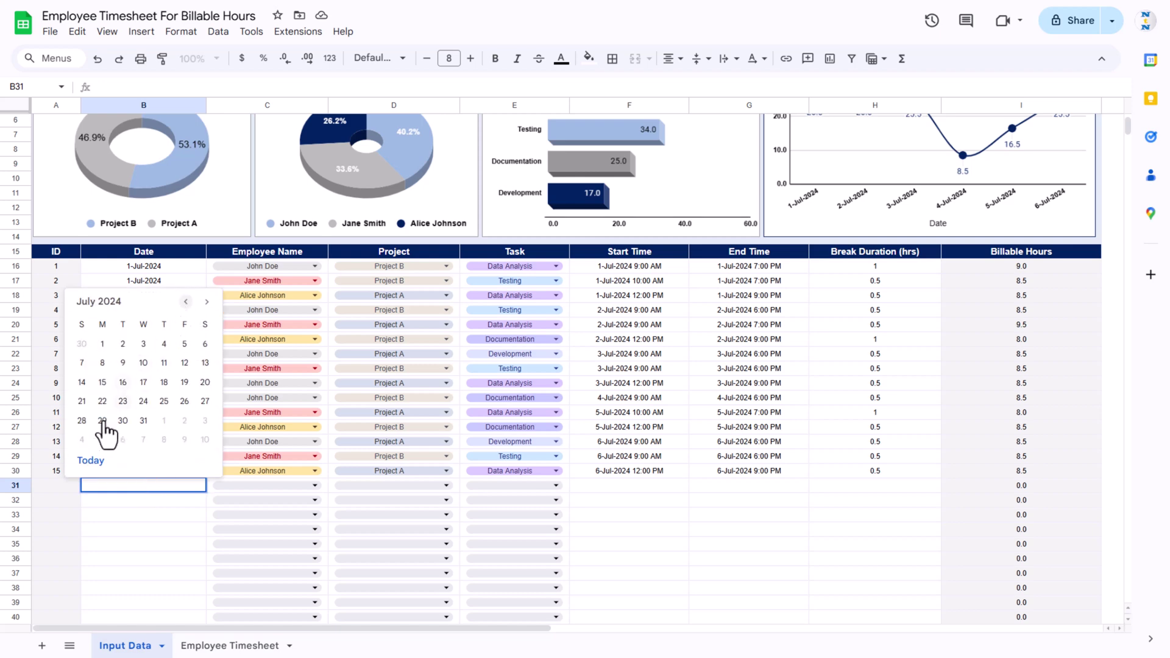
pyautogui.click(83, 364)
pyautogui.press('Return')
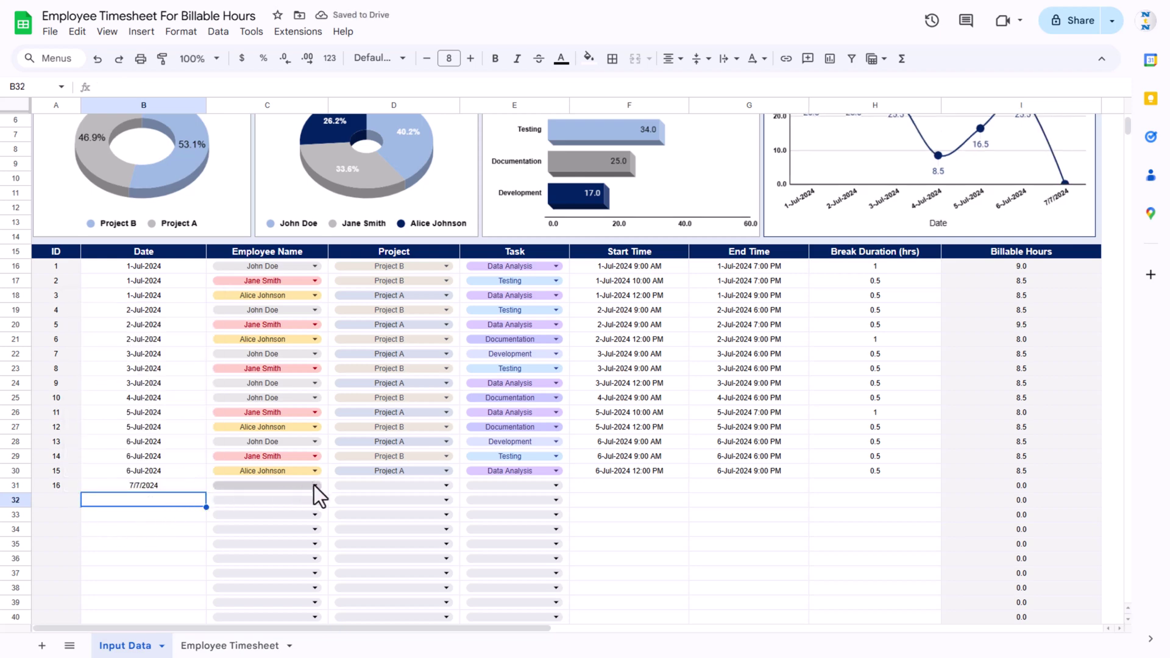
# Step: Fill in row 31 with the first listed employee, Project A as the project and Data Analysis as the task
pyautogui.click(314, 486)
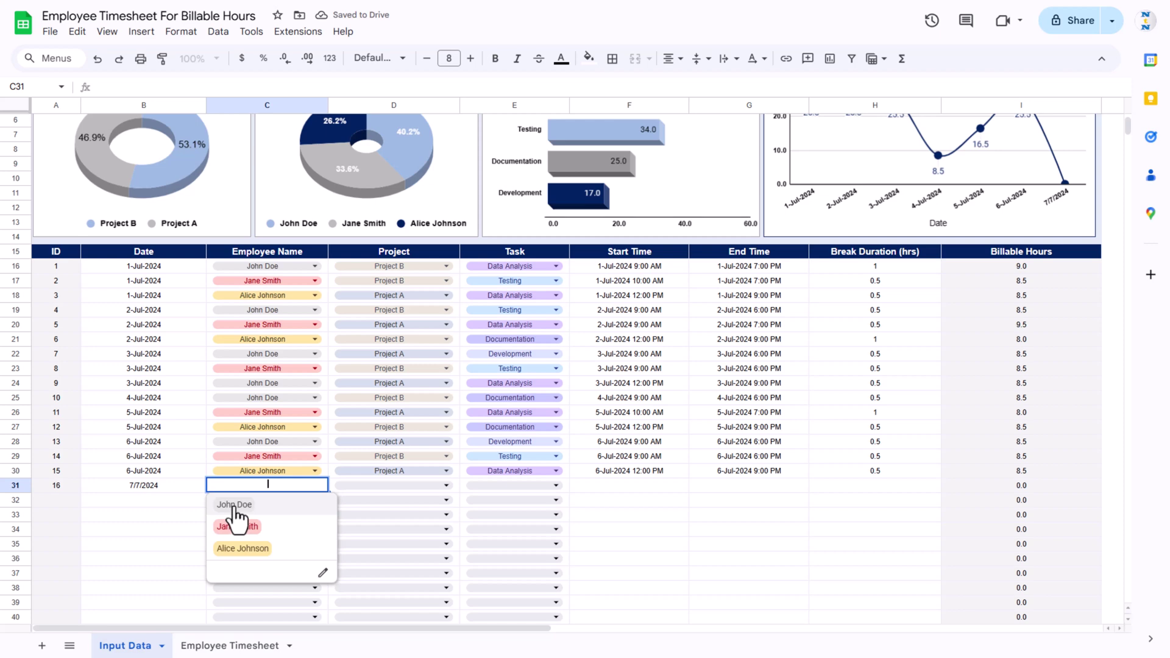
pyautogui.click(252, 507)
pyautogui.click(447, 486)
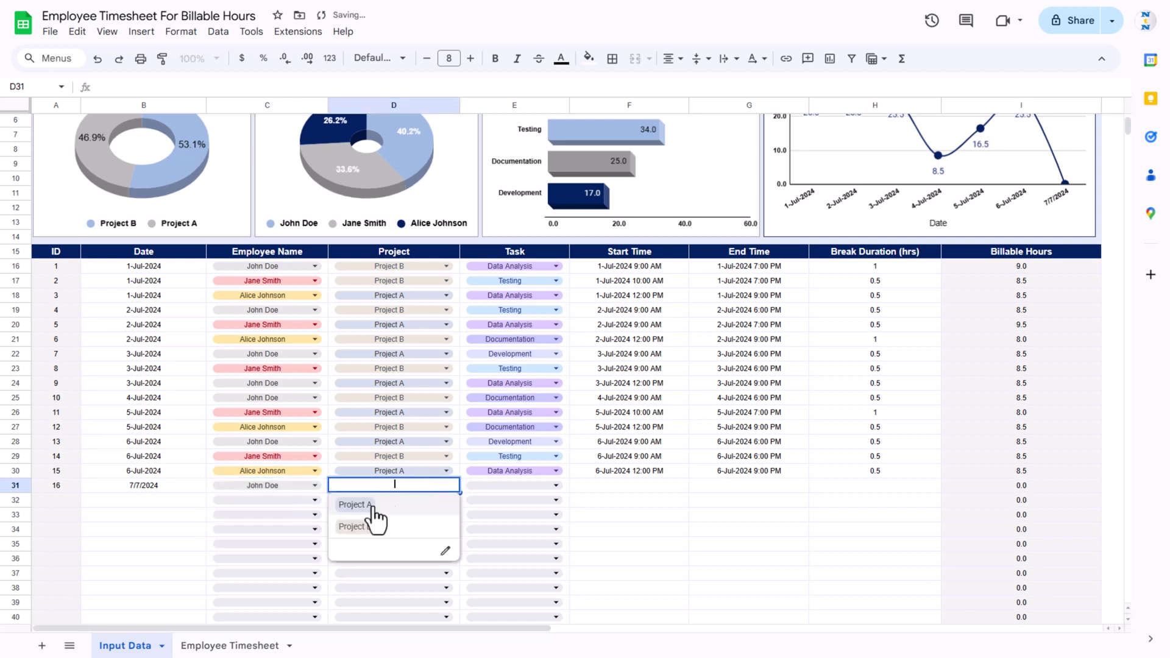
pyautogui.press('Return')
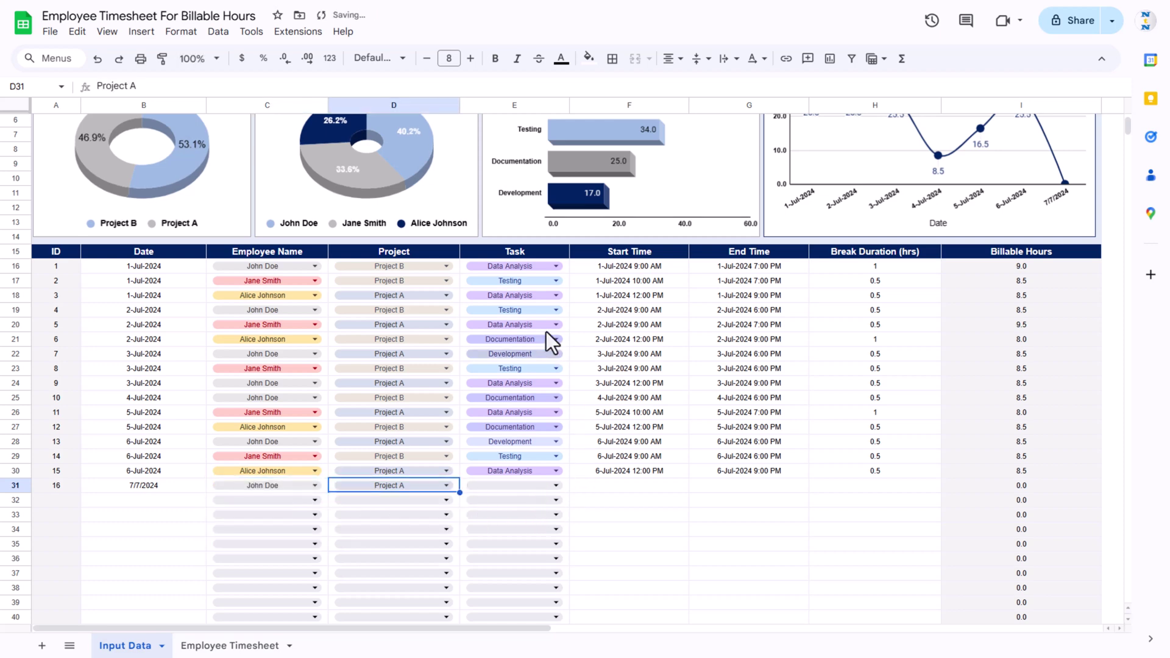
pyautogui.click(554, 485)
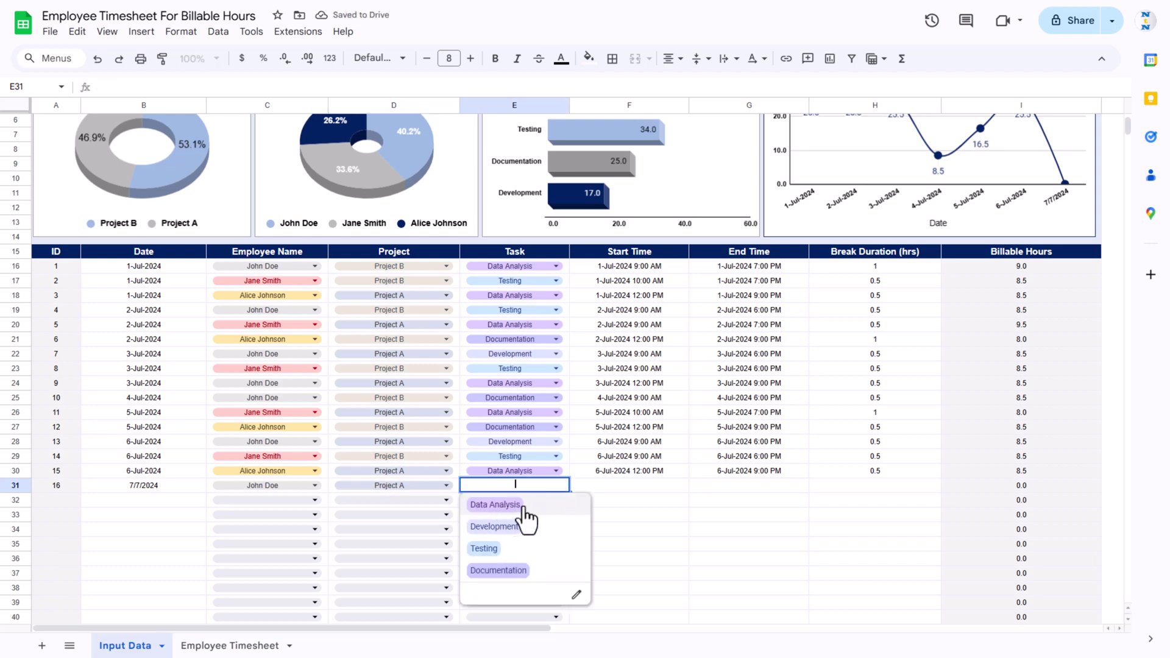
pyautogui.press('Return')
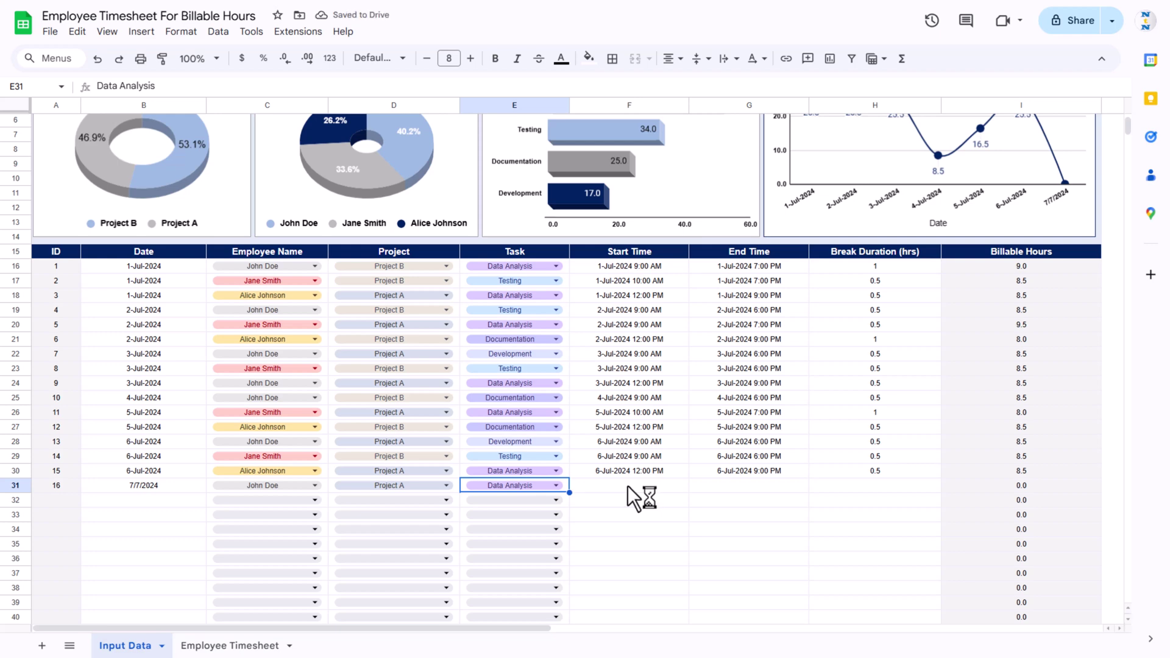
# Step: Set the start time in row 31 to 7/7/2024 9:00 AM
pyautogui.doubleClick(628, 485)
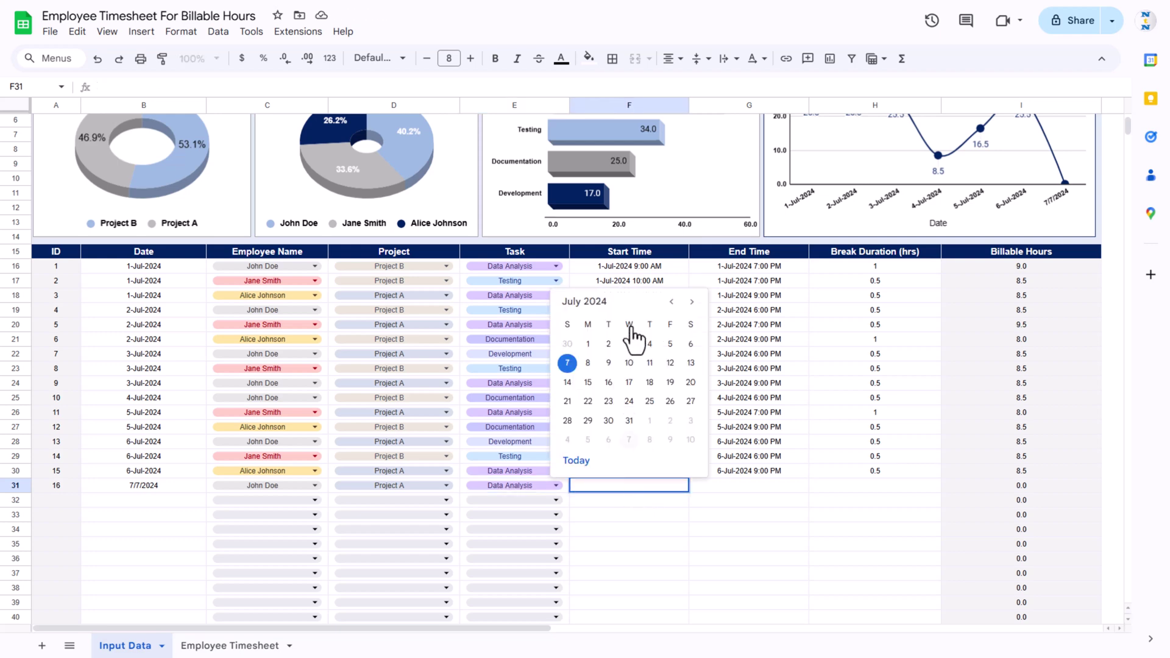
pyautogui.click(568, 364)
pyautogui.doubleClick(654, 485)
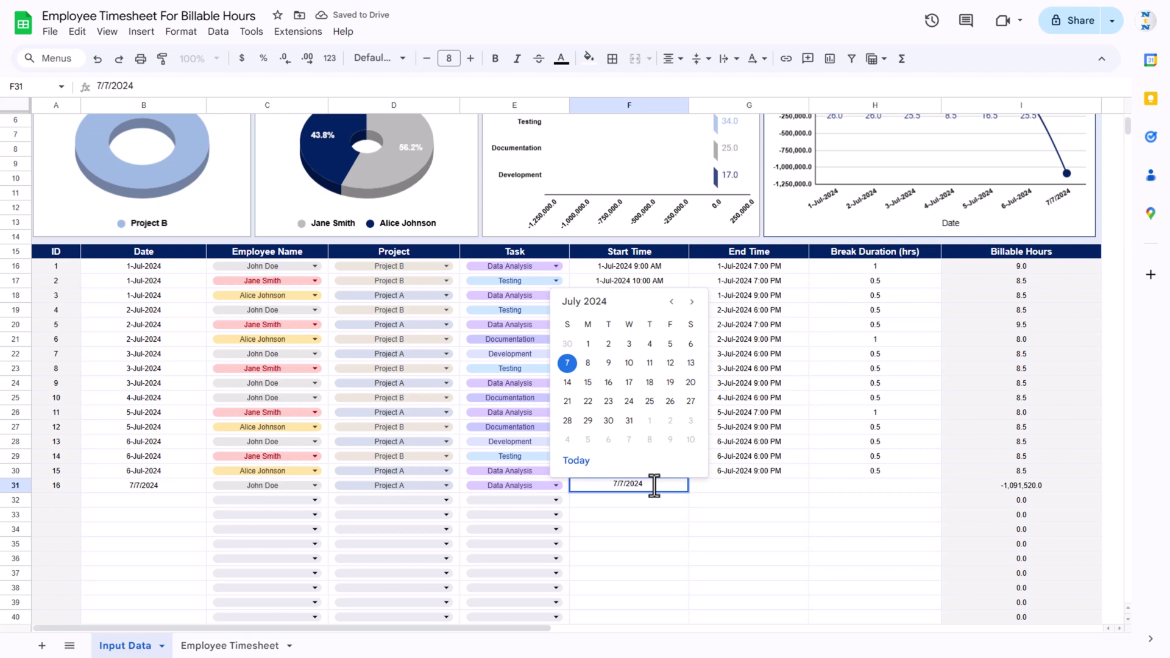
pyautogui.write('9 am')
pyautogui.press('Return')
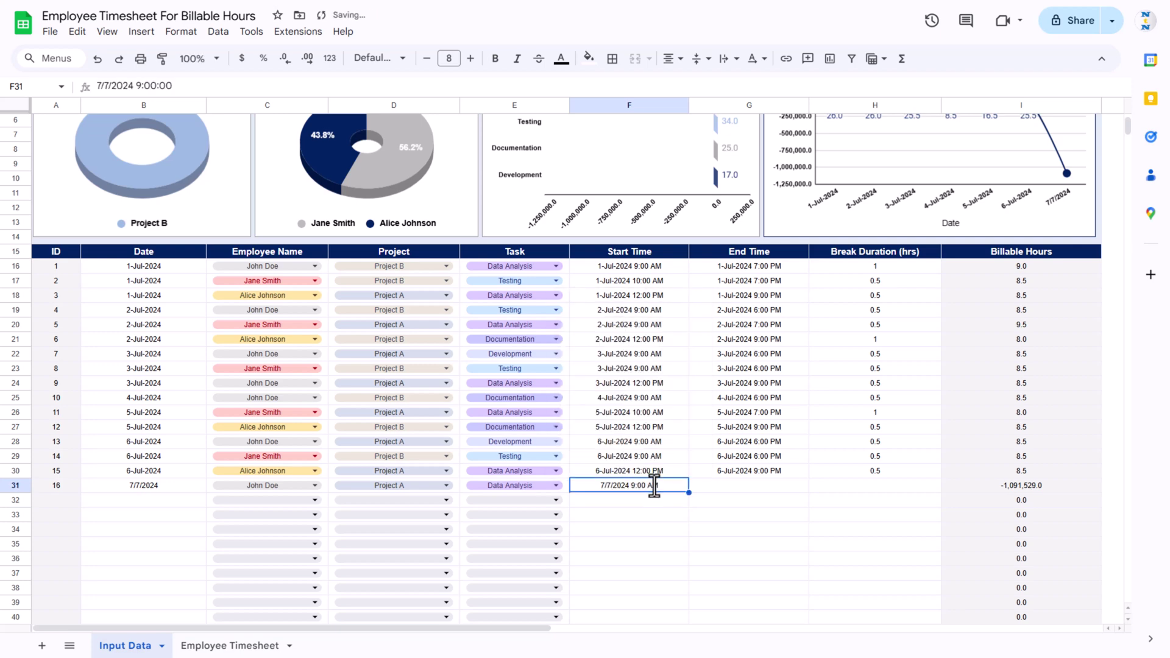
# Step: Copy the start time of row 31 into its end time and change it to 7/7/2024 6:00 PM
pyautogui.hotkey('ctrl', 'c')
pyautogui.press('Right')
pyautogui.hotkey('ctrl', 'v')
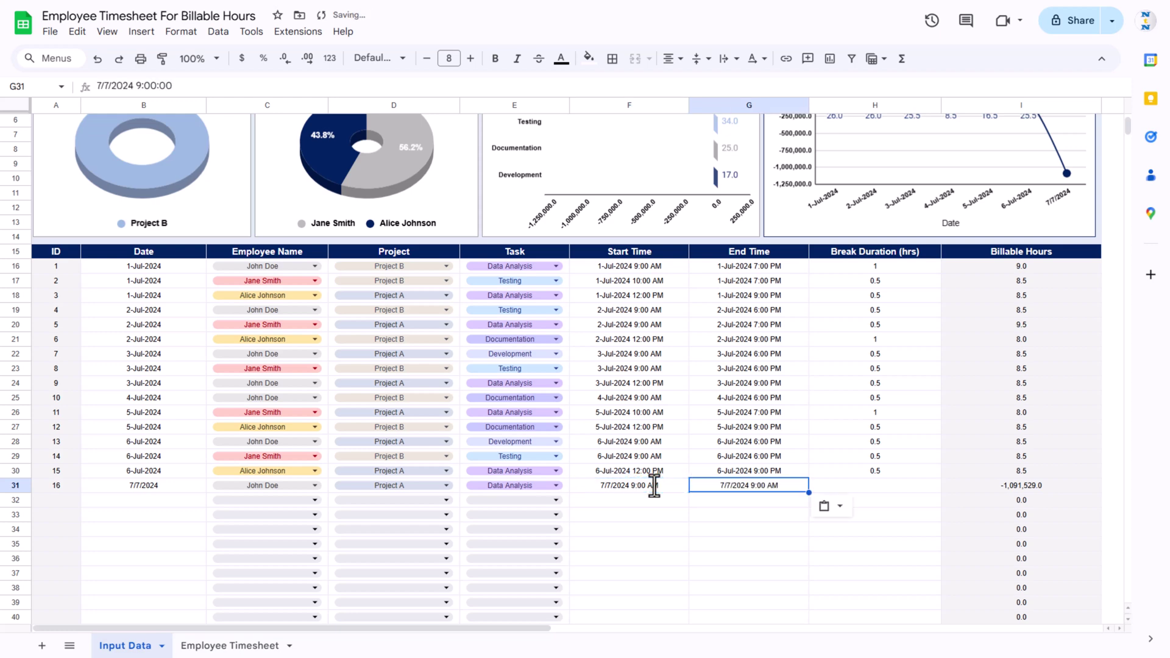
pyautogui.doubleClick(138, 86)
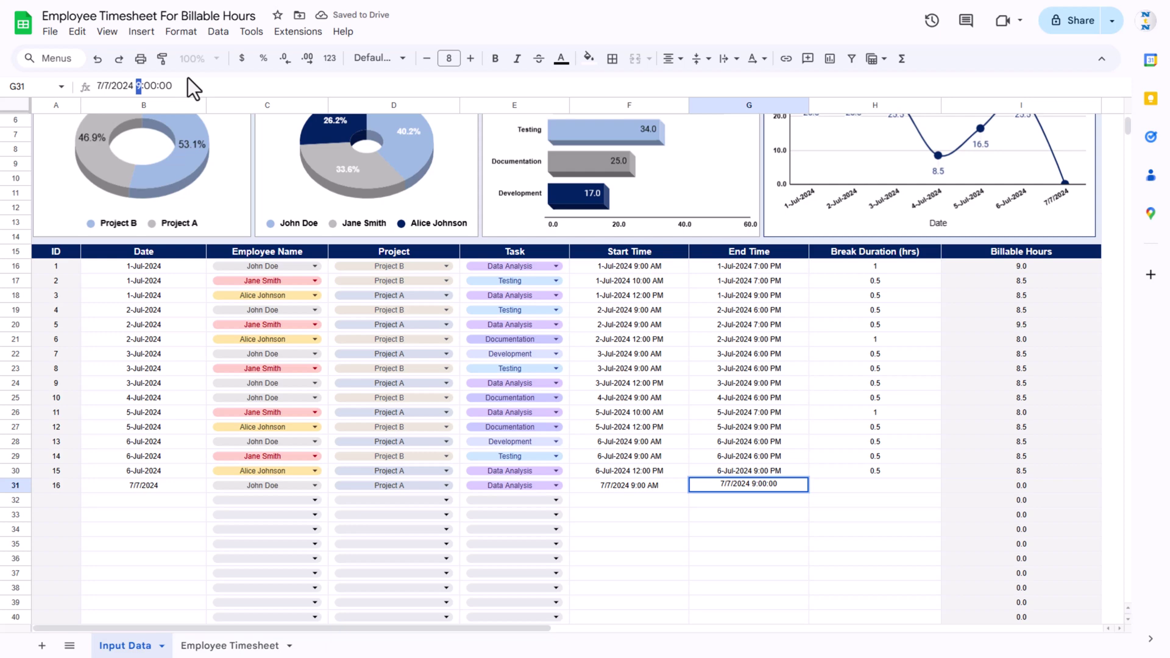
pyautogui.write('6:00 PM')
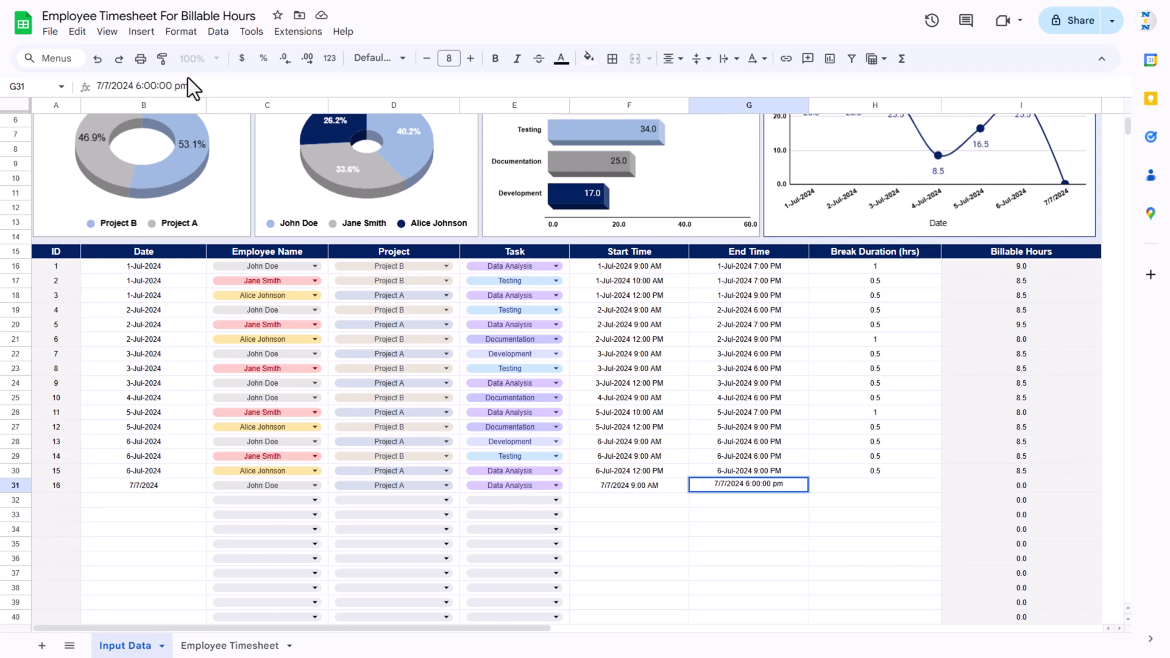
pyautogui.press('Return')
pyautogui.press('Up')
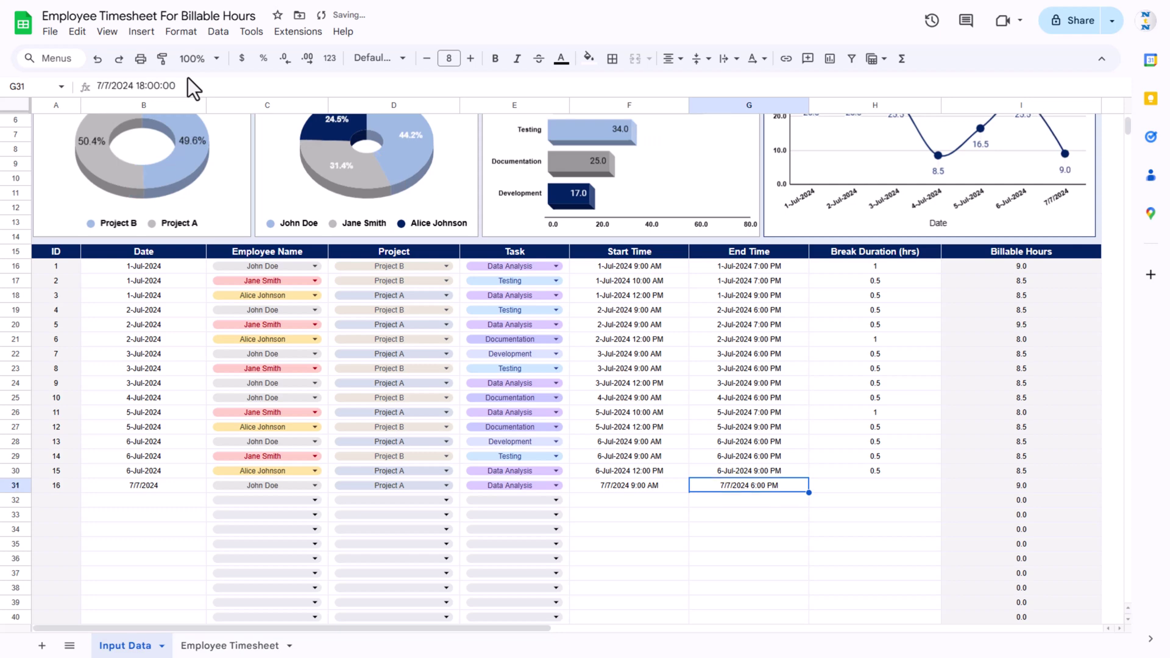
# Step: Enter a break duration of 1 hour in row 31 and review the billable hours charts
pyautogui.click(864, 488)
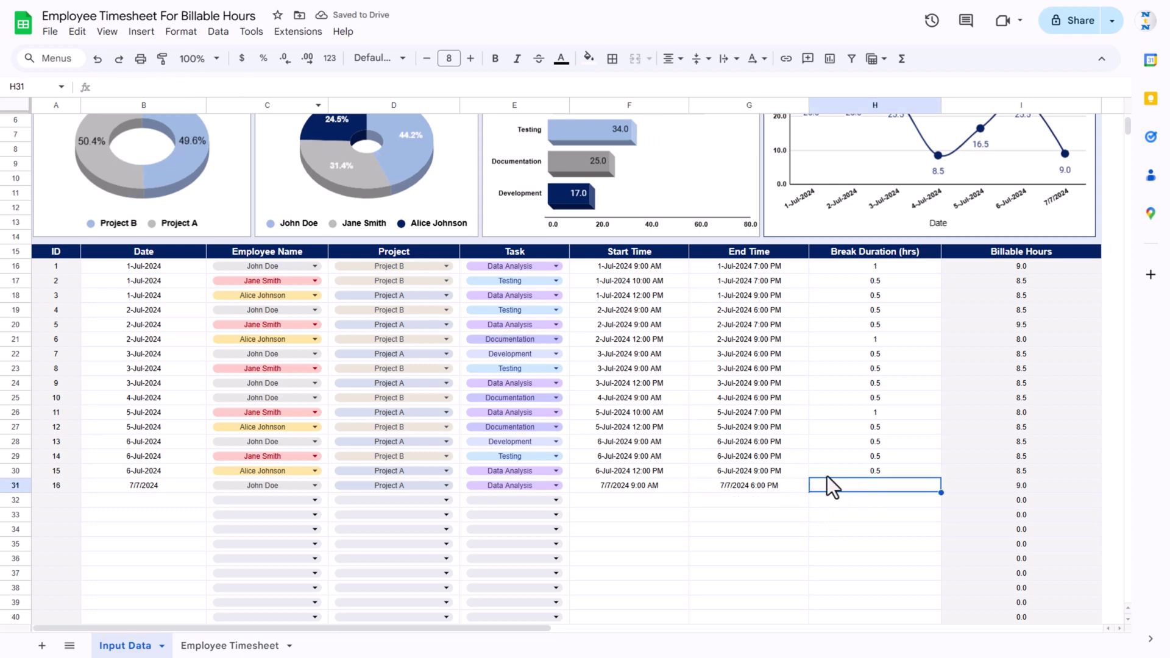
pyautogui.write('1')
pyautogui.press('Return')
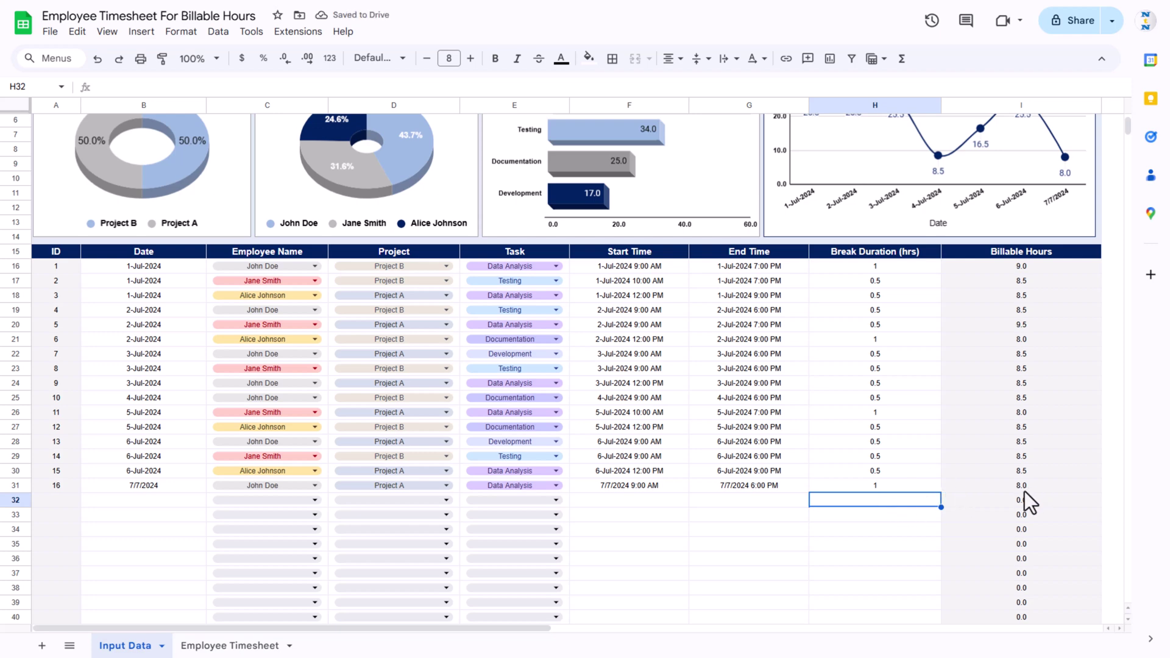
pyautogui.scroll(2, 758, 474)
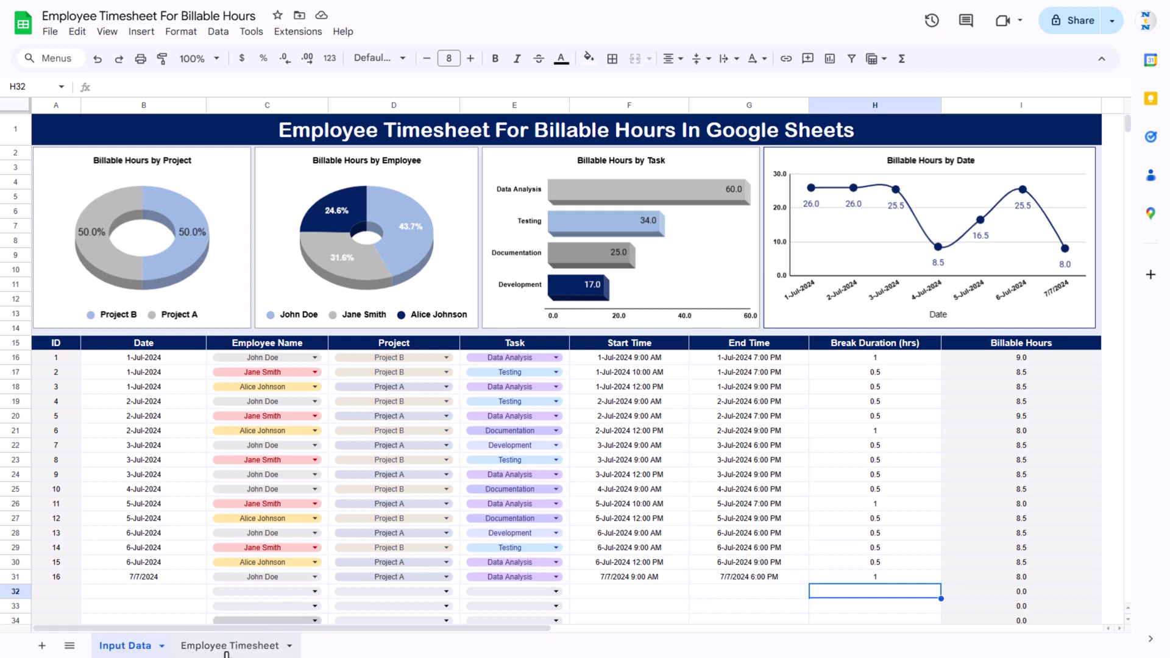
# Step: View the Employee Timesheet report for the second and third listed employees, and switch it back to the first employee
pyautogui.click(253, 646)
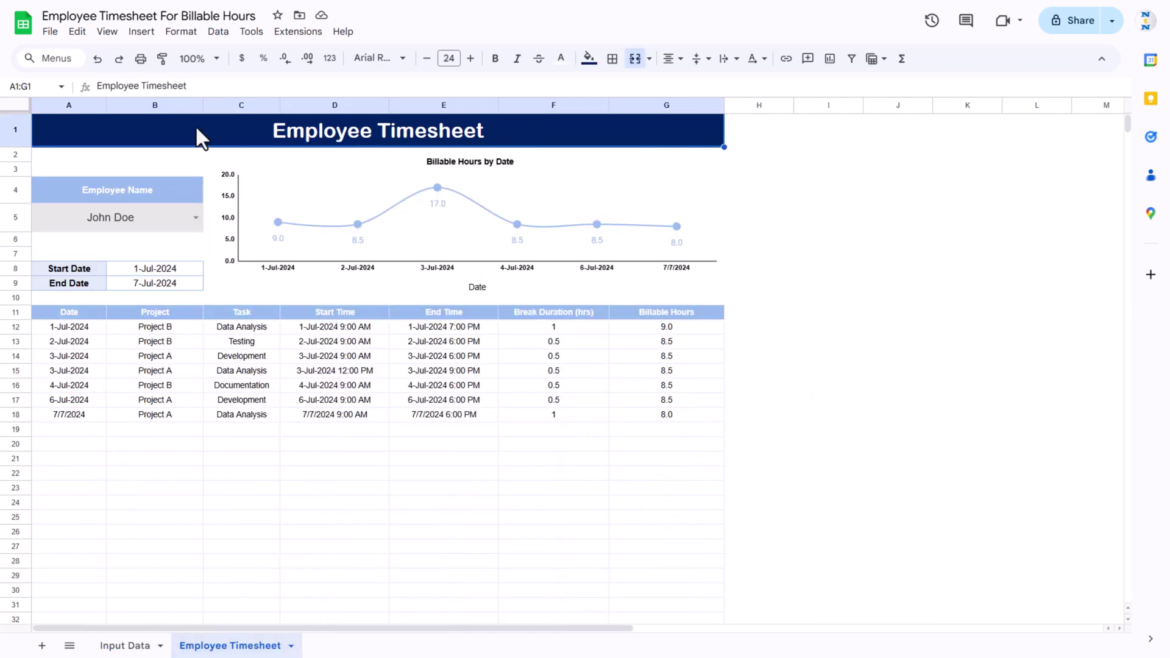
pyautogui.click(195, 218)
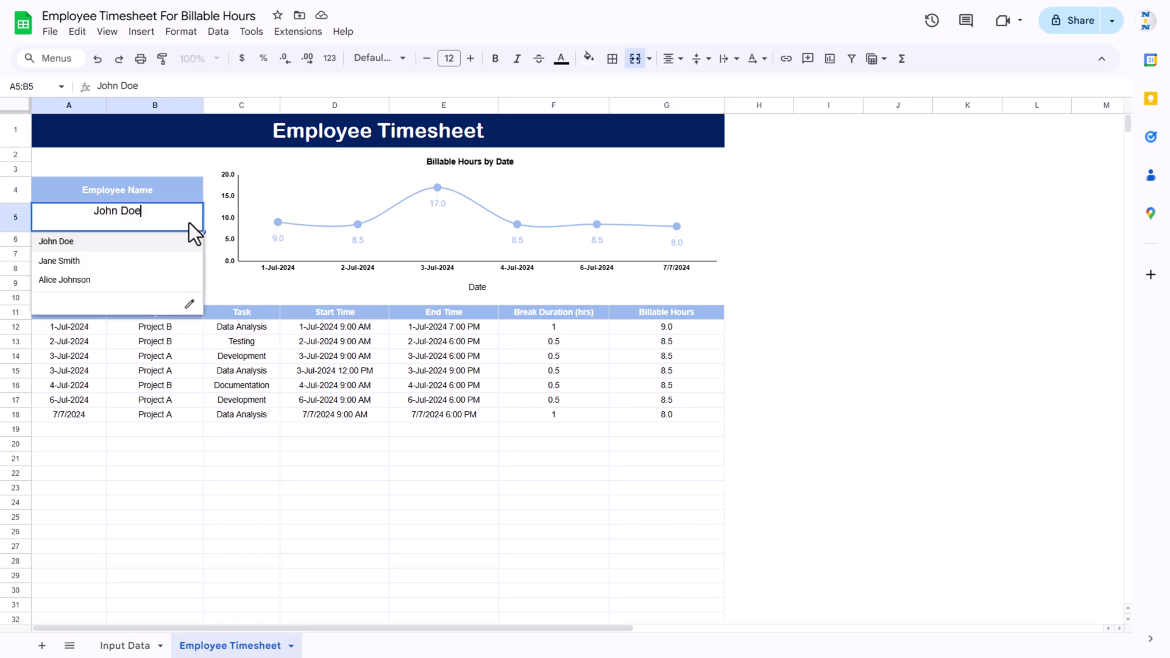
pyautogui.click(79, 260)
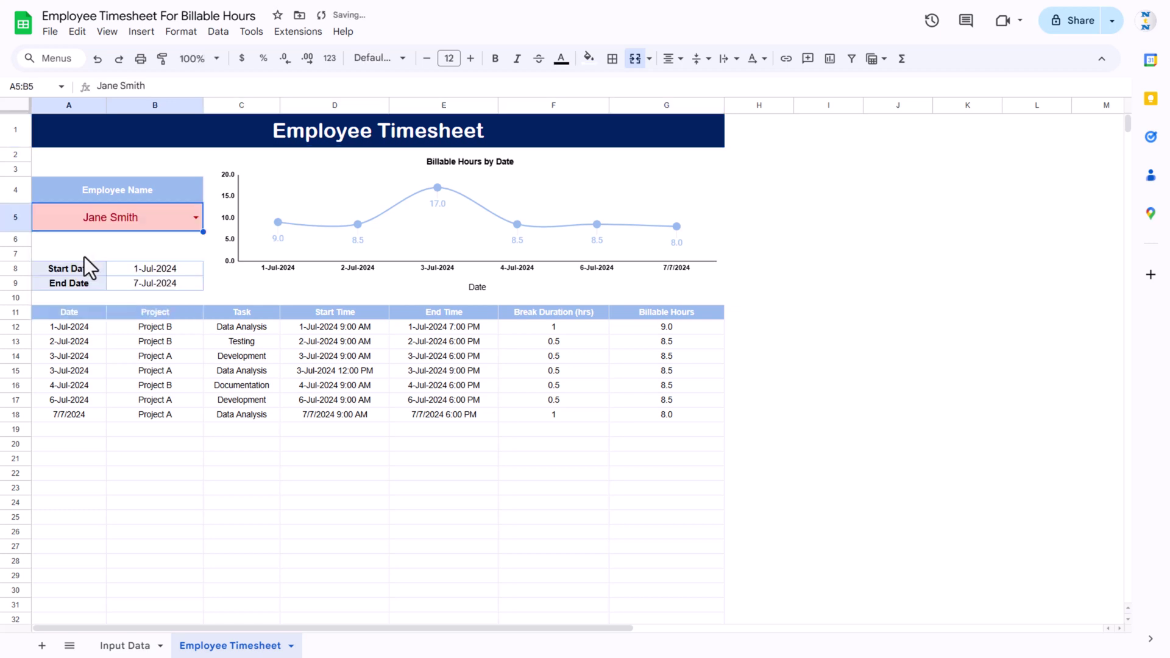
pyautogui.click(195, 218)
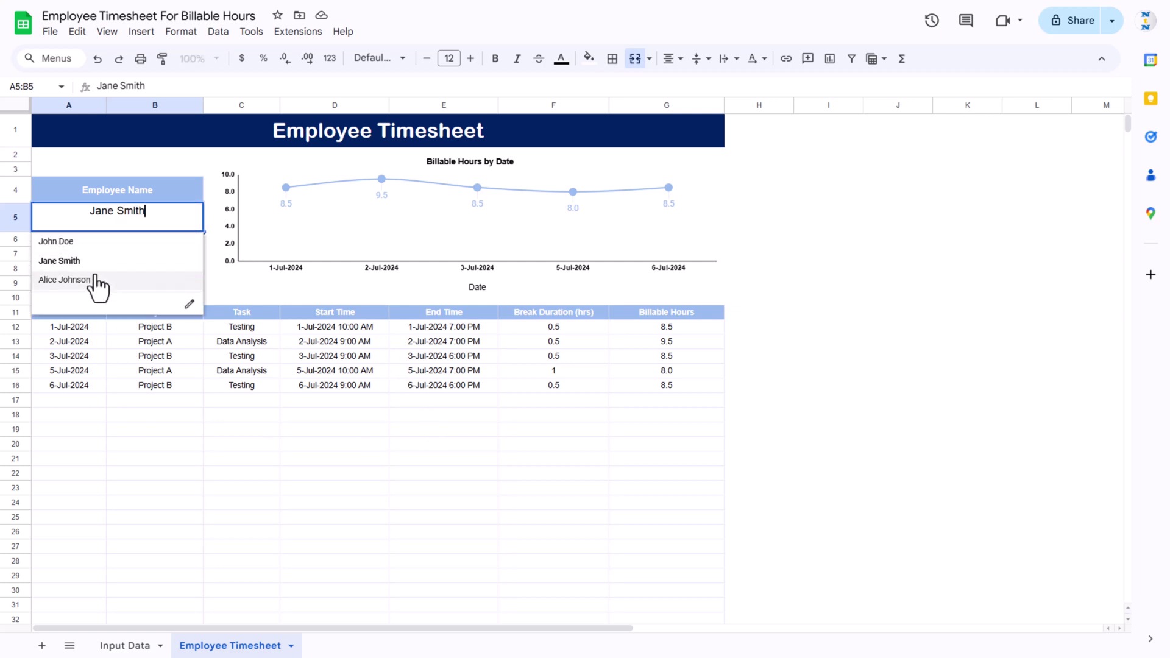
pyautogui.click(83, 280)
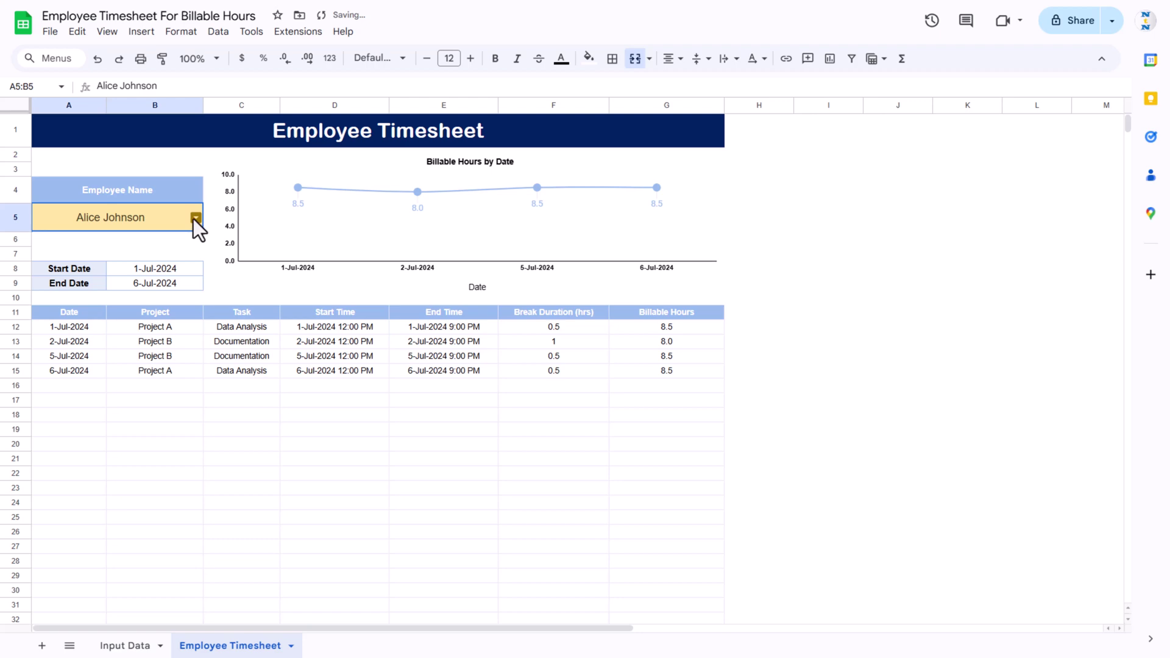
pyautogui.click(195, 218)
pyautogui.click(66, 244)
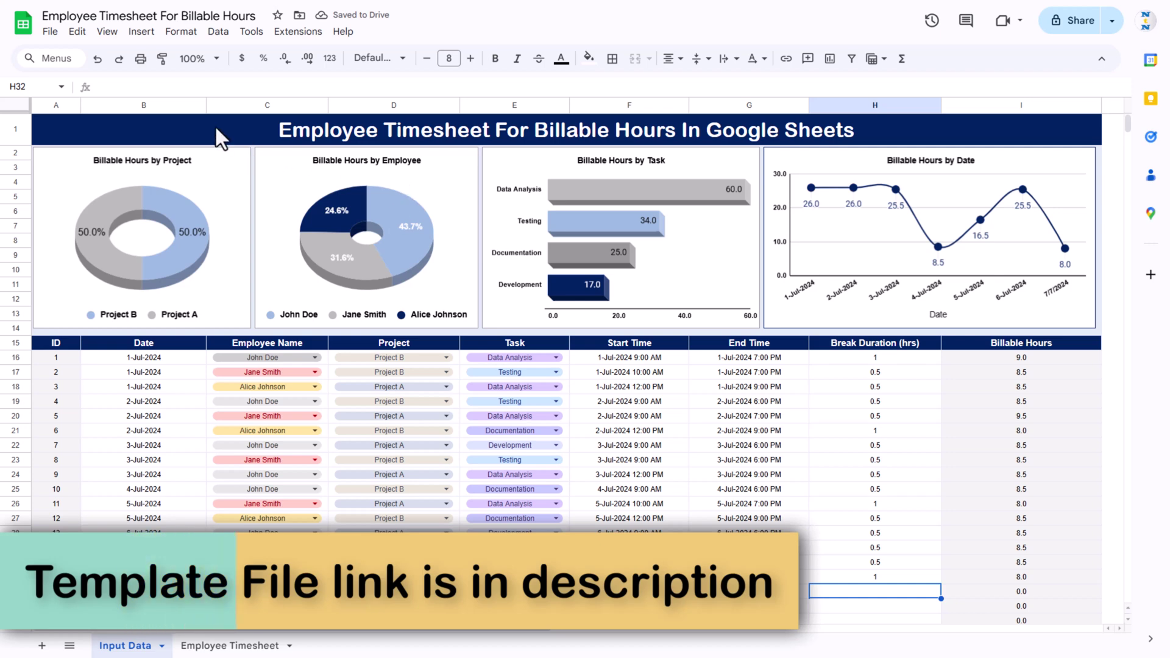
# Step: Create a new blank spreadsheet and dismiss its pre-built tables suggestions
pyautogui.click(214, 127)
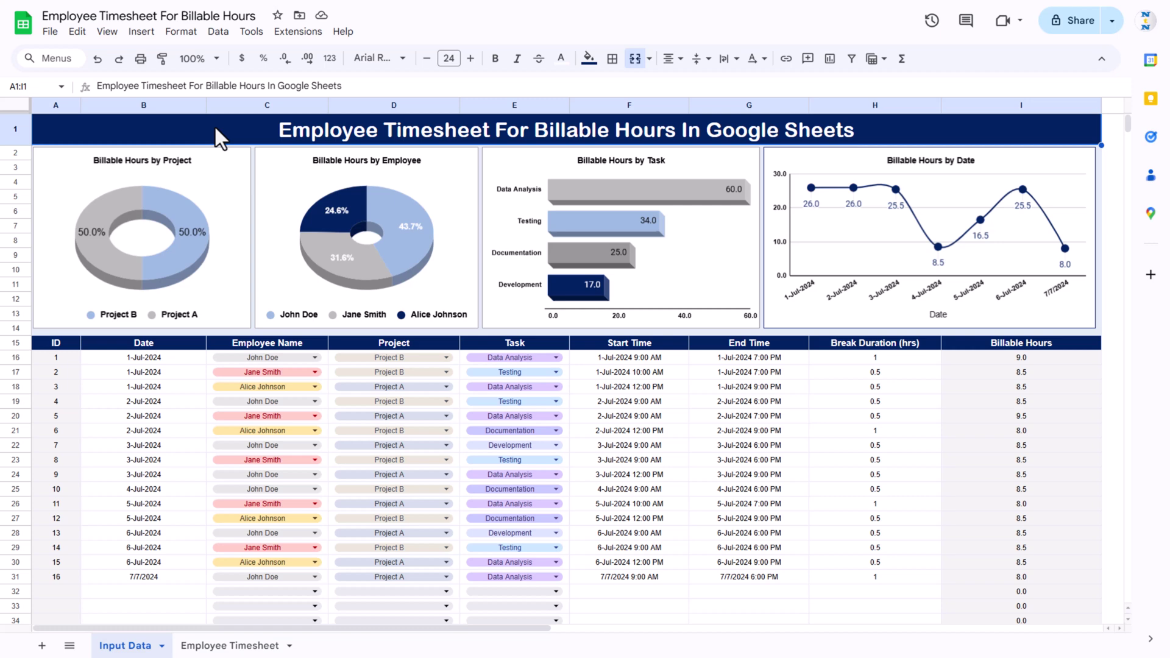
pyautogui.click(52, 38)
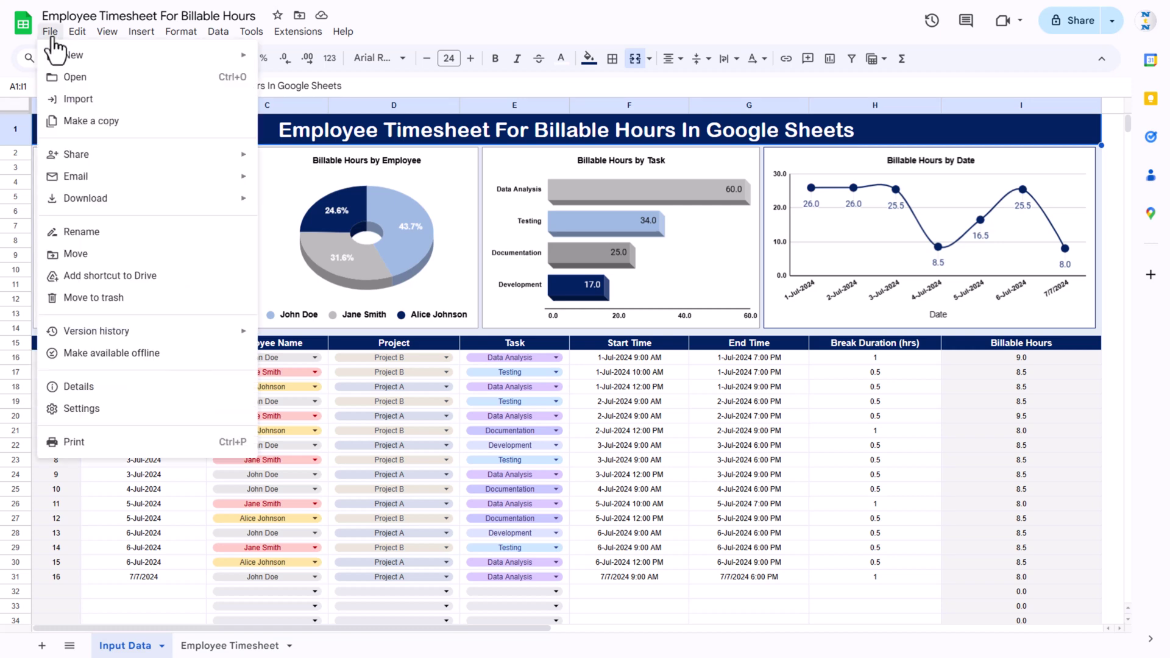
pyautogui.moveTo(204, 58)
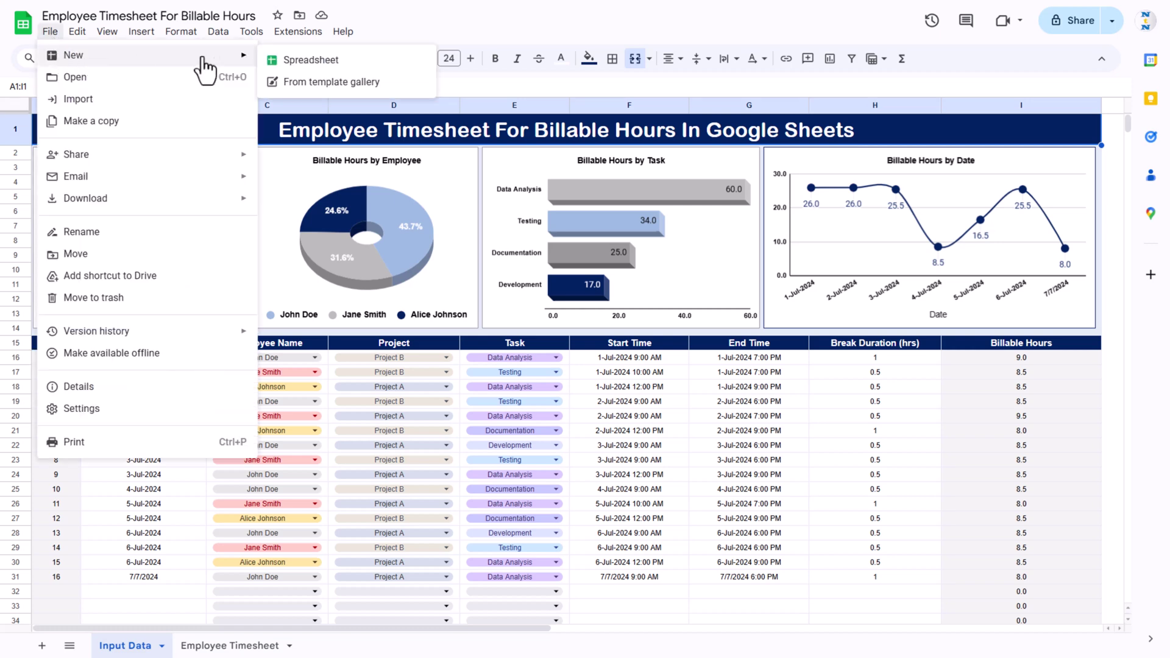
pyautogui.click(311, 60)
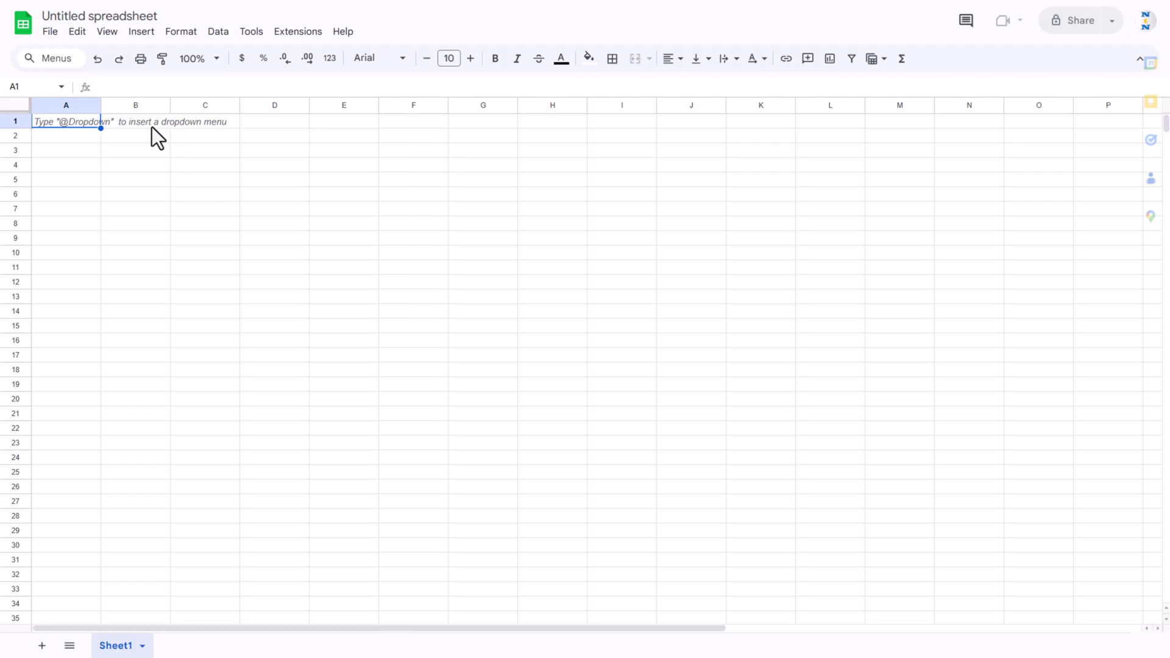
pyautogui.click(133, 137)
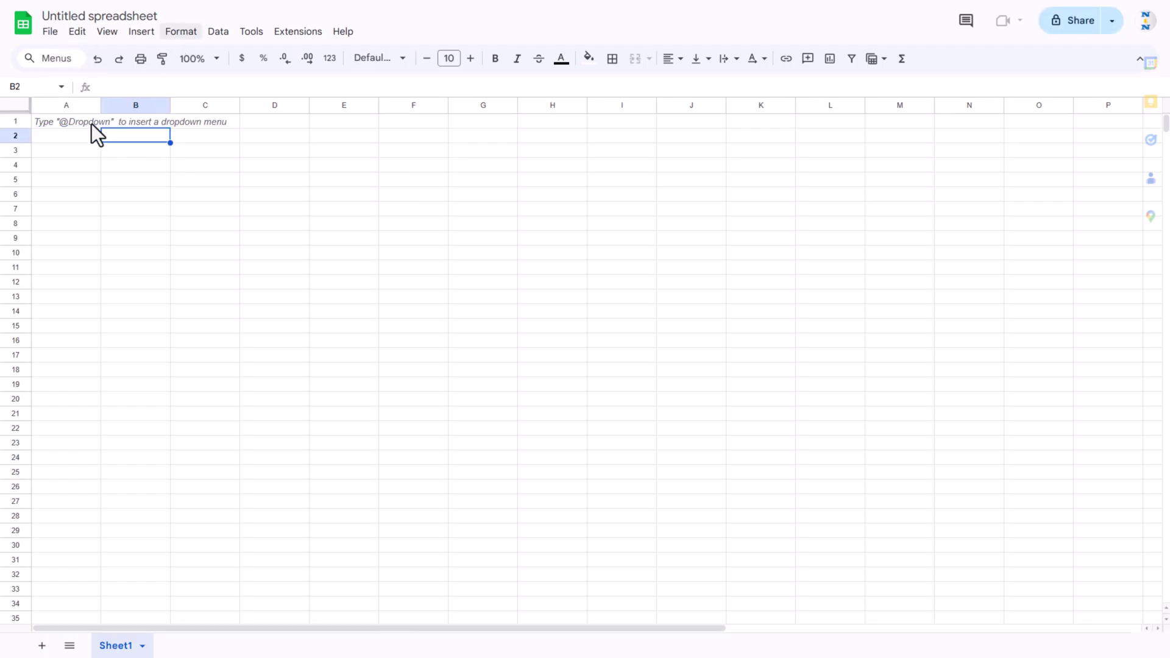
pyautogui.click(57, 126)
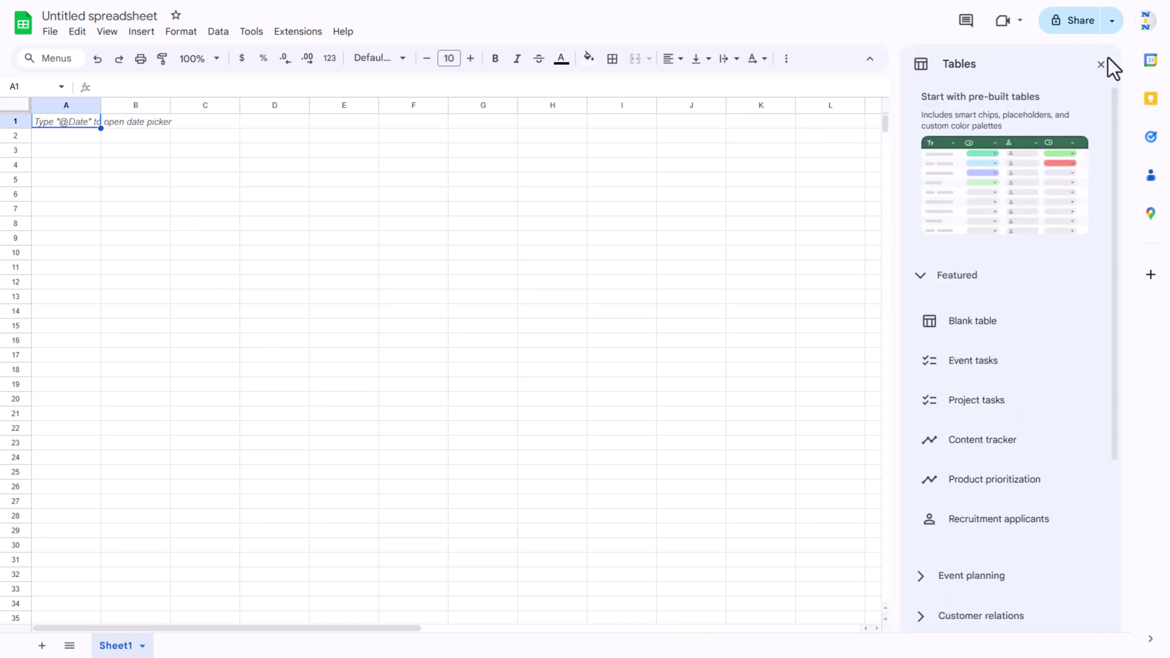
pyautogui.click(1101, 64)
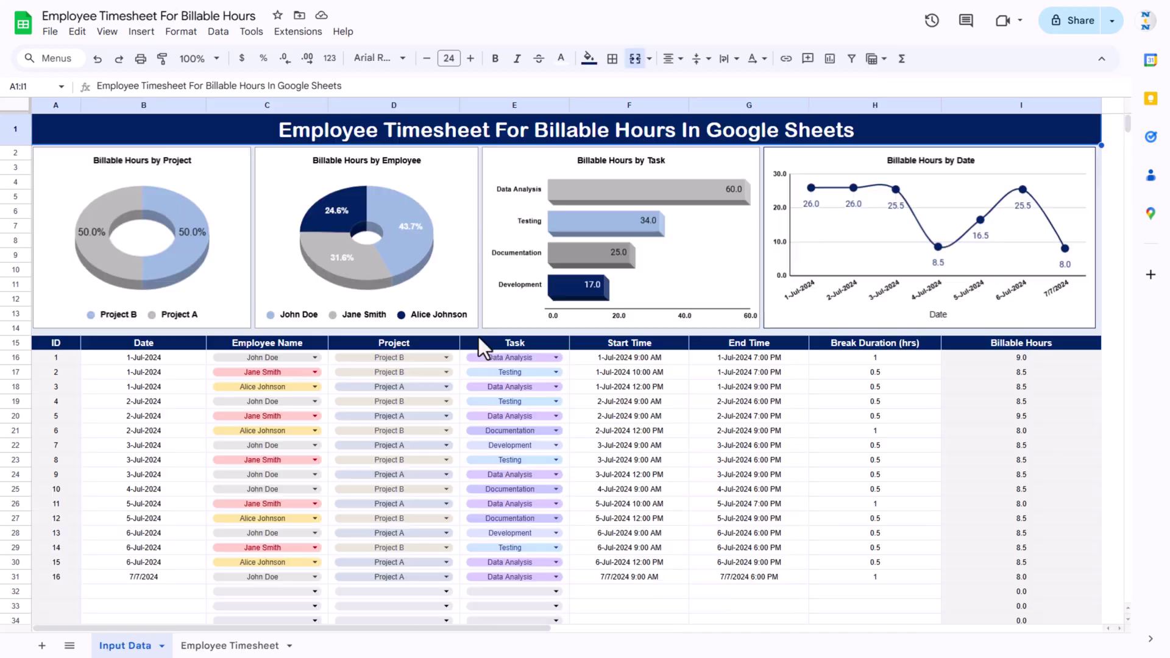
# Step: Copy the timesheet table with its header row, range A15:I31, from the Input Data sheet
pyautogui.click(481, 336)
pyautogui.press('Home')
pyautogui.press('Down')
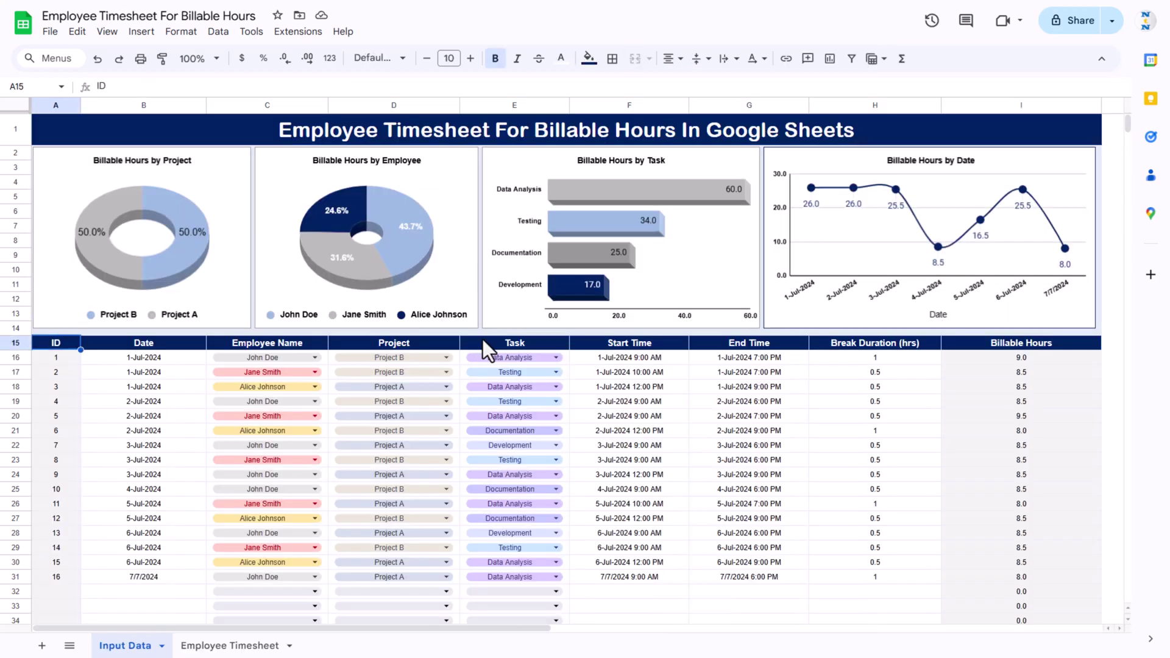
pyautogui.hotkey('ctrl', 'shift', 'Right')
pyautogui.hotkey('shift', 'Down')
pyautogui.hotkey('ctrl', 'shift', 'Down')
pyautogui.hotkey('ctrl', 'c')
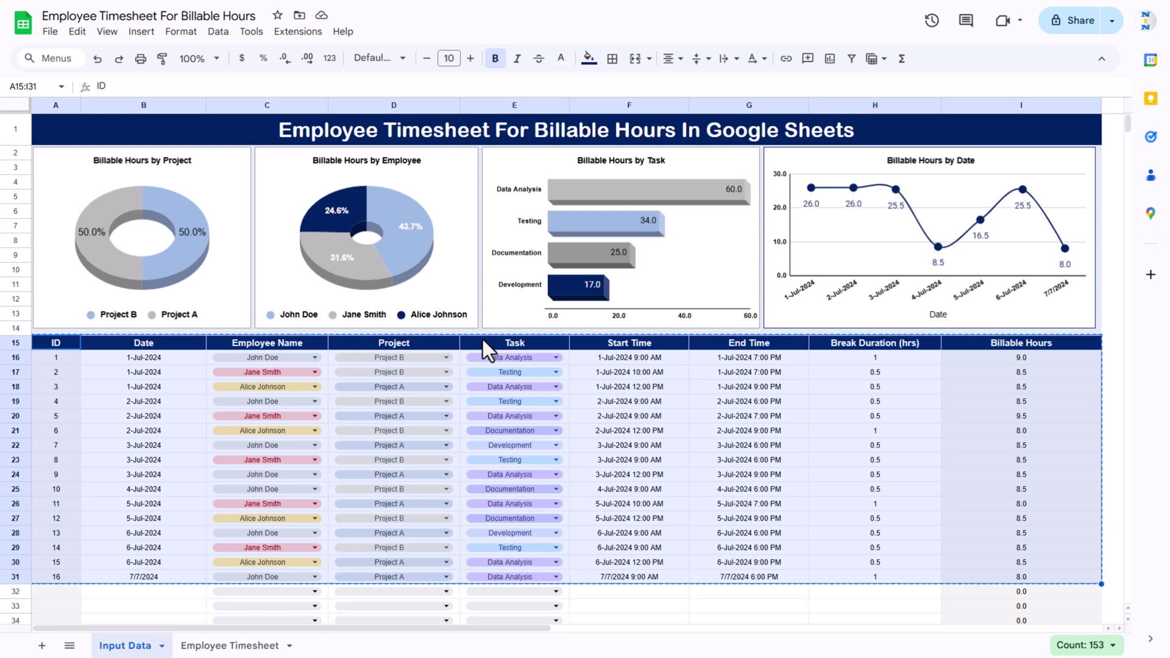
# Step: Switch to the untitled spreadsheet and paste the copied timesheet table without its formatting, starting at cell A15
pyautogui.hotkey('ctrl', 'Tab')
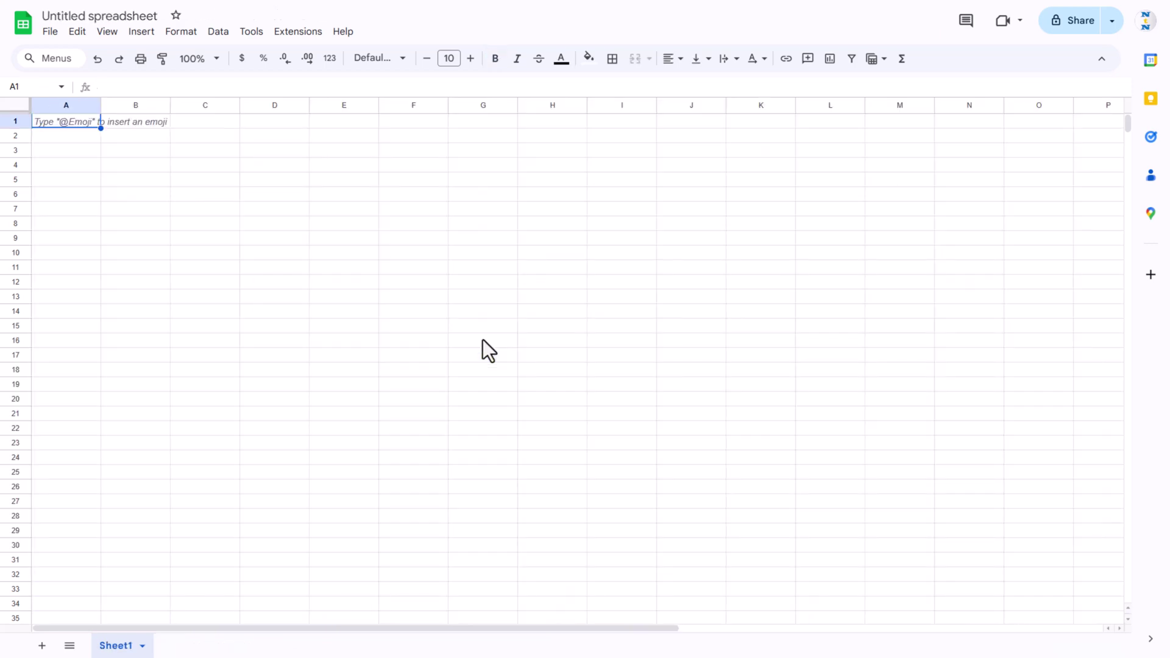
pyautogui.click(63, 327)
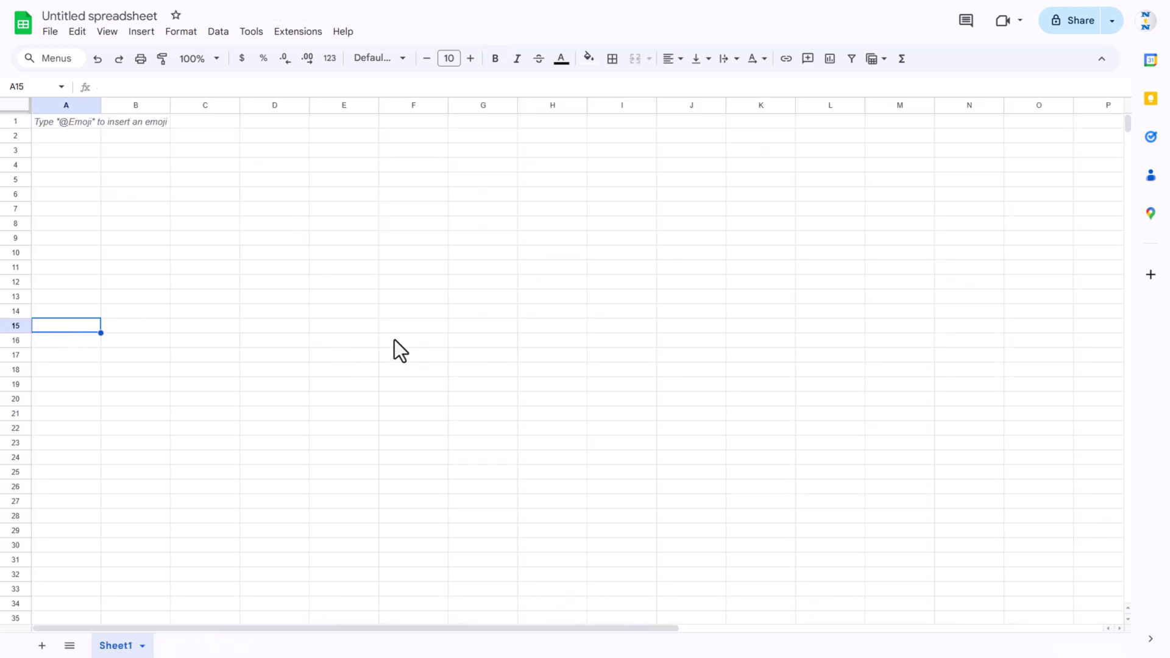
pyautogui.hotkey('ctrl', 'v')
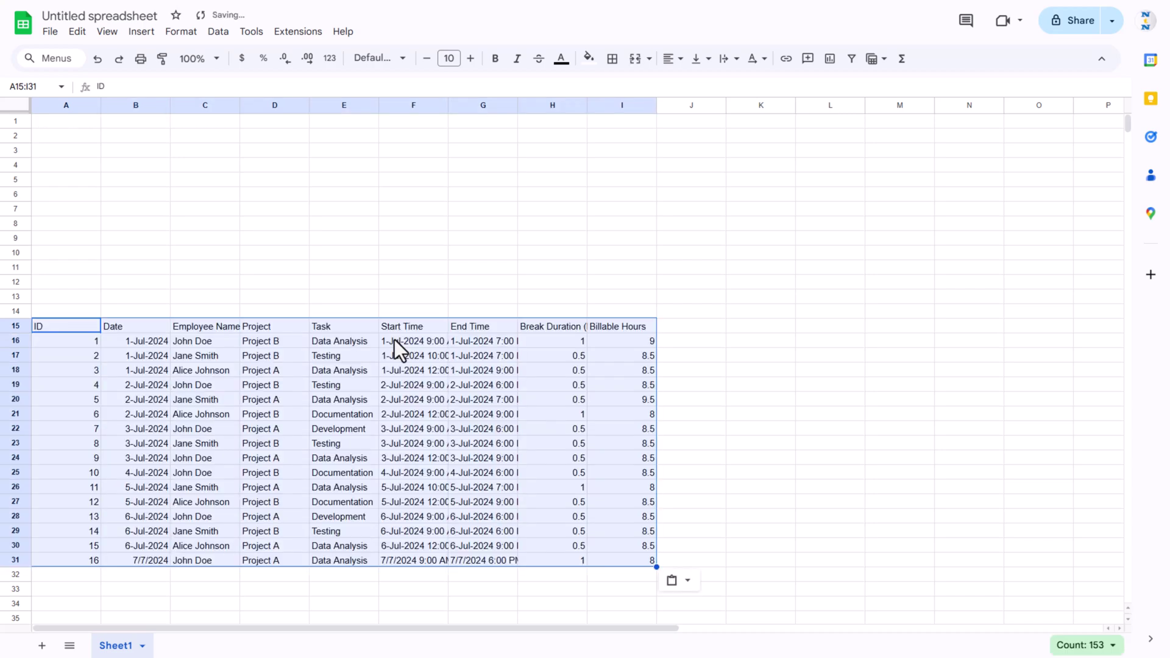
pyautogui.click(338, 359)
# Step: Apply light blue borders to all cells of the range A15:I1000
pyautogui.click(79, 332)
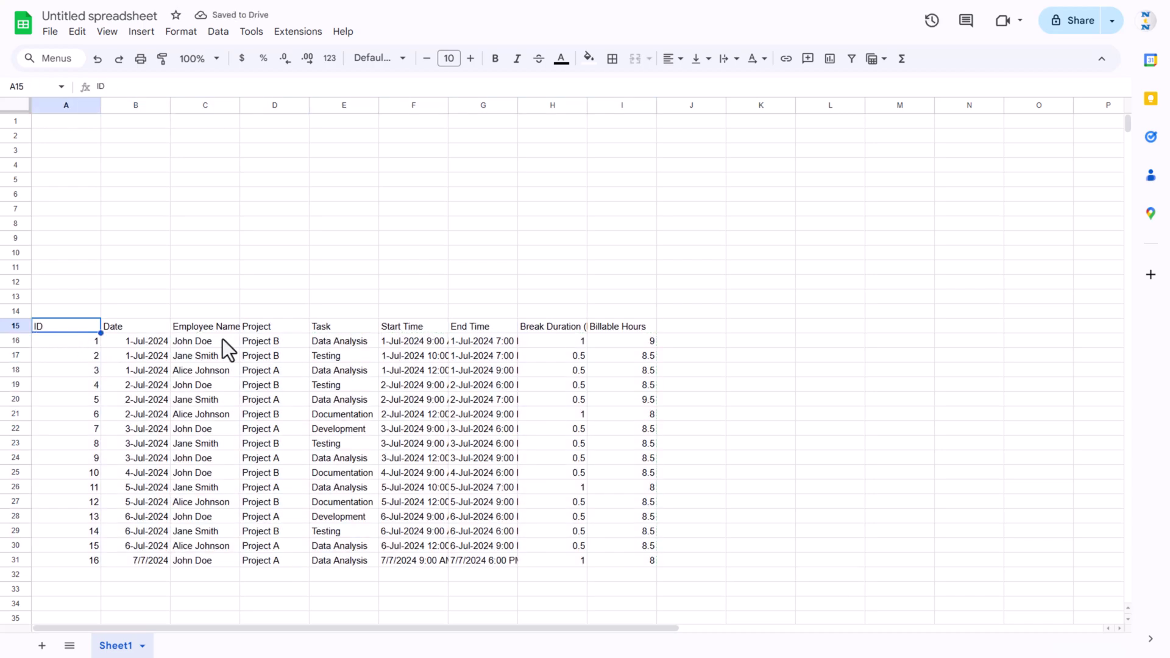
pyautogui.hotkey('ctrl', 'shift', 'Right')
pyautogui.hotkey('ctrl', 'shift', 'Down')
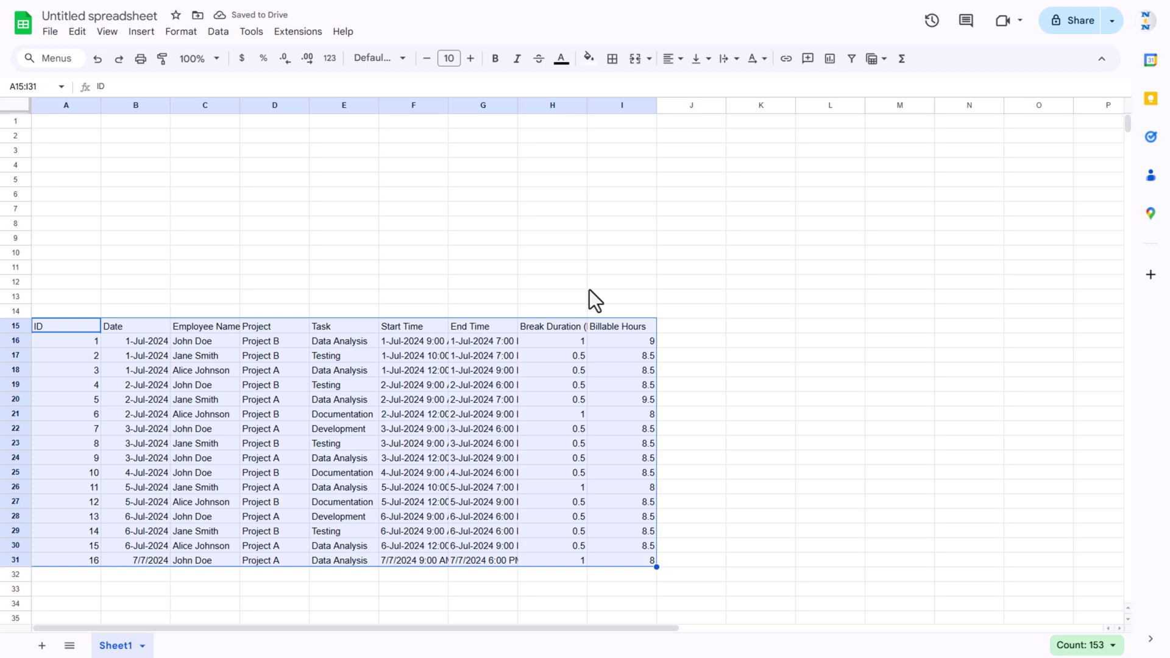
pyautogui.scroll(-7, 572, 342)
pyautogui.keyDown('shift'); pyautogui.click(612, 545); pyautogui.keyUp('shift')
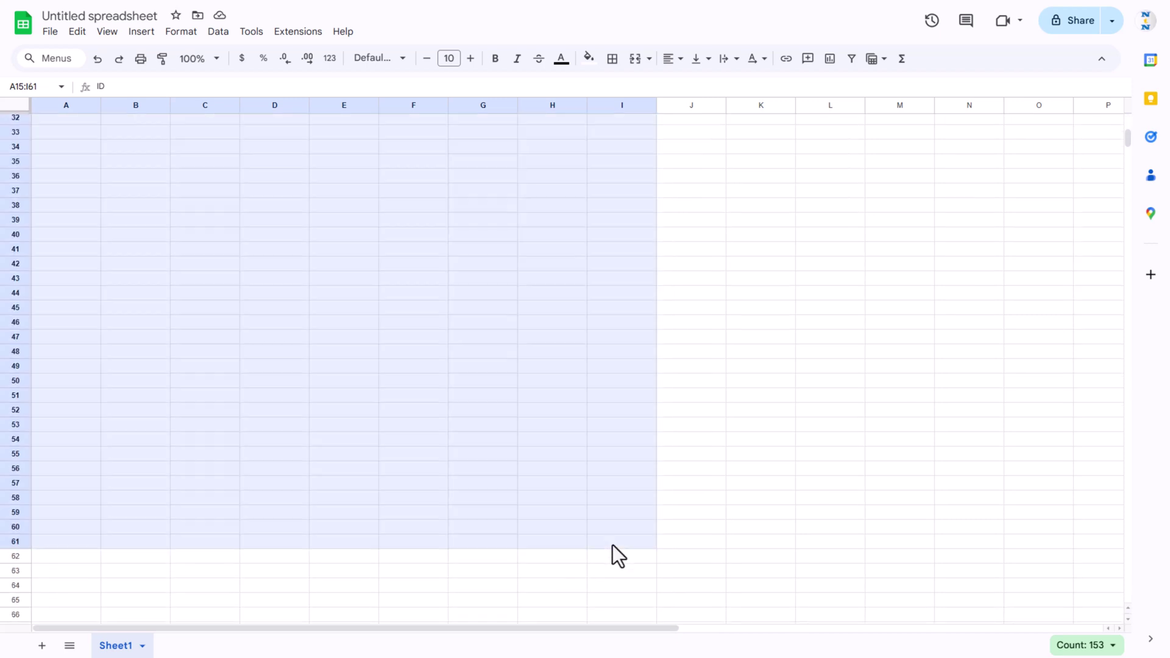
pyautogui.hotkey('ctrl', 'shift', 'Down')
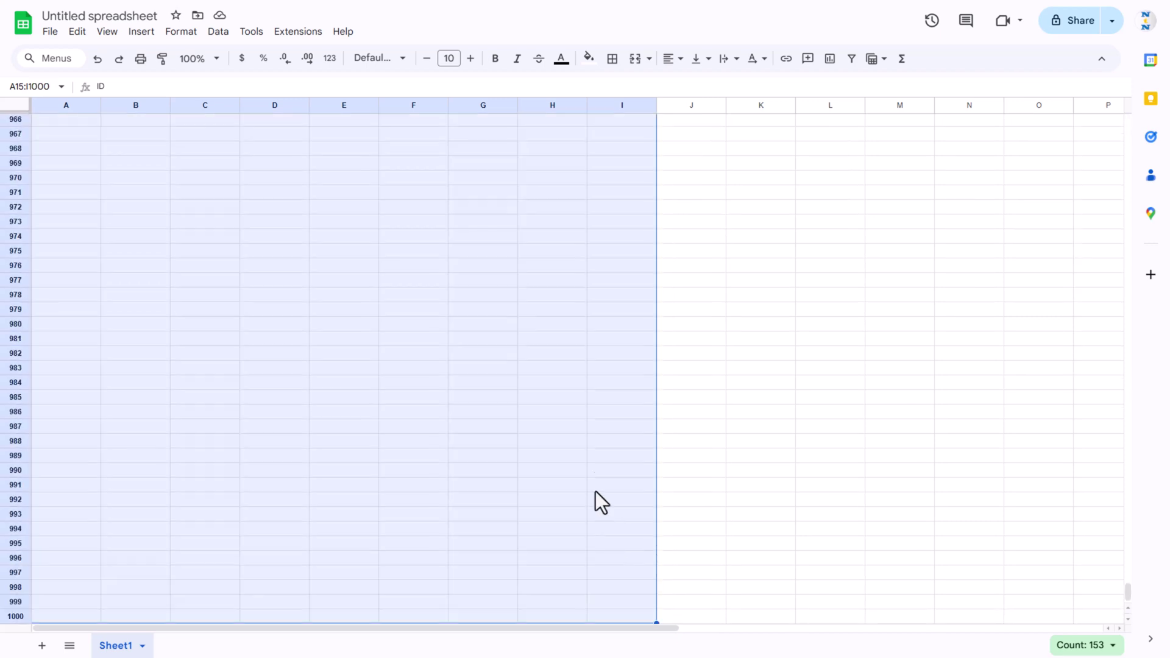
pyautogui.hotkey('ctrl', 'BackSpace')
pyautogui.click(613, 58)
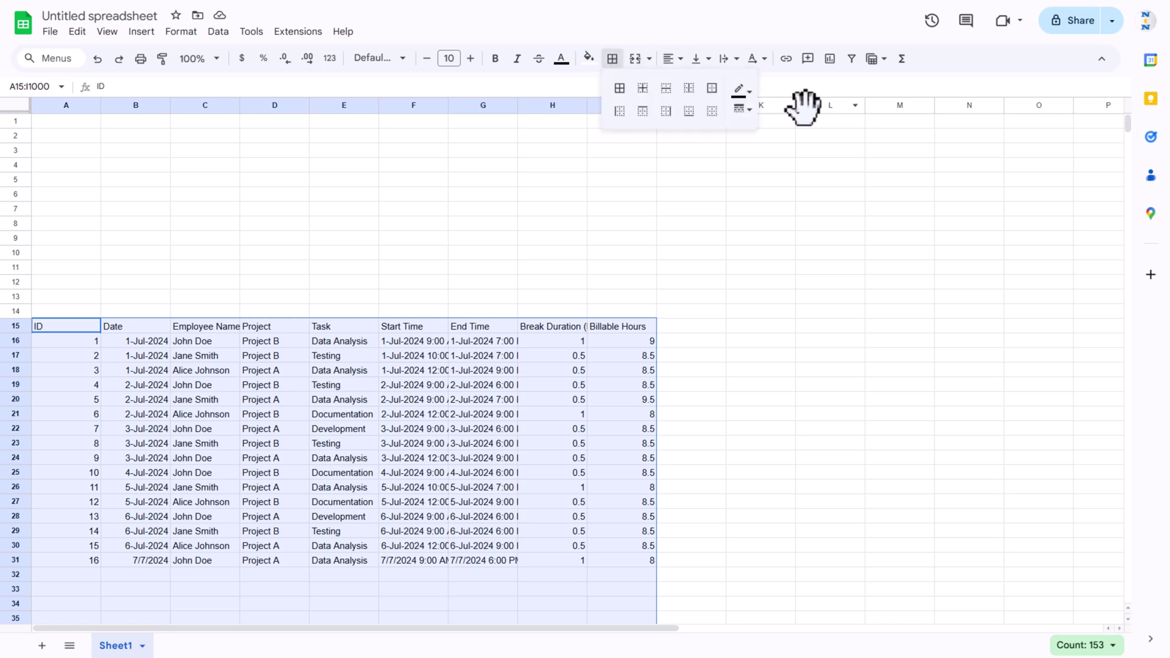
pyautogui.click(743, 90)
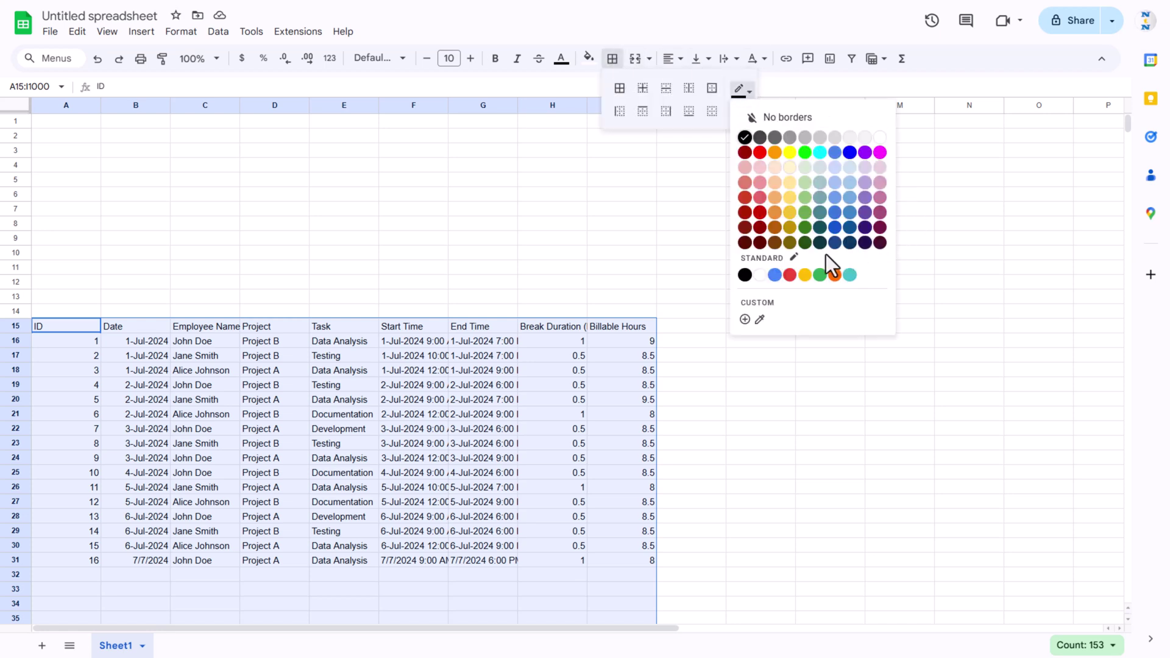
pyautogui.click(849, 170)
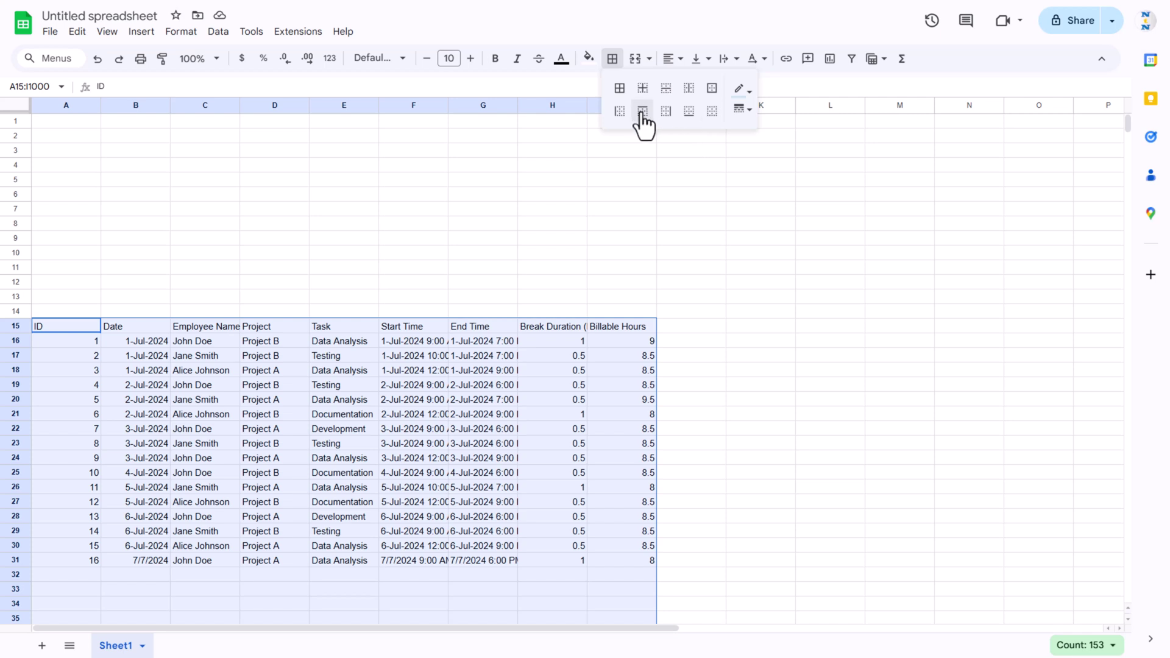
pyautogui.click(620, 94)
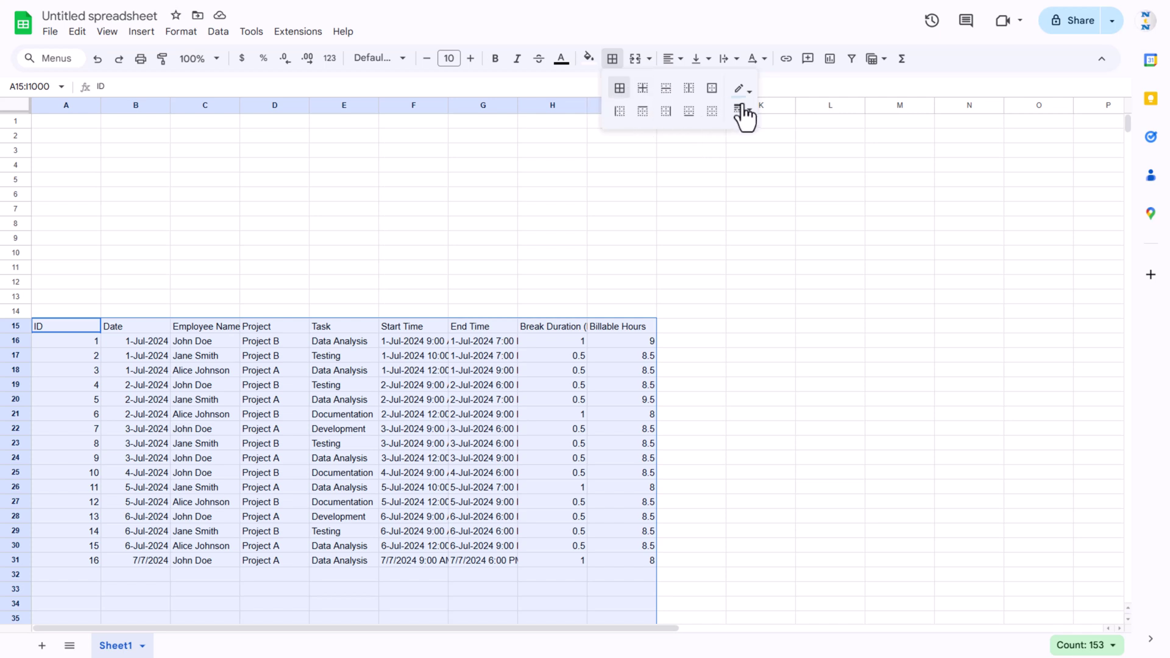
# Step: Center the contents of A15:I1000 horizontally and vertically and reduce the font size to 8
pyautogui.click(672, 59)
pyautogui.click(704, 85)
pyautogui.click(702, 59)
pyautogui.click(722, 86)
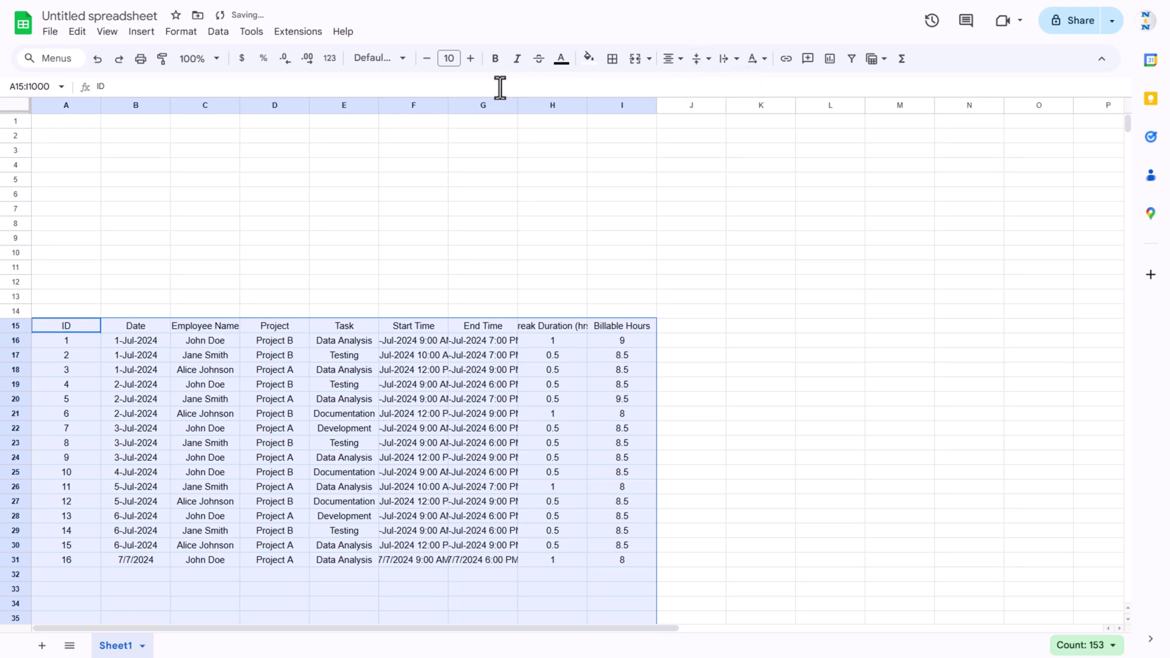
pyautogui.click(427, 58)
pyautogui.click(427, 58)
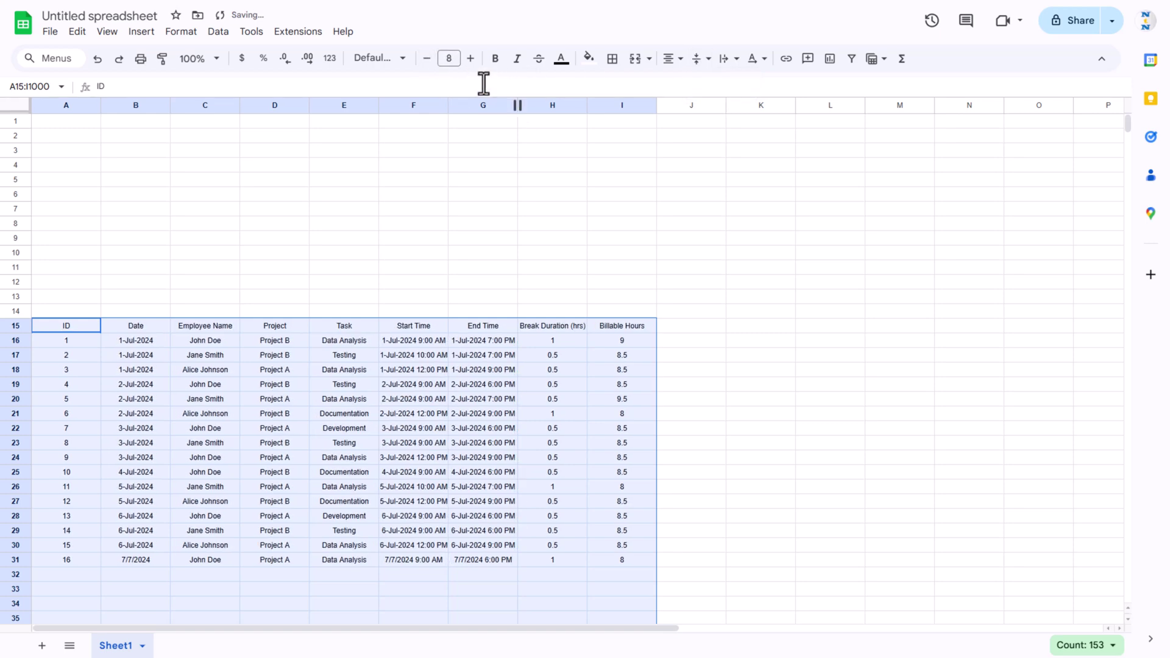
pyautogui.click(428, 360)
# Step: Widen the Start Time and End Time columns together, and also widen the Task and Employee Name columns
pyautogui.moveTo(431, 104); pyautogui.dragTo(545, 102)
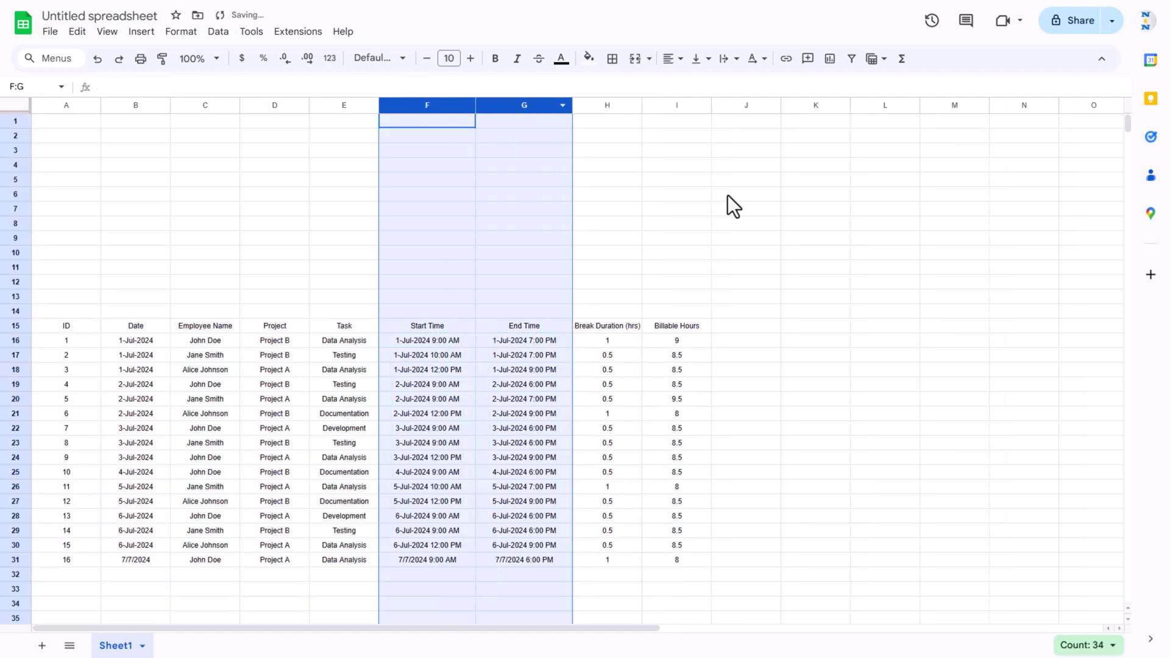
pyautogui.click(357, 105)
pyautogui.moveTo(378, 104); pyautogui.dragTo(407, 104)
pyautogui.moveTo(239, 105); pyautogui.dragTo(274, 104)
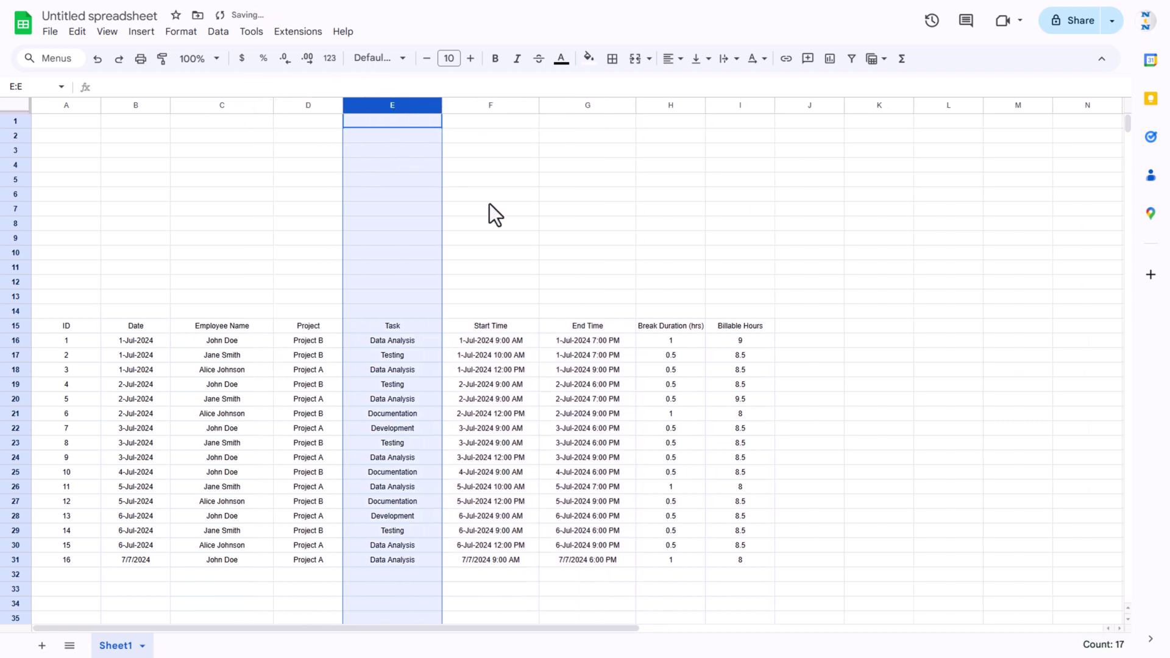
# Step: Format the header row A15:I15 with a blue fill and white bold text at font size 9
pyautogui.moveTo(67, 328); pyautogui.dragTo(739, 330)
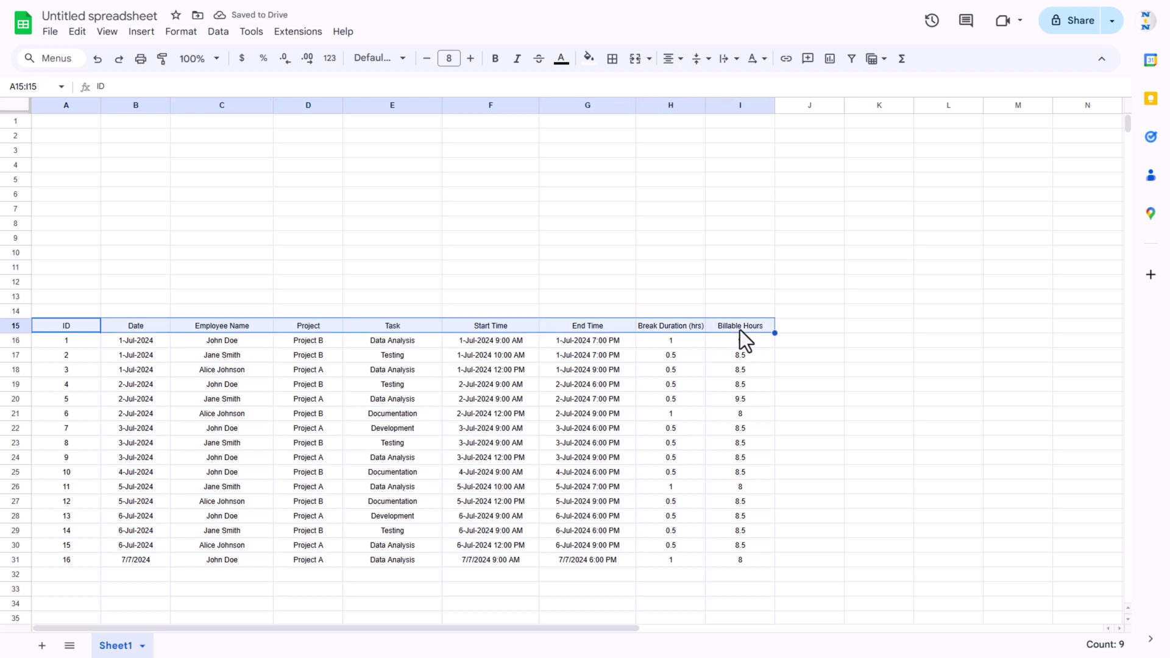
pyautogui.click(589, 58)
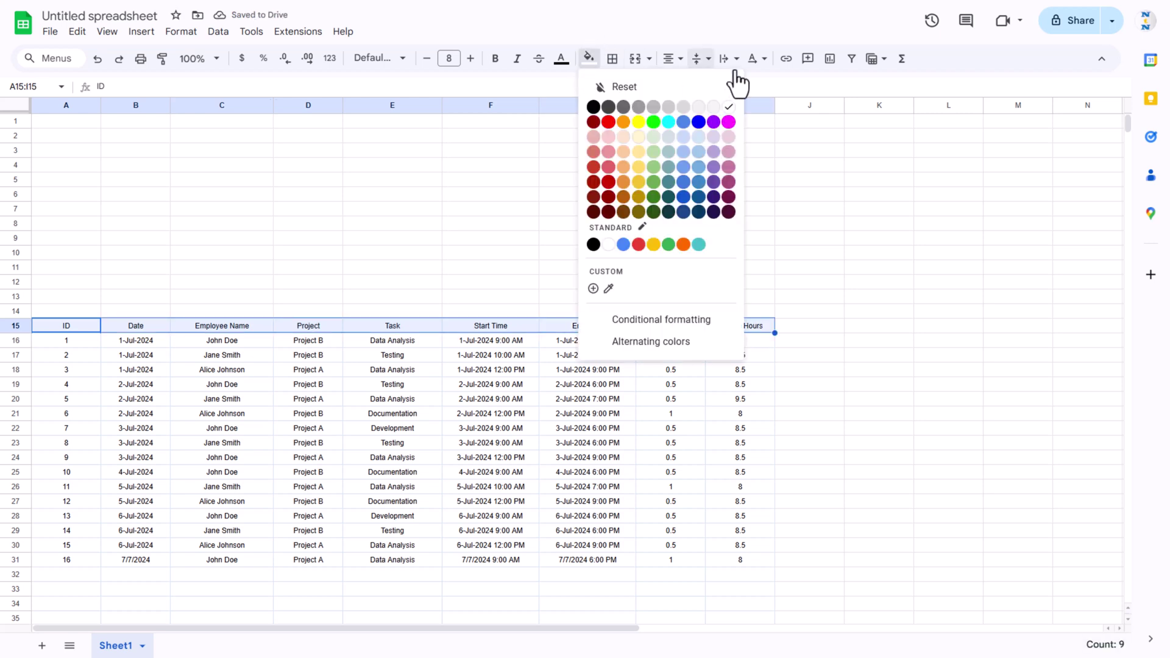
pyautogui.click(699, 196)
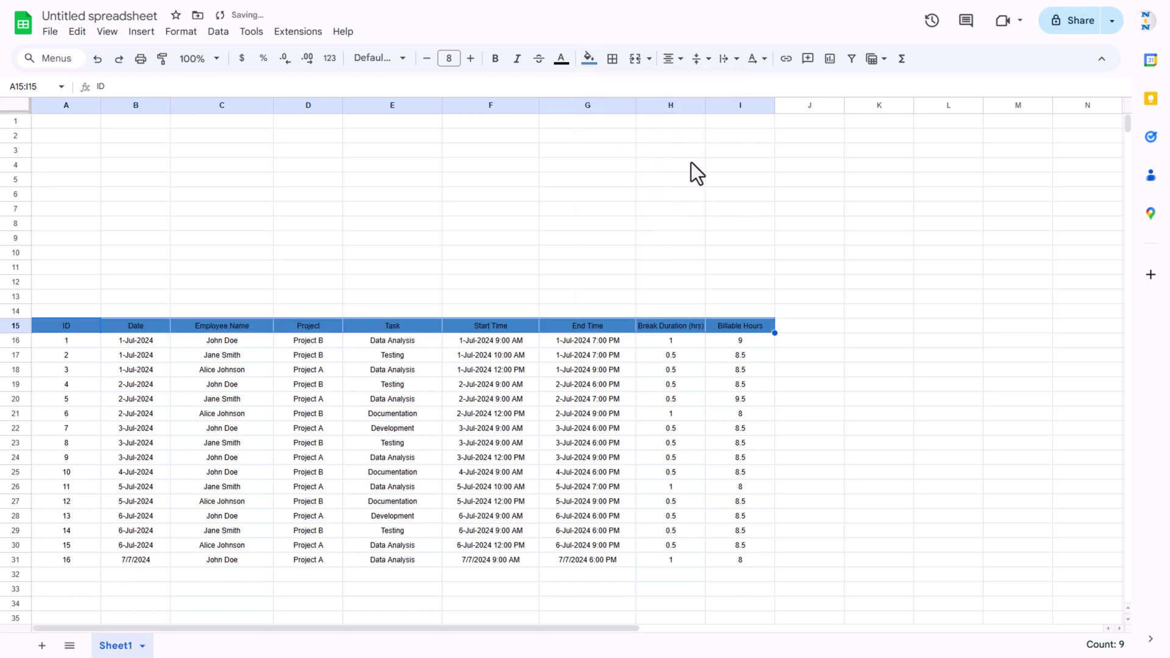
pyautogui.click(561, 58)
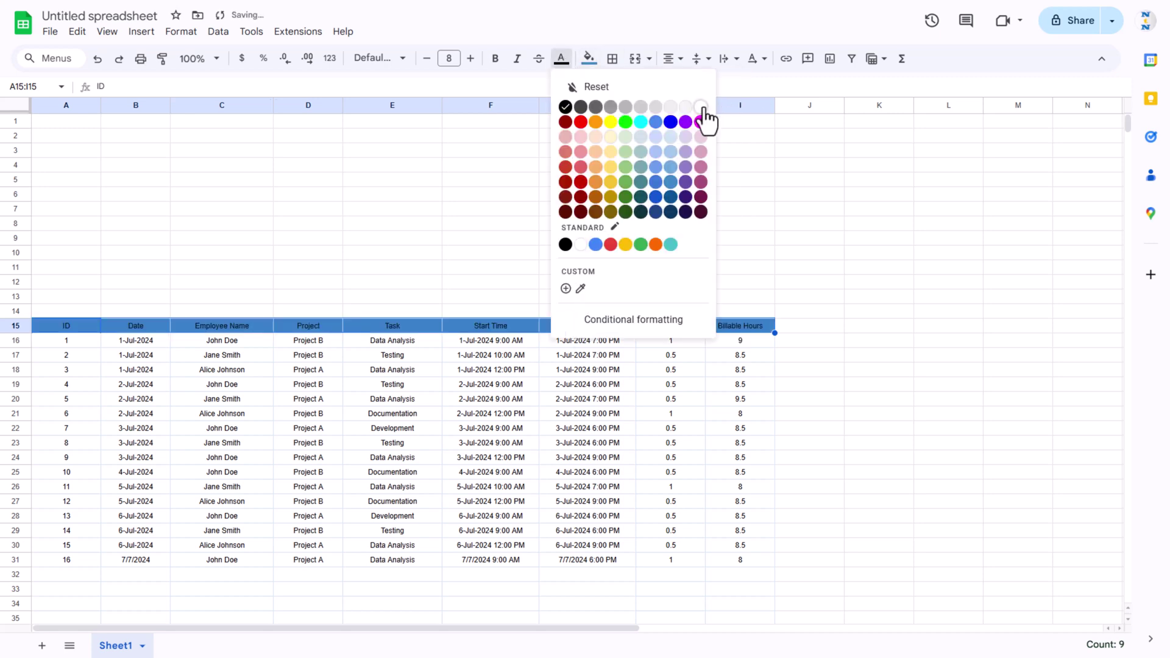
pyautogui.click(702, 108)
pyautogui.click(495, 59)
pyautogui.click(470, 59)
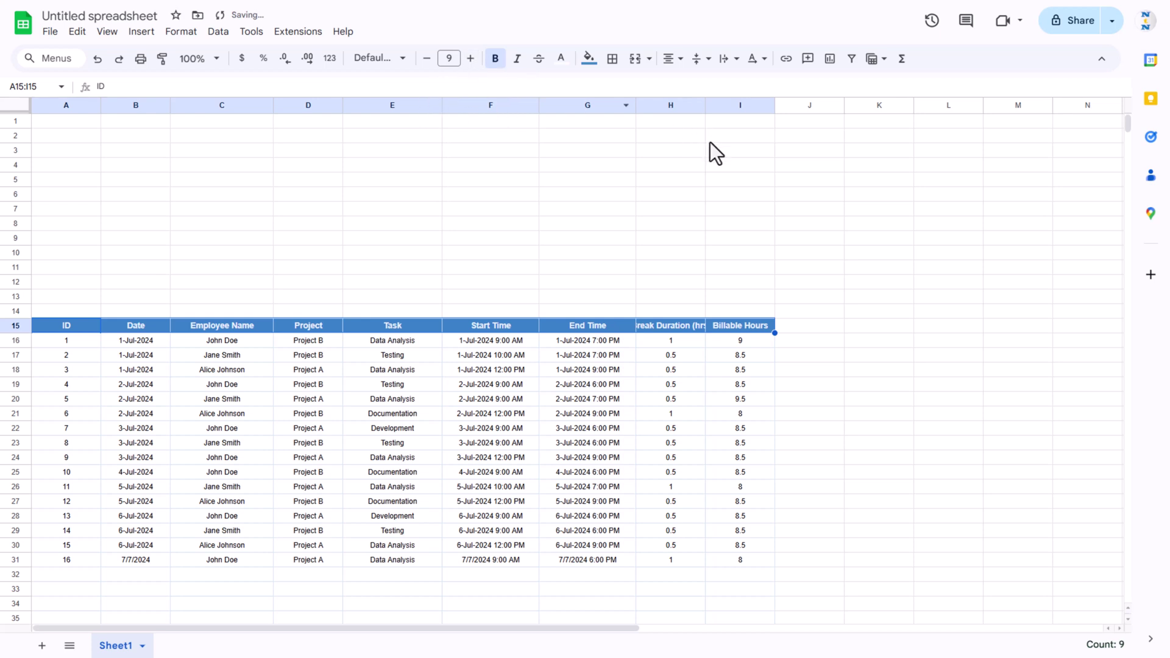
# Step: Hide the gridlines of Sheet1
pyautogui.click(321, 353)
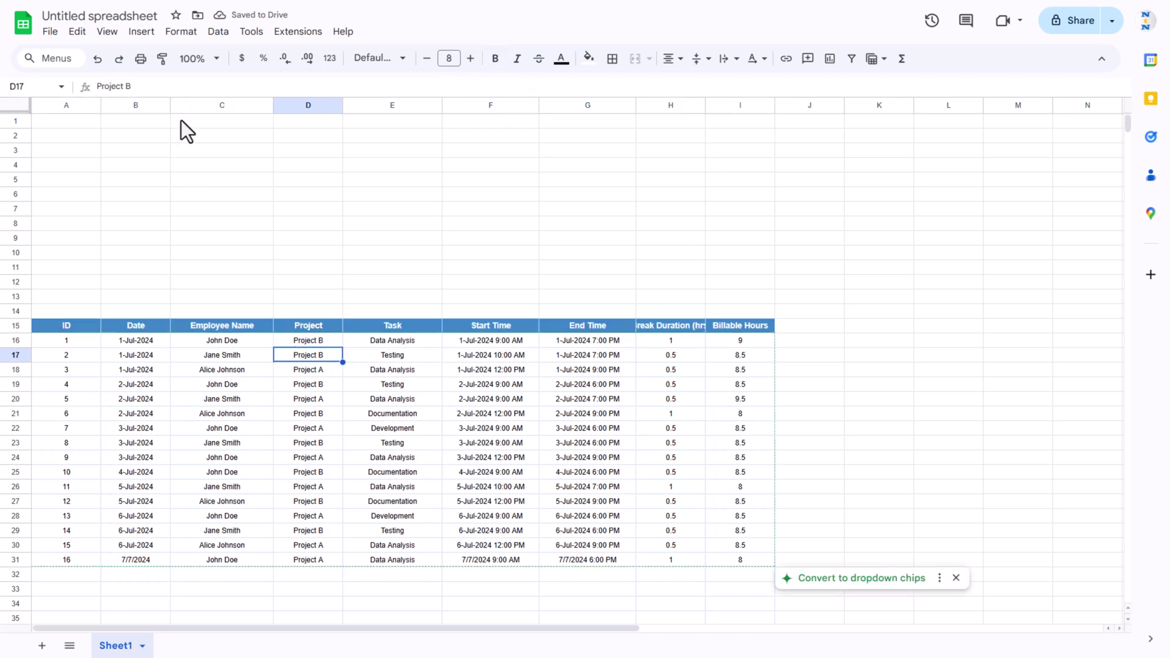
pyautogui.click(115, 37)
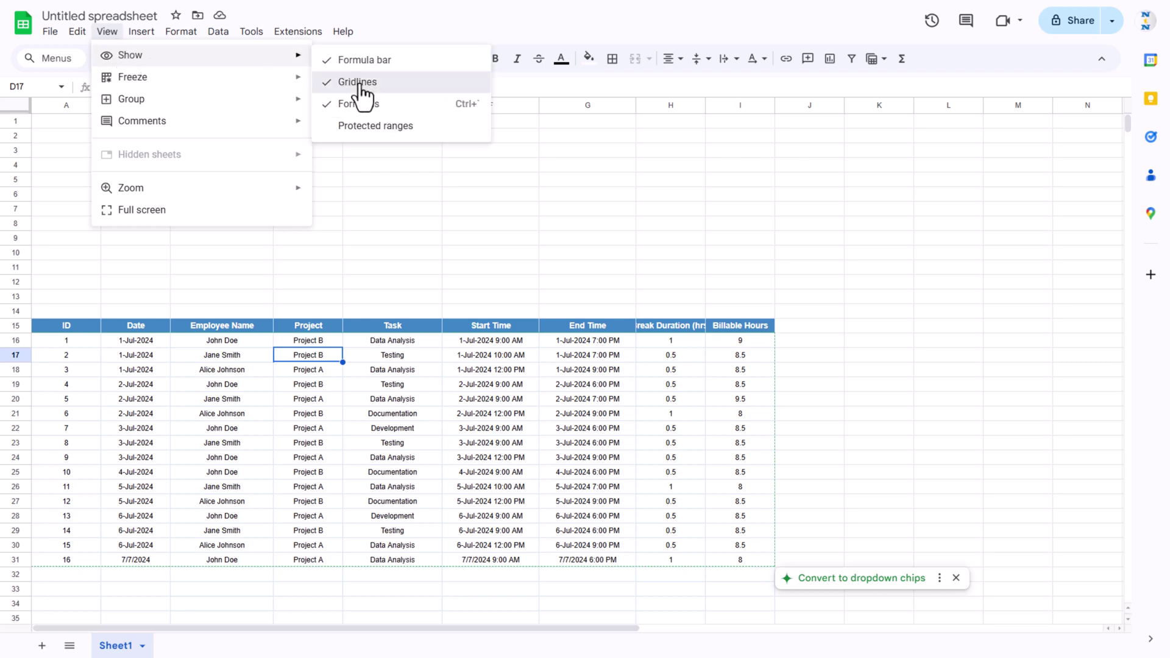
pyautogui.click(360, 84)
# Step: Preview the suggested conversion of the Employee Name, Project and Task columns to dropdown chips
pyautogui.press('Right')
pyautogui.press('Right')
pyautogui.press('Right')
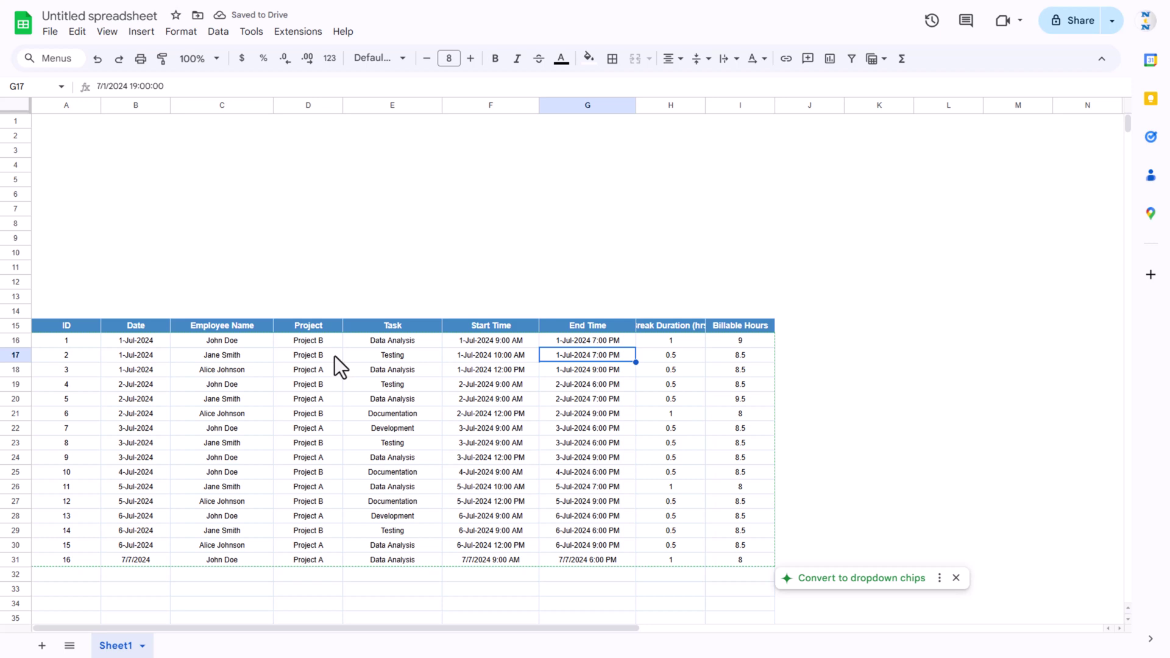
pyautogui.click(861, 577)
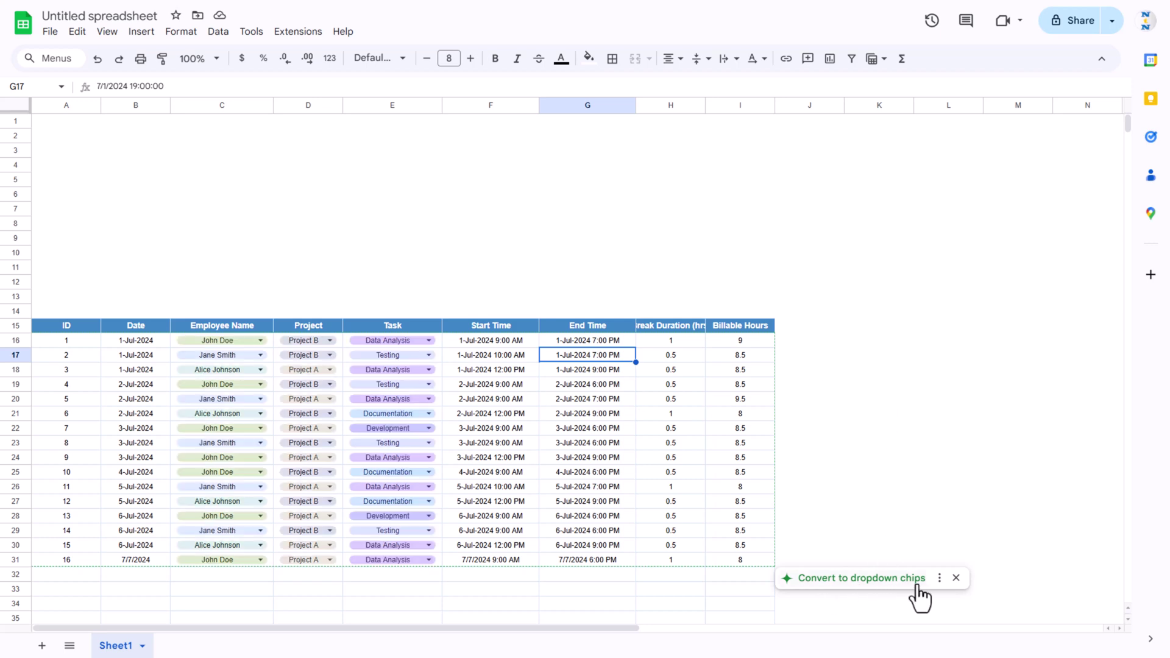
# Step: Add a dropdown validation rule listing the existing employee names to the Employee Name cells C16:C1000, keeping the default item colors
pyautogui.click(188, 258)
pyautogui.scroll(-3, 250, 254)
pyautogui.click(249, 254)
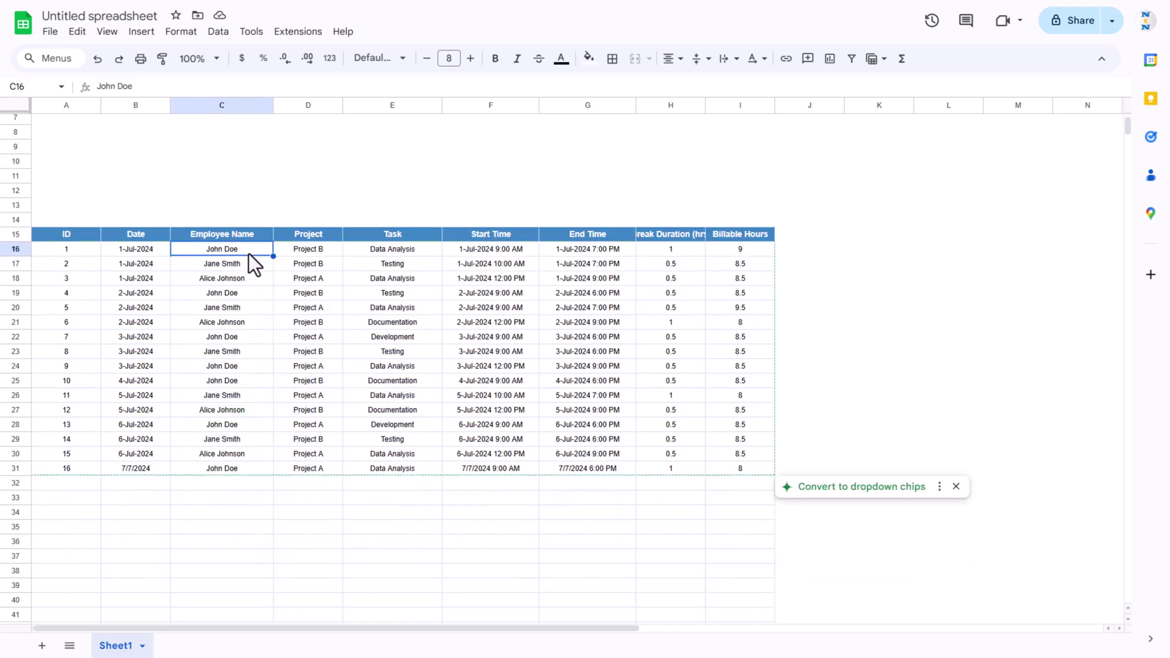
pyautogui.hotkey('ctrl', 'shift', 'Down')
pyautogui.hotkey('ctrl', 'shift', 'Down')
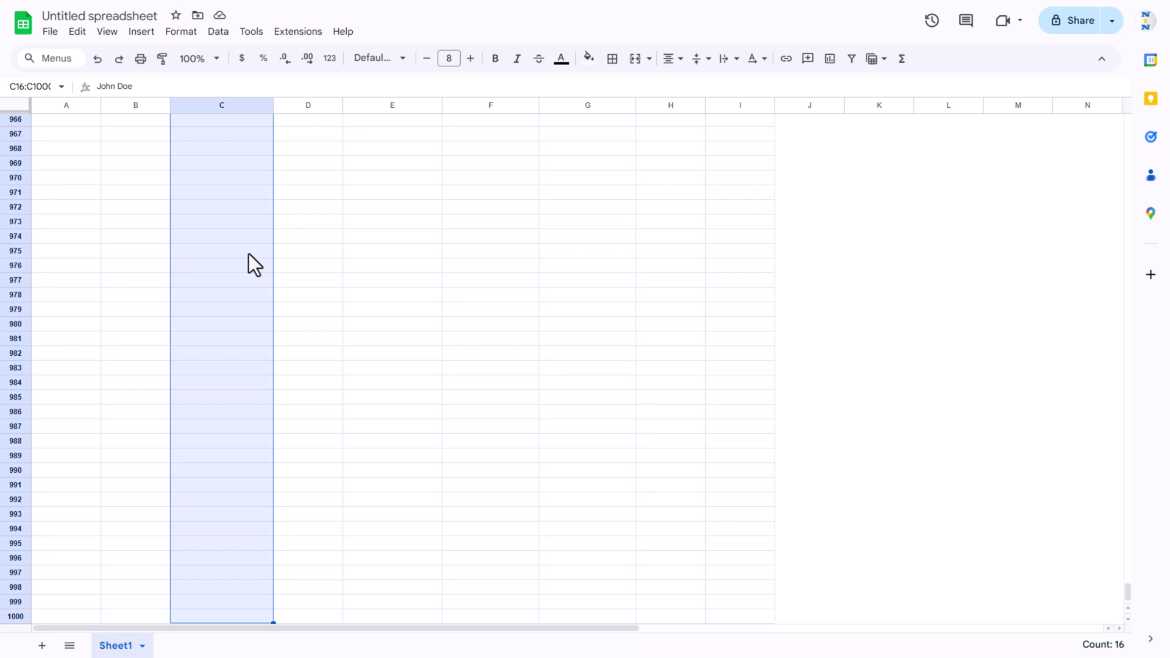
pyautogui.rightClick(249, 254)
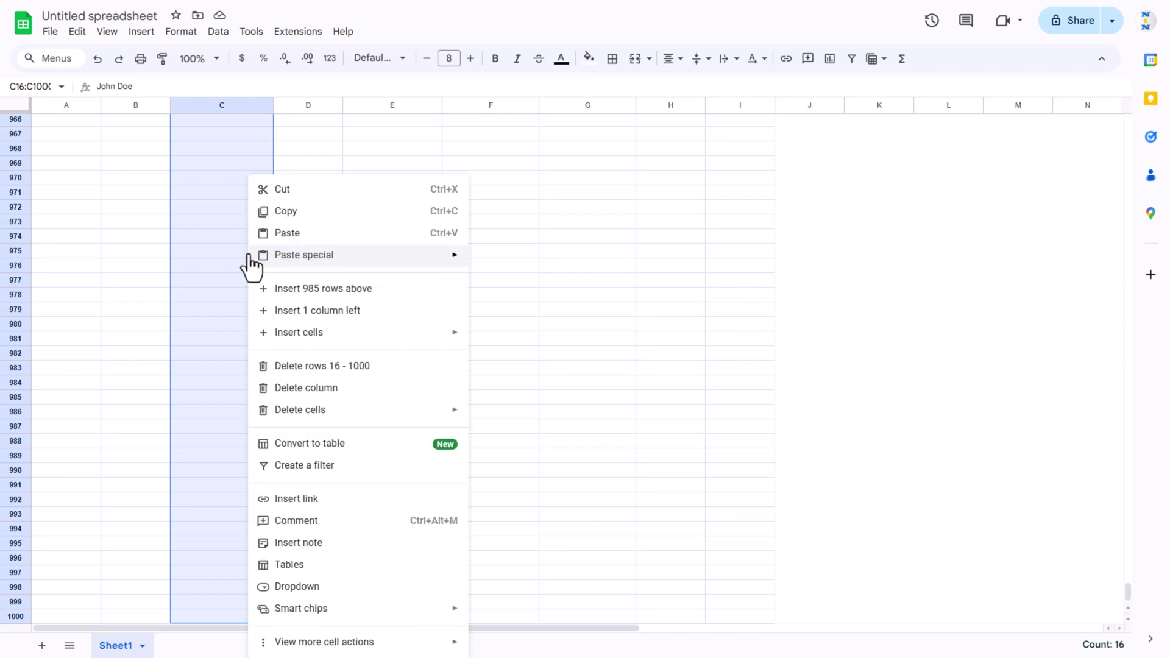
pyautogui.click(317, 588)
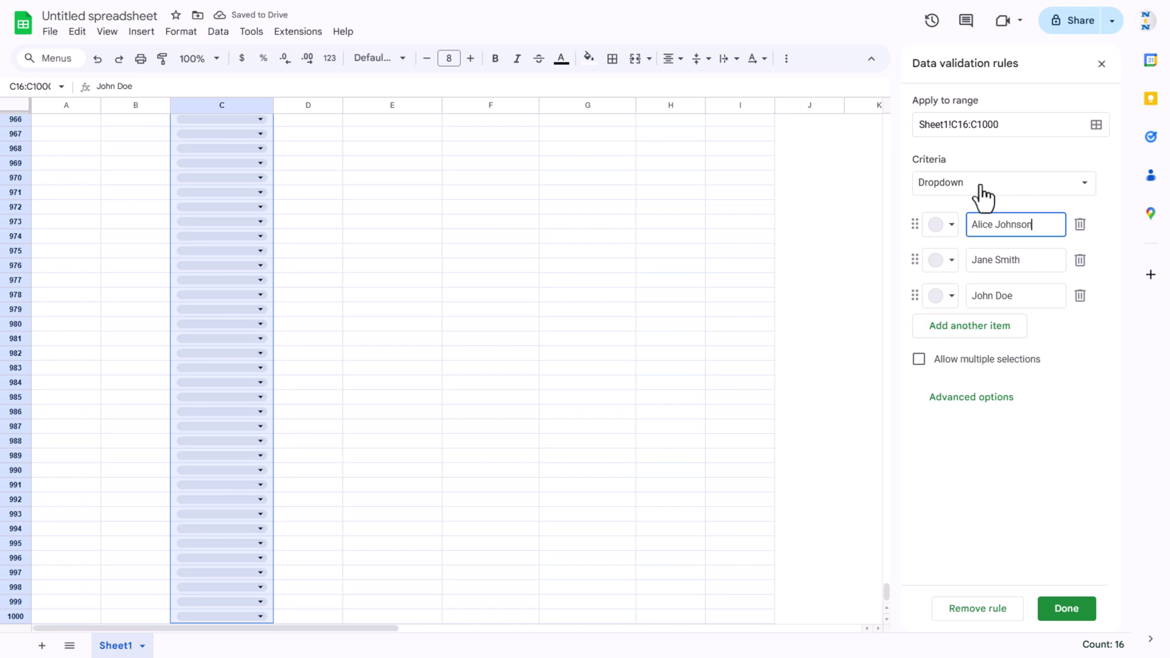
pyautogui.click(956, 229)
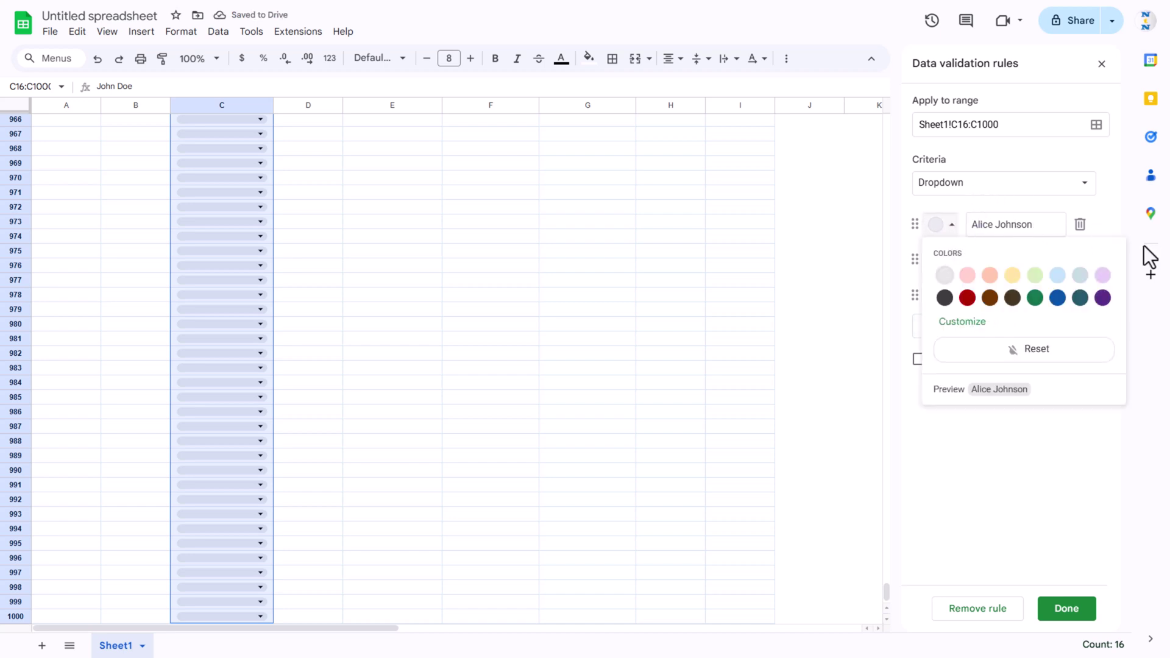
pyautogui.click(949, 221)
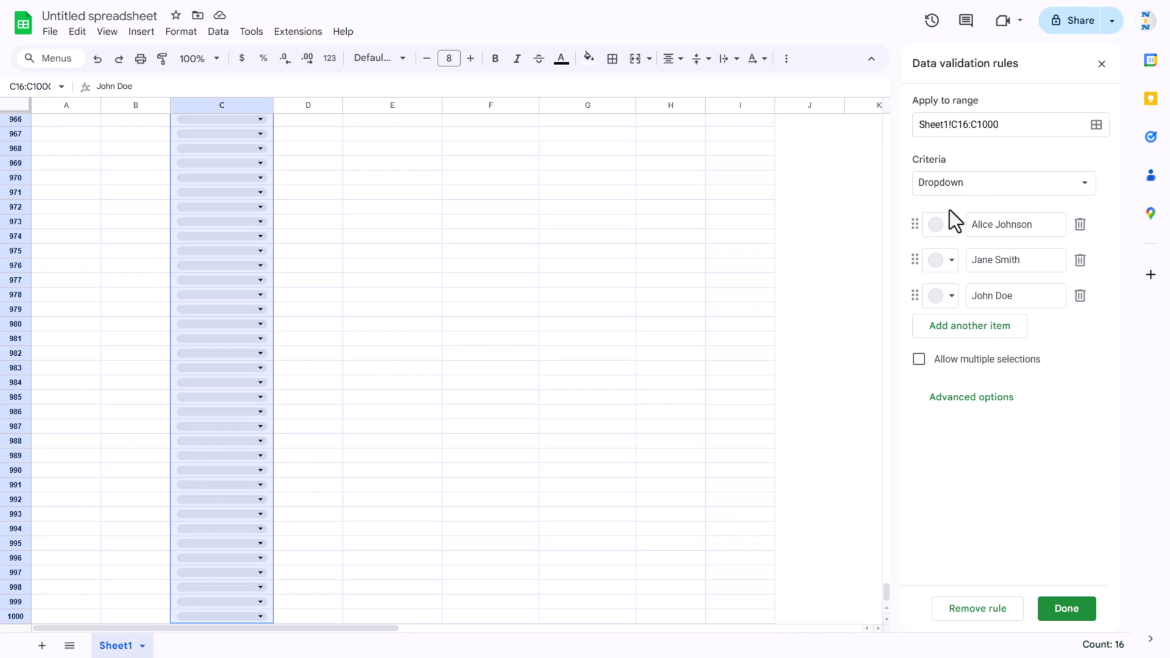
pyautogui.click(1074, 616)
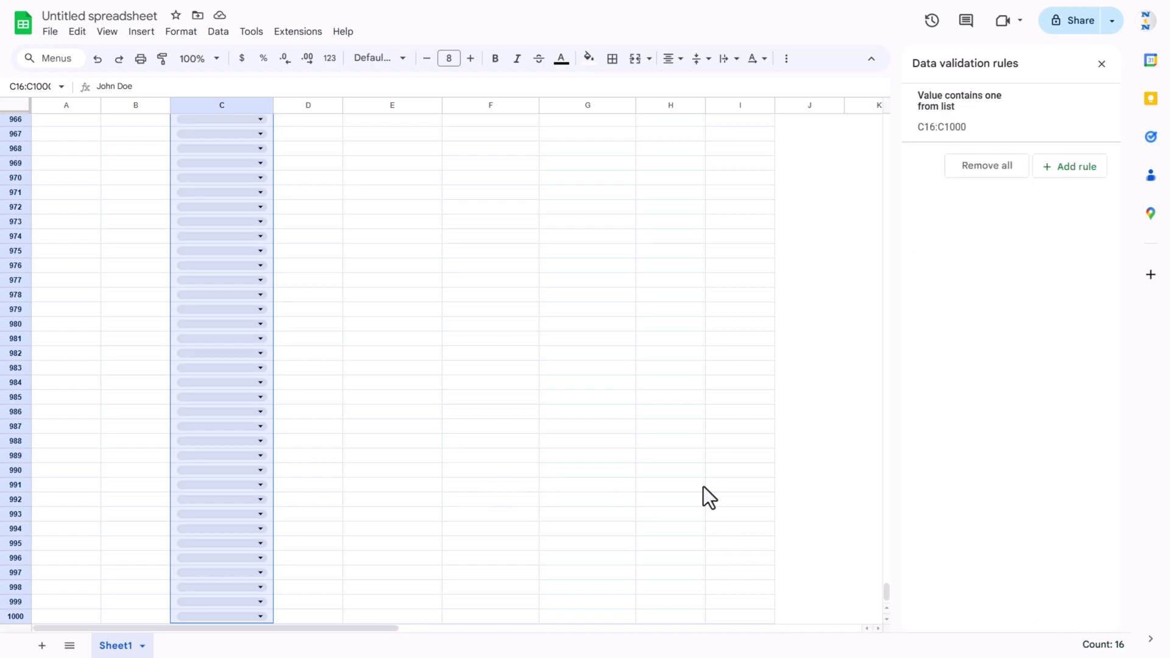
# Step: Try the employee name dropdown in the first empty row, C32, by choosing a name and clearing the cell again
pyautogui.click(361, 417)
pyautogui.hotkey('ctrl', 'Up')
pyautogui.hotkey('ctrl', 'Down')
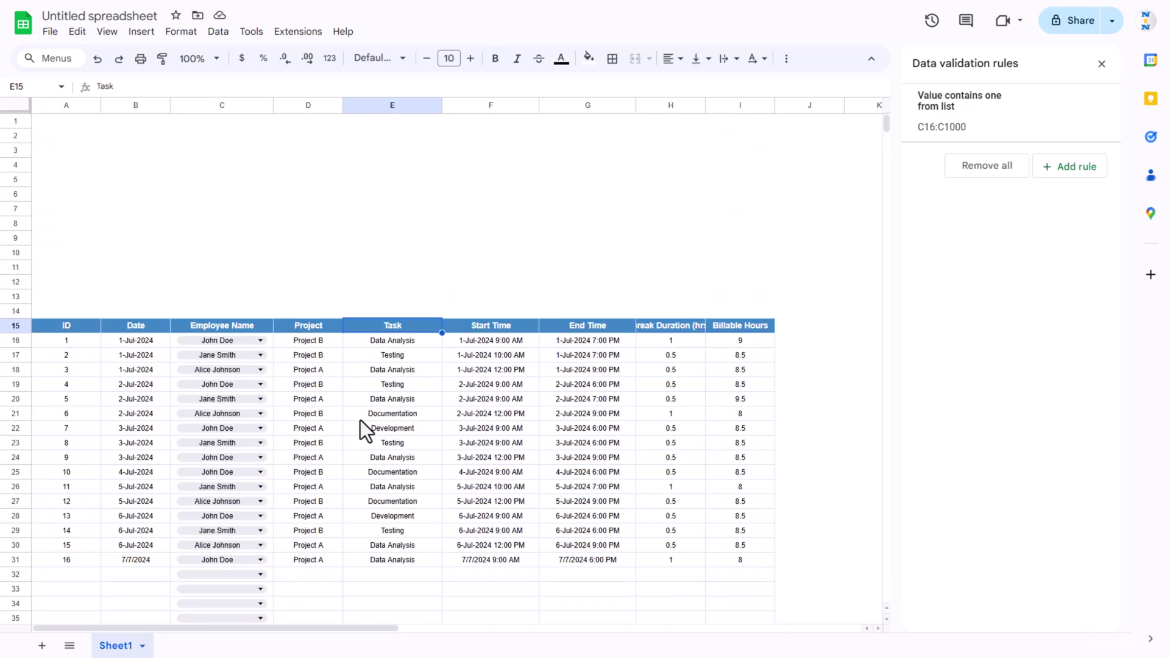
pyautogui.press('Down')
pyautogui.press('Left')
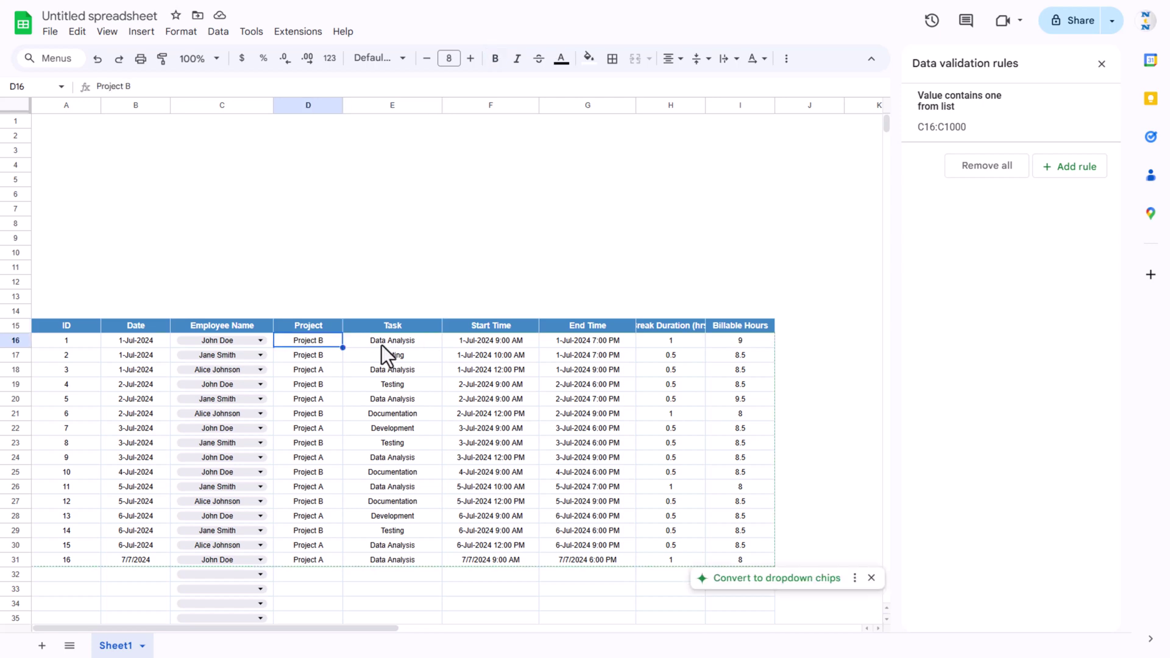
pyautogui.scroll(-3, 382, 345)
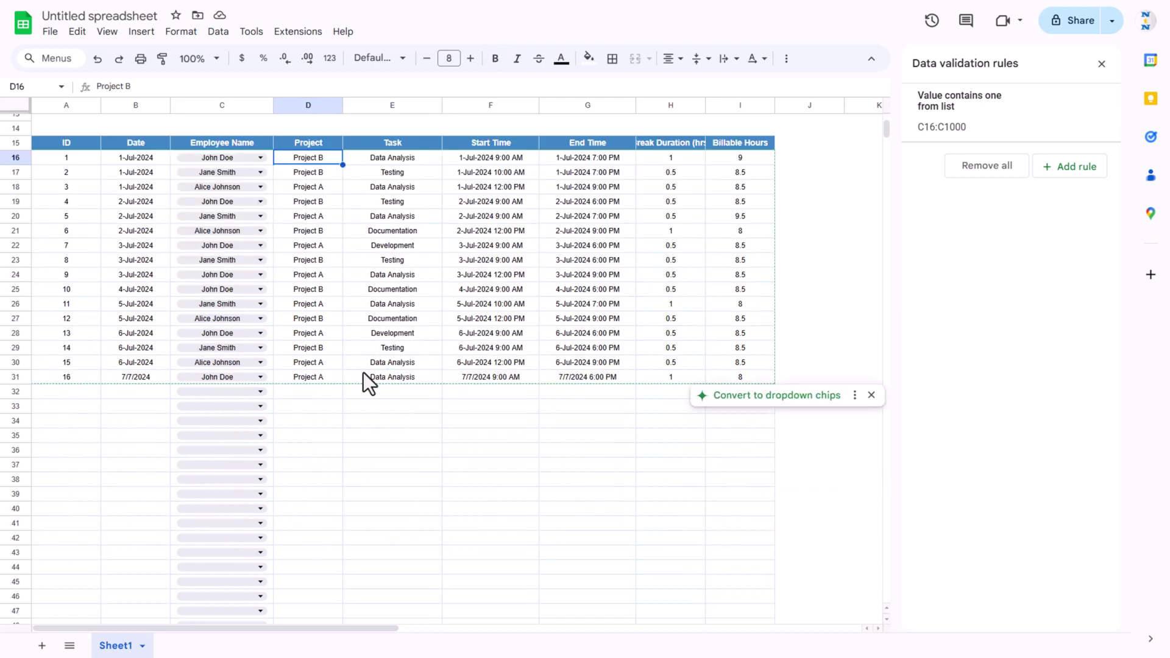
pyautogui.click(253, 394)
pyautogui.click(241, 411)
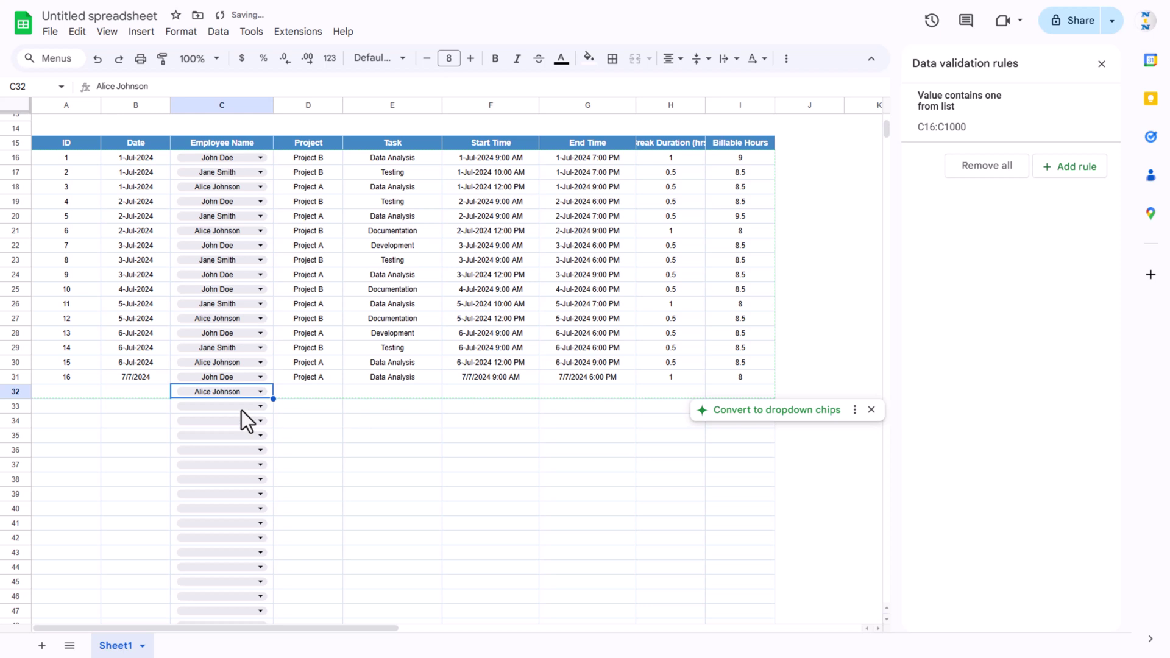
pyautogui.press('Delete')
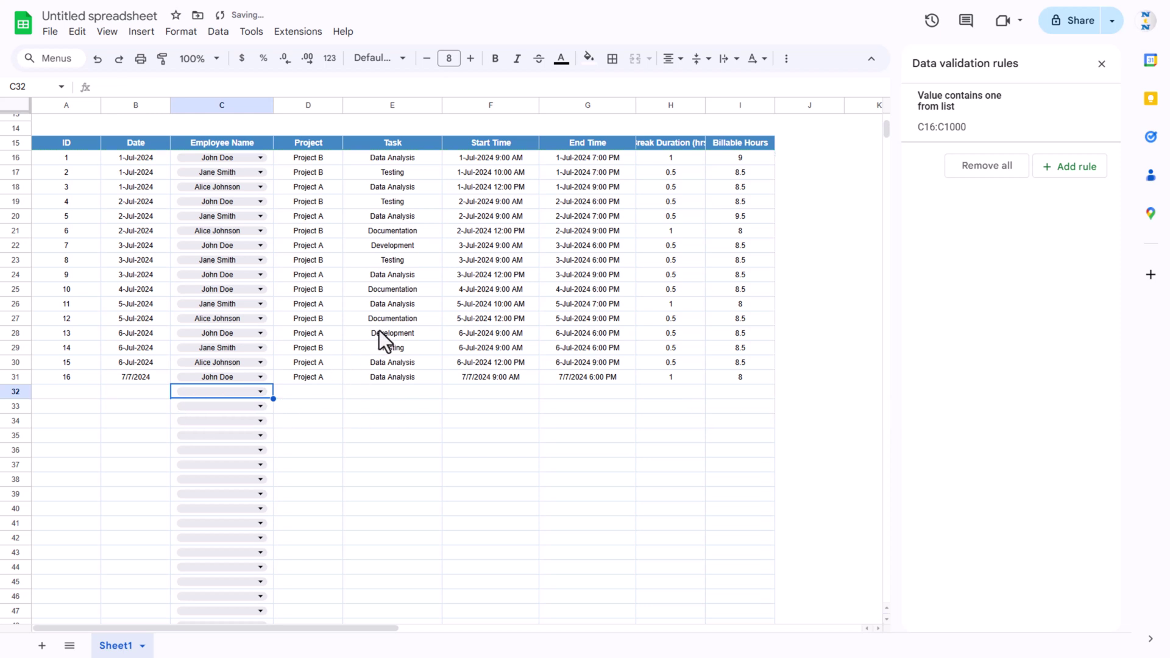
# Step: Undo the trial entry in C32 and the manually added dropdown rule on the Employee Name column
pyautogui.hotkey('ctrl', 'z')
pyautogui.hotkey('ctrl', 'z')
pyautogui.hotkey('ctrl', 'z')
# Step: Convert the Employee Name, Project and Task data to colored dropdown chips using the suggested conversion
pyautogui.click(318, 236)
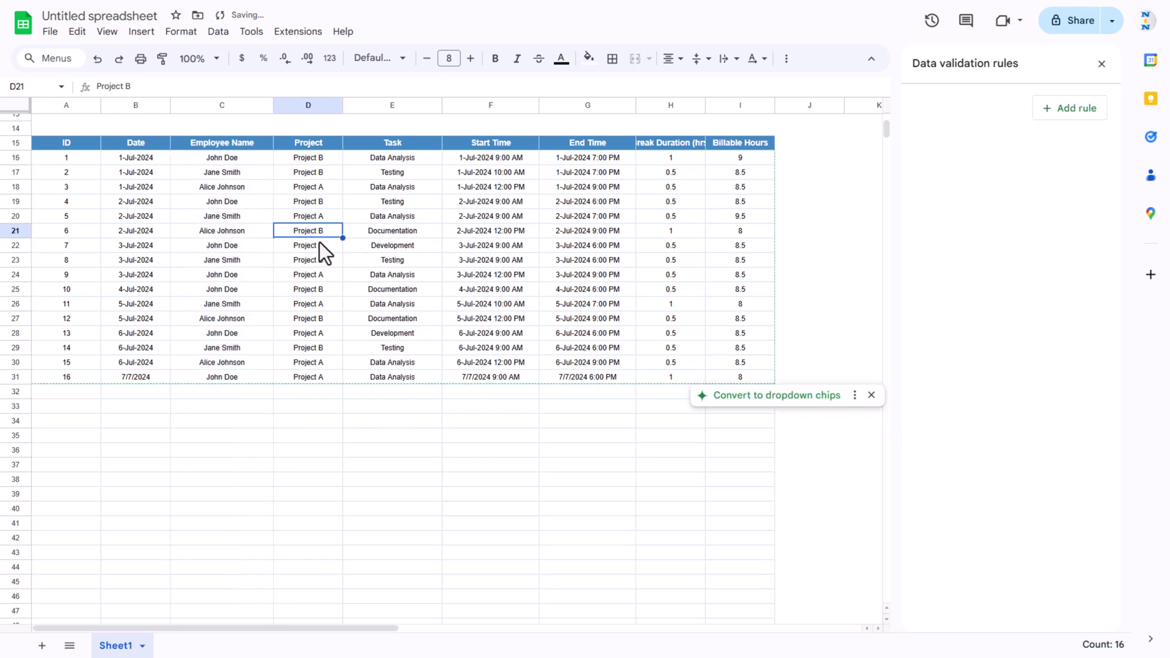
pyautogui.click(756, 401)
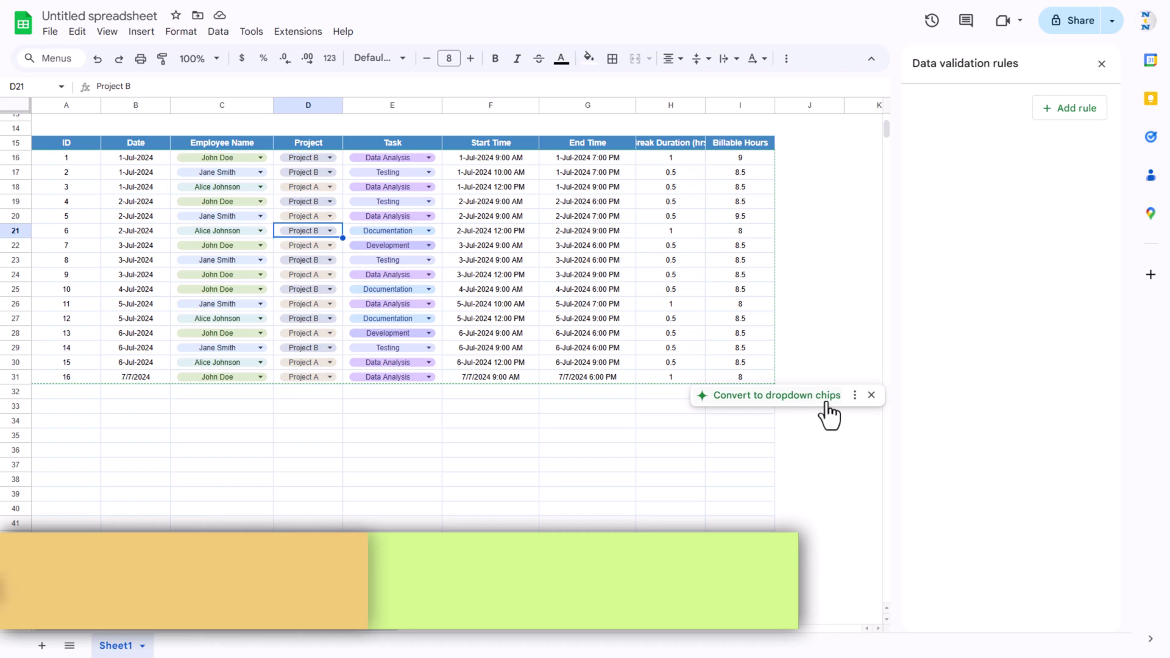
pyautogui.click(828, 403)
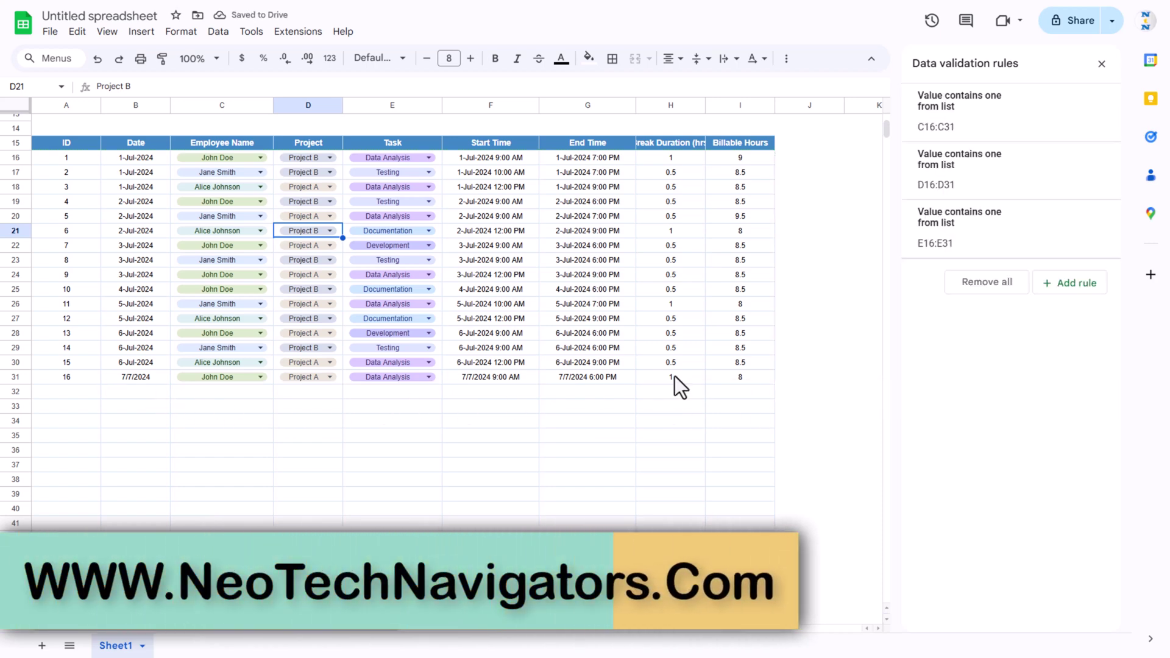
# Step: Fill the Employee Name, Project and Task chips of the last data row, C31:E31, down to row 1000
pyautogui.hotkey('ctrl', 'Down')
pyautogui.press('Left')
pyautogui.hotkey('shift', 'Right')
pyautogui.hotkey('shift', 'Right')
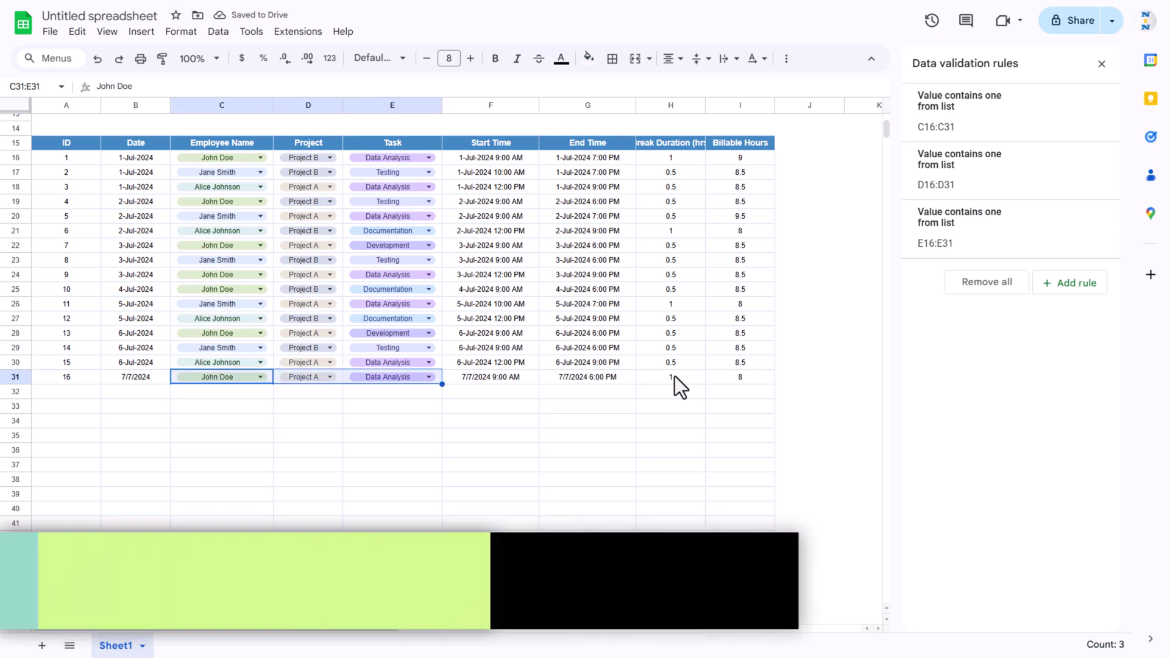
pyautogui.hotkey('ctrl', 'shift', 'Down')
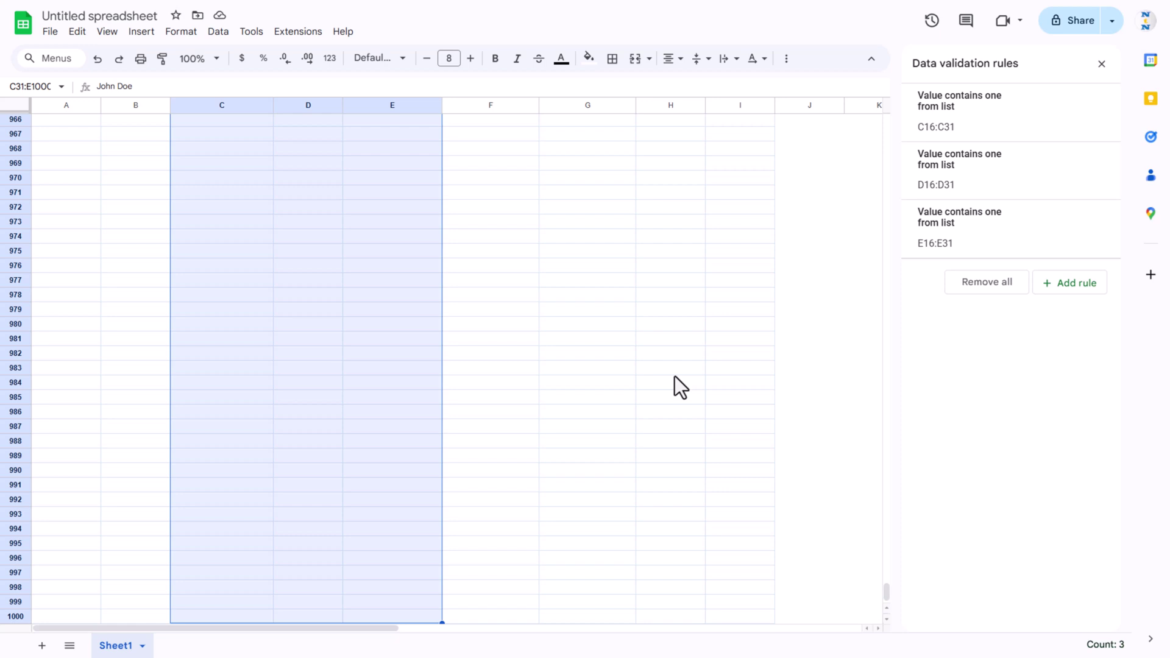
pyautogui.hotkey('ctrl', 'd')
# Step: Clear the filled values from C32:E1000, keeping the empty dropdown chips
pyautogui.click(548, 313)
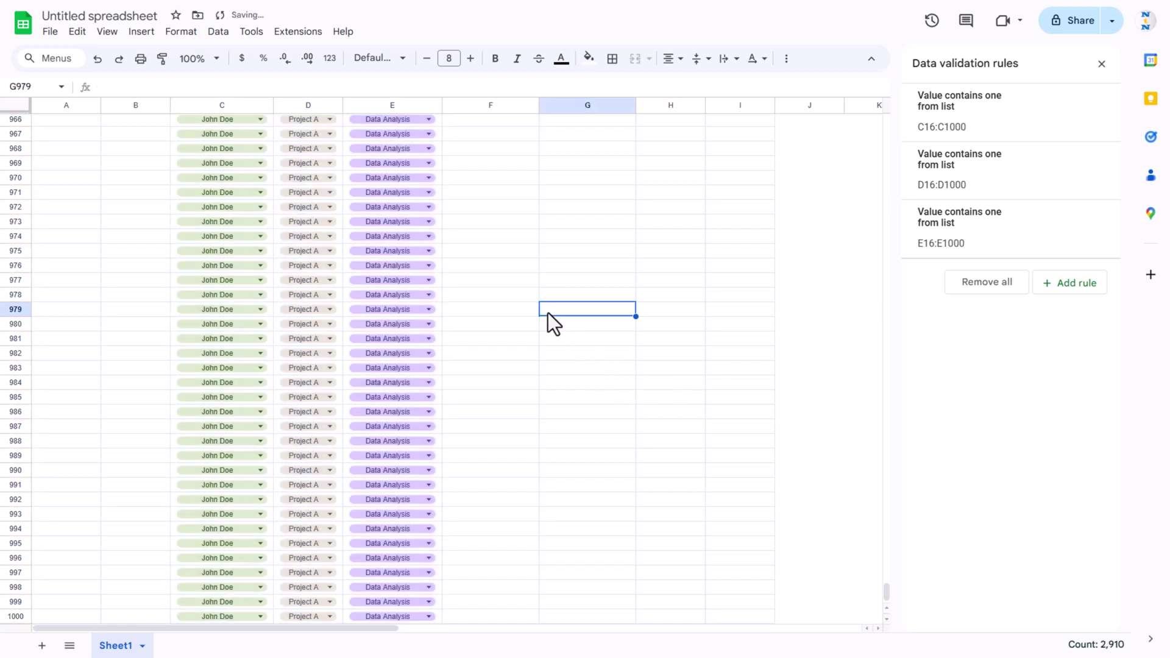
pyautogui.hotkey('ctrl', 'Up')
pyautogui.press('Down')
pyautogui.press('Left')
pyautogui.press('Left')
pyautogui.press('Left')
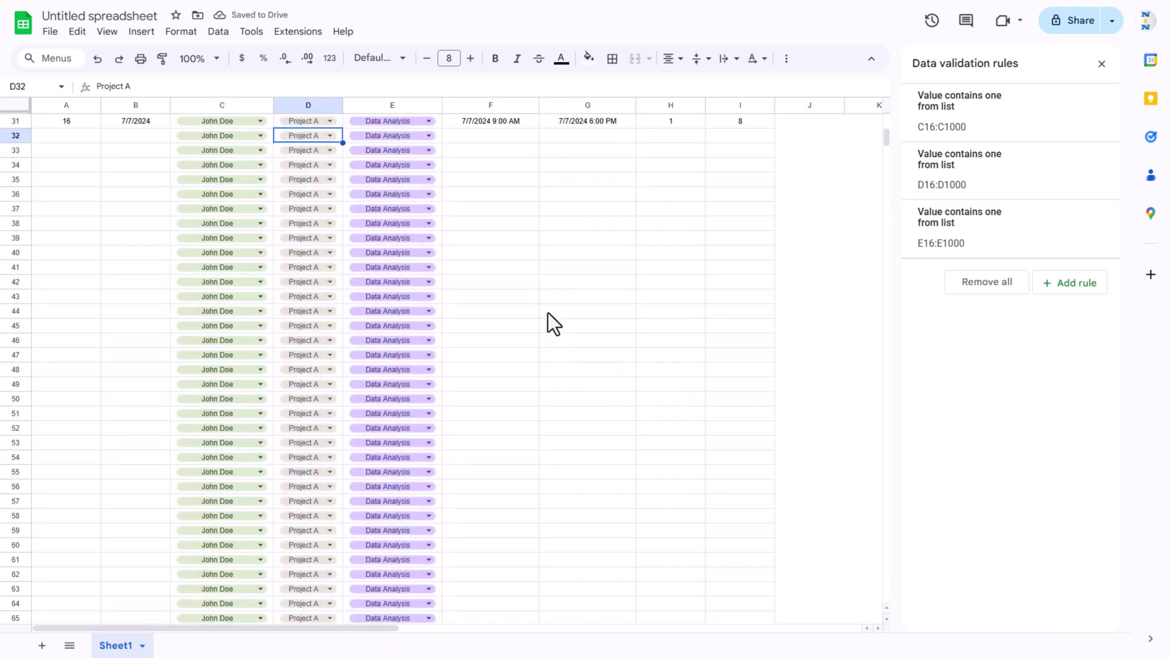
pyautogui.press('Left')
pyautogui.hotkey('shift', 'Right')
pyautogui.hotkey('shift', 'Right')
pyautogui.hotkey('ctrl', 'shift', 'Down')
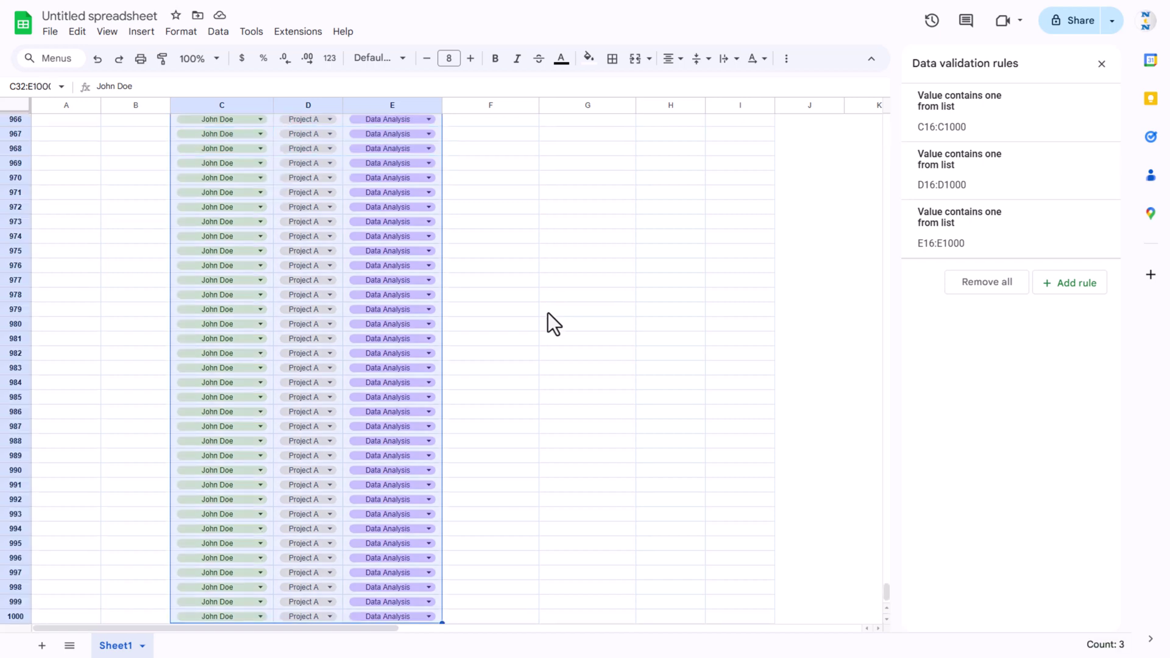
pyautogui.press('Delete')
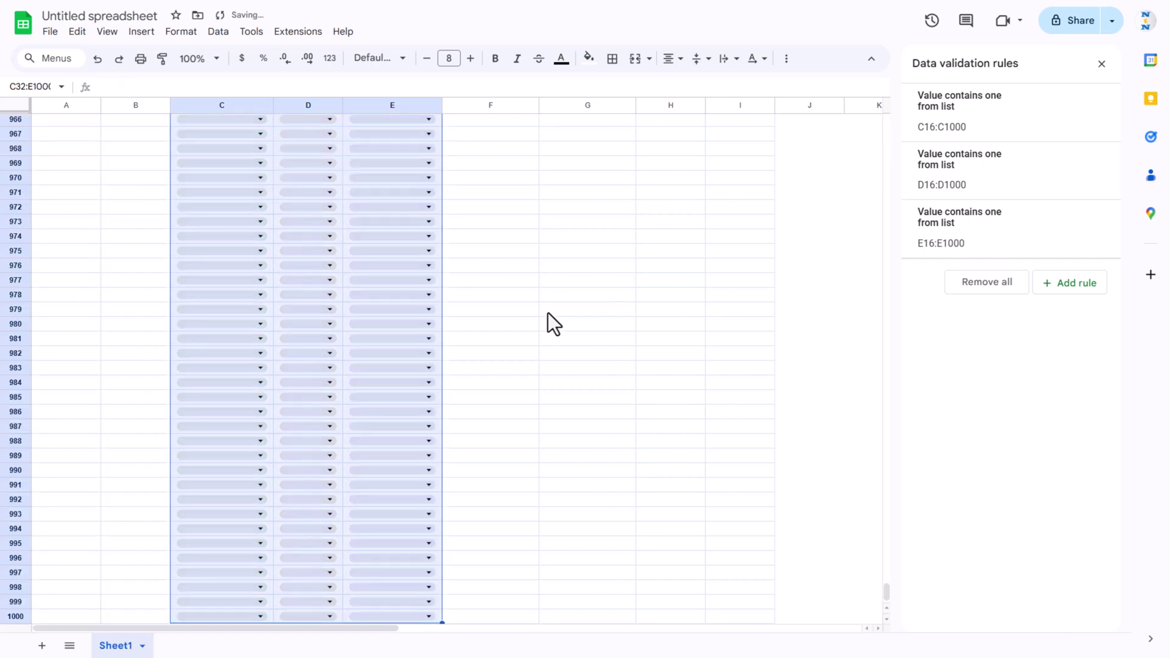
# Step: Add a data validation rule to the Date cells B16:B1000 with the criterion Is valid date
pyautogui.hotkey('ctrl', 'Up')
pyautogui.press('Up')
pyautogui.hotkey('ctrl', 'Up')
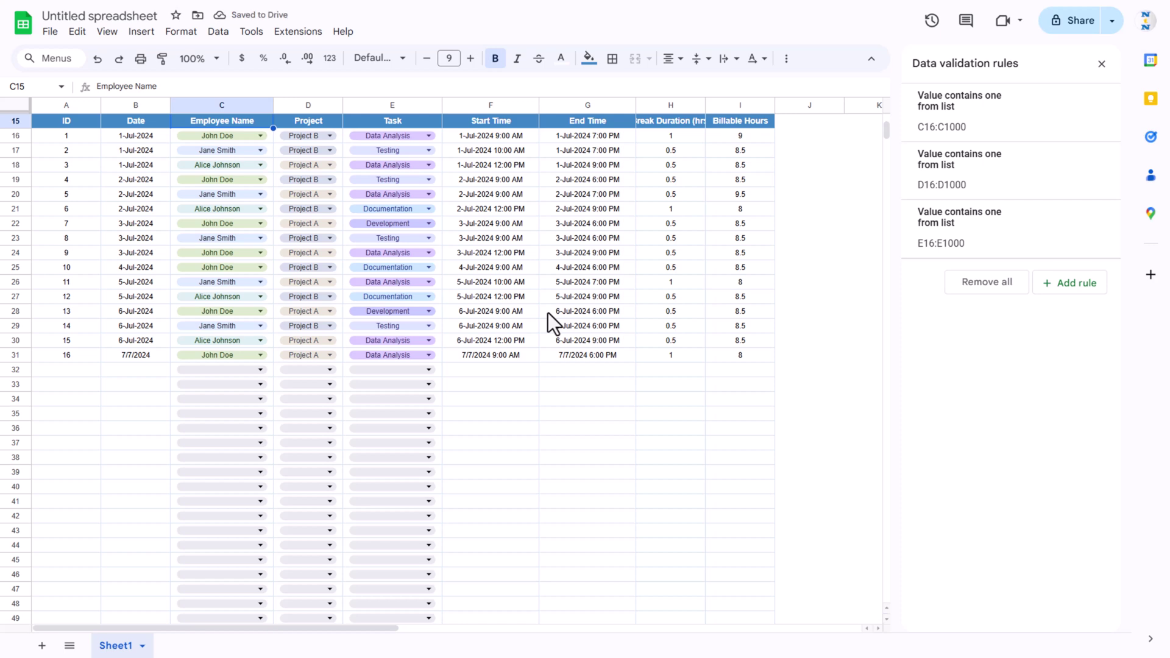
pyautogui.hotkey('ctrl', 'Up')
pyautogui.hotkey('ctrl', 'Down')
pyautogui.press('Down')
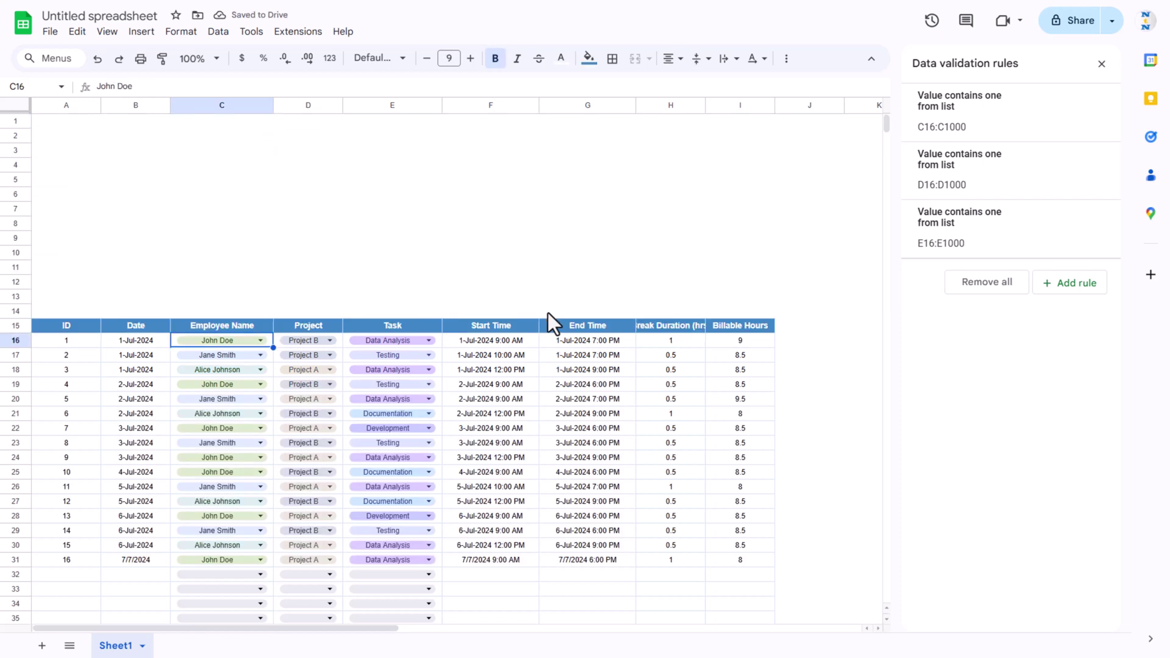
pyautogui.press('Left')
pyautogui.hotkey('ctrl', 'shift', 'Down')
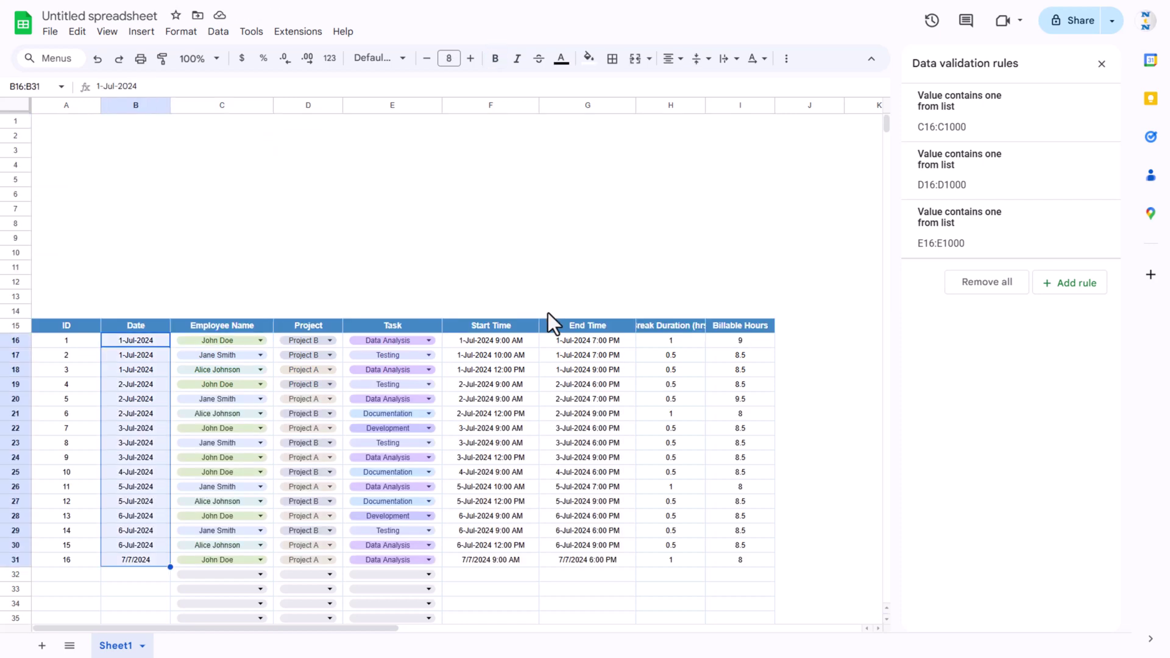
pyautogui.hotkey('ctrl', 'shift', 'Down')
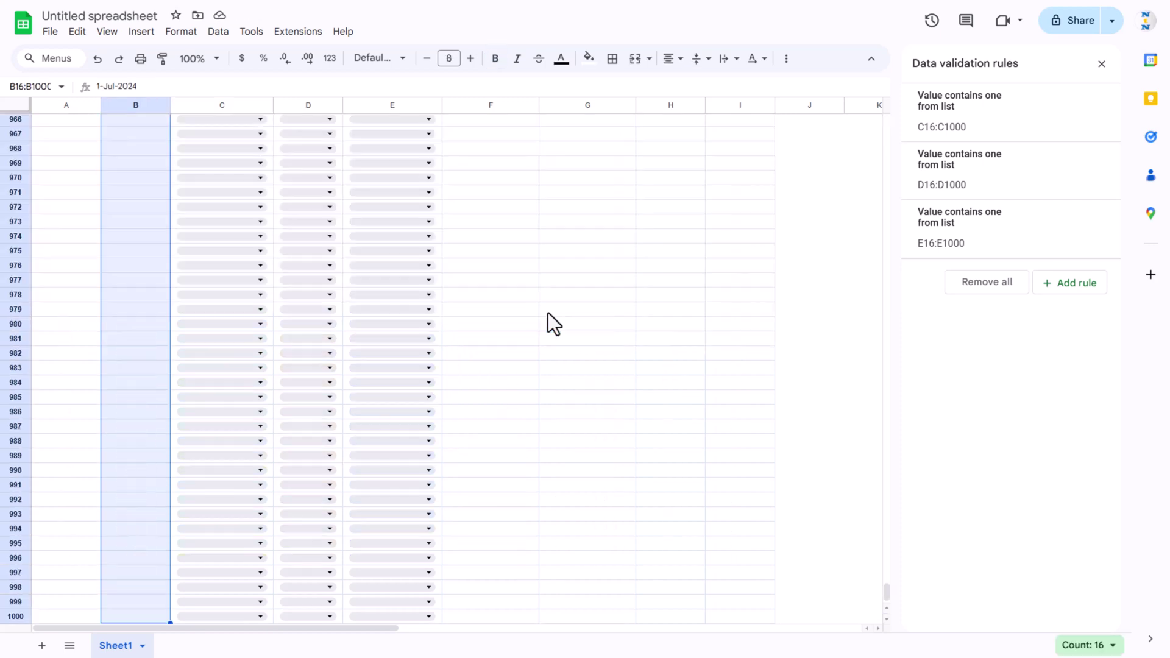
pyautogui.rightClick(123, 188)
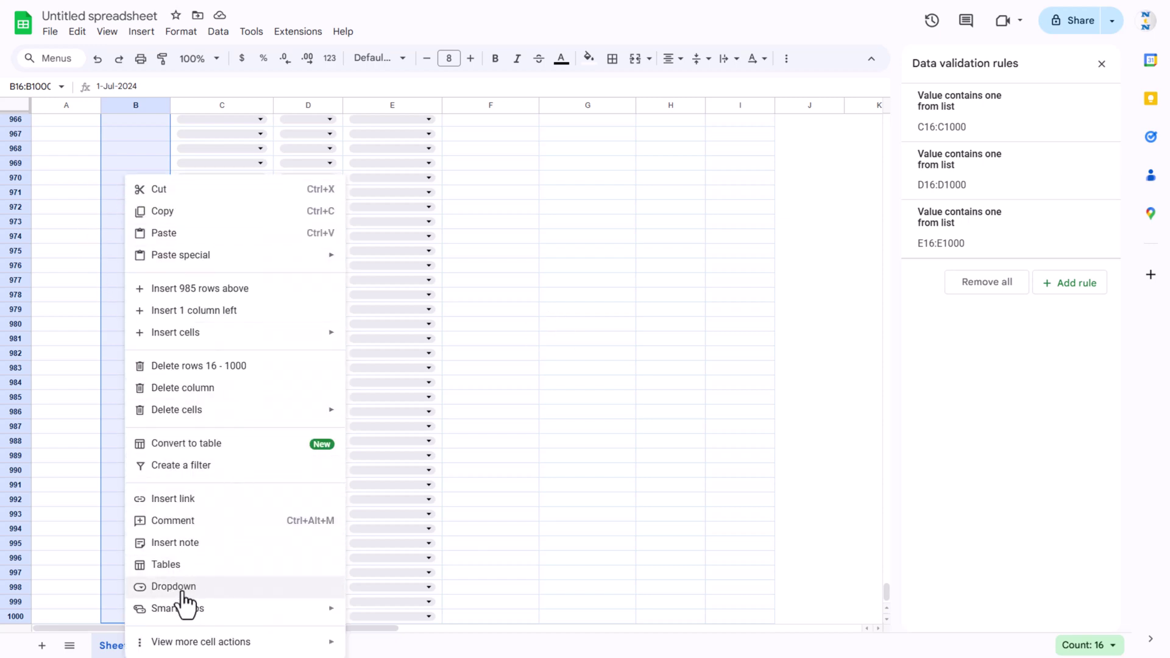
pyautogui.click(181, 589)
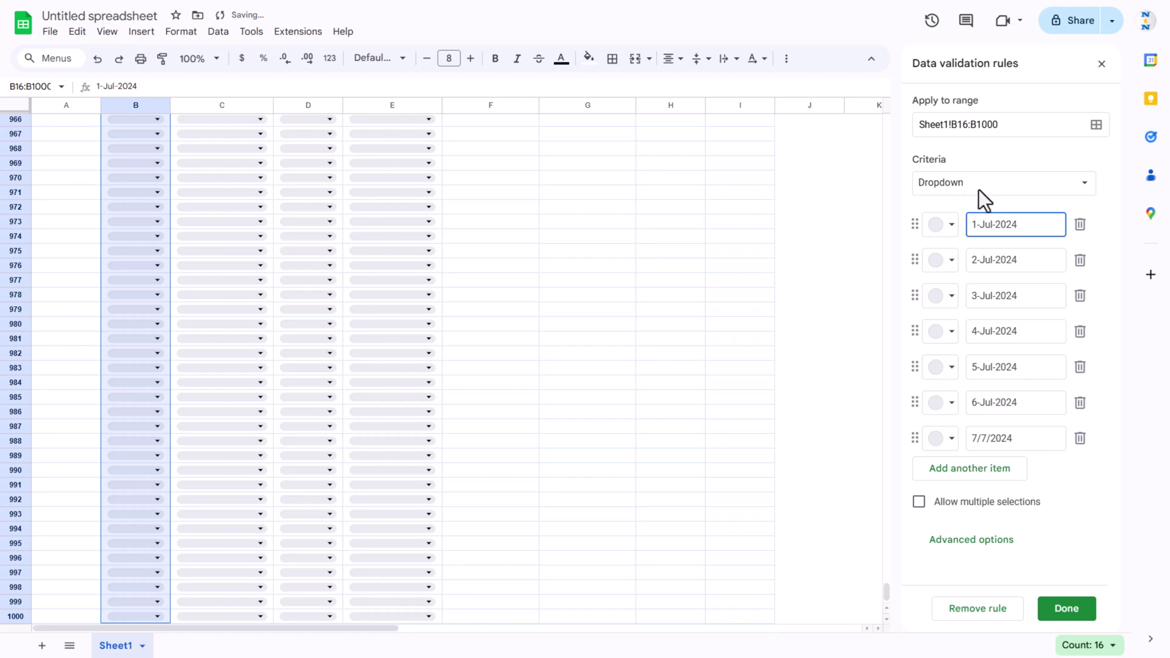
pyautogui.click(976, 190)
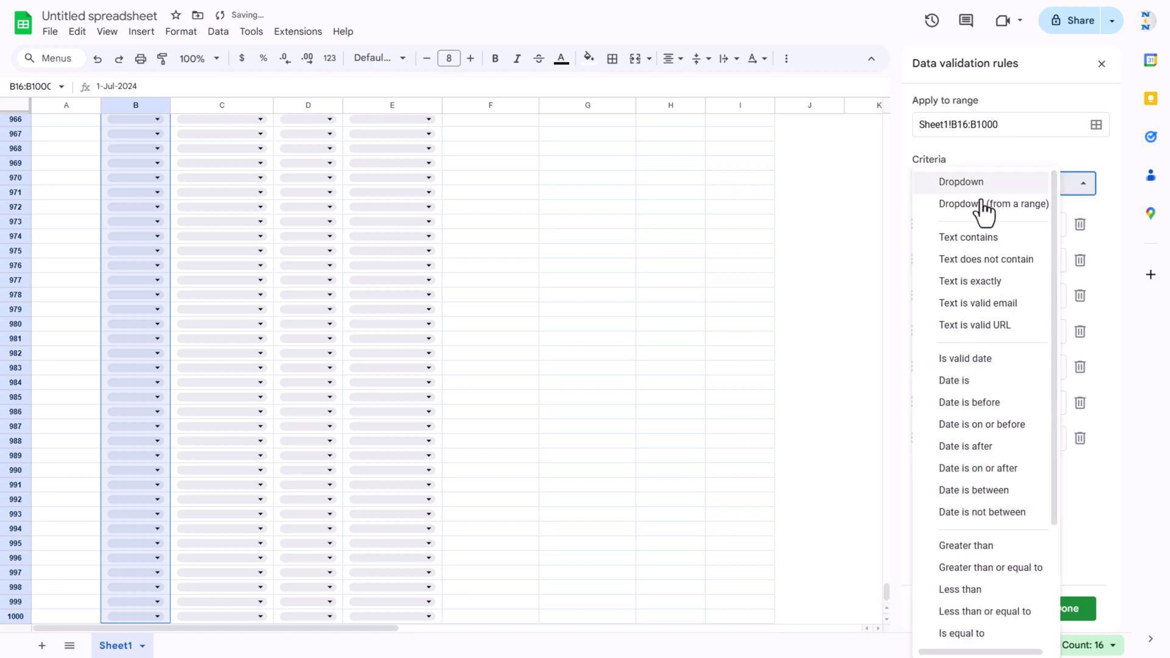
pyautogui.click(984, 361)
pyautogui.click(1069, 611)
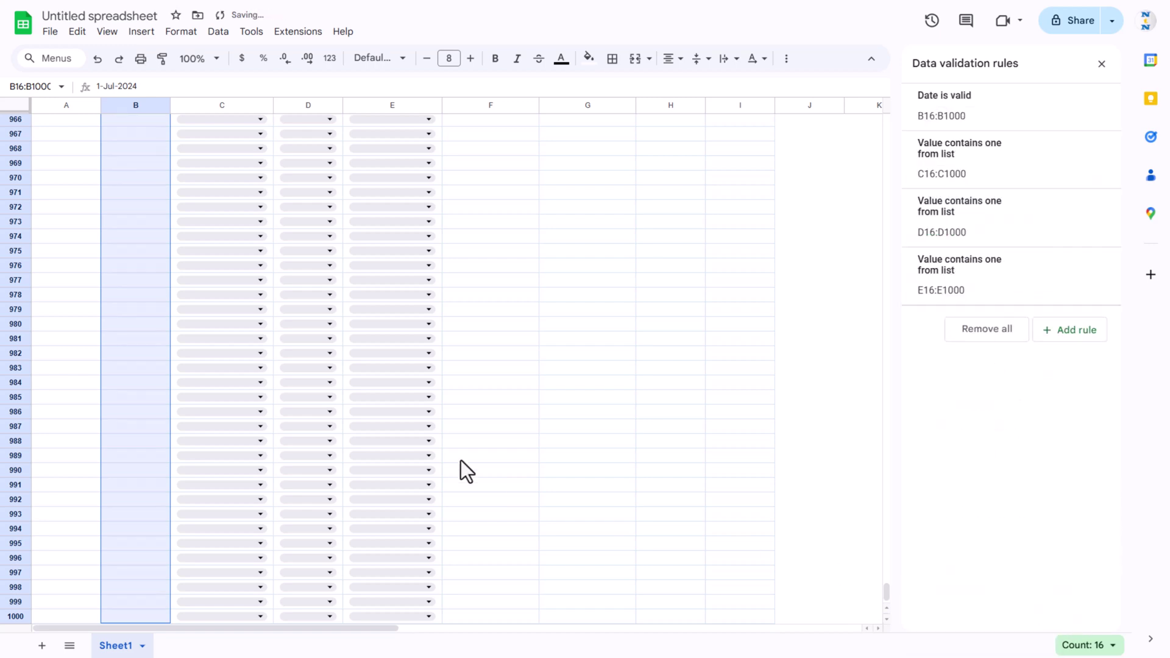
# Step: Check the calendar picker in the first empty Date cell, B32, and close it without choosing a date
pyautogui.click(466, 397)
pyautogui.hotkey('ctrl', 'Up')
pyautogui.hotkey('ctrl', 'Left')
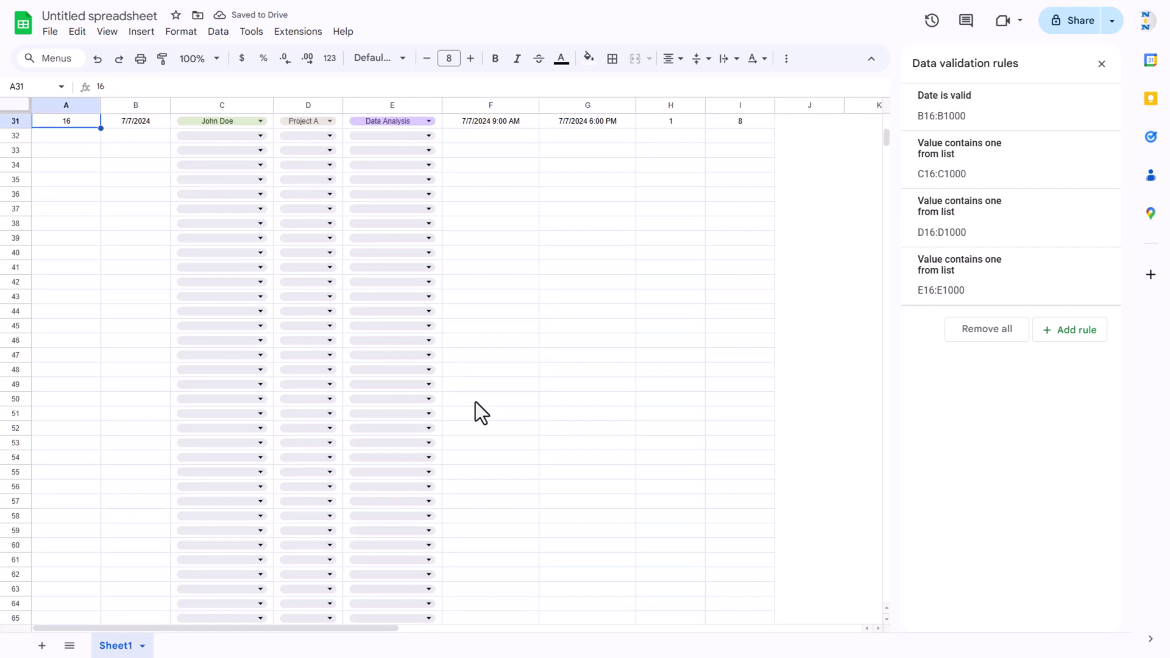
pyautogui.scroll(8, 436, 388)
pyautogui.doubleClick(144, 504)
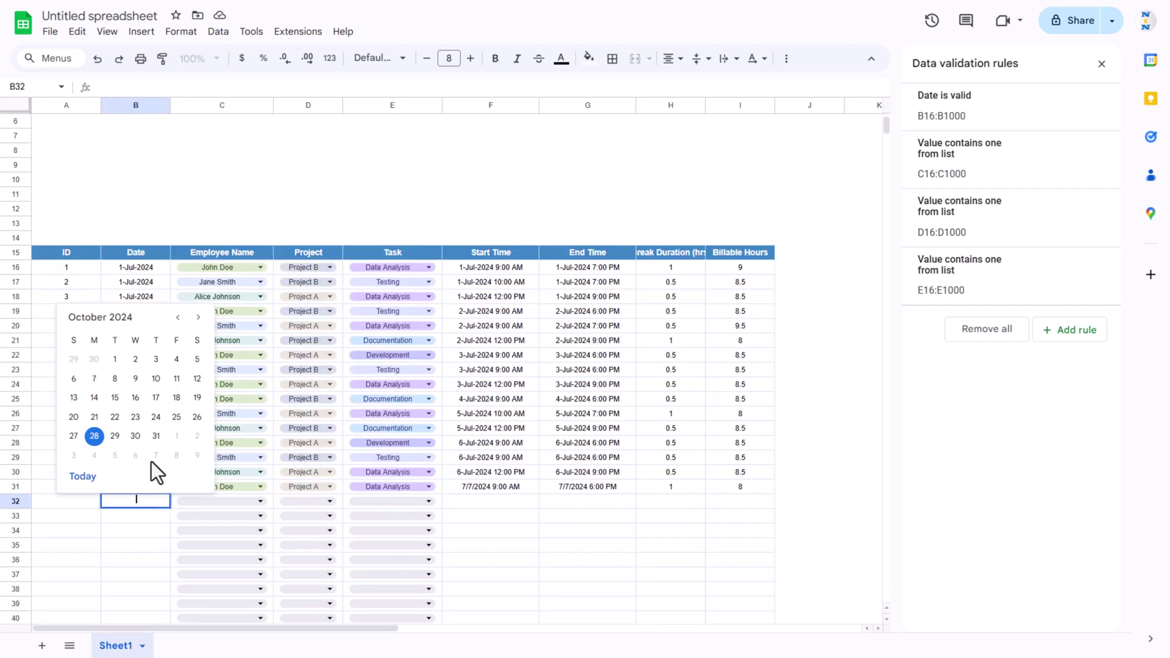
pyautogui.press('Escape')
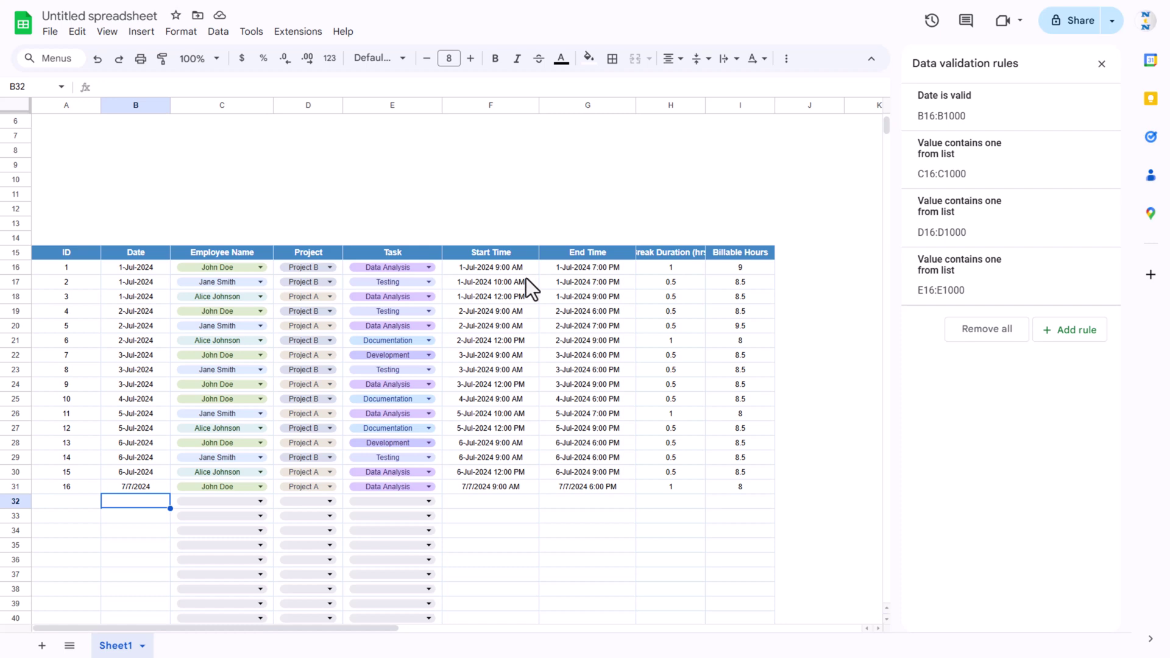
# Step: Apply the Is valid date validation rule to the Start Time cells F16:F1000
pyautogui.click(528, 269)
pyautogui.scroll(-3, 635, 328)
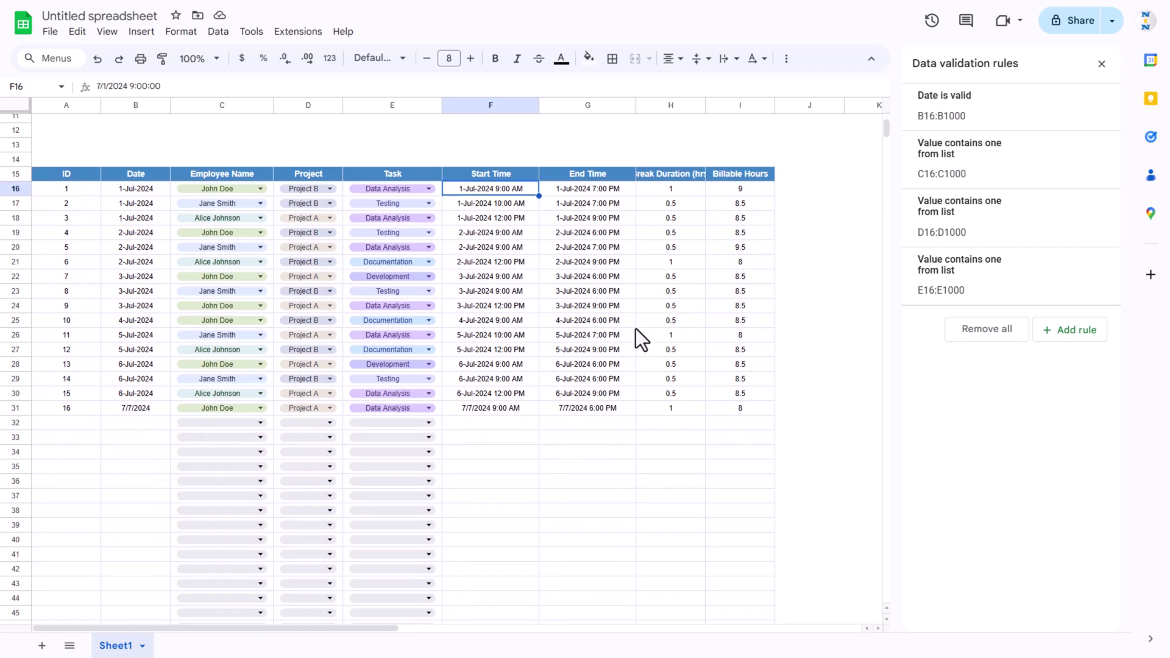
pyautogui.hotkey('ctrl', 'shift', 'Down')
pyautogui.hotkey('ctrl', 'shift', 'Down')
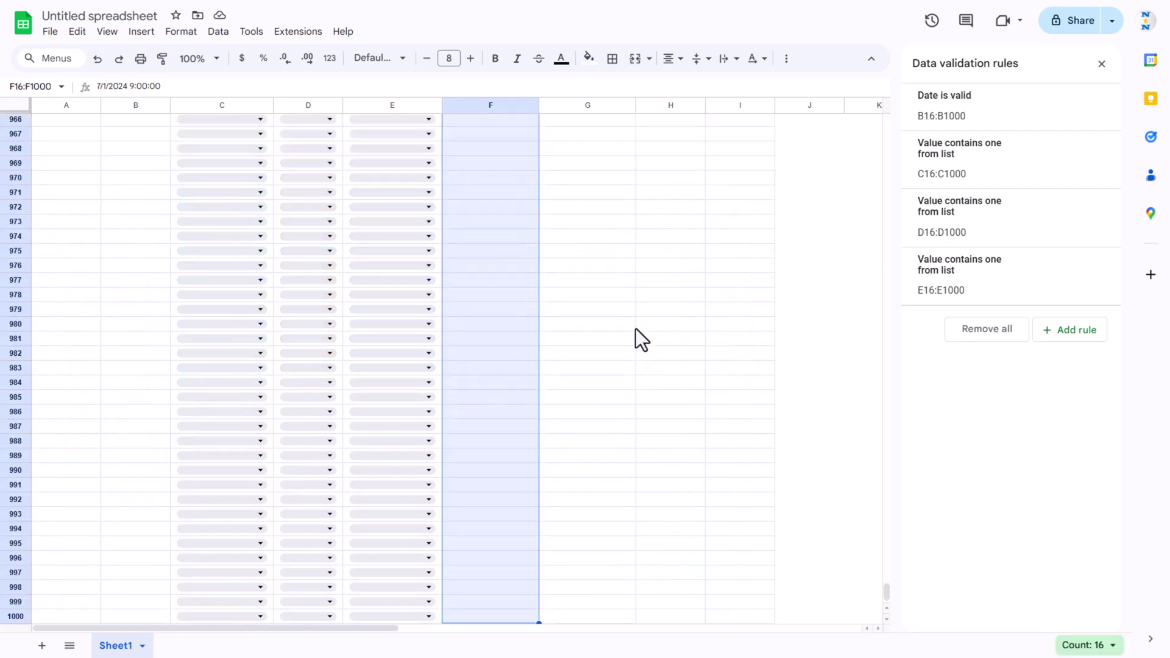
pyautogui.rightClick(507, 178)
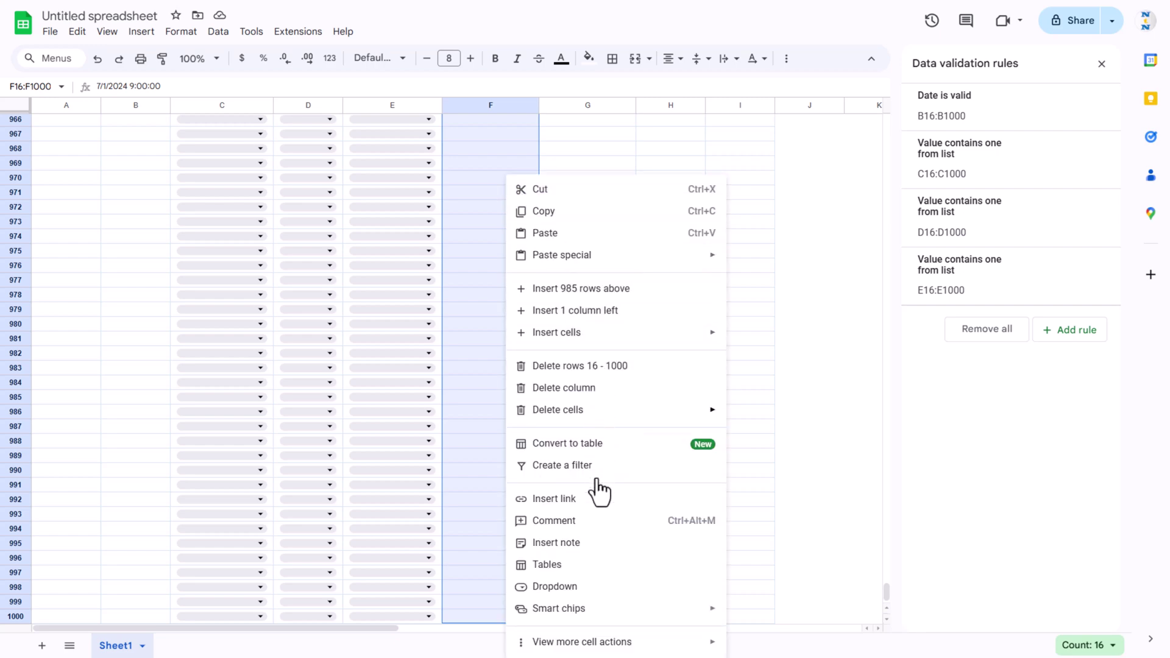
pyautogui.click(584, 588)
pyautogui.click(979, 189)
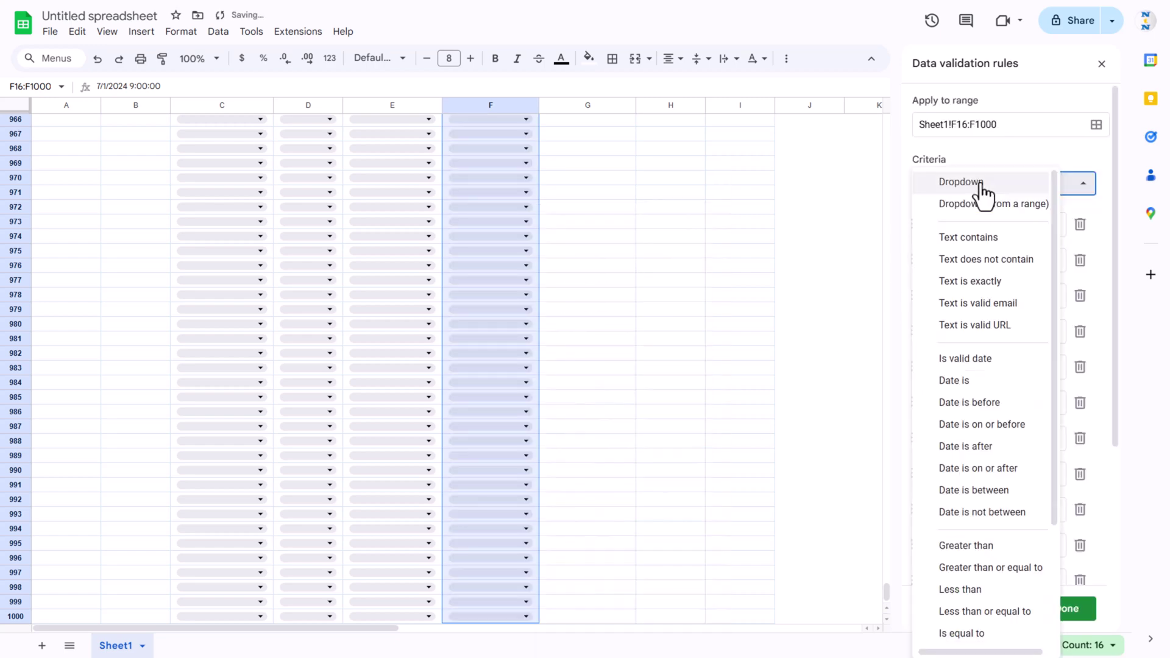
pyautogui.click(982, 361)
pyautogui.click(1067, 608)
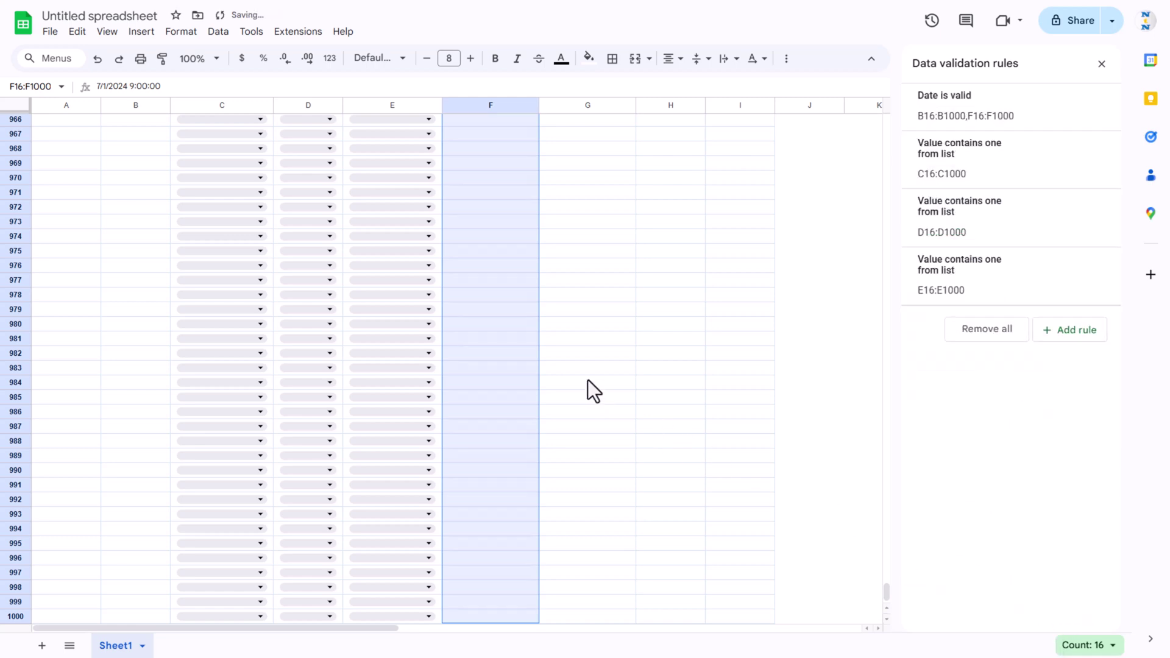
# Step: Apply the Is valid date validation rule to the End Time cells G16:G1000
pyautogui.click(579, 372)
pyautogui.hotkey('ctrl', 'Up')
pyautogui.hotkey('ctrl', 'Up')
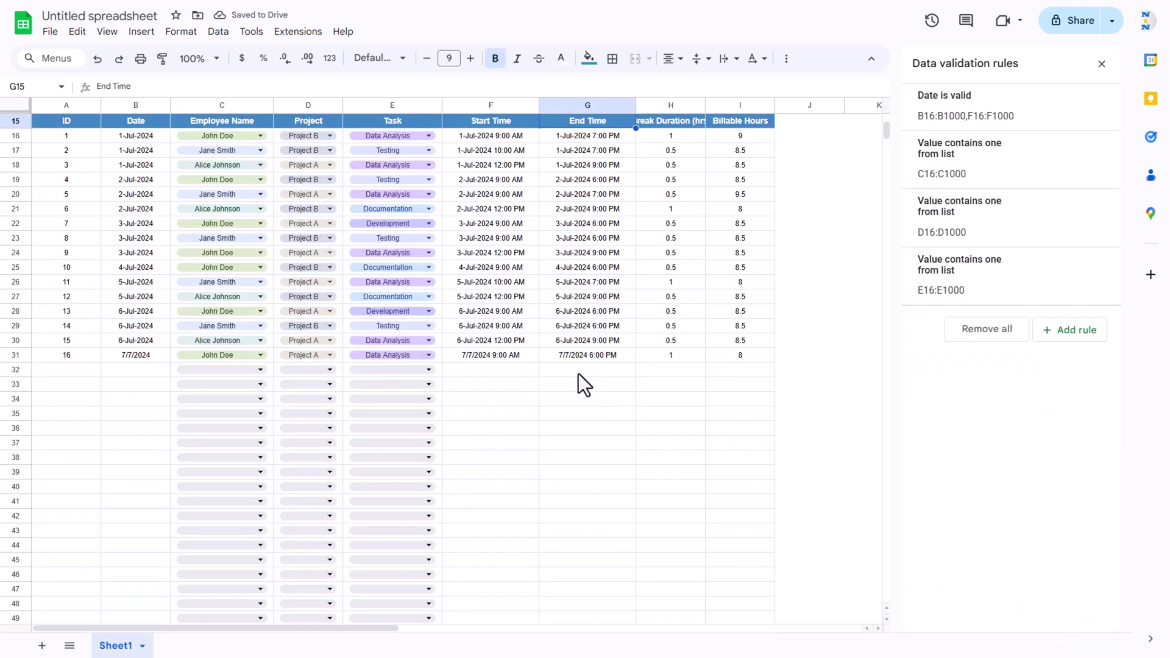
pyautogui.hotkey('ctrl', 'shift', 'Down')
pyautogui.hotkey('ctrl', 'shift', 'Down')
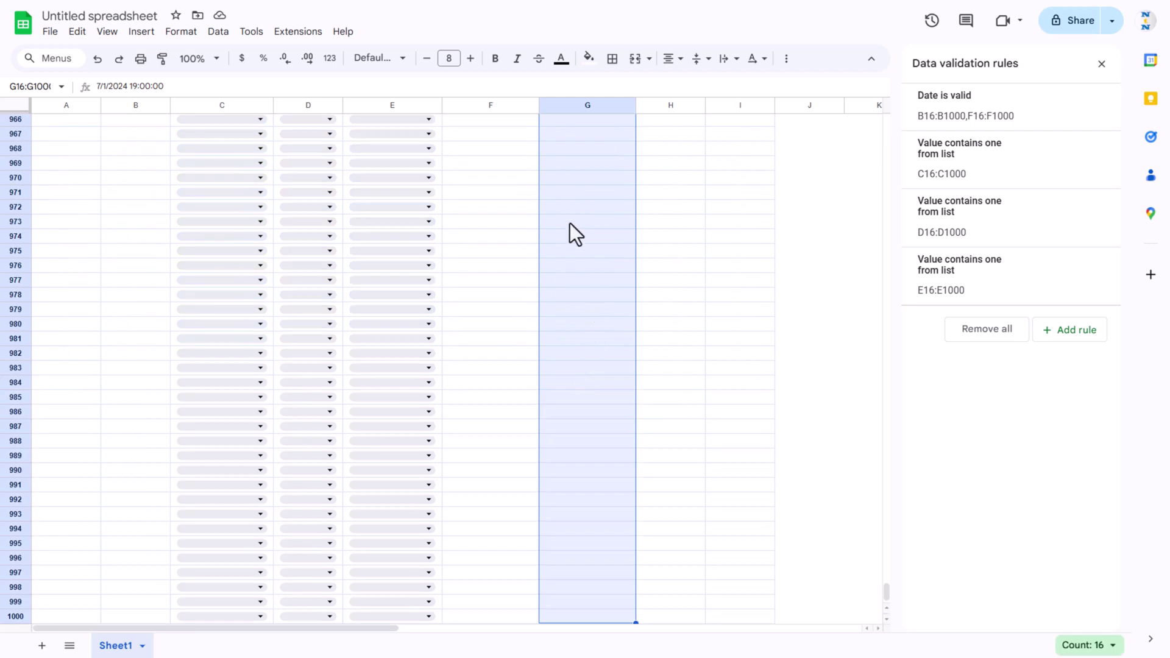
pyautogui.rightClick(580, 196)
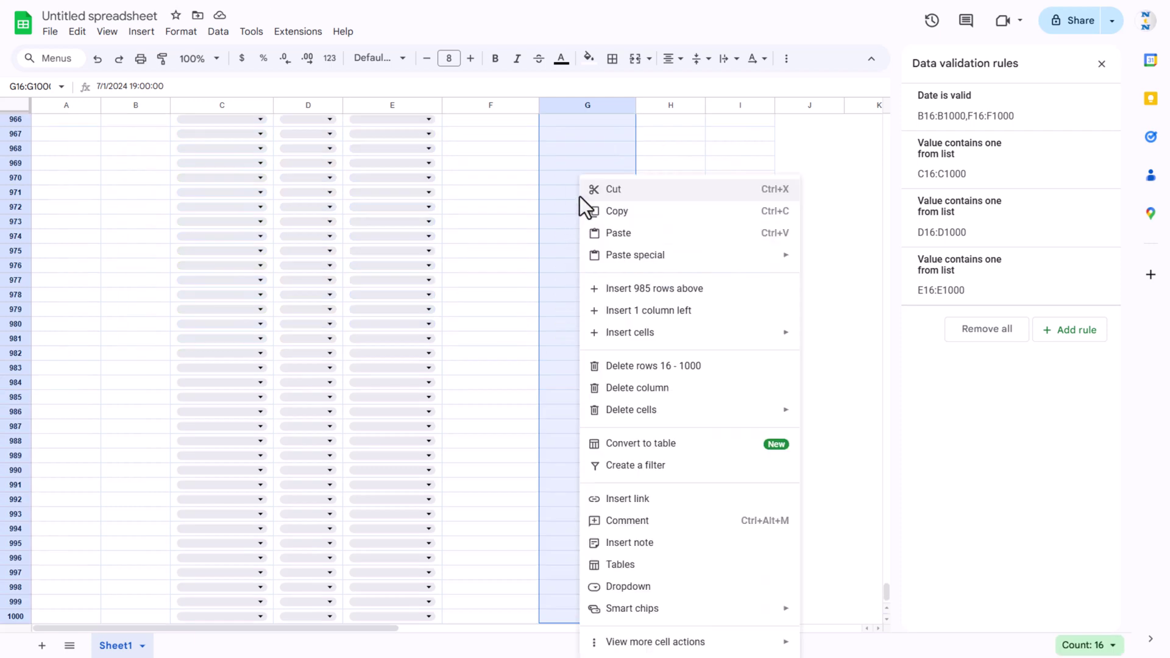
pyautogui.click(637, 586)
pyautogui.click(1000, 183)
pyautogui.click(990, 361)
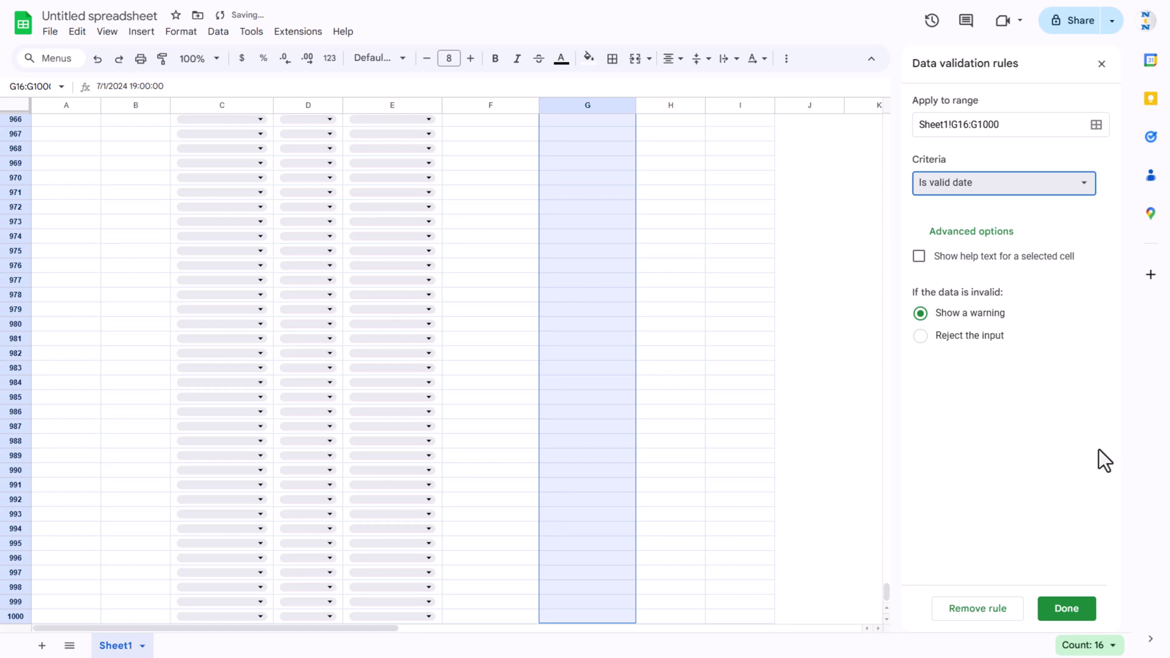
pyautogui.click(1080, 610)
# Step: Fit the Break Duration (hrs) column's width to its header text
pyautogui.click(653, 473)
pyautogui.hotkey('ctrl', 'Up')
pyautogui.hotkey('ctrl', 'Up')
pyautogui.hotkey('ctrl', 'Up')
pyautogui.hotkey('ctrl', 'Up')
pyautogui.click(668, 326)
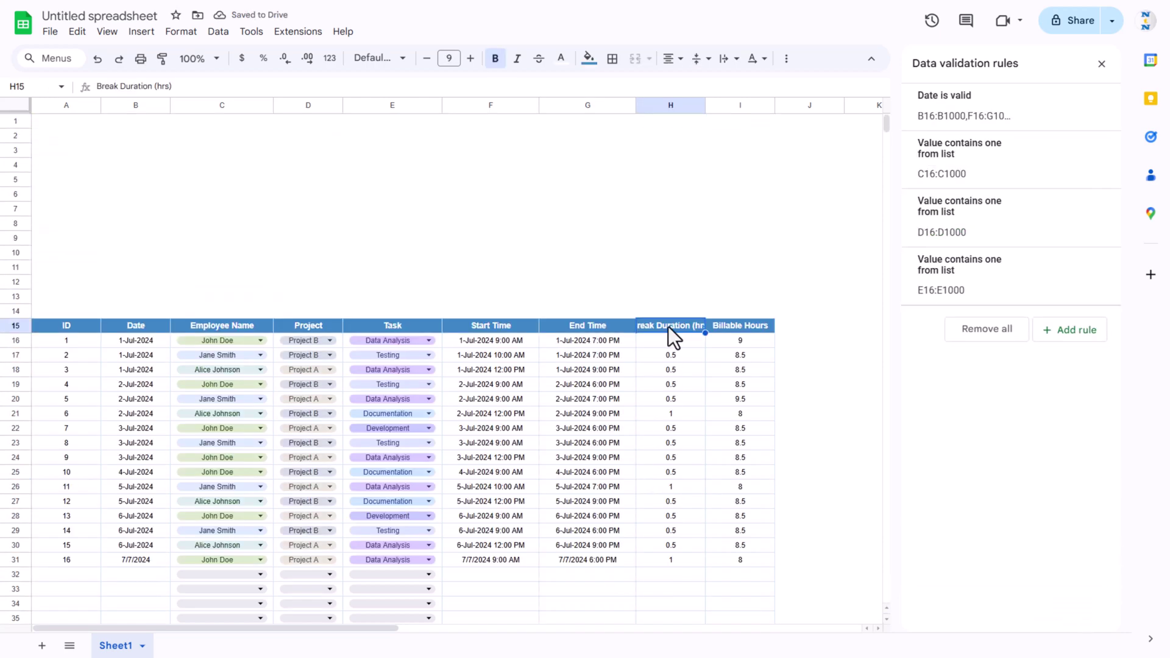
pyautogui.doubleClick(705, 104)
# Step: Clear the Billable Hours cells I16:I1000 and fill them with the lightest gray
pyautogui.click(753, 335)
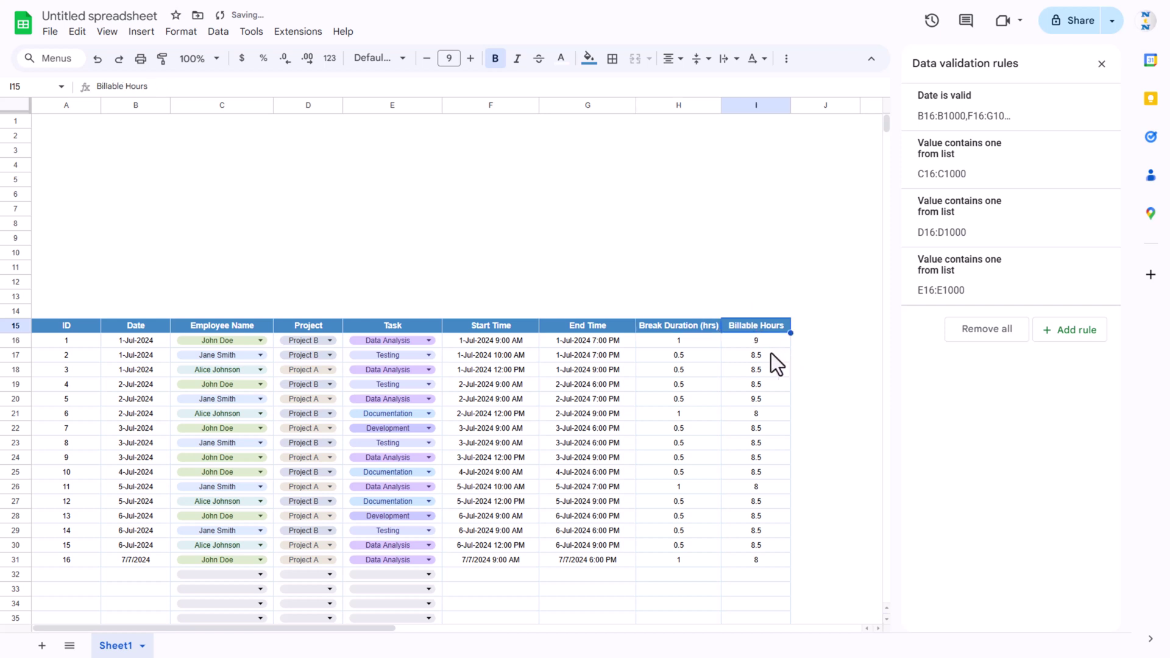
pyautogui.press('Down')
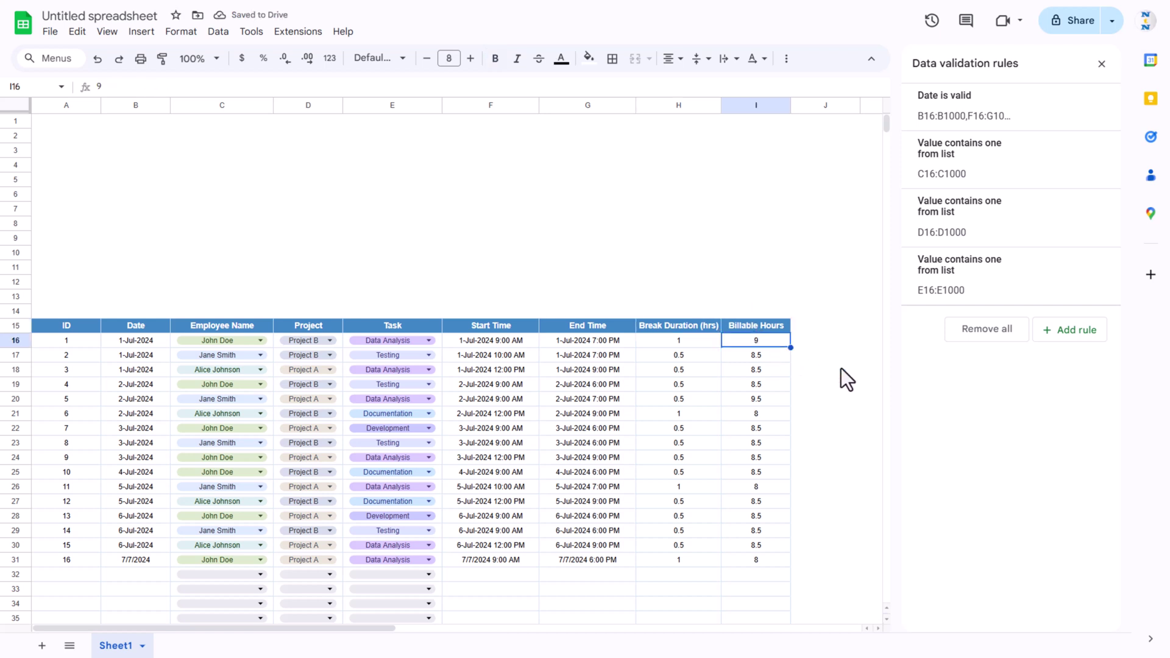
pyautogui.hotkey('ctrl', 'shift', 'Down')
pyautogui.hotkey('ctrl', 'shift', 'Down')
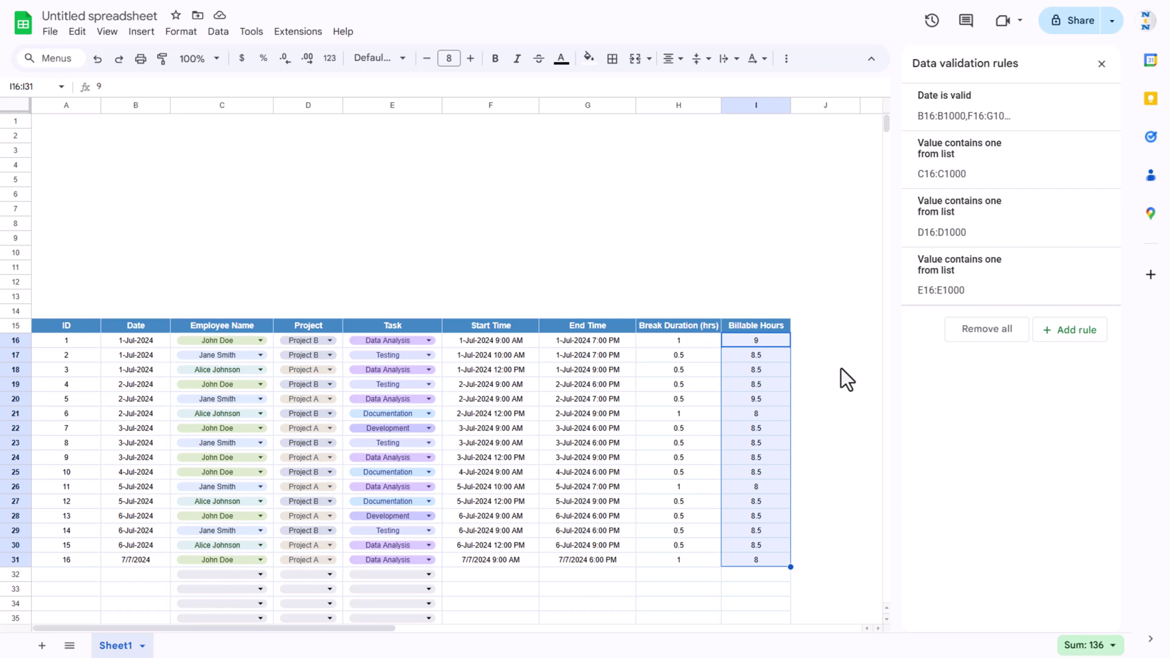
pyautogui.press('Delete')
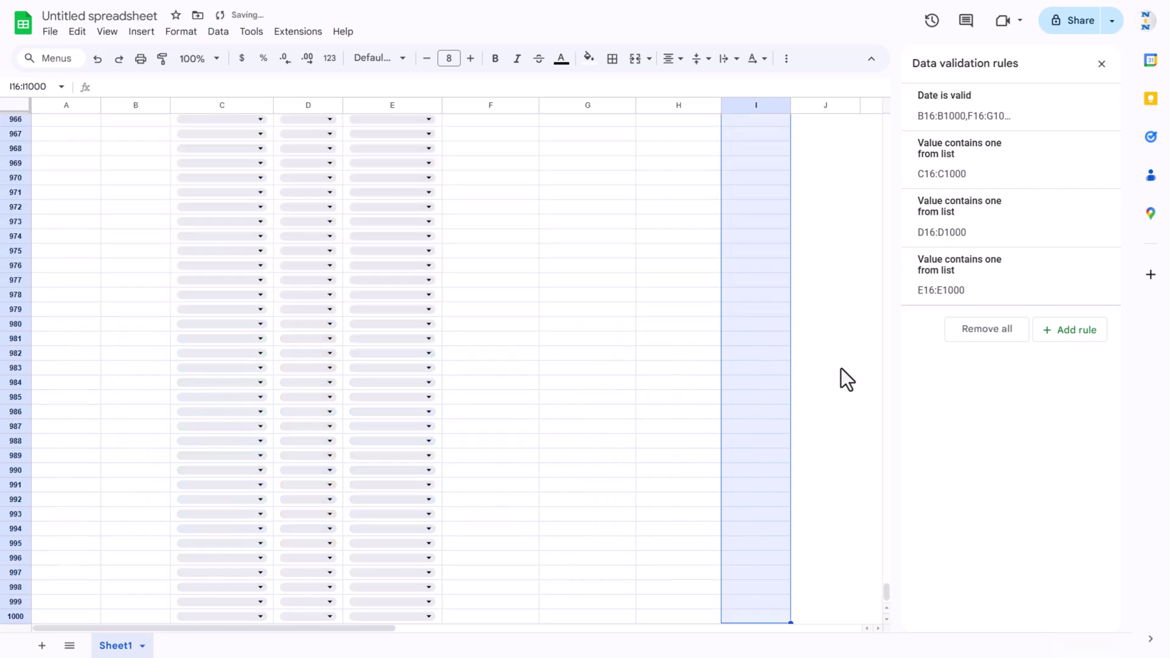
pyautogui.click(589, 61)
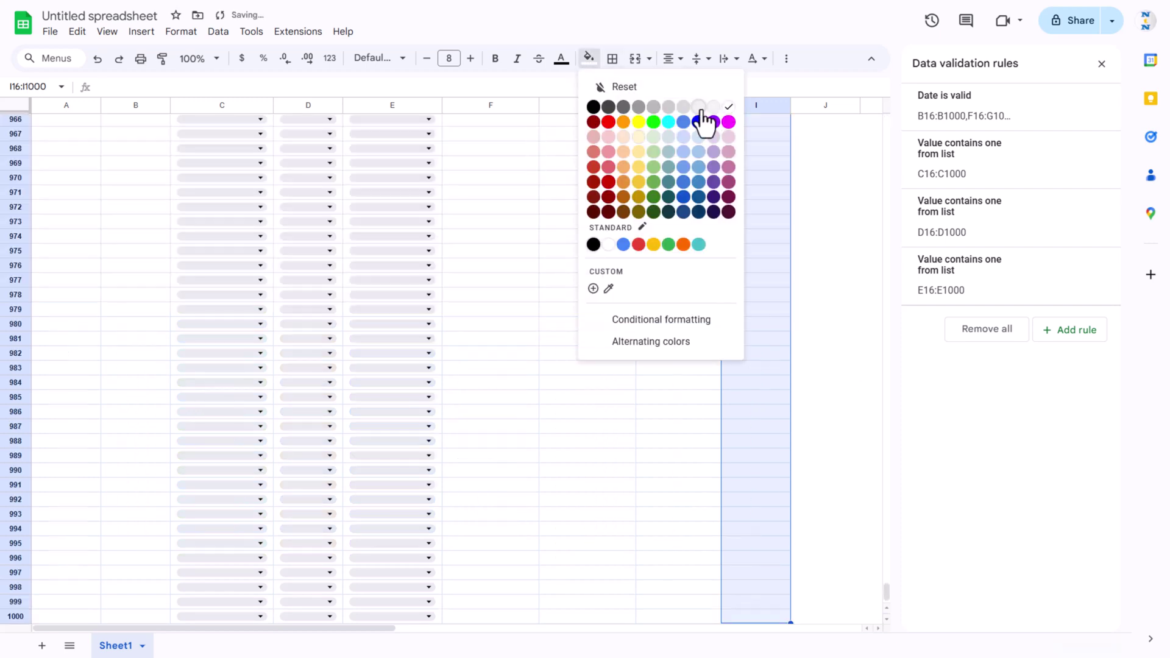
pyautogui.click(714, 119)
pyautogui.click(737, 240)
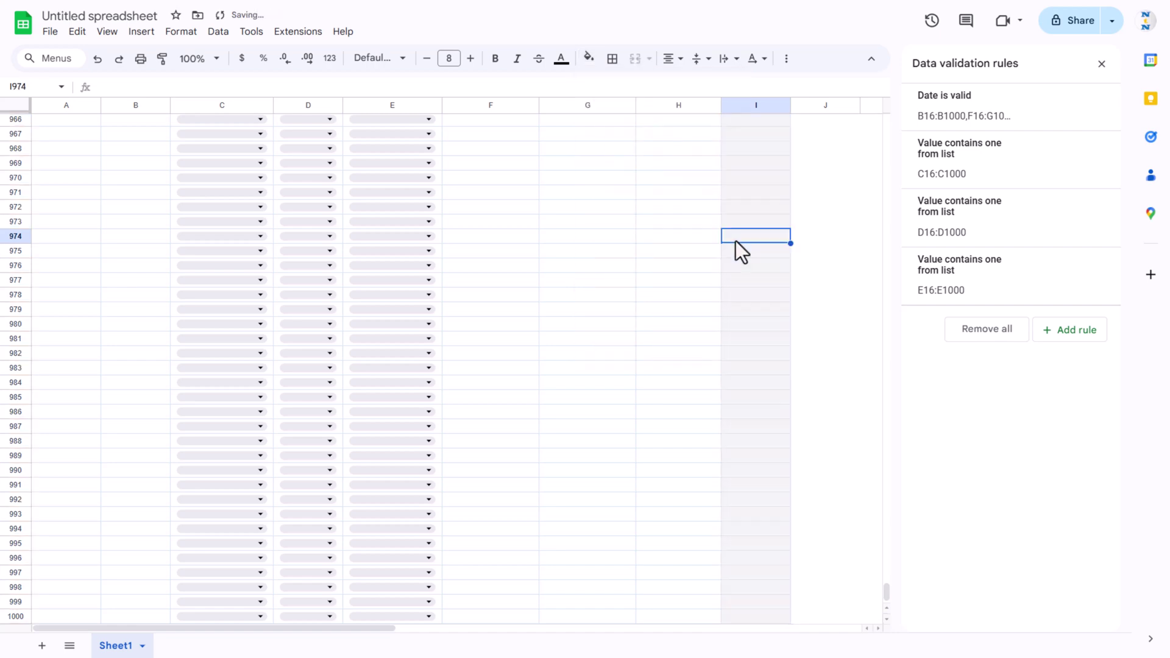
# Step: Clear the ID cells A16:A1000 and fill them with the lightest gray
pyautogui.hotkey('ctrl', 'Up')
pyautogui.hotkey('ctrl', 'Down')
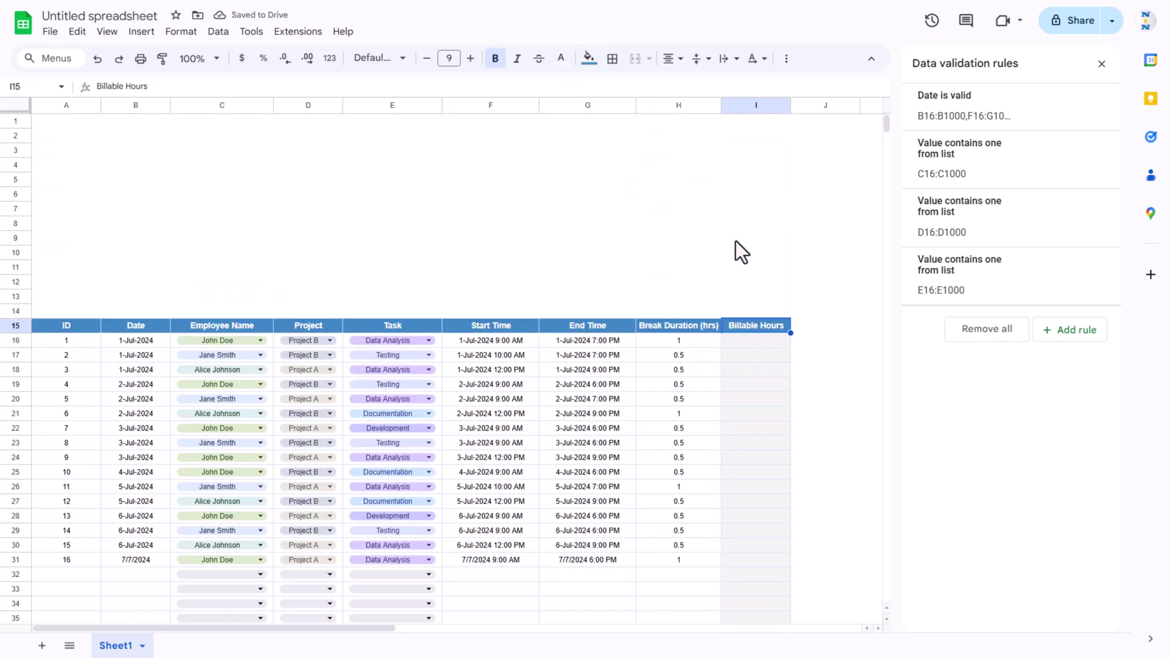
pyautogui.press('Left')
pyautogui.hotkey('ctrl', 'Left')
pyautogui.press('Down')
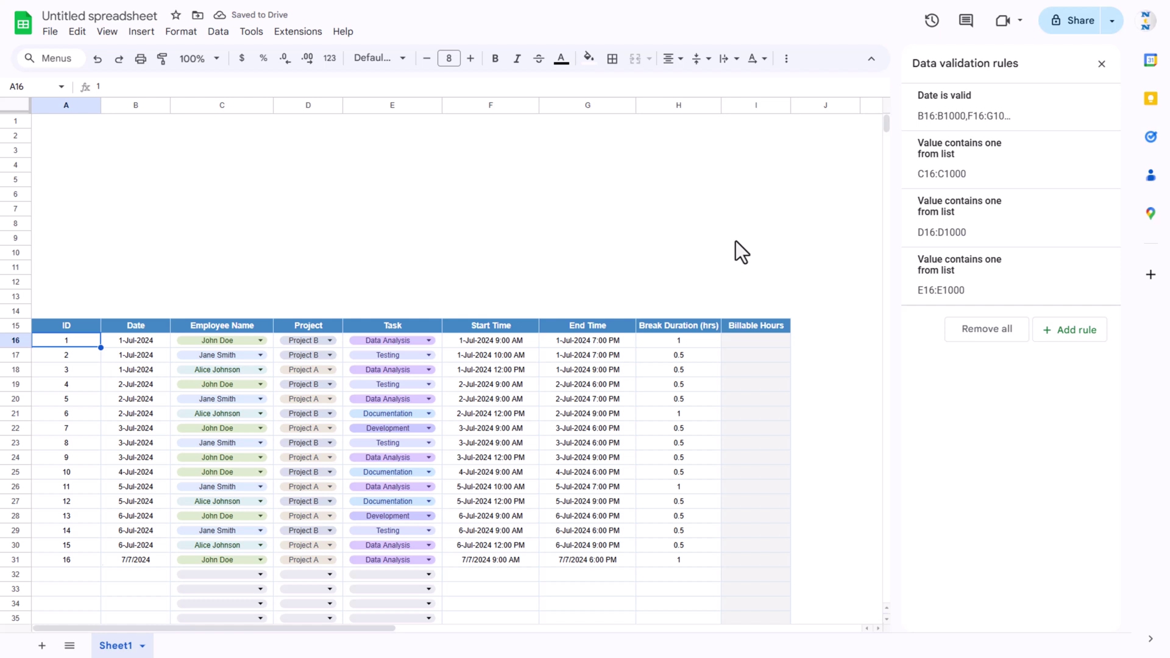
pyautogui.hotkey('ctrl', 'shift', 'Down')
pyautogui.hotkey('ctrl', 'shift', 'Down')
pyautogui.press('Delete')
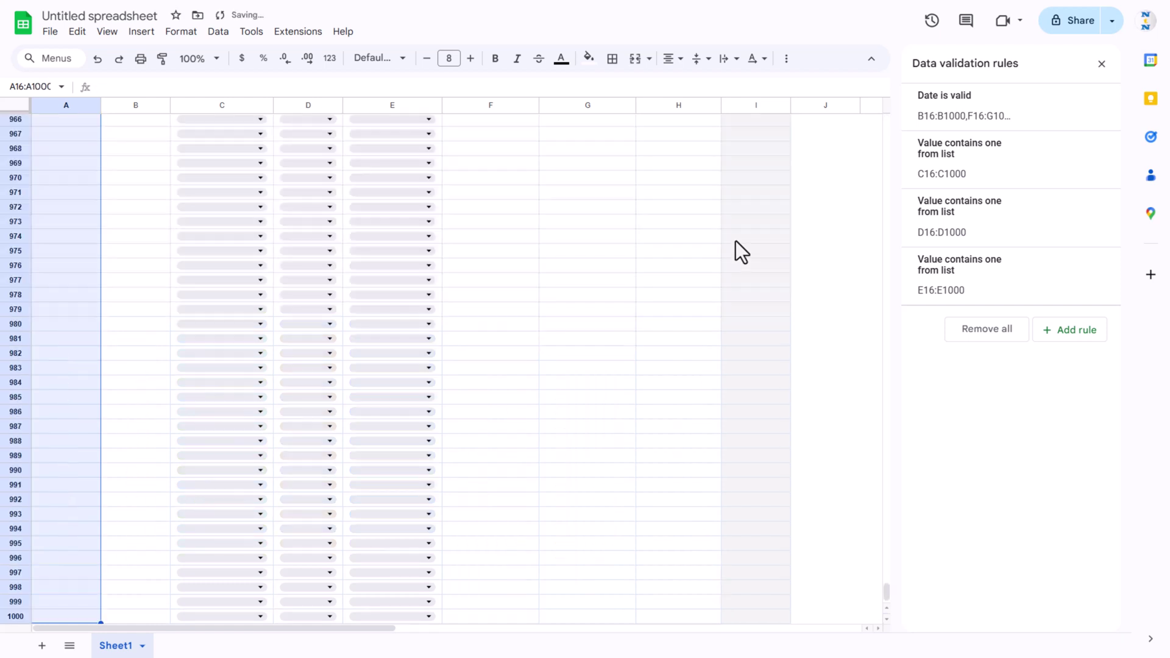
pyautogui.click(589, 58)
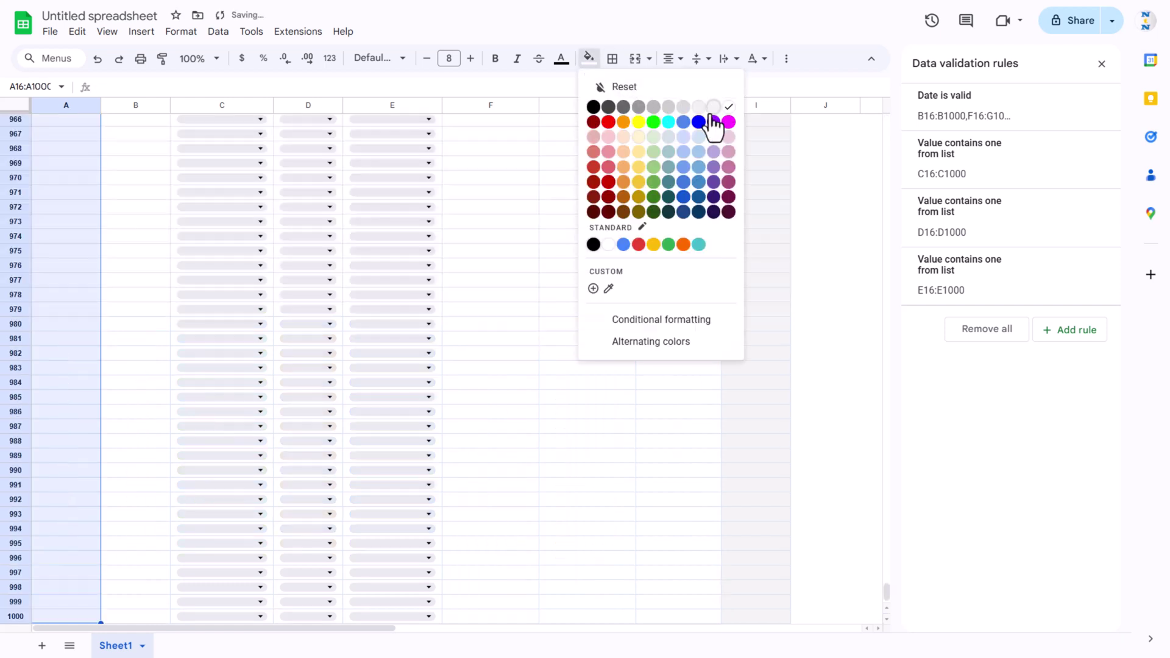
pyautogui.click(707, 120)
# Step: Enter the formula =SEQUENCE(COUNTA(B16:B1000)) in the first ID cell, A16, to number the entries automatically
pyautogui.click(141, 225)
pyautogui.hotkey('ctrl', 'Up')
pyautogui.hotkey('ctrl', 'Up')
pyautogui.hotkey('ctrl', 'Up')
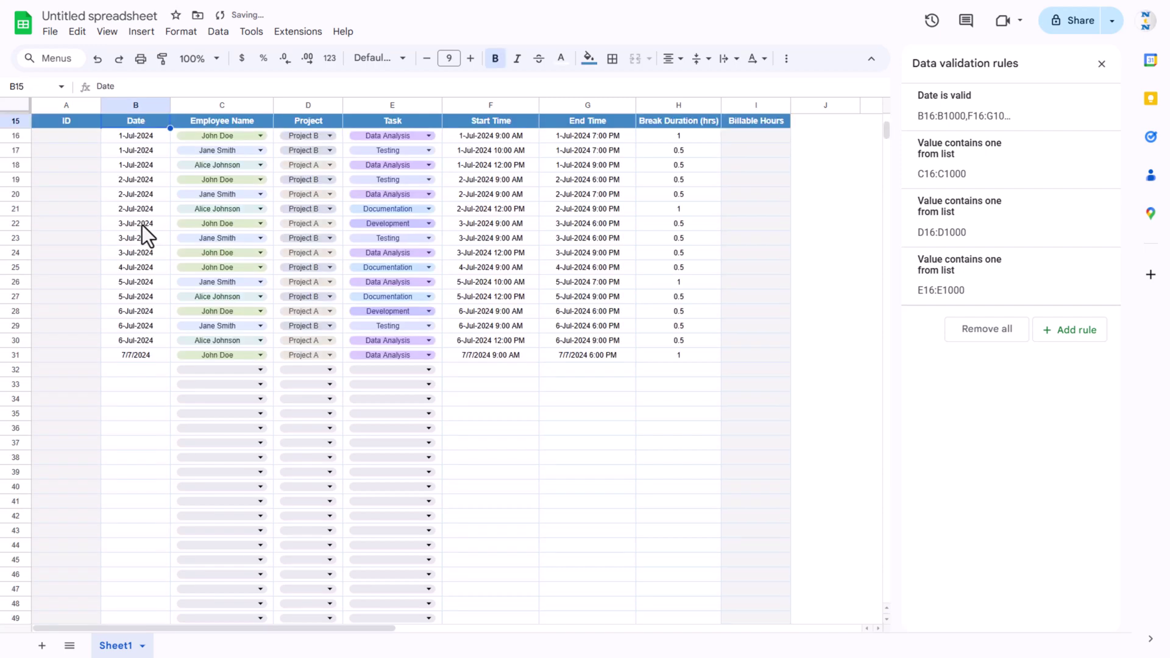
pyautogui.hotkey('ctrl', 'Down')
pyautogui.press('Down')
pyautogui.press('Left')
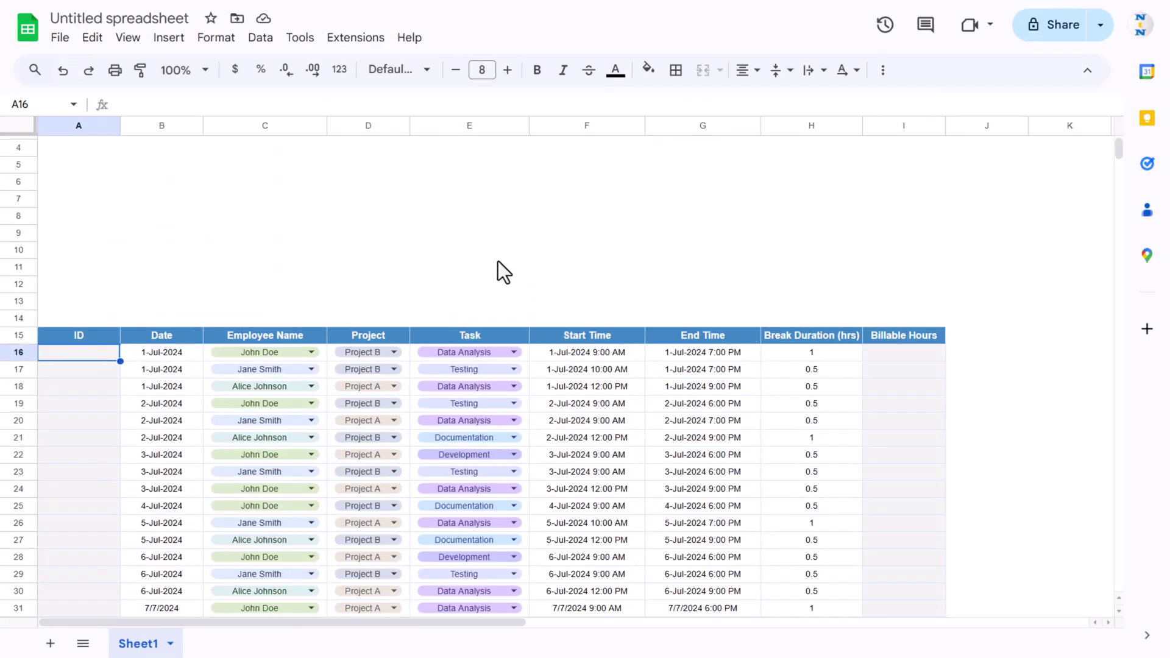
pyautogui.write('=seq')
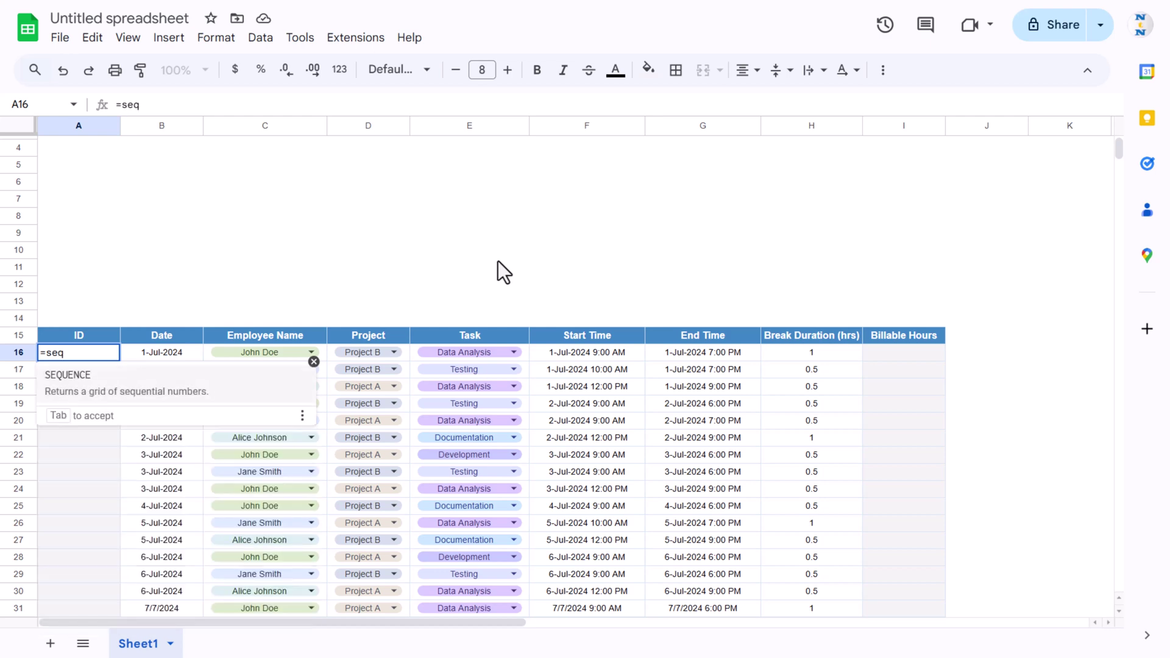
pyautogui.press('Tab')
pyautogui.write('cou')
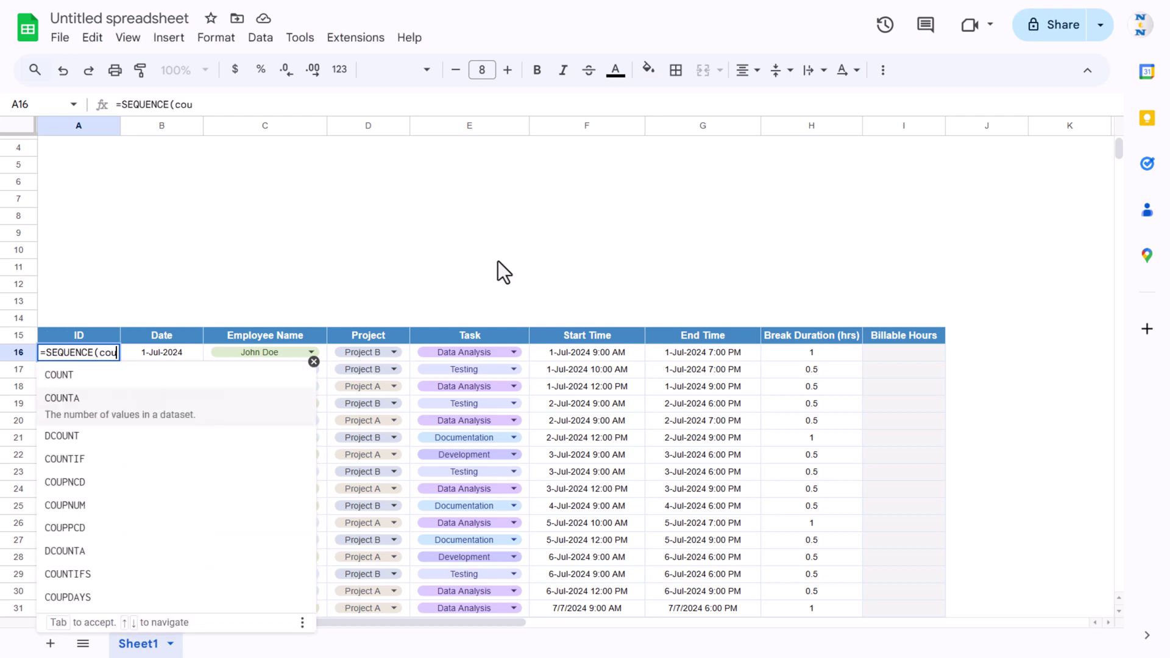
pyautogui.press('Tab')
pyautogui.press('Right')
pyautogui.hotkey('ctrl', 'shift', 'Down')
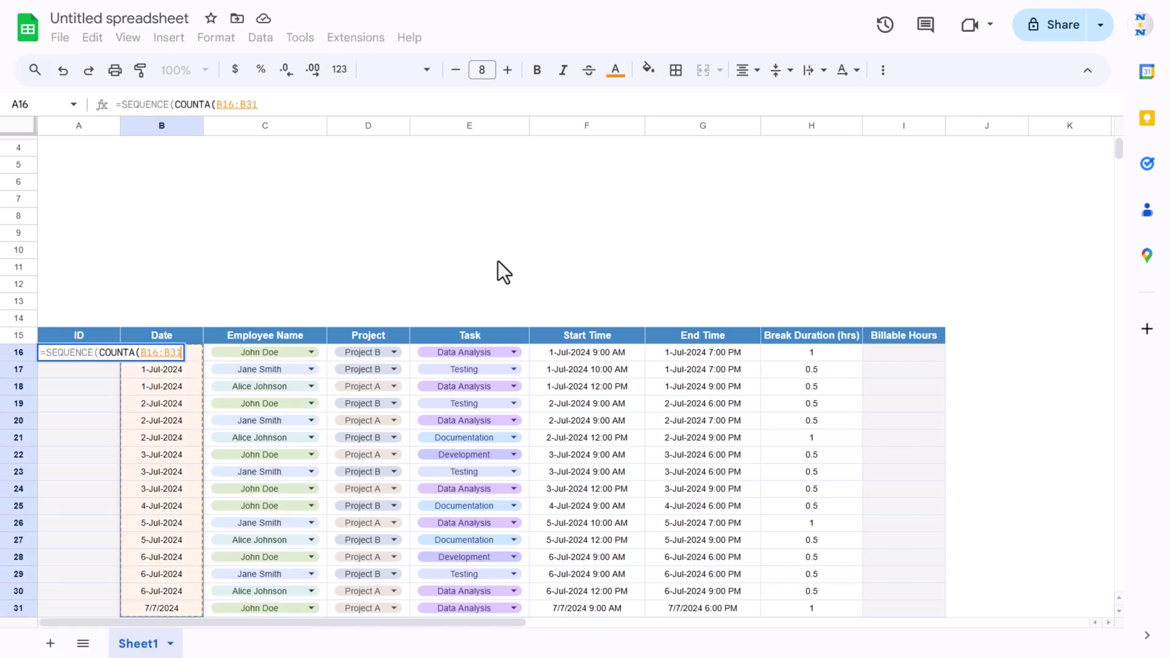
pyautogui.write(')')
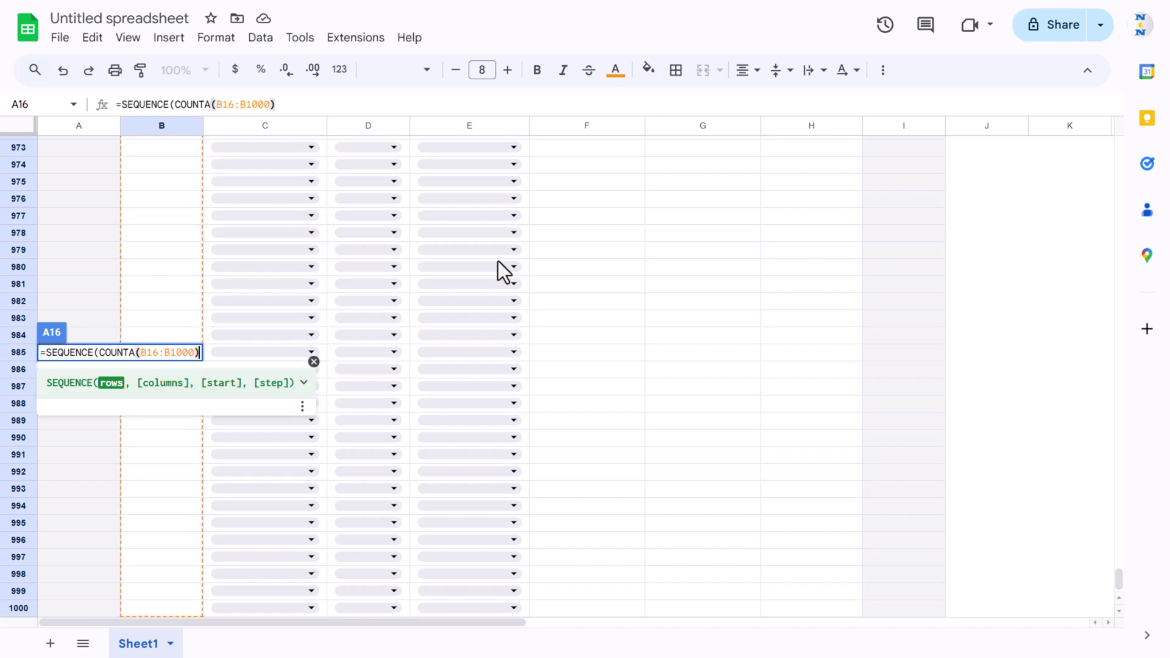
pyautogui.write(')')
pyautogui.press('Return')
# Step: Test the automatic ID numbering by choosing the date 10/9/2024 in B32, and clear that date again
pyautogui.hotkey('ctrl', 'Home')
pyautogui.hotkey('ctrl', 'Down')
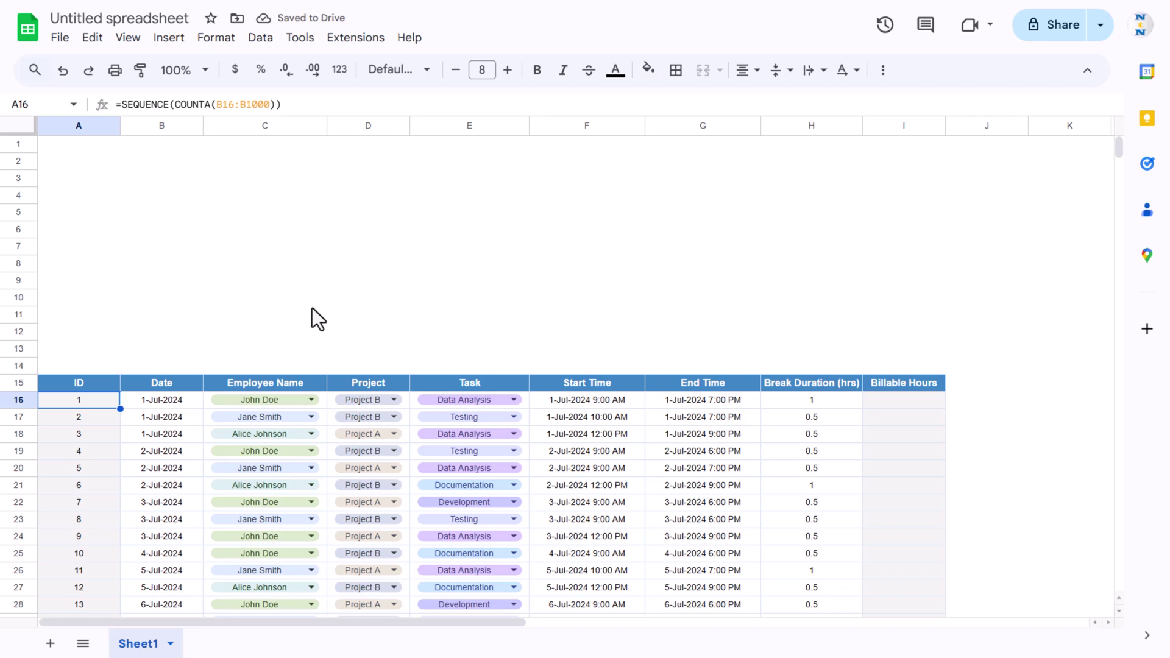
pyautogui.scroll(-5, 299, 317)
pyautogui.doubleClick(158, 400)
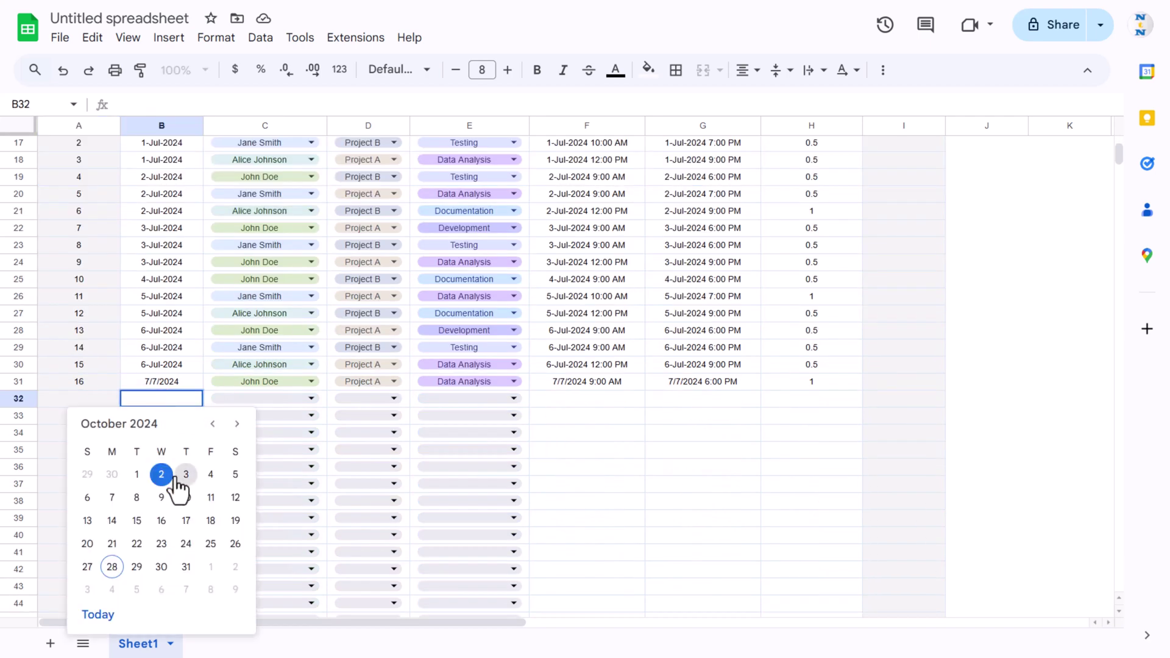
pyautogui.click(160, 497)
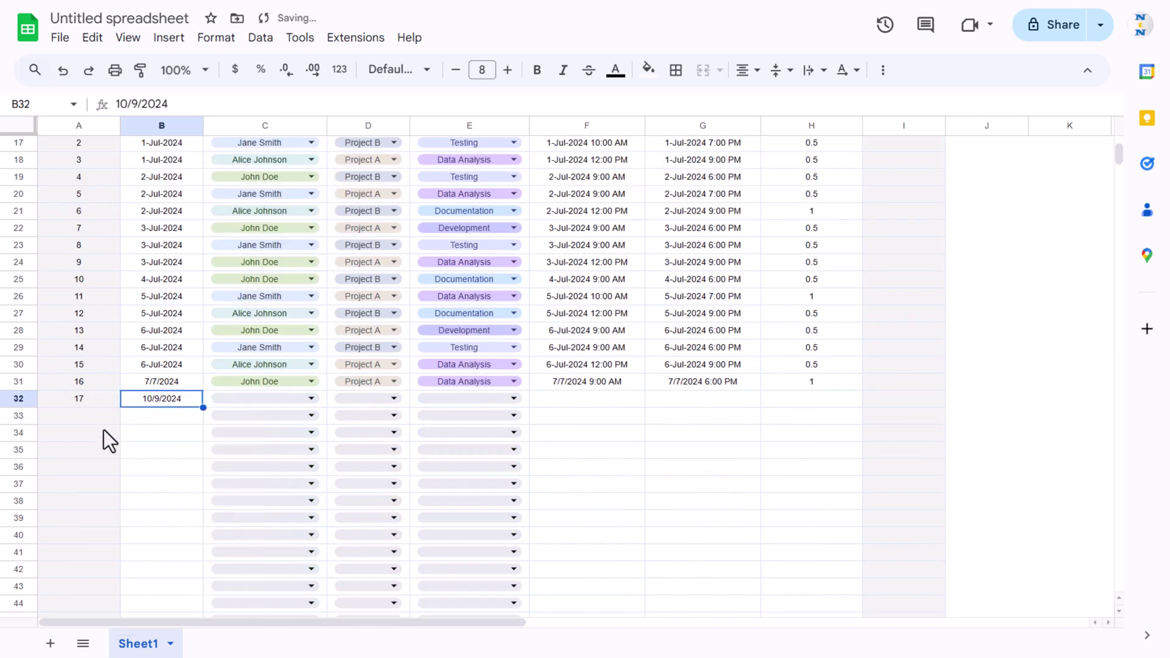
pyautogui.press('Delete')
pyautogui.hotkey('ctrl', 'Up')
pyautogui.hotkey('ctrl', 'Up')
pyautogui.hotkey('ctrl', 'Up')
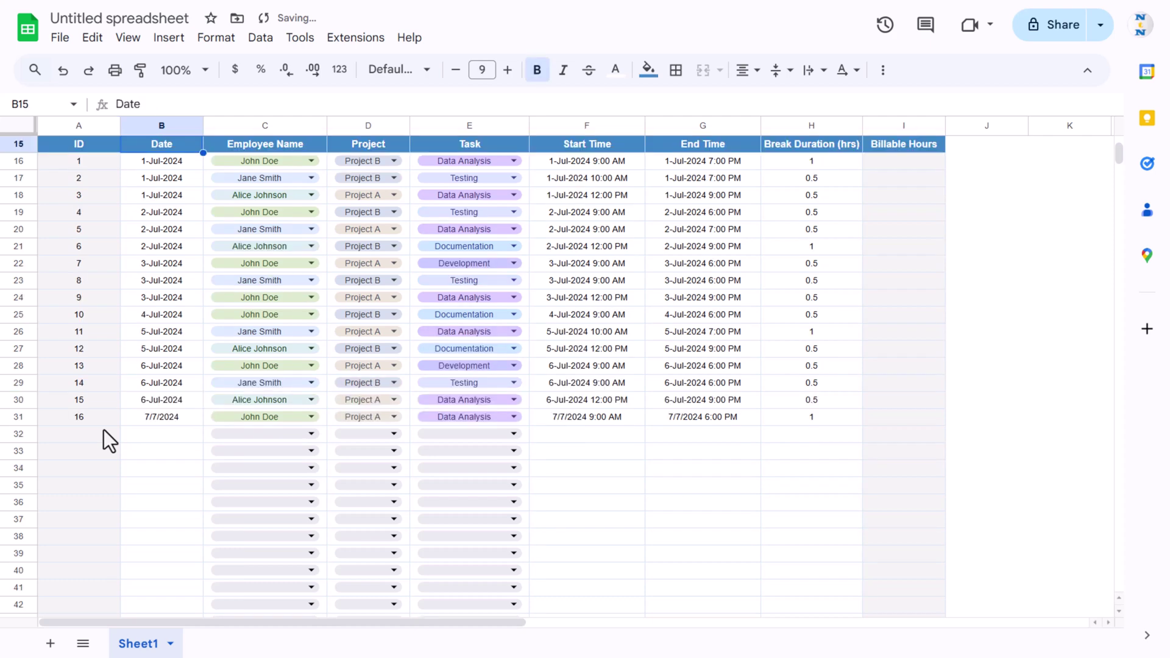
# Step: Enter the formula =G16-F16 in the first Billable Hours cell, I16, to subtract start time from end time
pyautogui.hotkey('ctrl', 'Down')
pyautogui.scroll(-2, 853, 378)
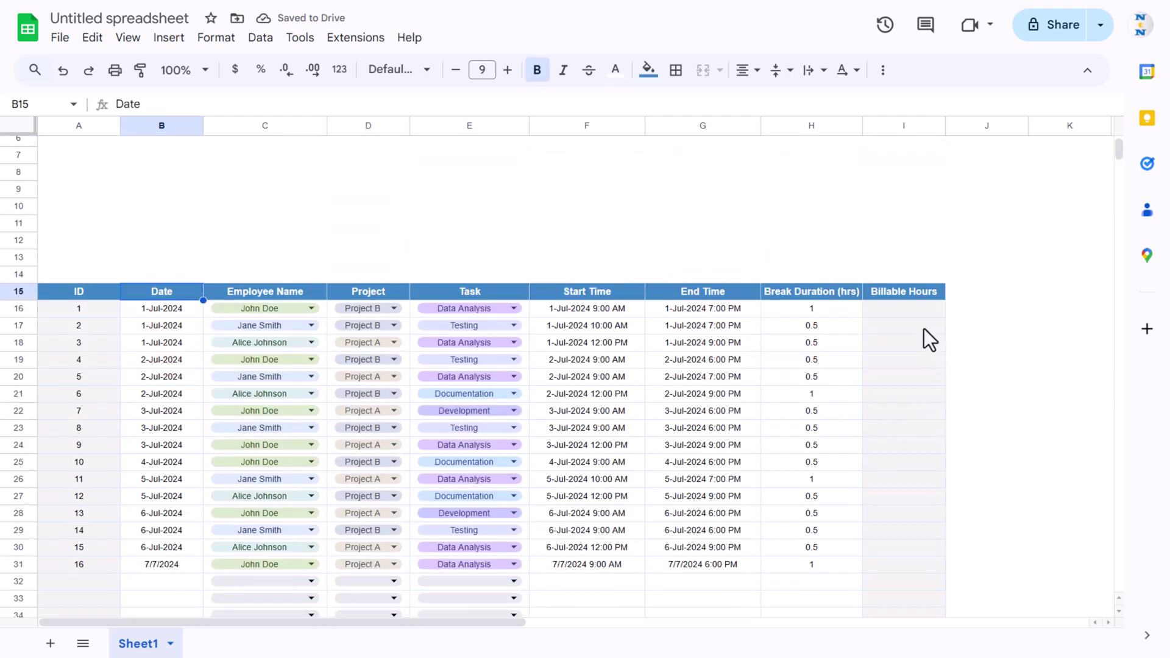
pyautogui.click(909, 310)
pyautogui.write('=')
pyautogui.press('Left')
pyautogui.press('Left')
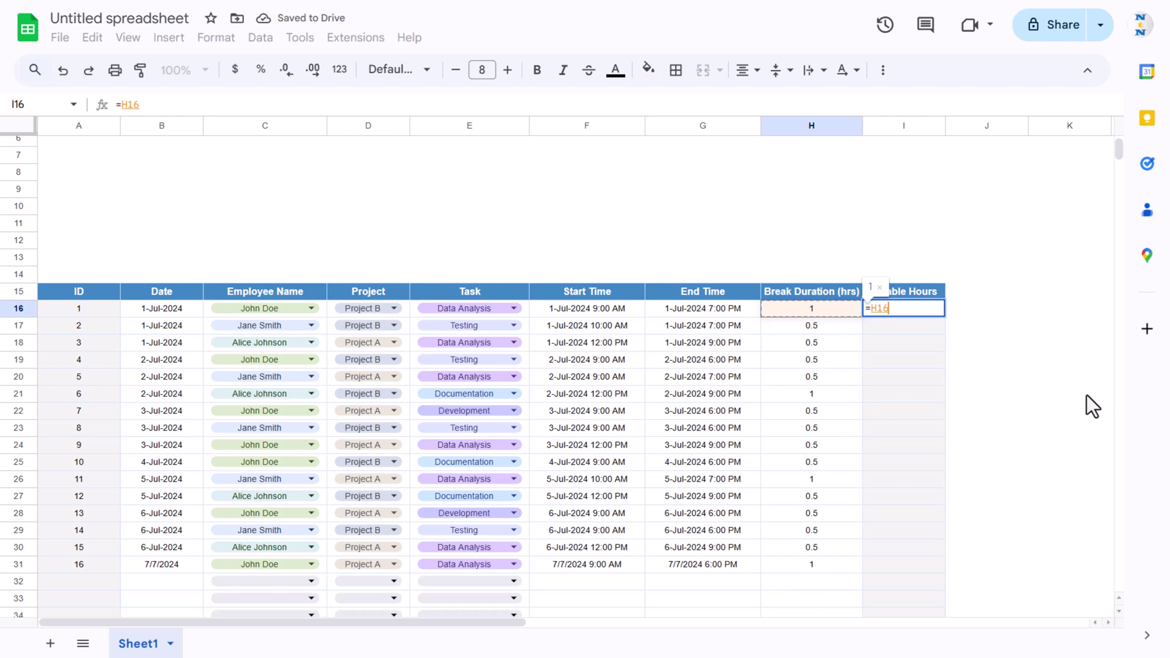
pyautogui.write('-')
pyautogui.press('Left')
pyautogui.press('Left')
pyautogui.press('Left')
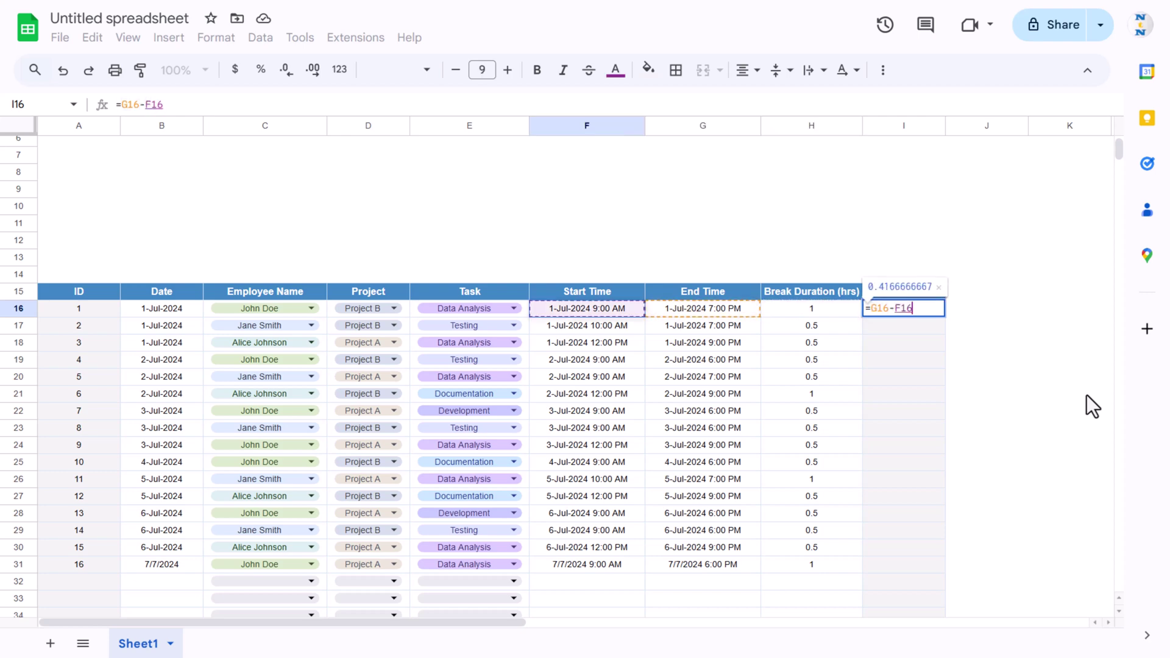
pyautogui.press('Return')
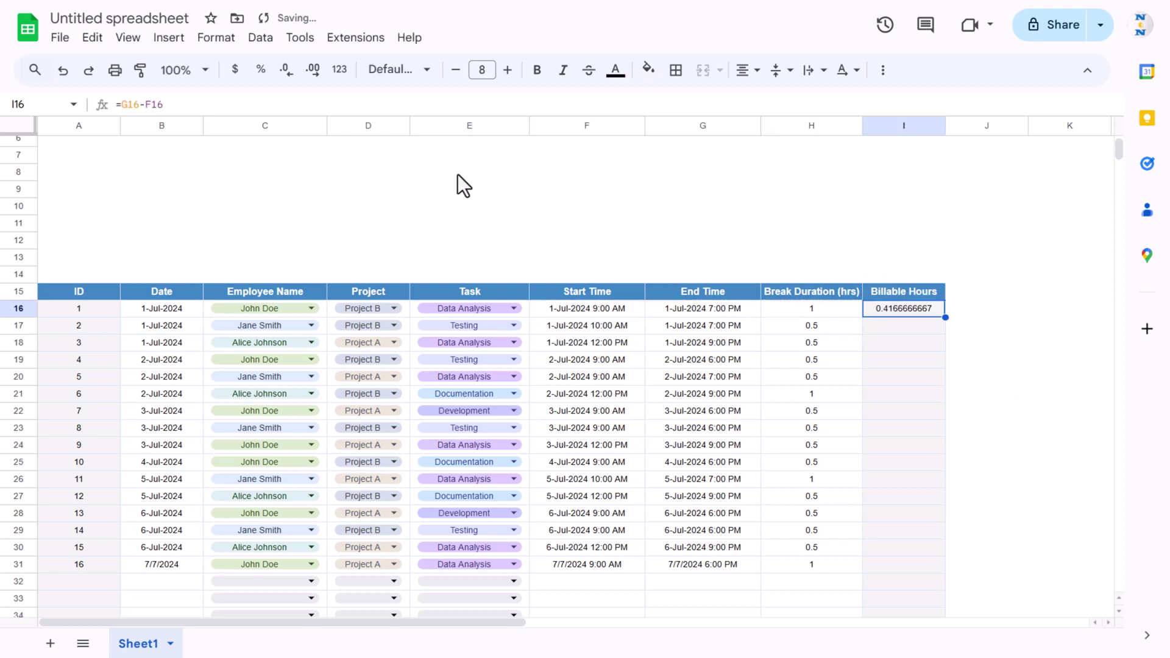
# Step: Change the formula in I16 to =(G16-F16)*24 to convert the time difference to hours
pyautogui.click(122, 104)
pyautogui.write('(')
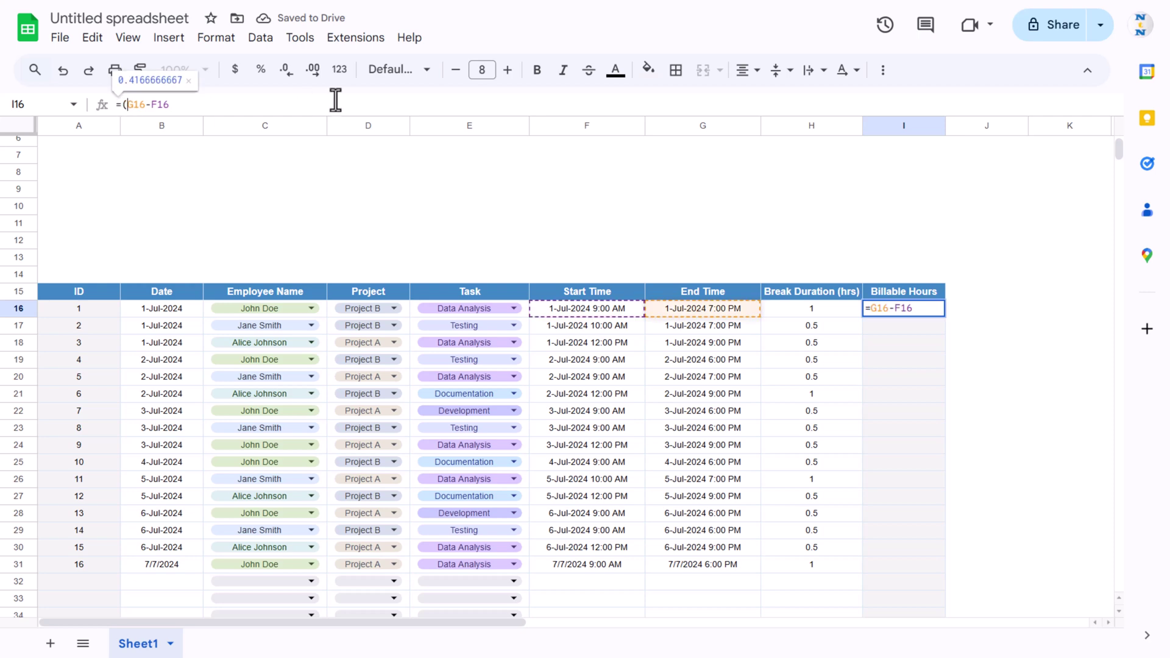
pyautogui.click(340, 105)
pyautogui.write(')')
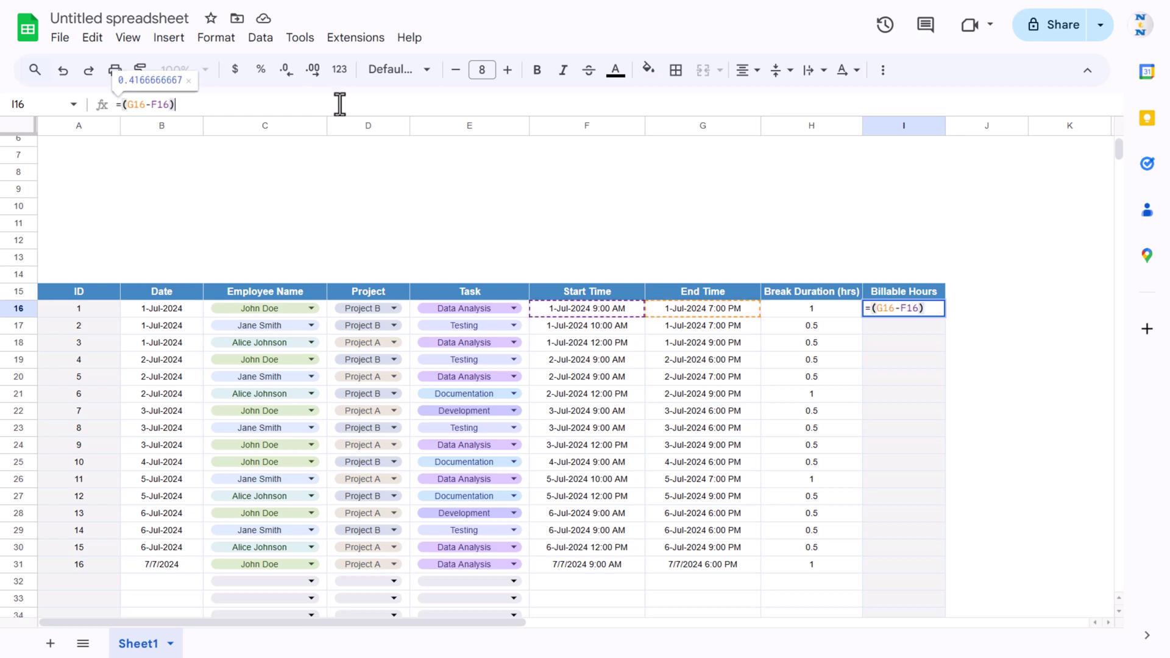
pyautogui.write('*24')
pyautogui.press('Return')
pyautogui.press('Up')
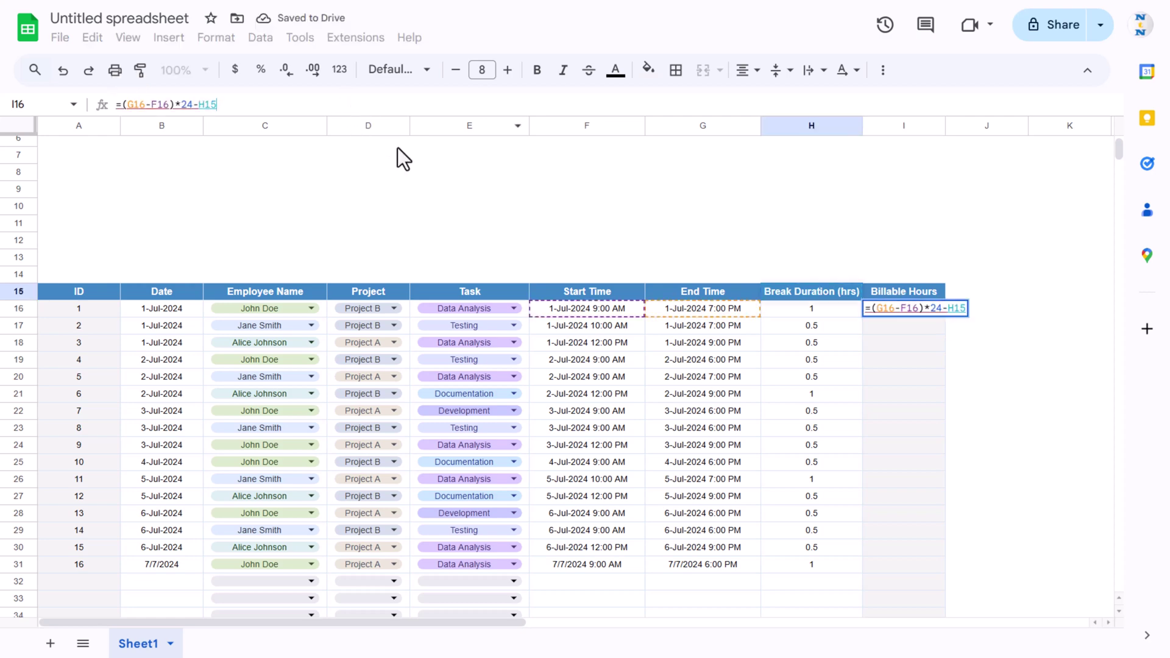
# Step: Subtract the break duration in the Billable Hours formula, making I16 =(G16-F16)*24-H16
pyautogui.click(287, 104)
pyautogui.write('-')
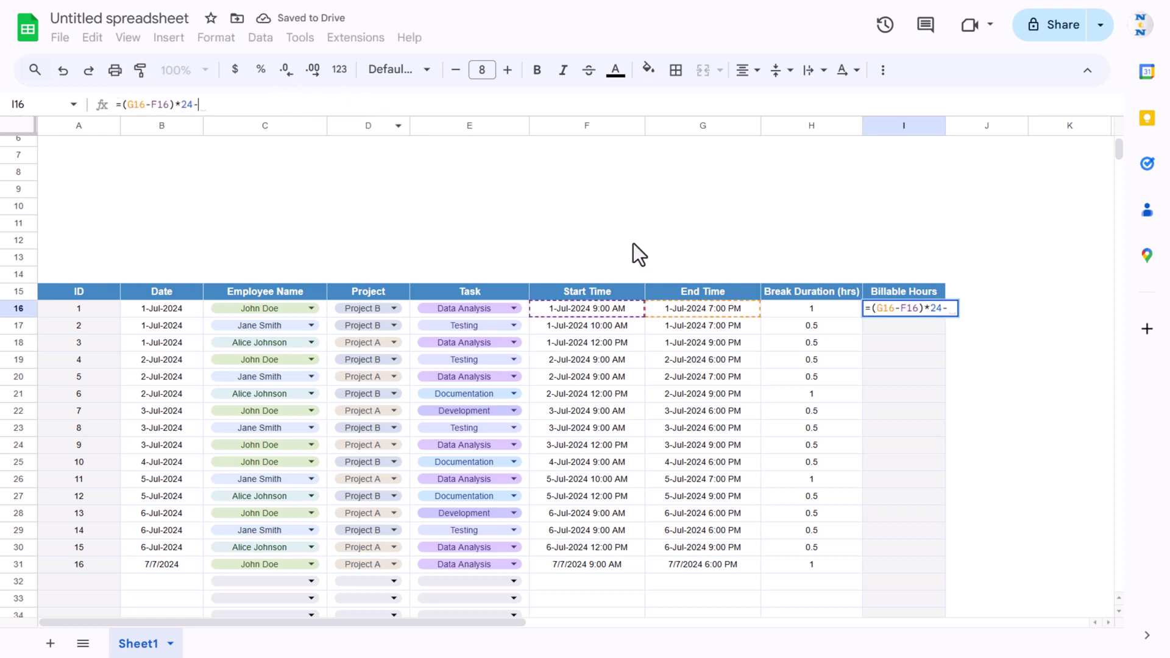
pyautogui.click(828, 312)
pyautogui.press('Return')
pyautogui.press('Up')
pyautogui.press('Home')
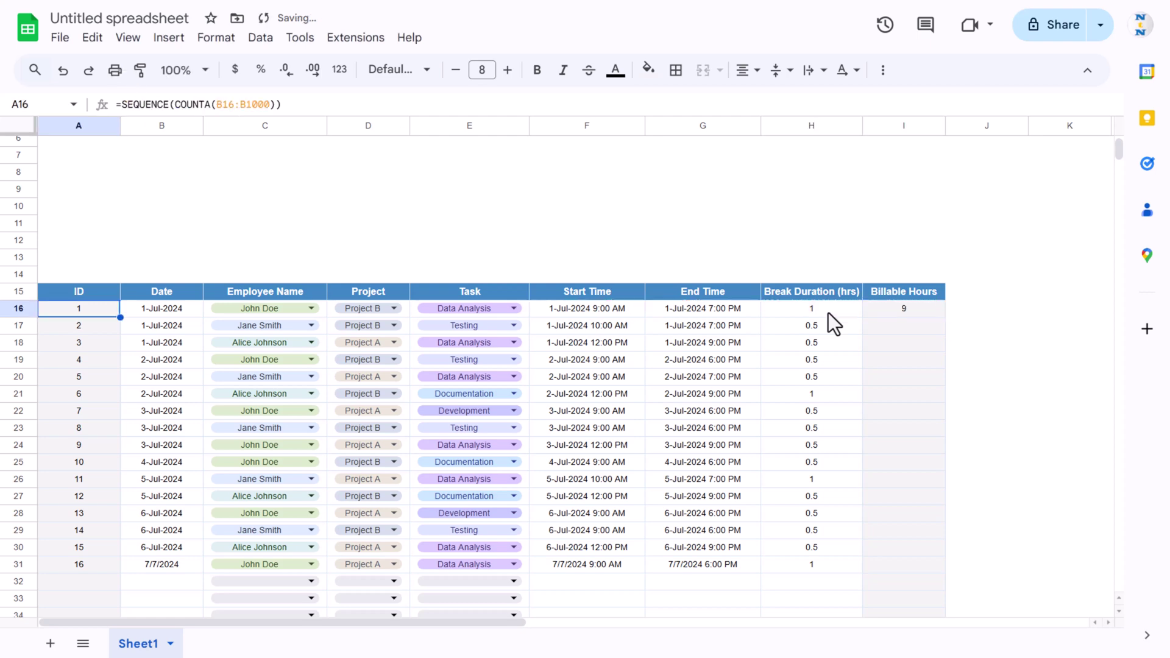
# Step: Copy the Billable Hours formula from I16 down to I31
pyautogui.press('Right')
pyautogui.click(910, 314)
pyautogui.moveTo(946, 317); pyautogui.dragTo(933, 570)
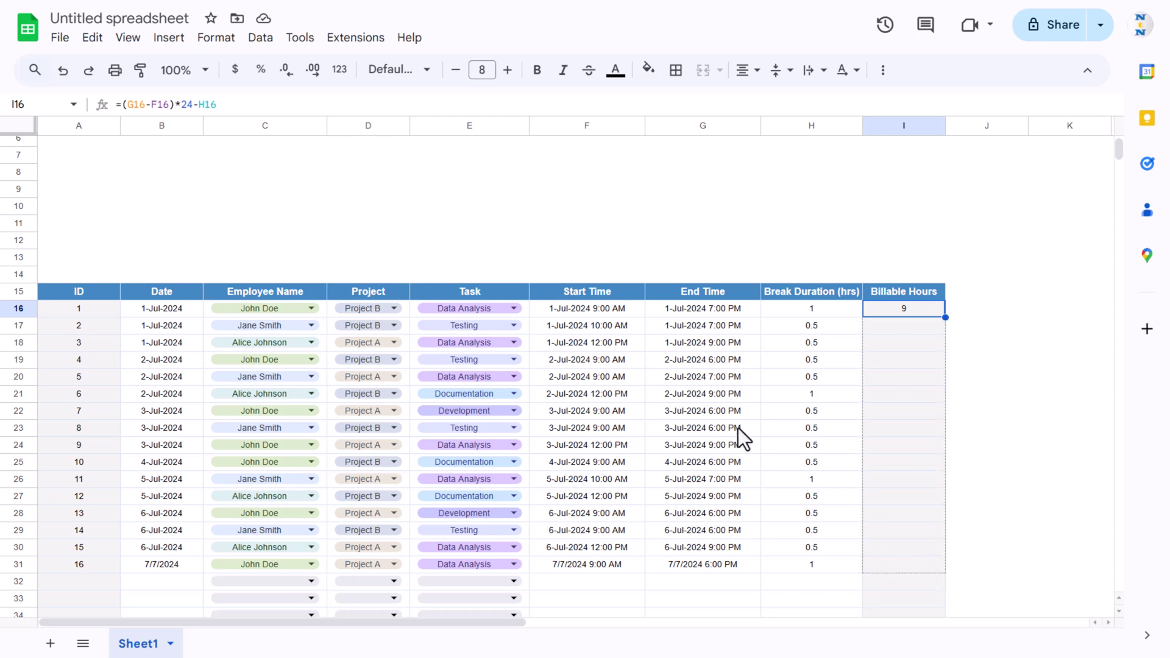
pyautogui.click(903, 500)
# Step: Merge the cells A1:I1 above the timesheet into one cell
pyautogui.click(769, 461)
pyautogui.hotkey('ctrl', 'Up')
pyautogui.hotkey('ctrl', 'Up')
pyautogui.hotkey('ctrl', 'Left')
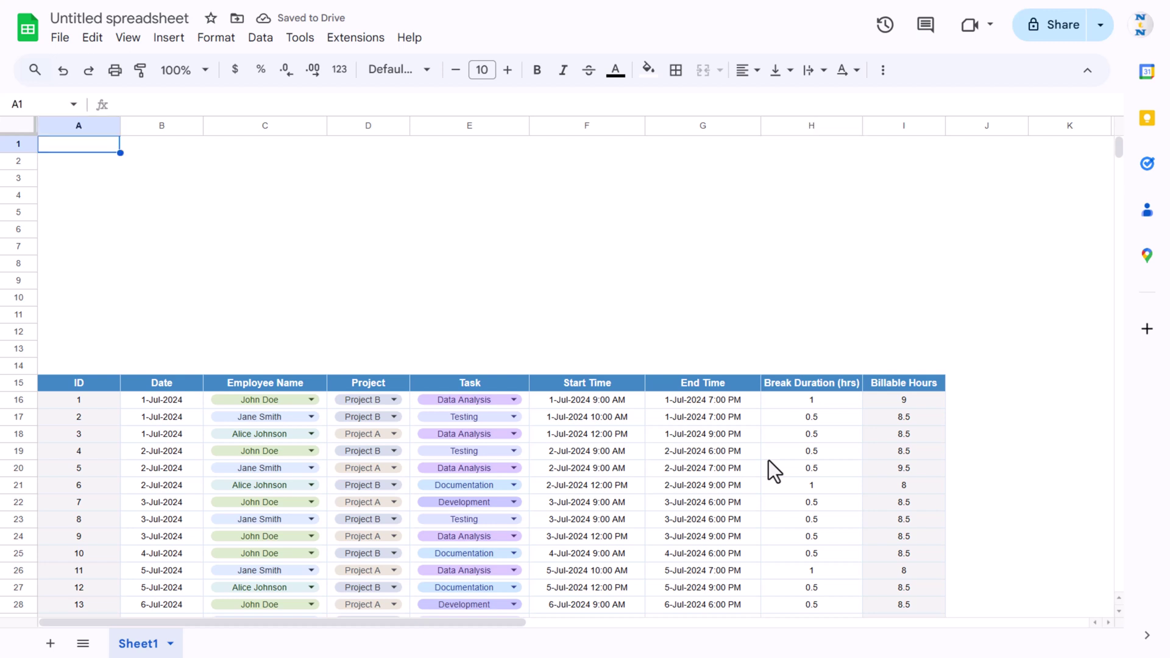
pyautogui.hotkey('shift', 'Right')
pyautogui.hotkey('shift', 'Right')
pyautogui.hotkey('shift', 'Right')
pyautogui.hotkey('shift', 'Right')
pyautogui.hotkey('shift', 'Right')
pyautogui.hotkey('shift', 'Right')
pyautogui.hotkey('shift', 'Right')
pyautogui.hotkey('shift', 'Right')
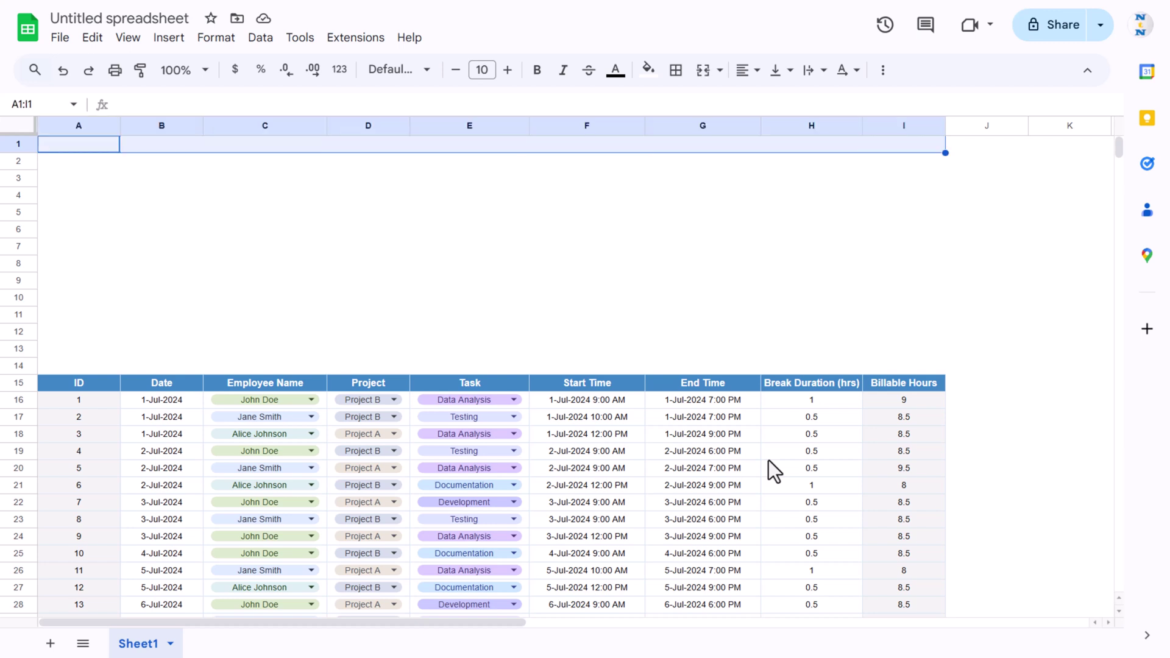
pyautogui.click(704, 71)
# Step: Set the merged title cell's font to Arial Rounded at size 25
pyautogui.click(410, 72)
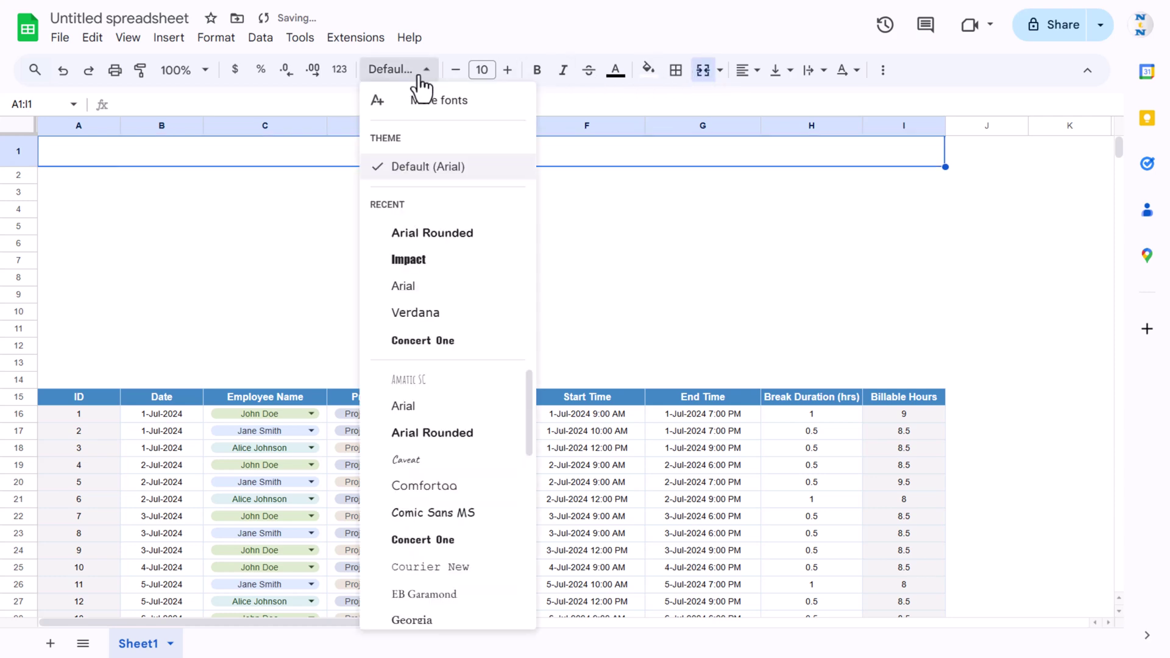
pyautogui.click(472, 245)
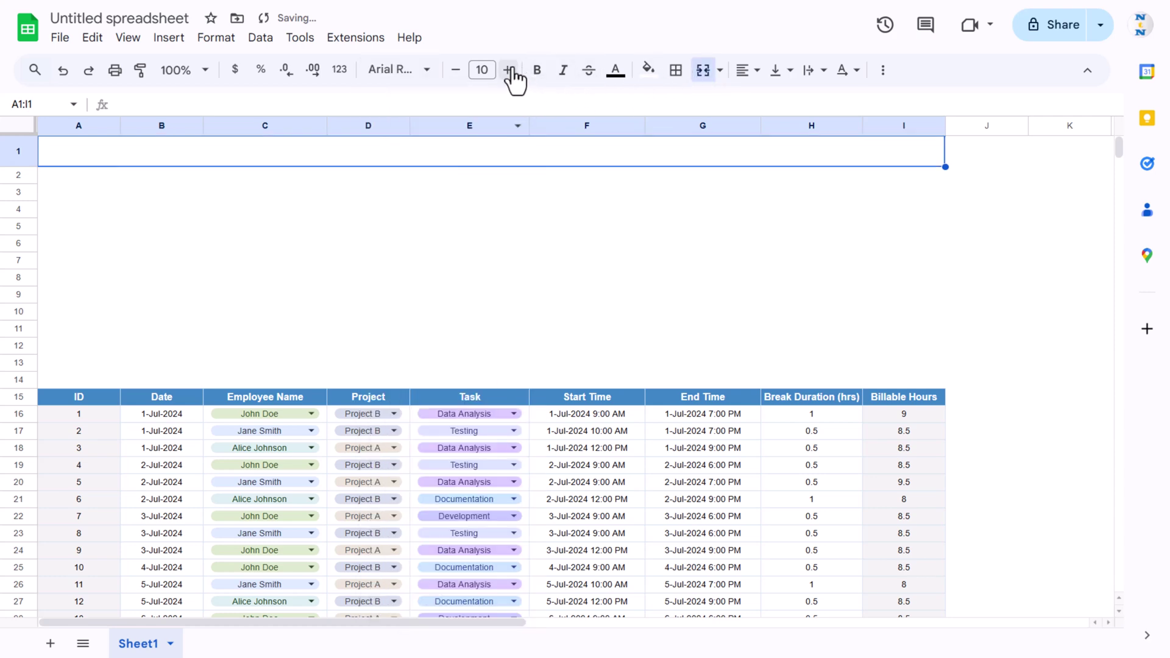
pyautogui.click(486, 68)
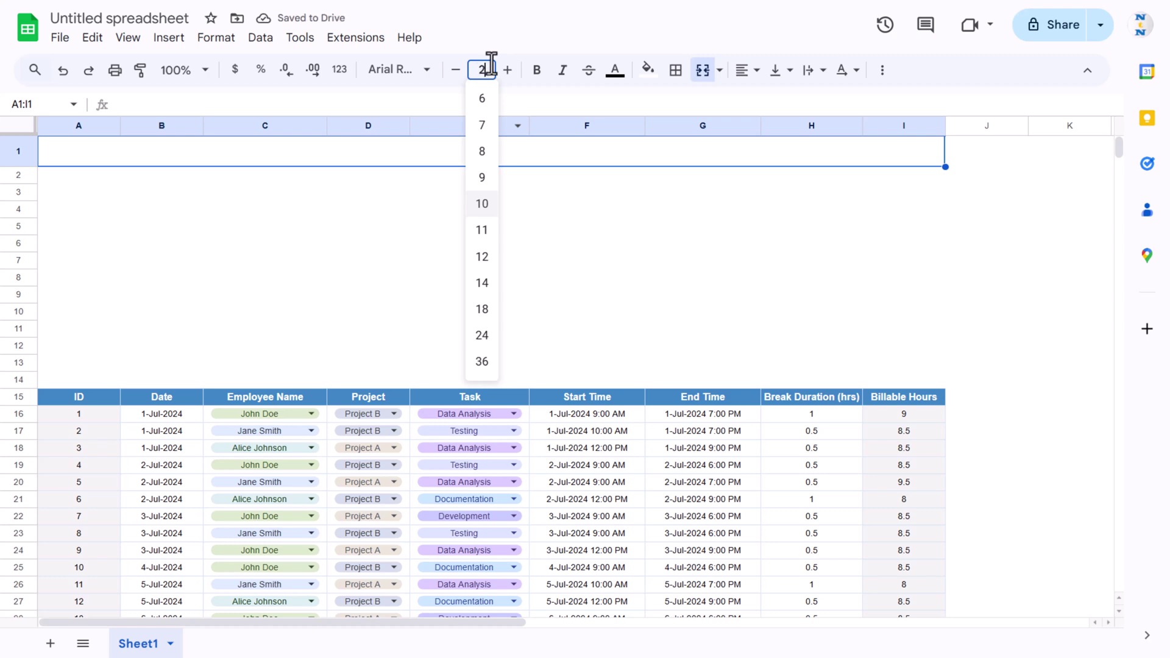
pyautogui.press('Return')
# Step: Fill the merged title cell with dark blue and set its text colour to white
pyautogui.click(648, 69)
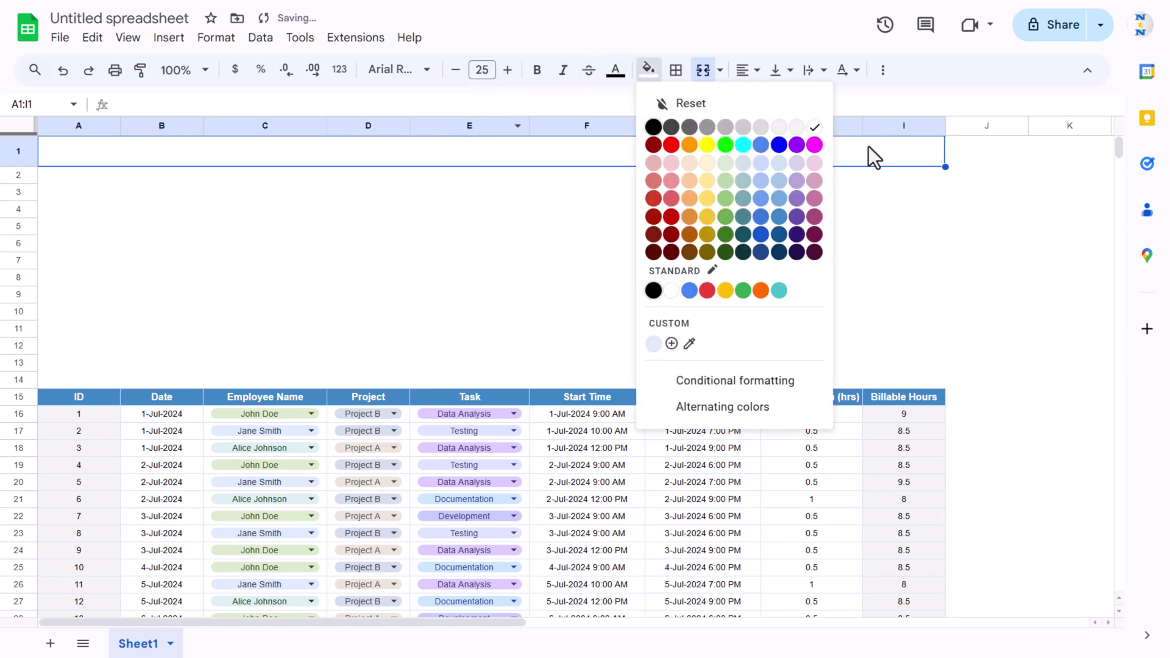
pyautogui.click(778, 235)
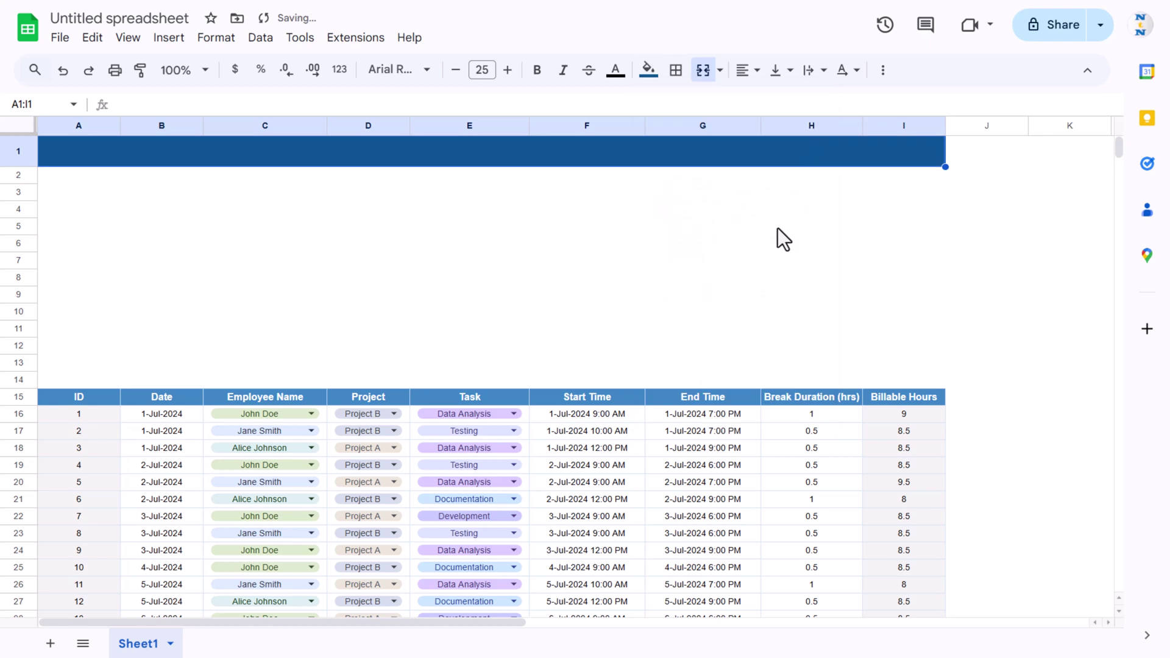
pyautogui.click(615, 69)
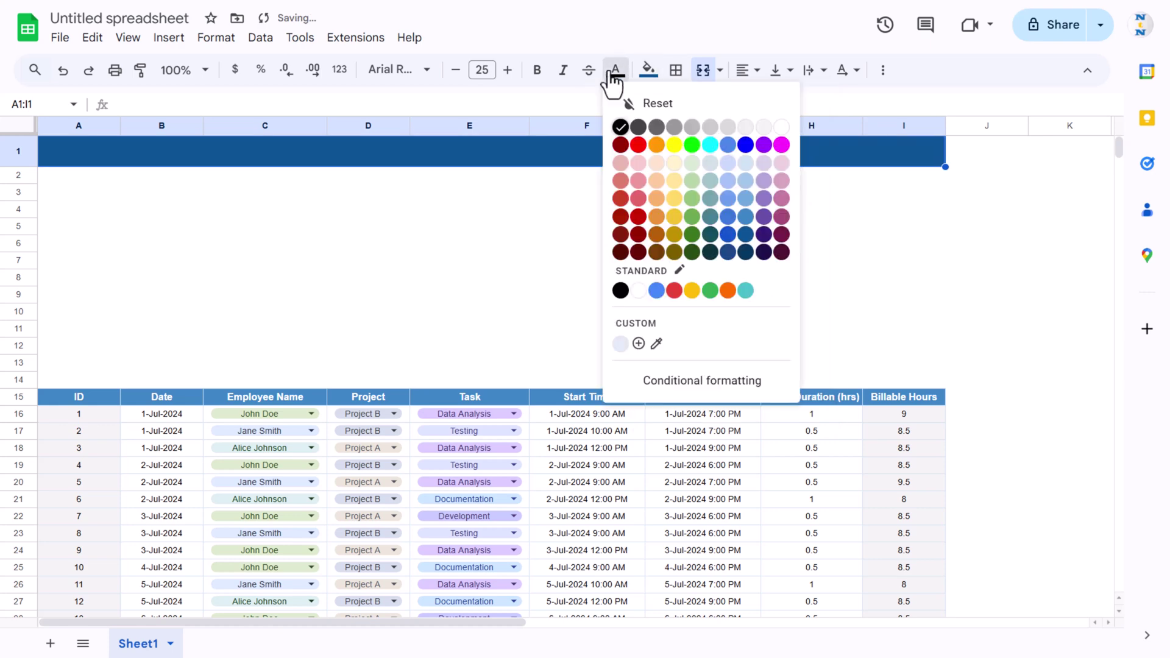
pyautogui.click(779, 125)
# Step: Enter the title "Employee Timesheet Template in Google Sheet" in the merged cell A1:I1
pyautogui.doubleClick(548, 150)
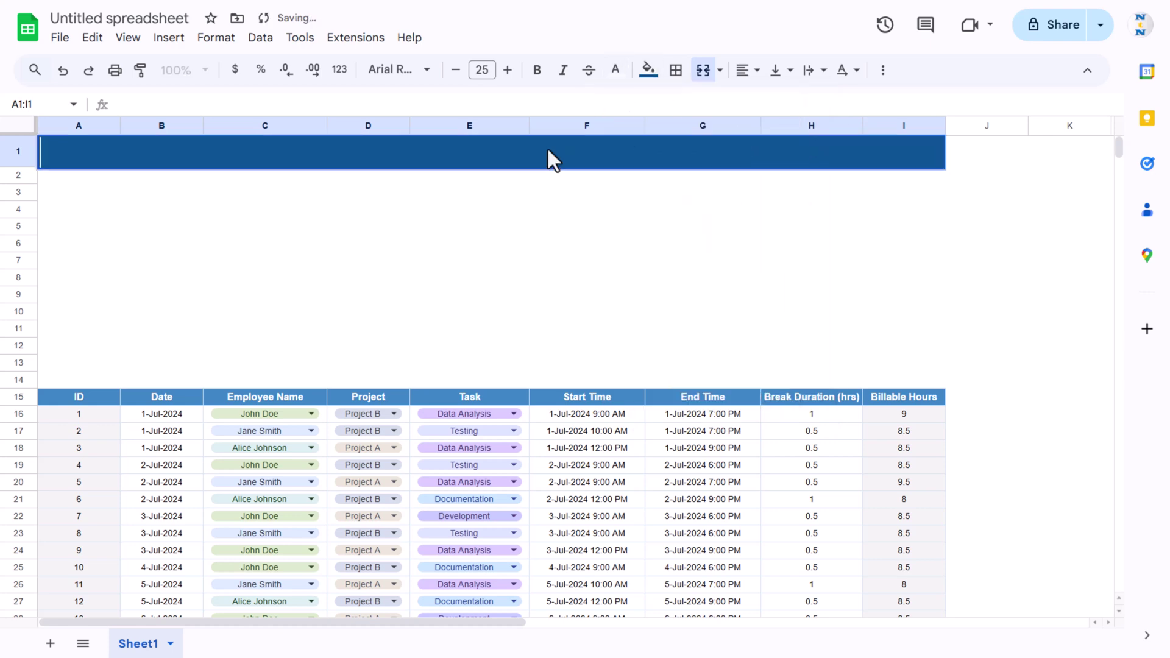
pyautogui.write('mploy')
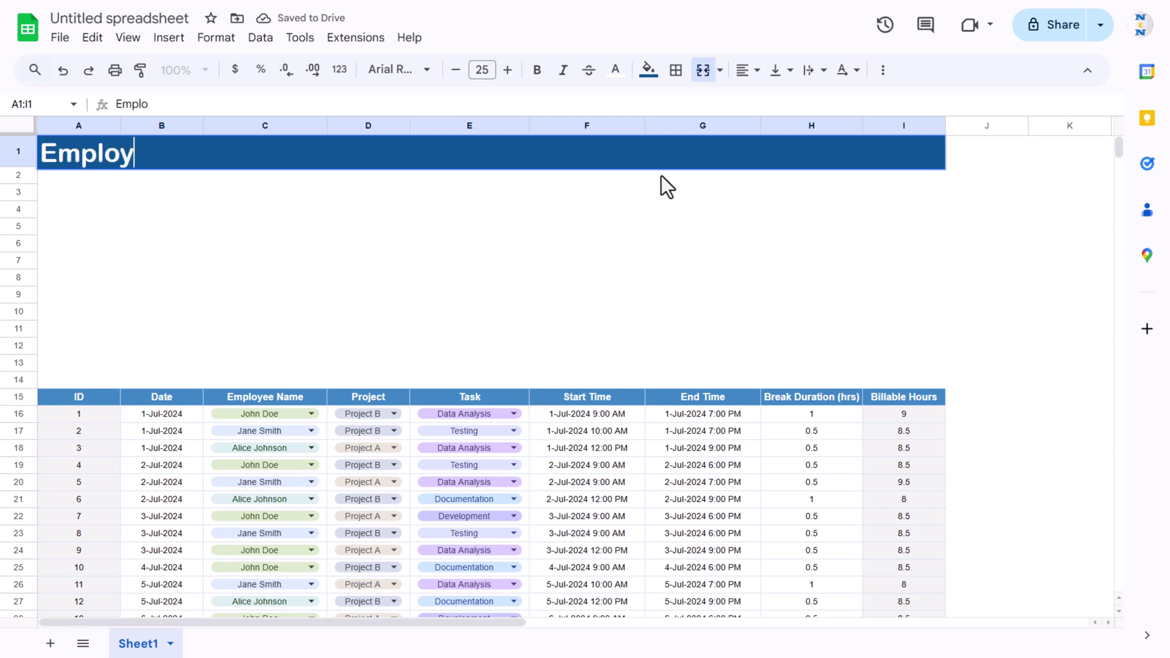
pyautogui.write('ee Timesheet Template in Google Sheet')
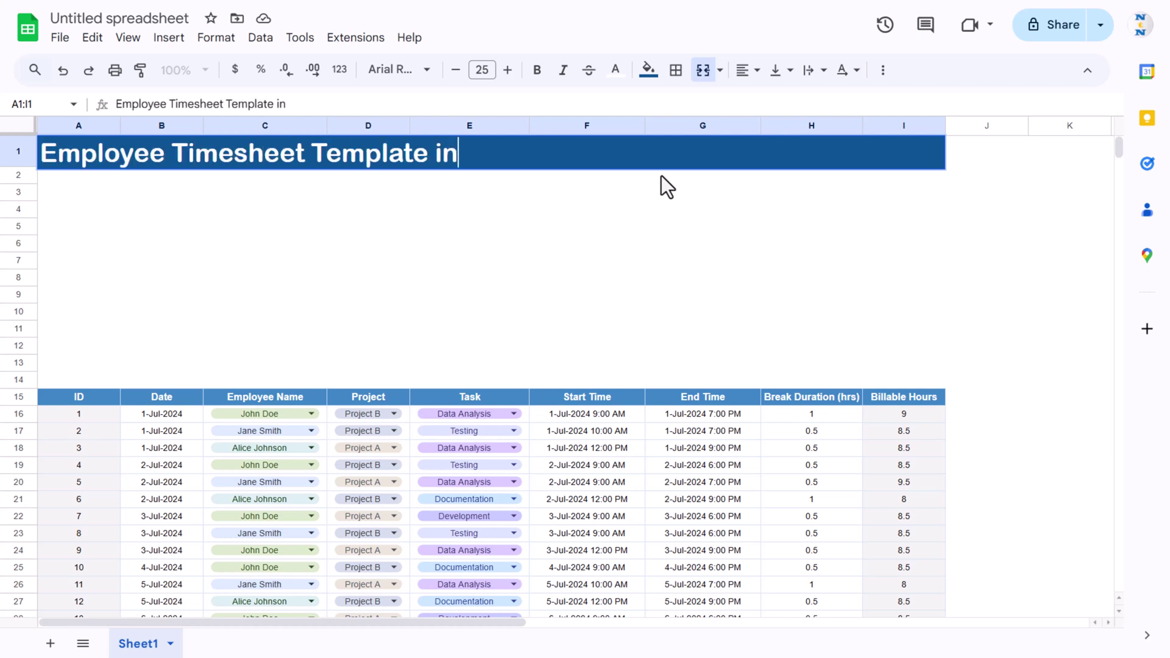
pyautogui.press('Return')
# Step: Centre the title horizontally and vertically in its cell and slightly increase the height of row 1
pyautogui.press('Up')
pyautogui.click(755, 69)
pyautogui.click(773, 100)
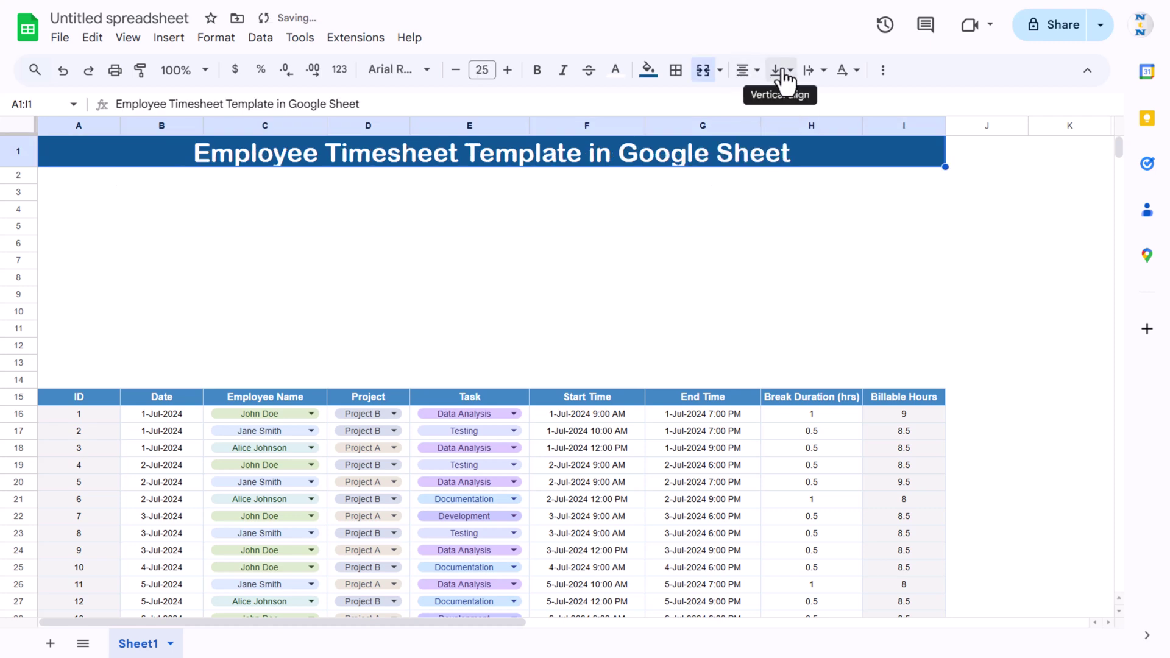
pyautogui.click(780, 69)
pyautogui.moveTo(19, 166); pyautogui.dragTo(18, 172)
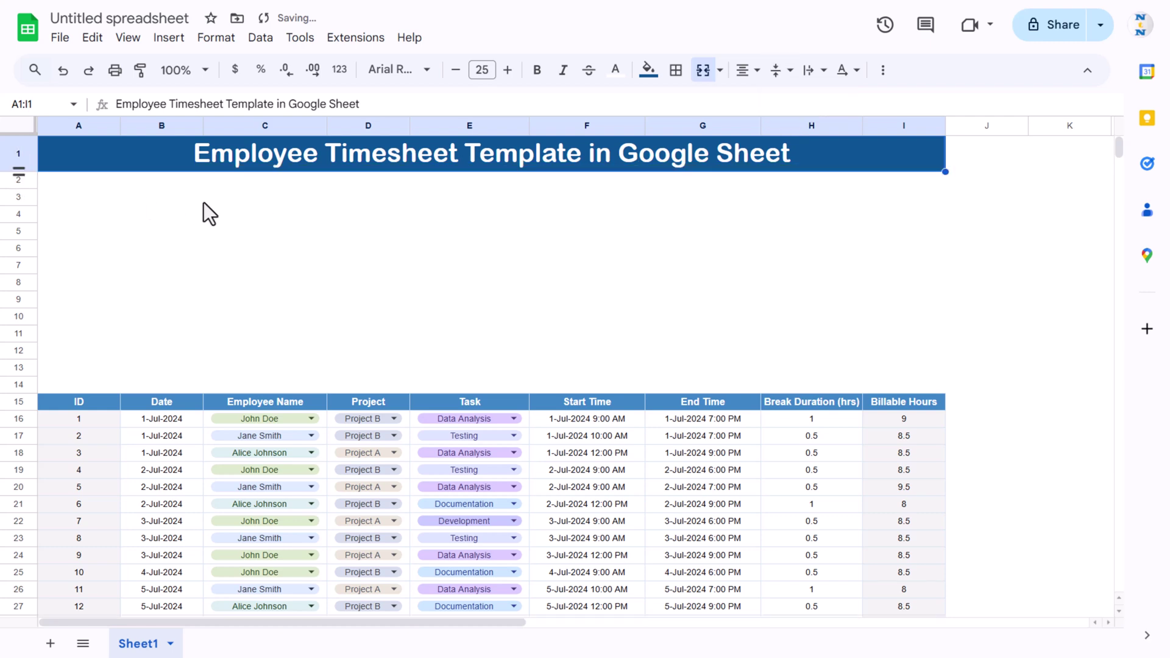
# Step: Rename the sheet Sheet1 as "Input Data"
pyautogui.click(256, 196)
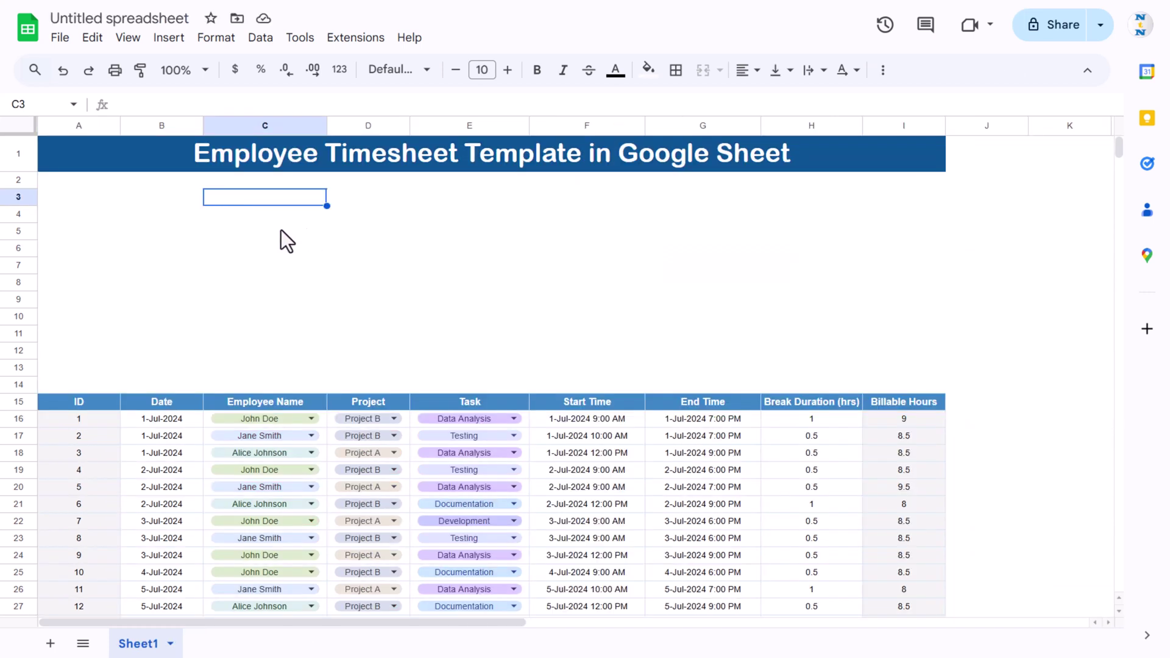
pyautogui.click(290, 266)
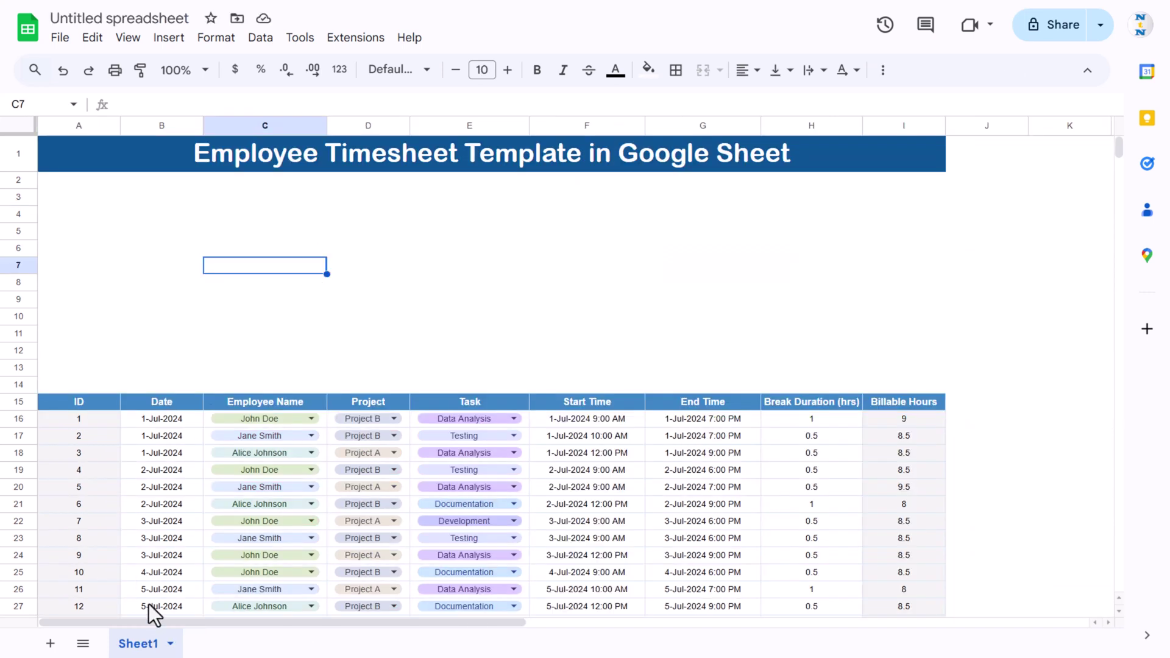
pyautogui.doubleClick(153, 643)
pyautogui.write('IN')
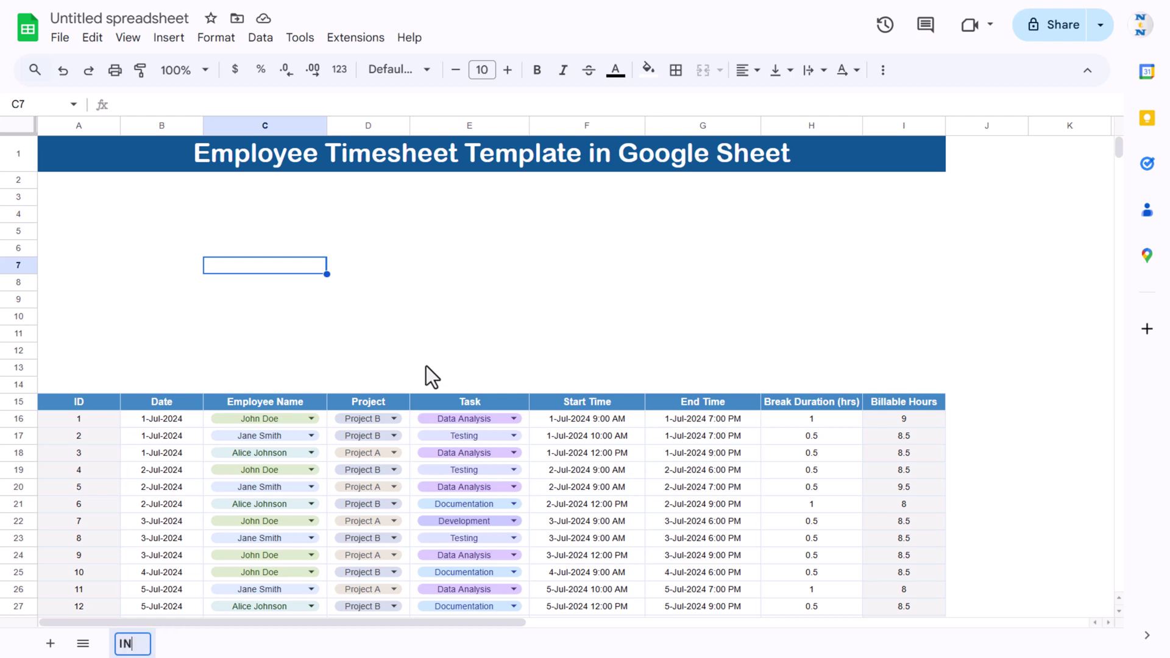
pyautogui.write('nput Data')
pyautogui.press('Return')
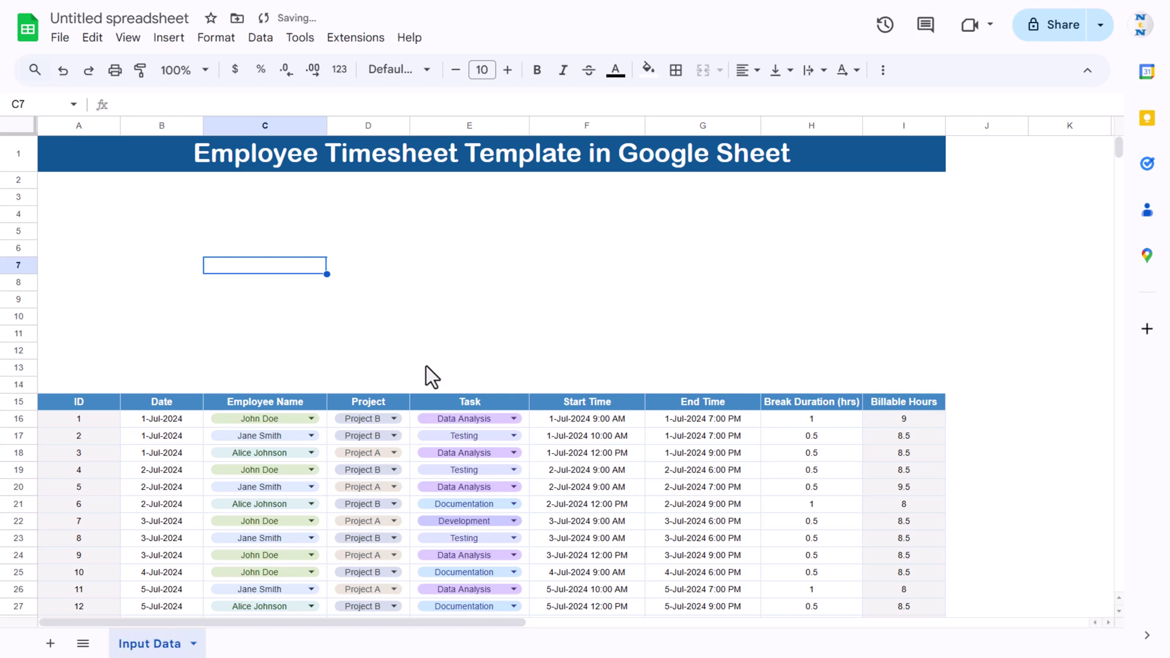
# Step: Insert a chart above the timesheet table and set its type to Doughnut chart
pyautogui.click(166, 37)
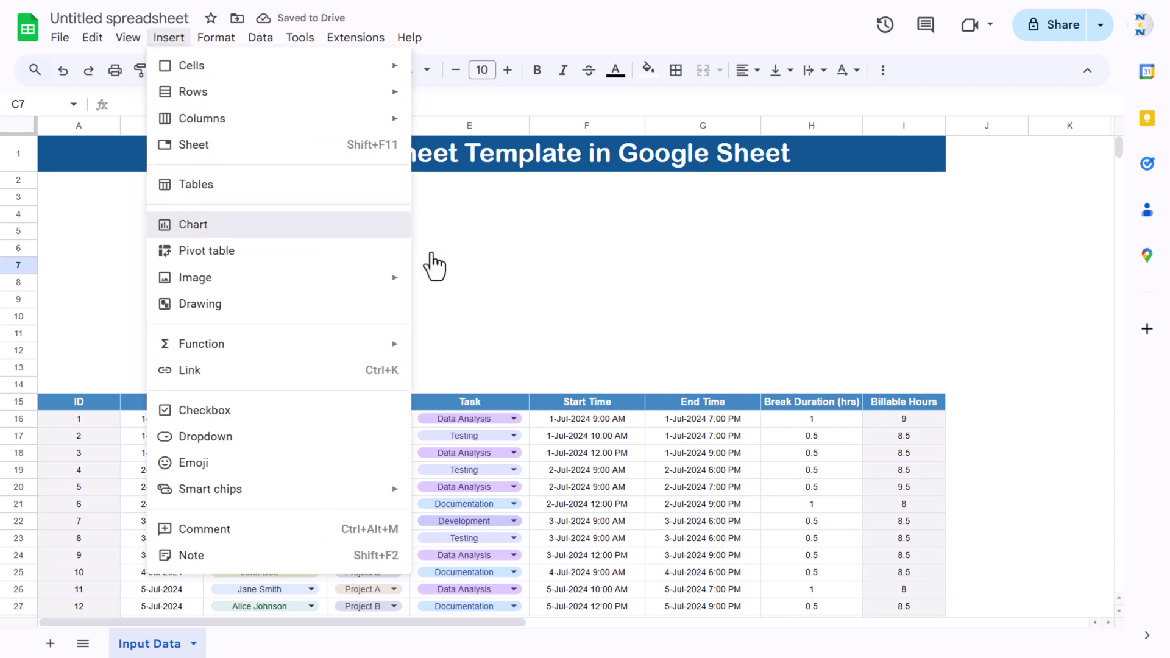
pyautogui.press('Return')
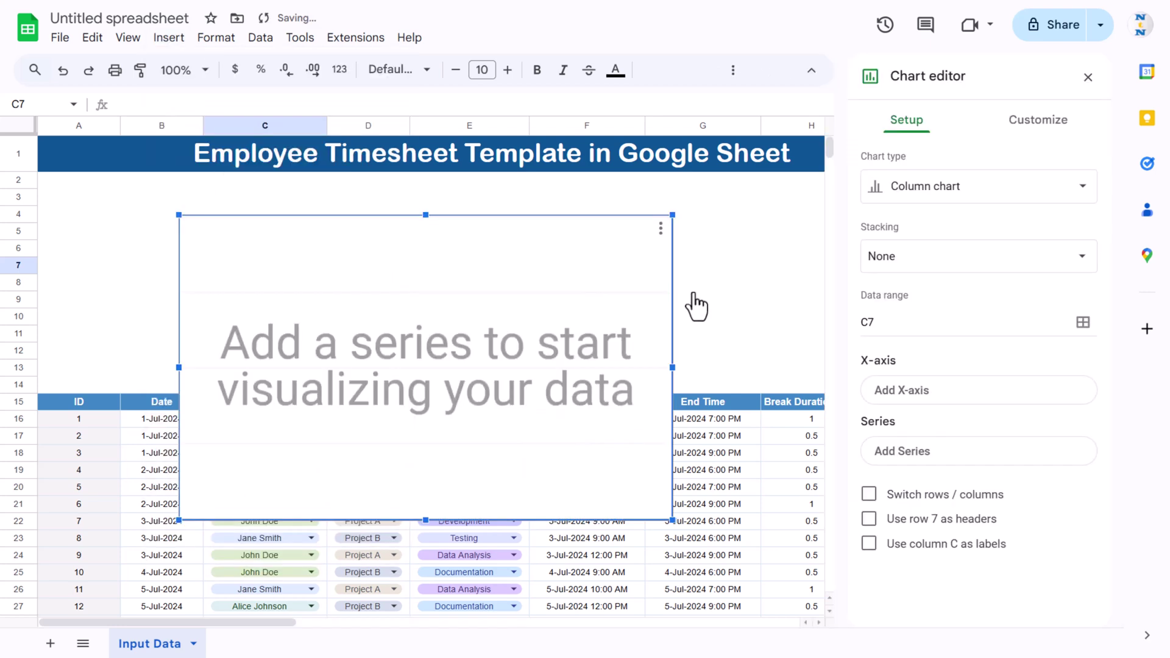
pyautogui.moveTo(473, 236); pyautogui.dragTo(478, 190)
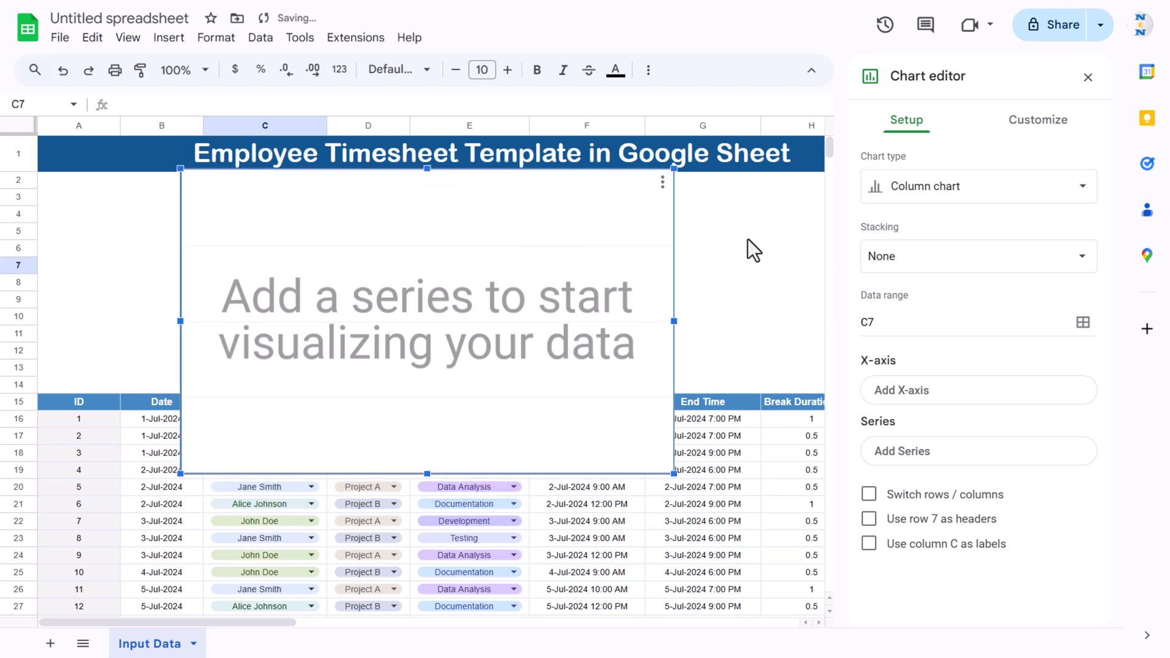
pyautogui.click(1020, 199)
pyautogui.scroll(-5, 902, 418)
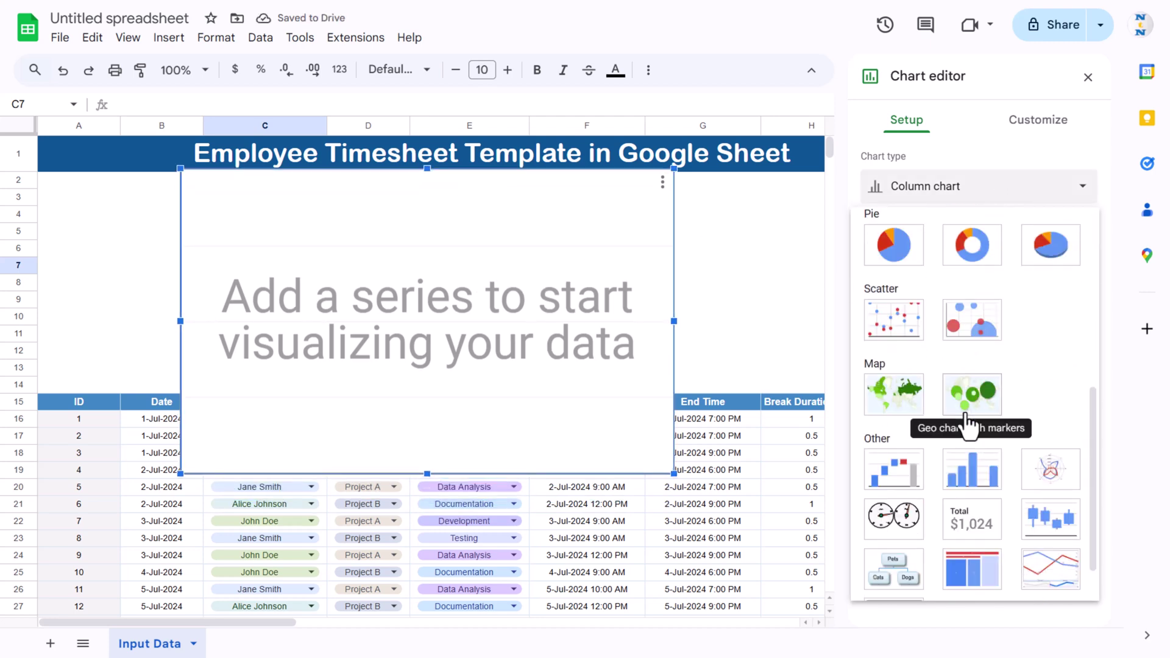
pyautogui.click(966, 262)
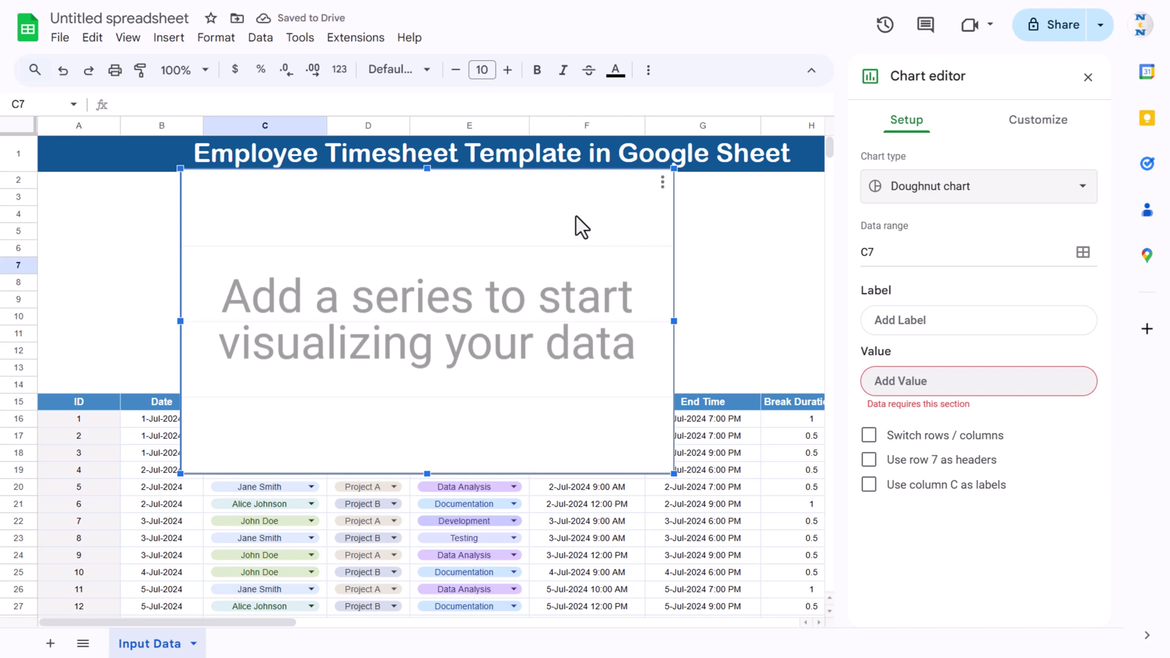
# Step: Select the Project column D15:D1000 as the doughnut chart's first data range, moving the empty chart off that column
pyautogui.click(1083, 252)
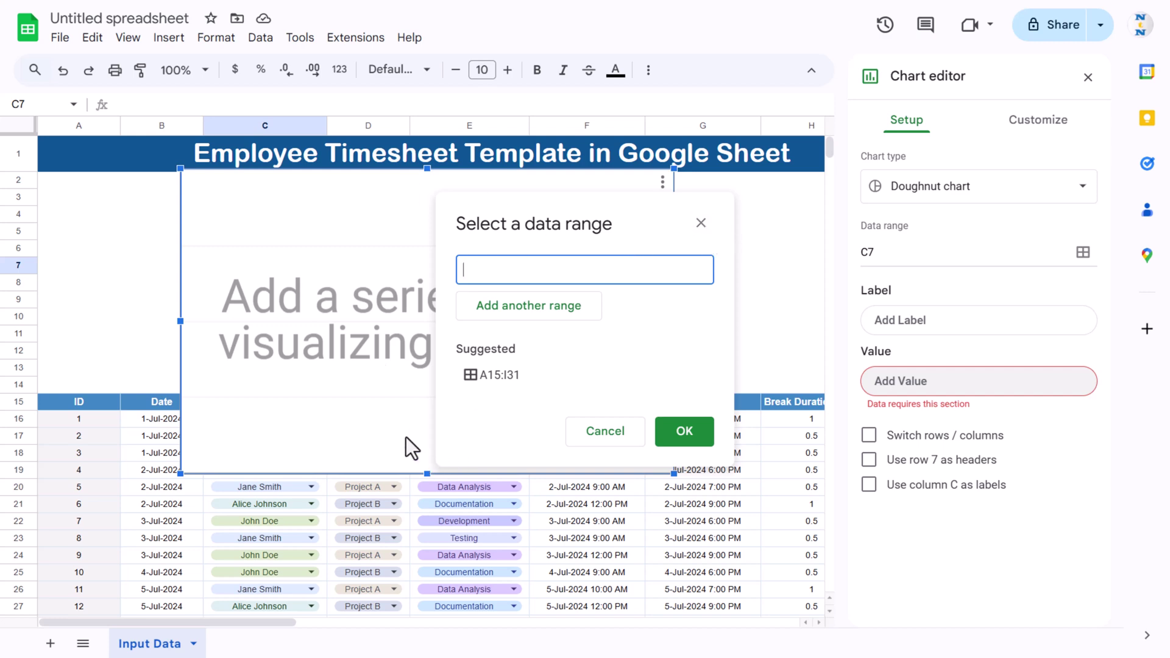
pyautogui.moveTo(342, 192); pyautogui.dragTo(575, 197)
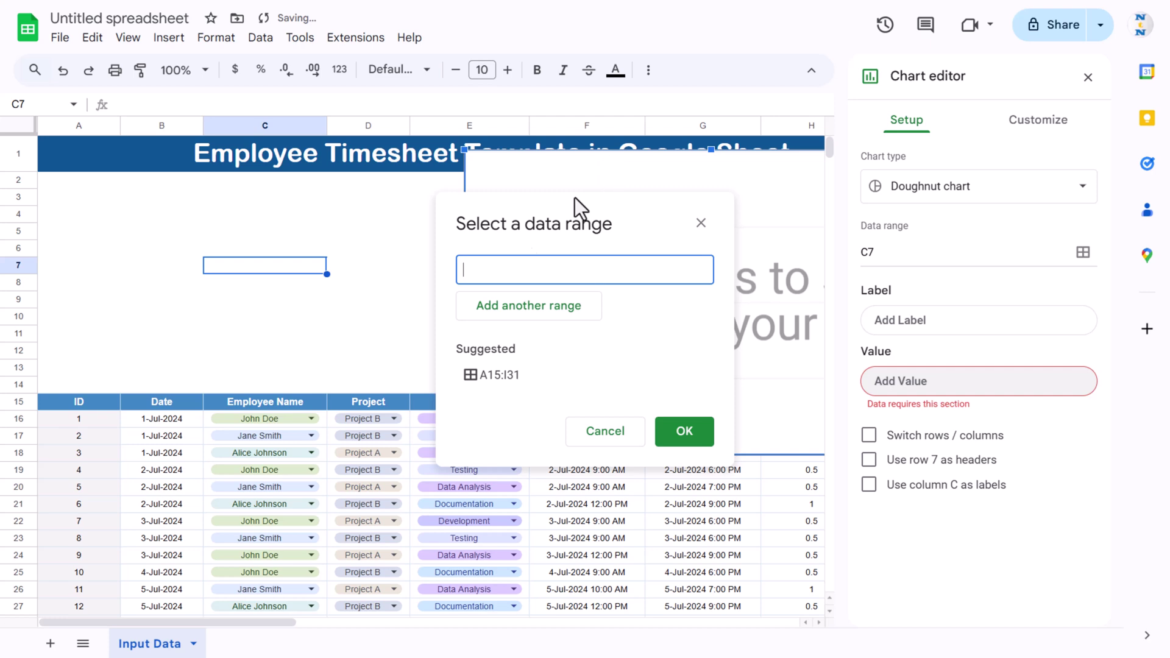
pyautogui.click(378, 407)
pyautogui.hotkey('ctrl', 'shift', 'Down')
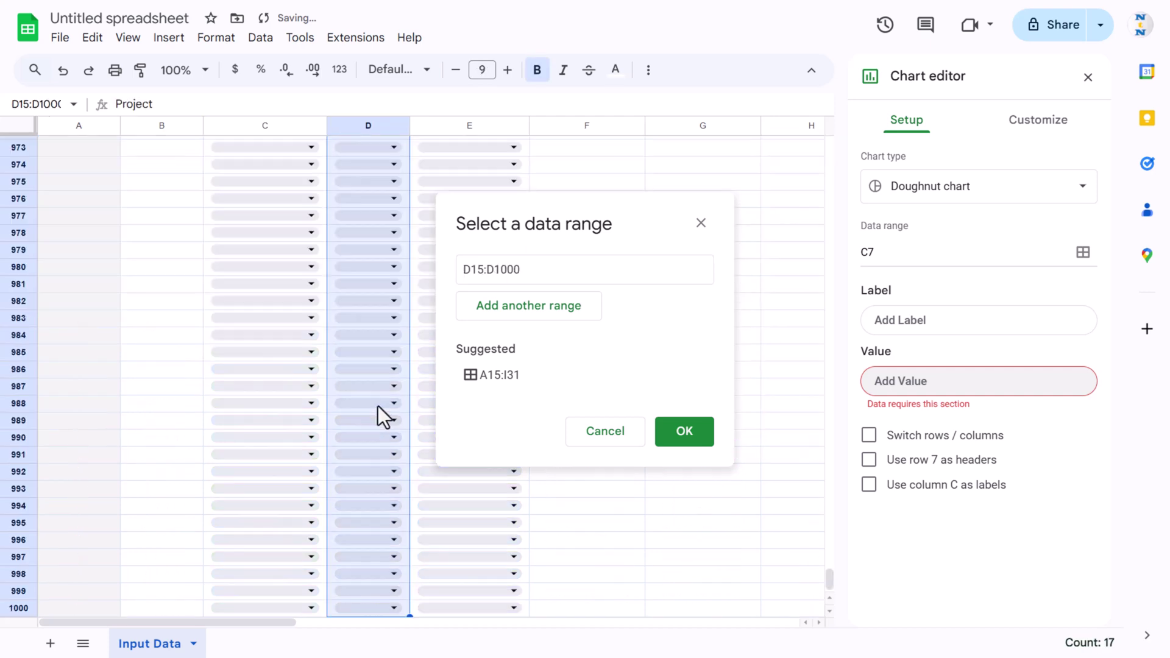
# Step: Add the Billable Hours column I15:I1000 as the chart's second data range and apply both ranges, moving the chart clear of the table
pyautogui.click(576, 311)
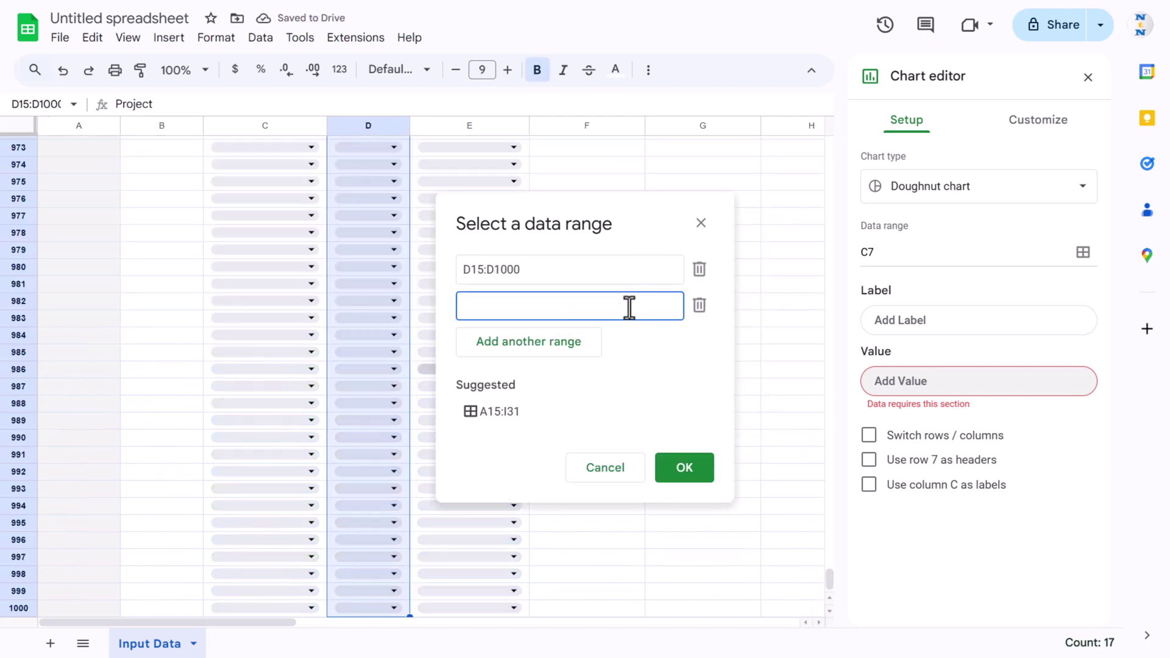
pyautogui.click(756, 199)
pyautogui.hotkey('ctrl', 'Up')
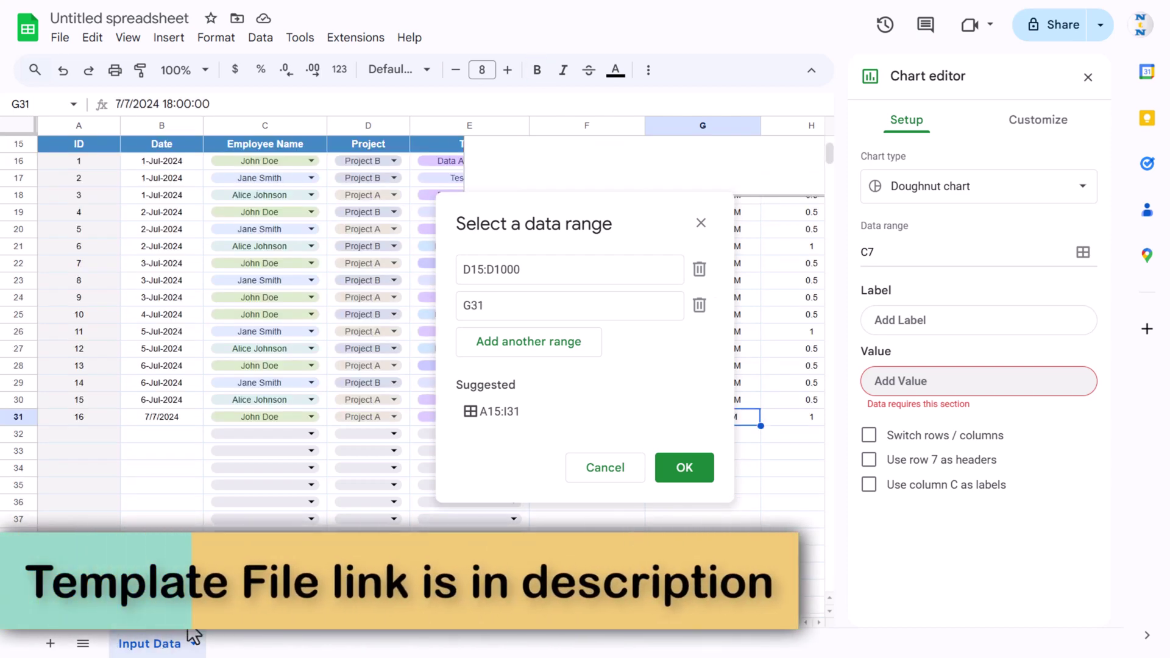
pyautogui.hscroll(3, 287, 635)
pyautogui.scroll(5, 175, 202)
pyautogui.moveTo(302, 173); pyautogui.dragTo(434, 217)
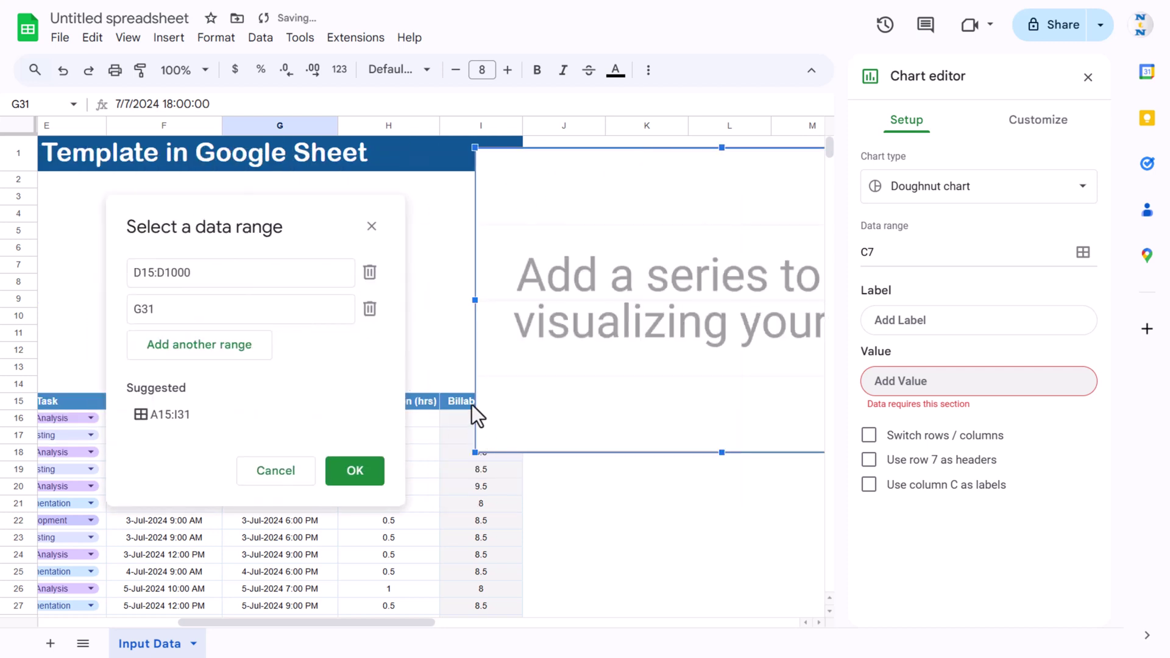
pyautogui.click(471, 405)
pyautogui.click(665, 171)
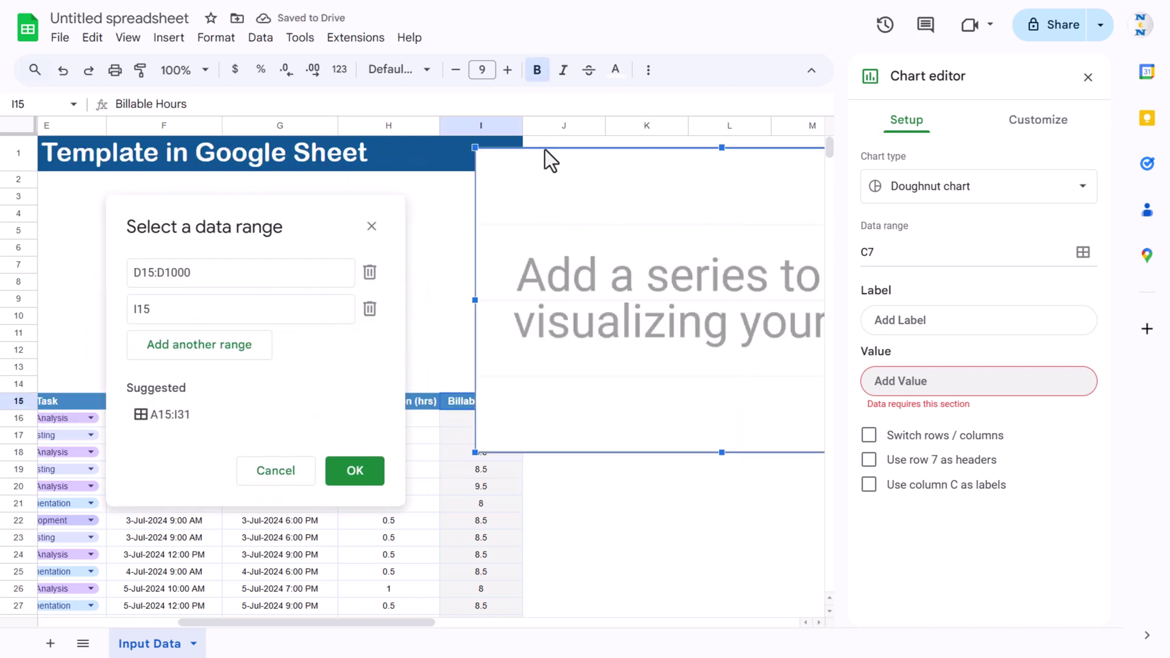
pyautogui.moveTo(616, 167); pyautogui.dragTo(677, 177)
pyautogui.click(481, 402)
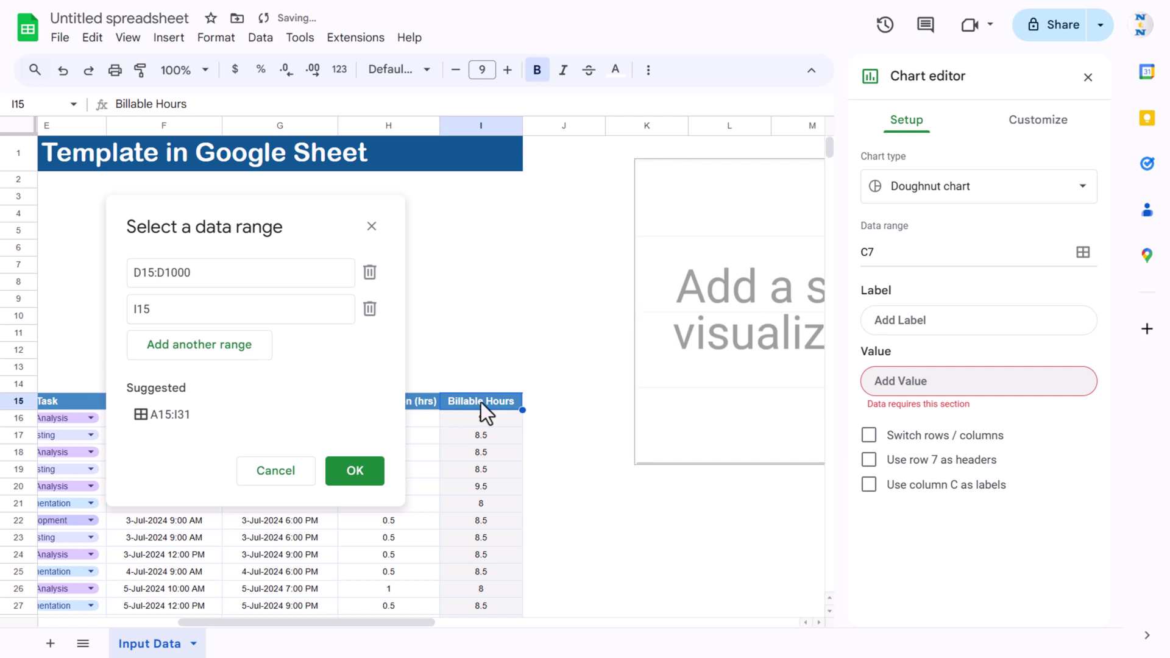
pyautogui.hotkey('ctrl', 'shift', 'Down')
pyautogui.hotkey('ctrl', 'shift', 'Down')
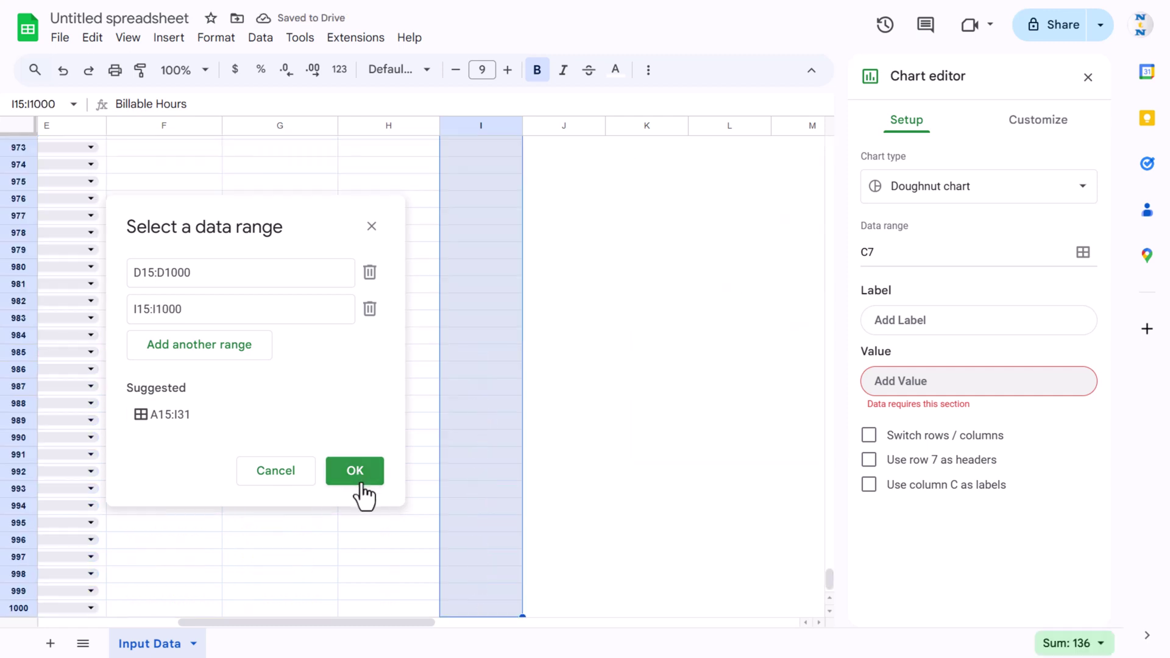
pyautogui.click(355, 473)
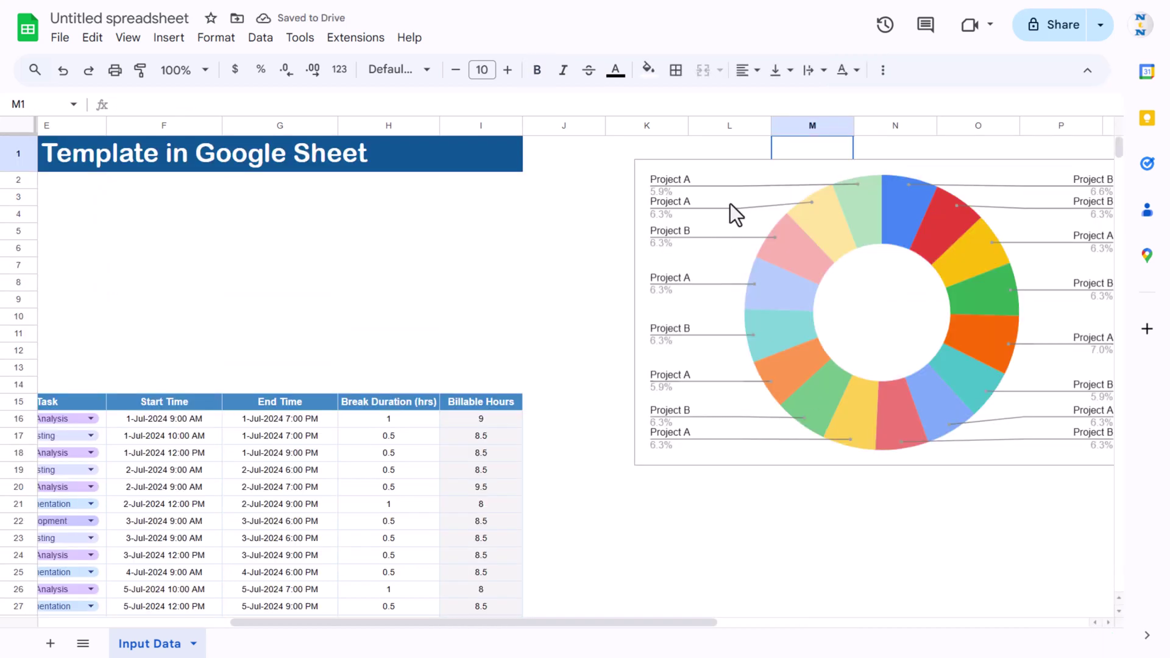
# Step: Shrink the doughnut chart, place it between the title and the table over columns A to D, and open it for editing
pyautogui.click(773, 175)
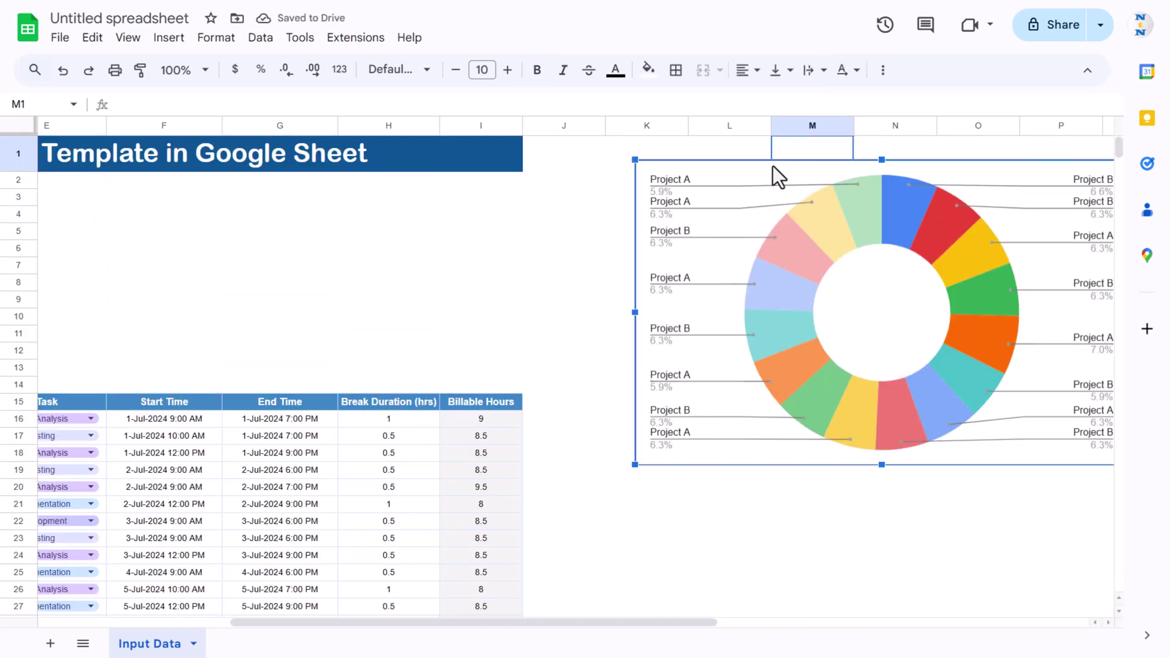
pyautogui.moveTo(382, 192); pyautogui.dragTo(277, 200)
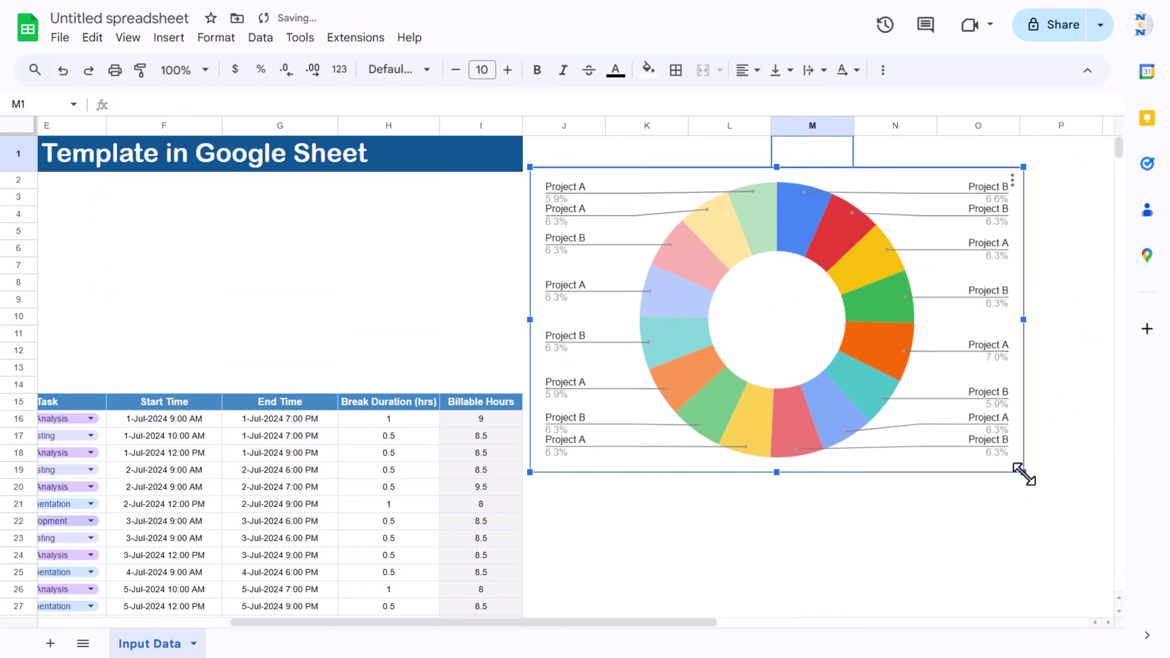
pyautogui.moveTo(809, 315); pyautogui.dragTo(809, 319)
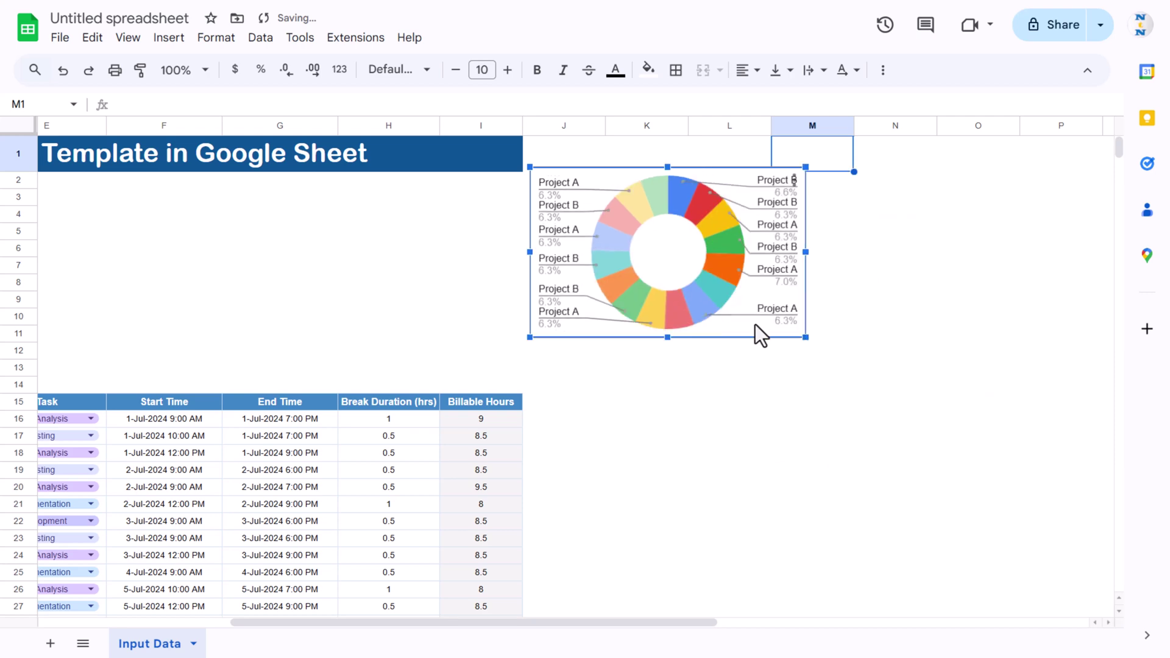
pyautogui.moveTo(177, 337); pyautogui.dragTo(174, 332)
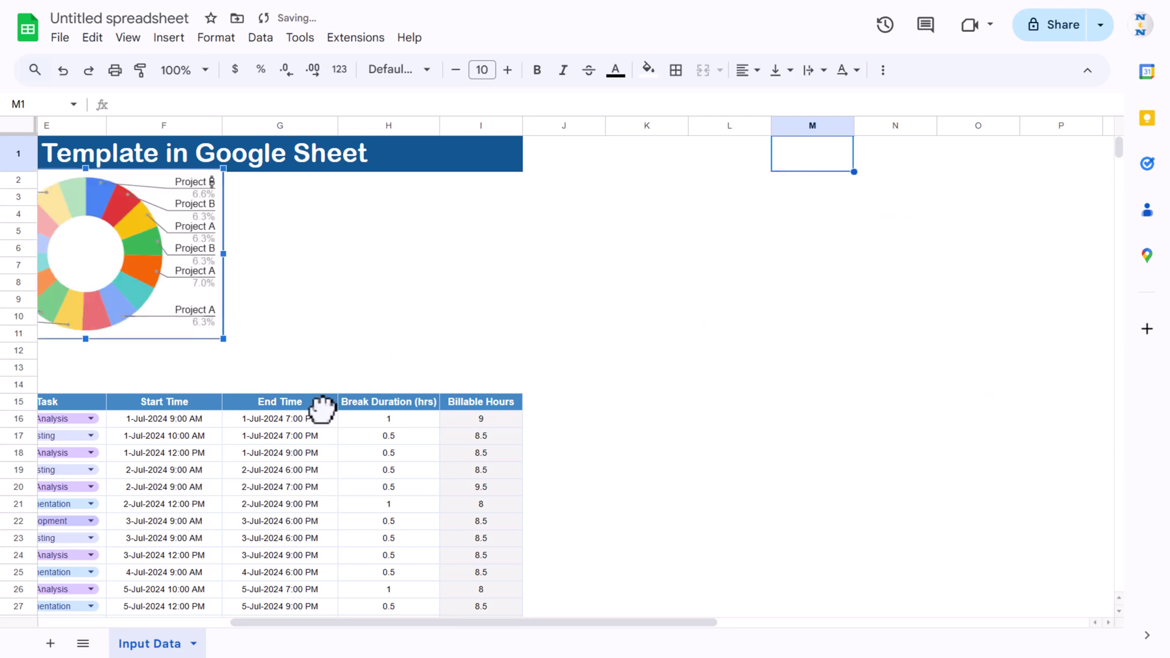
pyautogui.hscroll(-10, 238, 364)
pyautogui.doubleClick(269, 364)
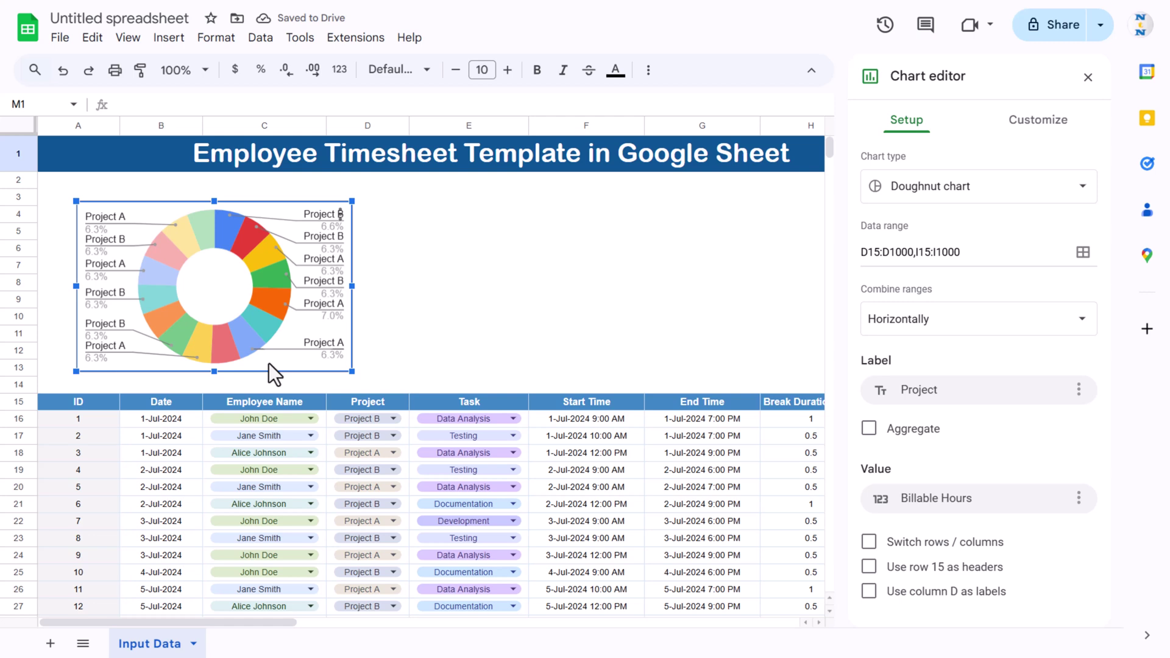
# Step: Aggregate the doughnut chart's billable hours by project and use row 15 as headers
pyautogui.click(869, 429)
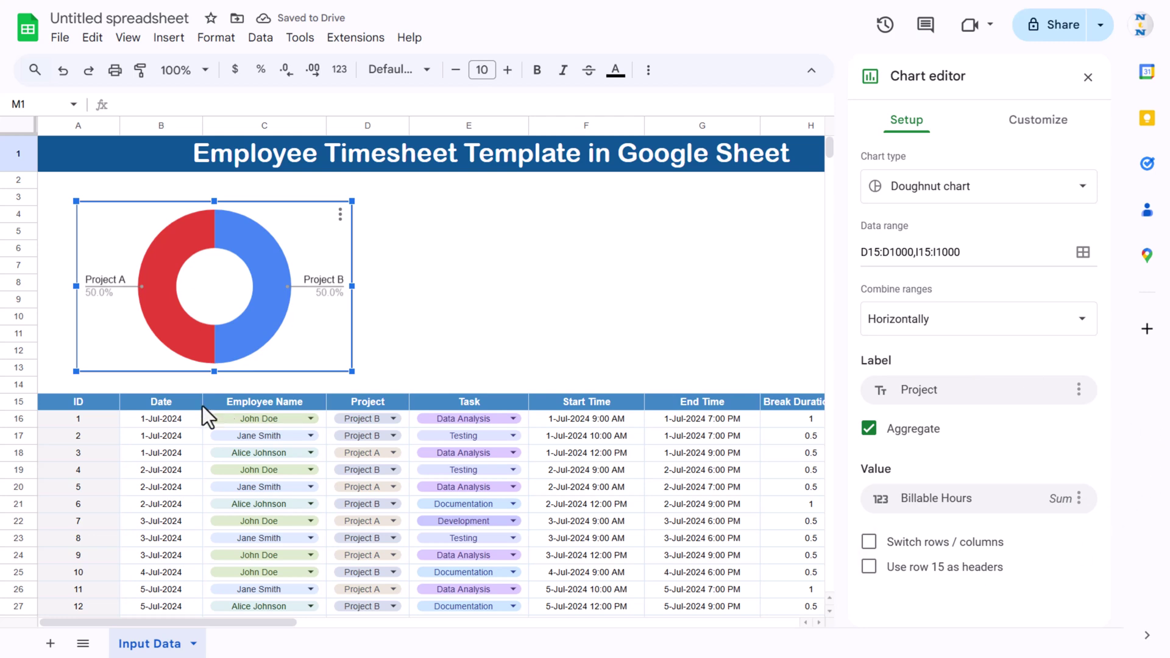
pyautogui.click(870, 568)
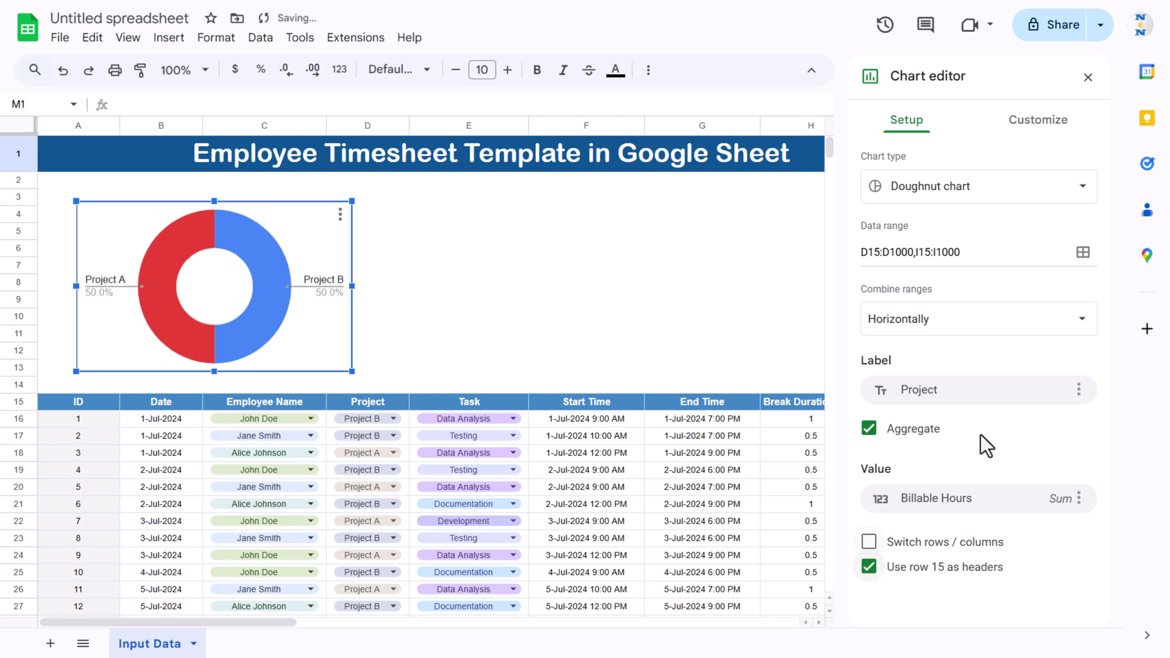
# Step: Give the doughnut chart a 3D style
pyautogui.click(1043, 121)
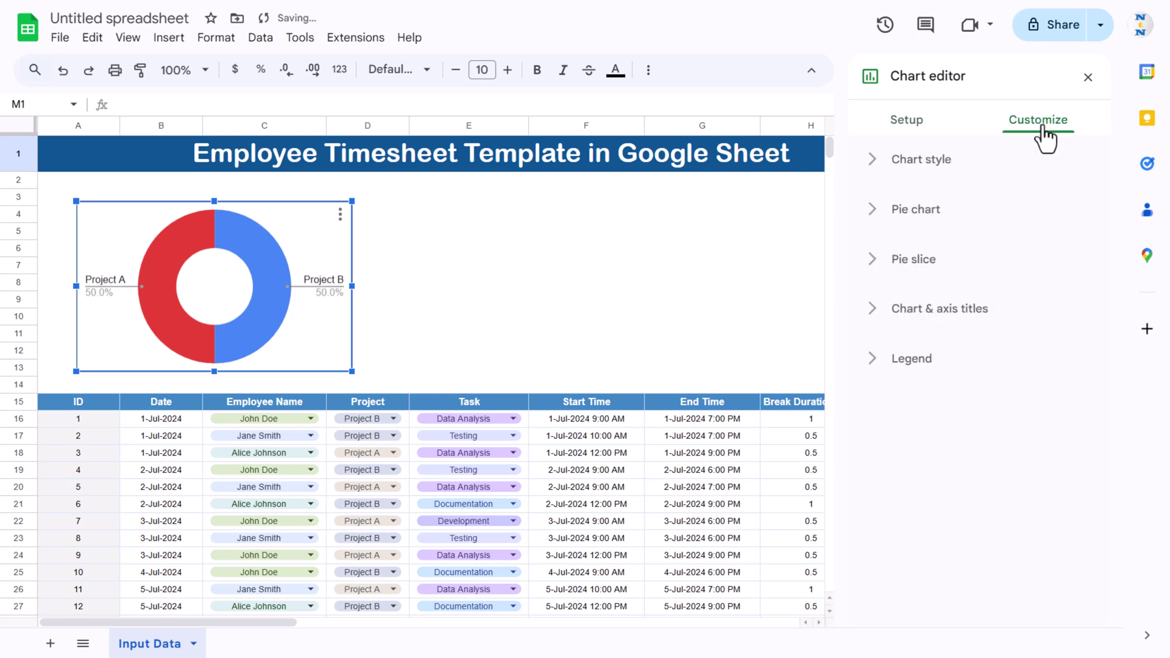
pyautogui.click(989, 169)
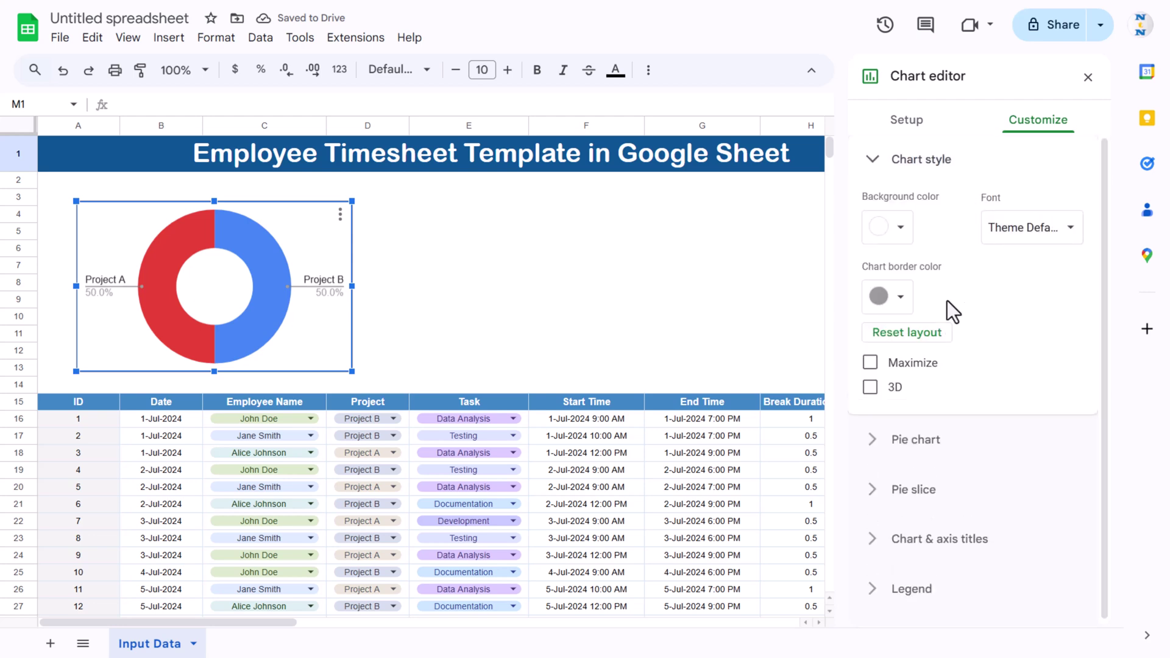
pyautogui.click(870, 388)
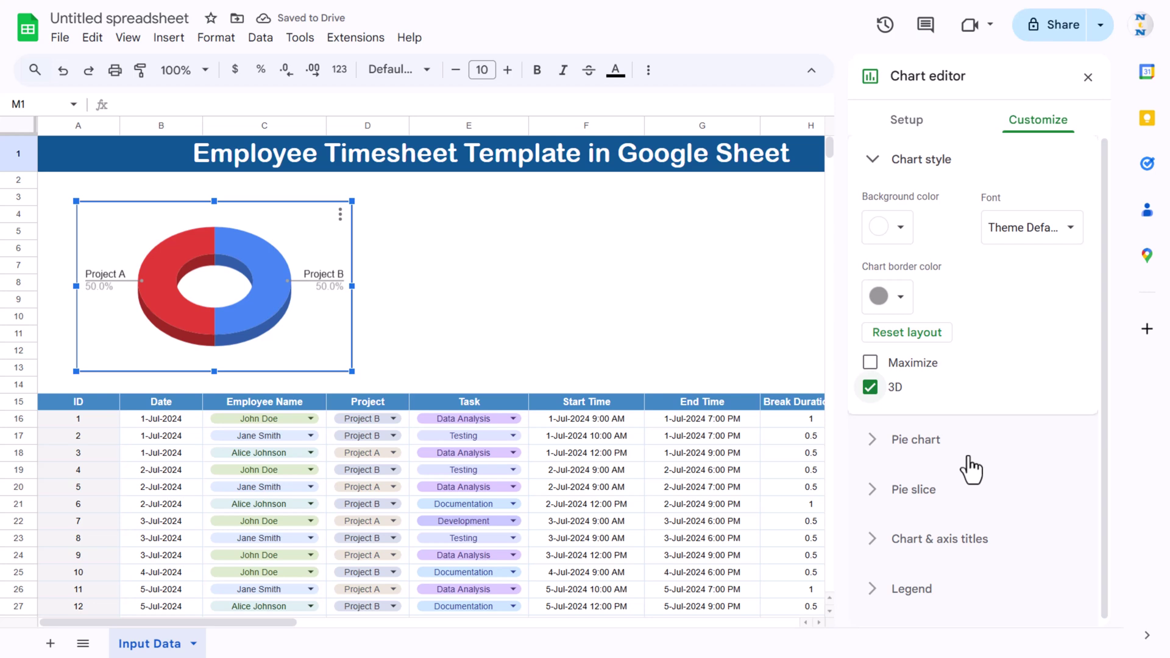
# Step: Color the doughnut chart's Project B slice pale blue, after trying the custom lavender and a grey
pyautogui.click(982, 487)
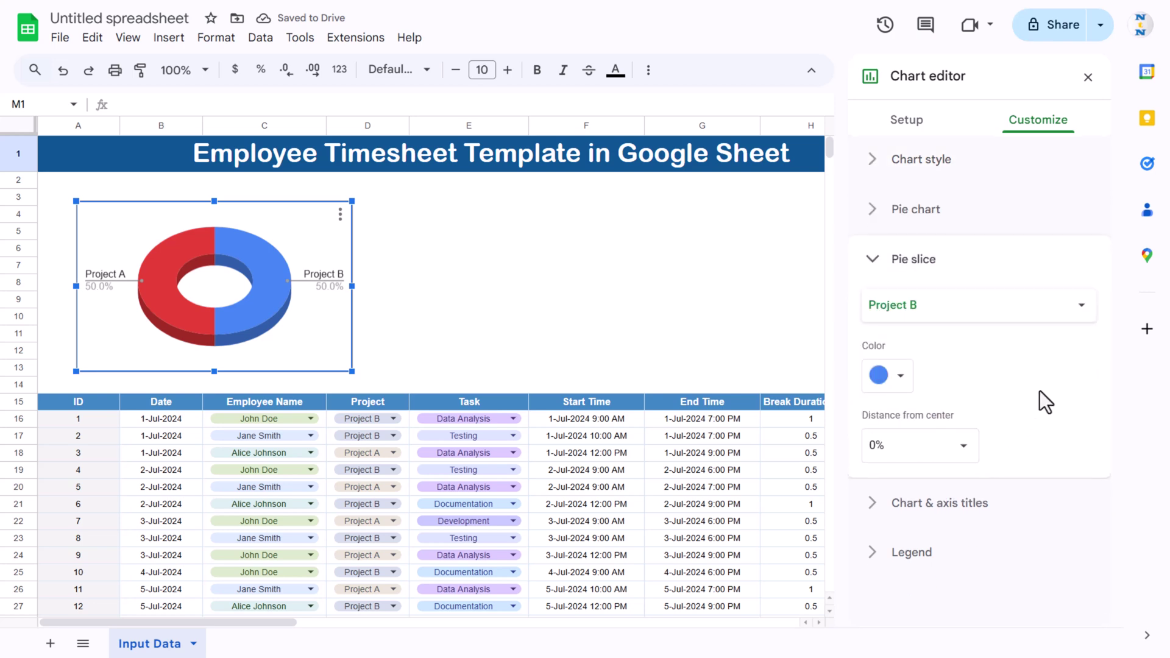
pyautogui.click(901, 377)
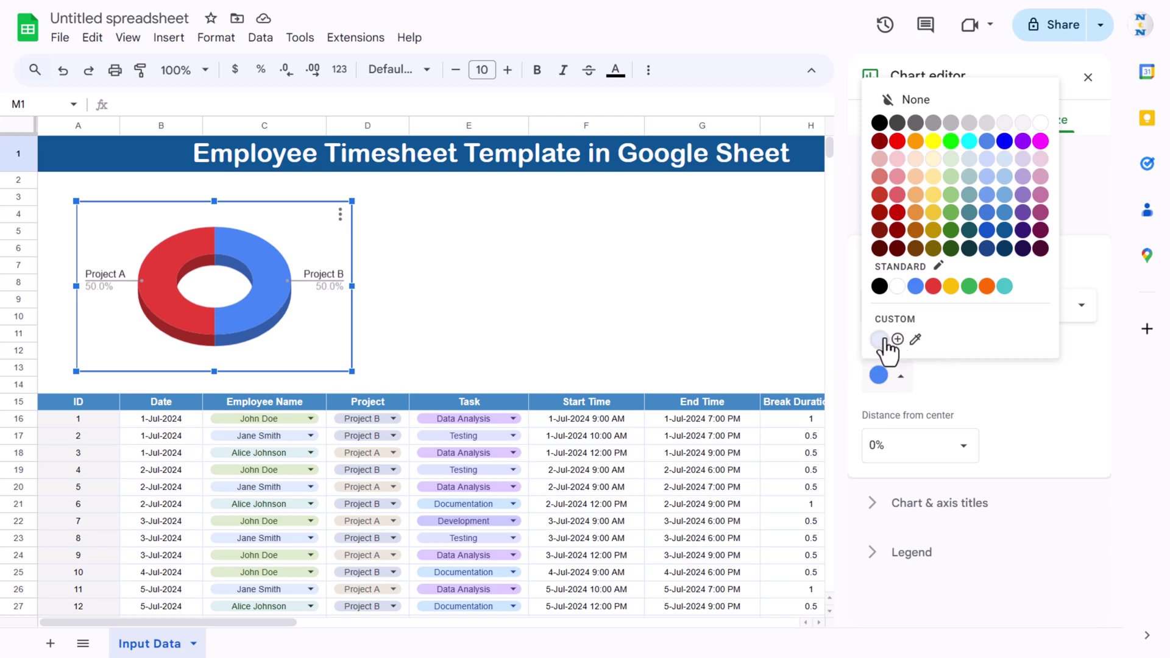
pyautogui.click(879, 340)
pyautogui.click(902, 377)
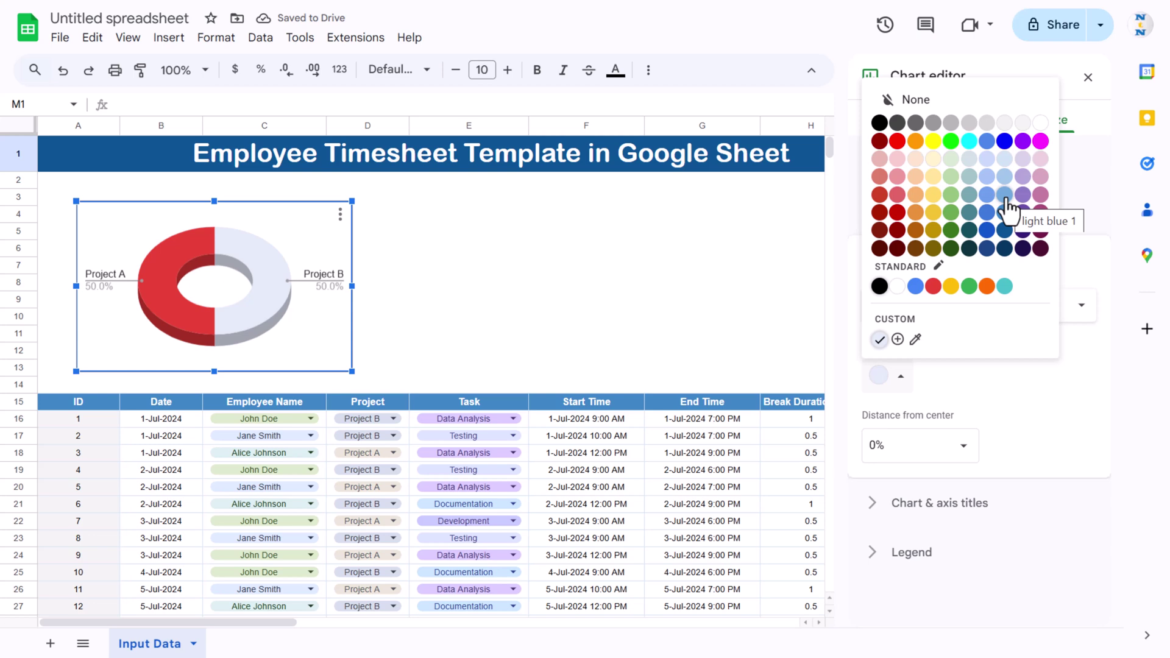
pyautogui.click(969, 122)
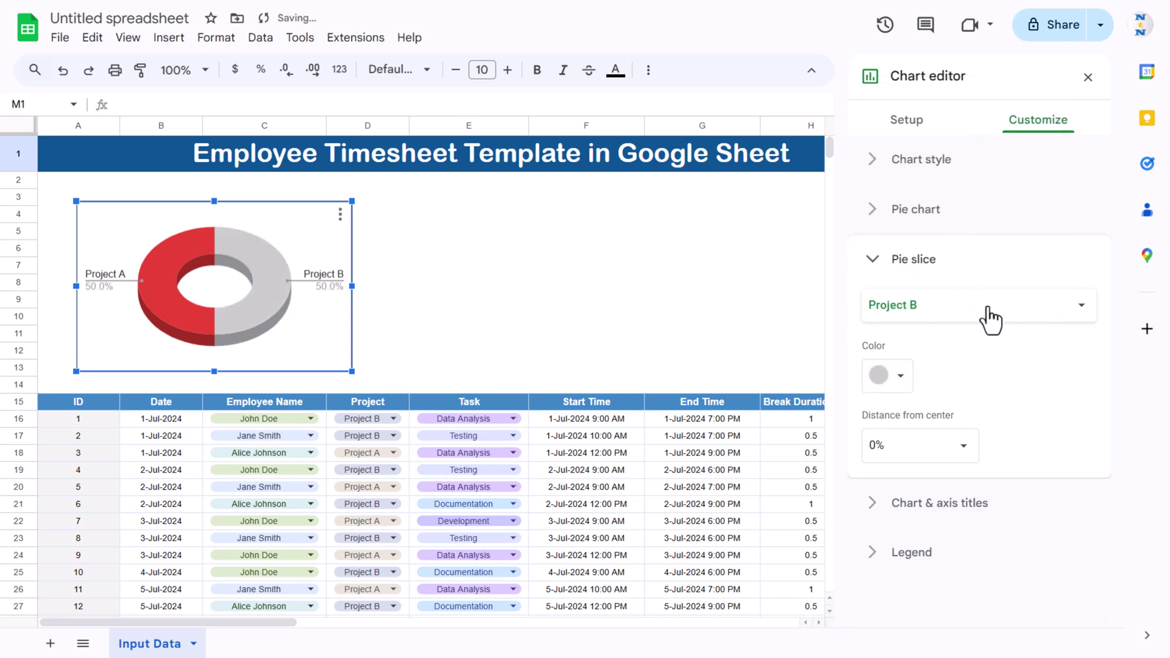
pyautogui.click(882, 375)
pyautogui.click(1006, 177)
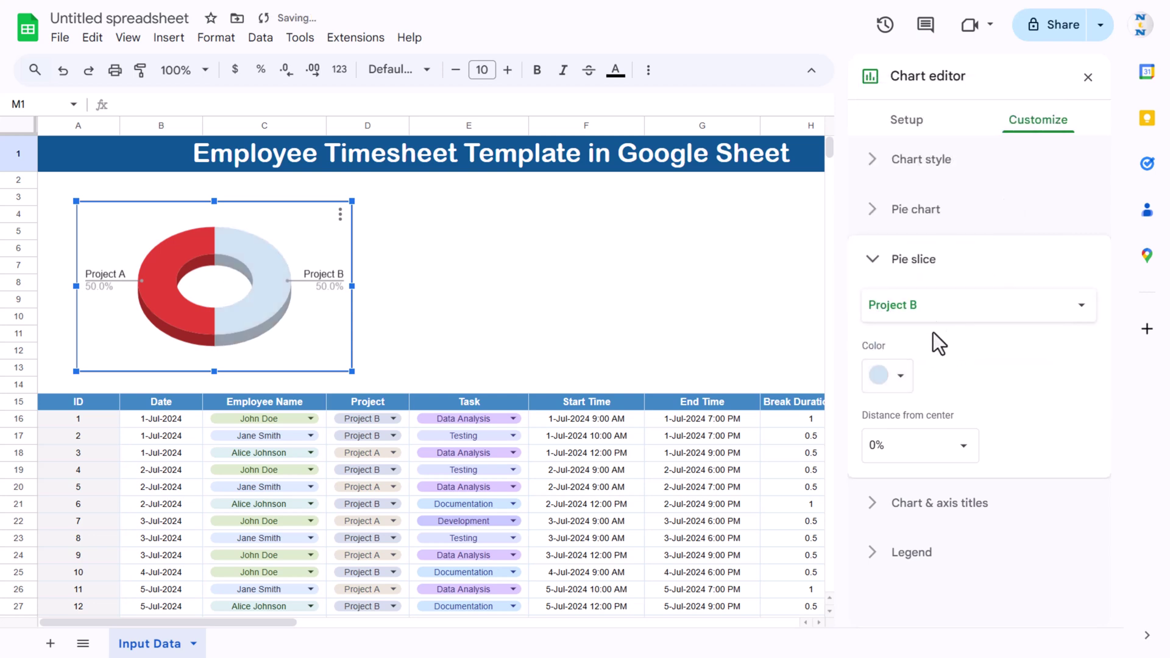
# Step: Color the doughnut chart's Project A slice medium blue, replacing a trial grey
pyautogui.click(933, 307)
pyautogui.click(918, 329)
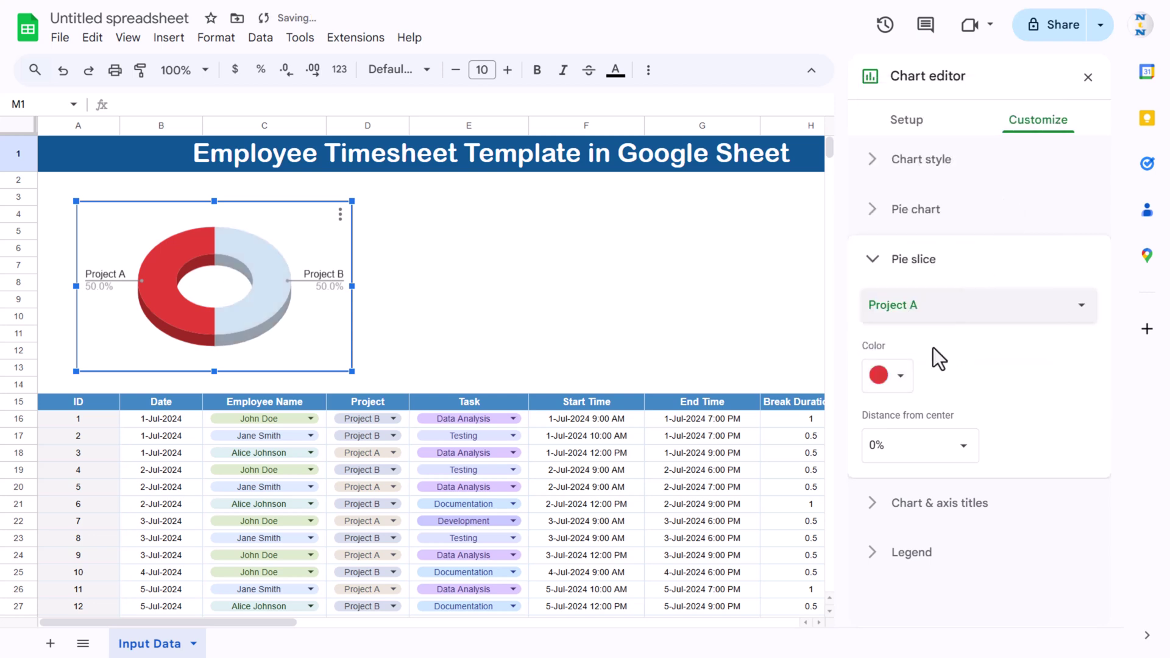
pyautogui.click(901, 376)
pyautogui.click(970, 127)
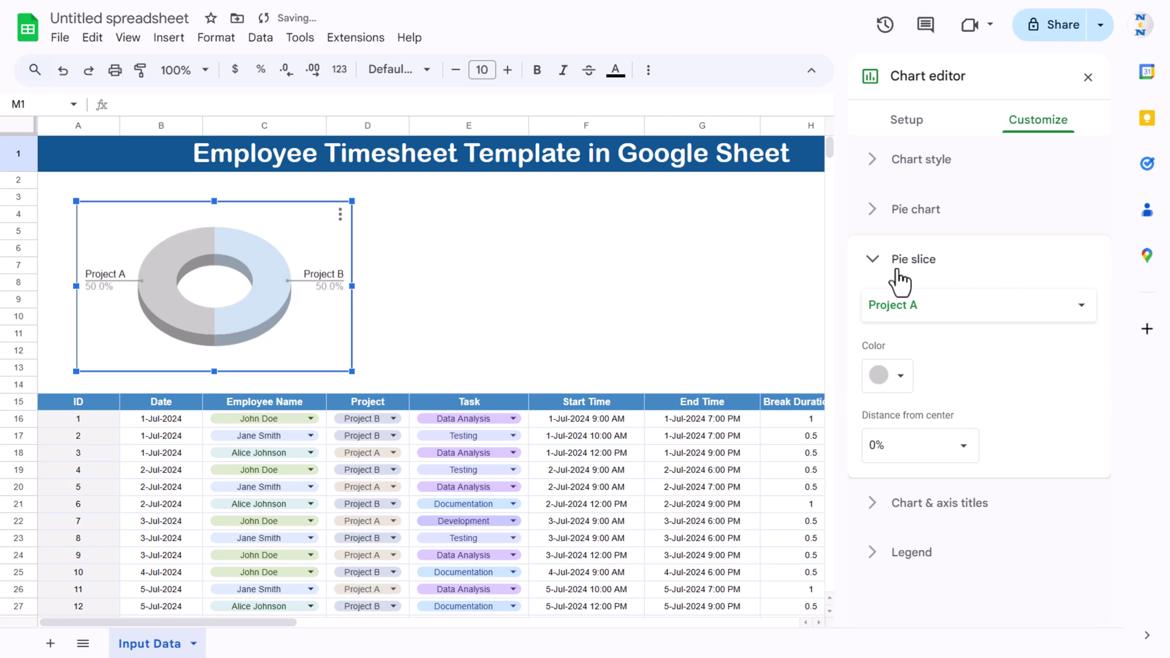
pyautogui.click(901, 376)
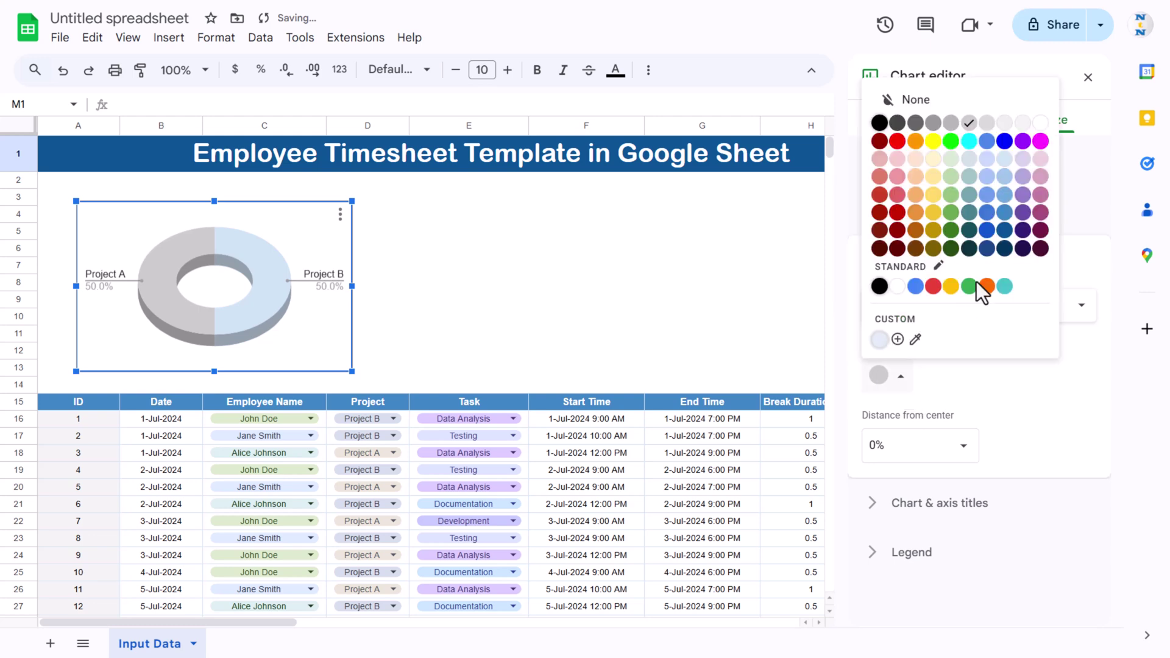
pyautogui.click(1005, 213)
# Step: Label the doughnut slices with their percentage and set the label font size to 10
pyautogui.click(928, 227)
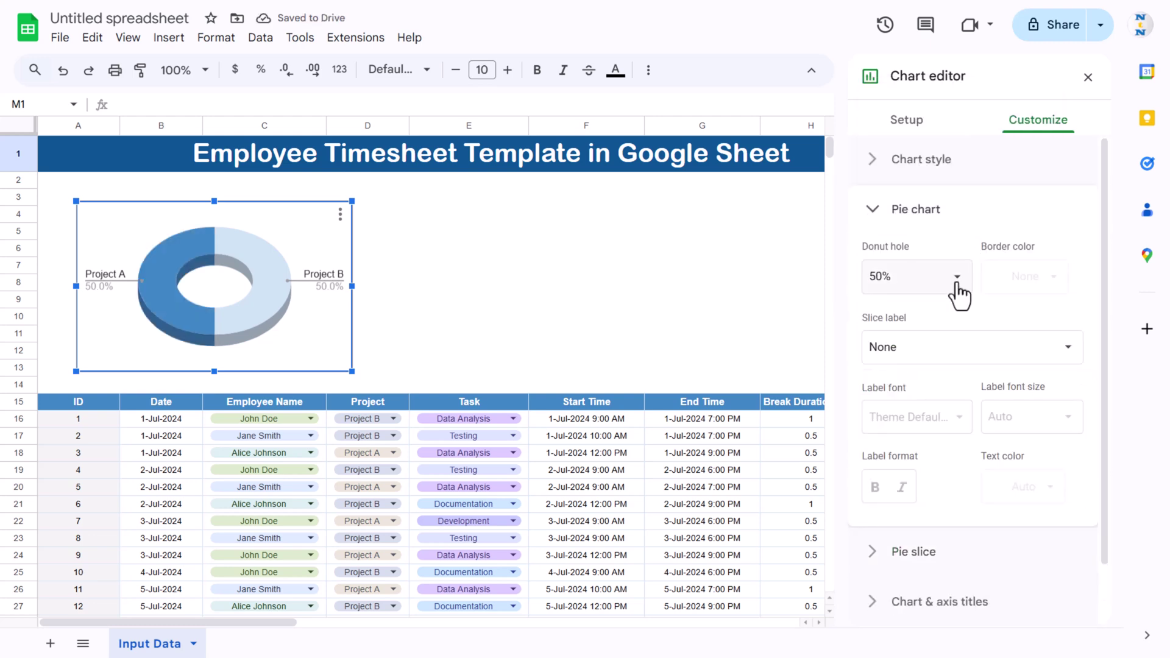
pyautogui.click(963, 360)
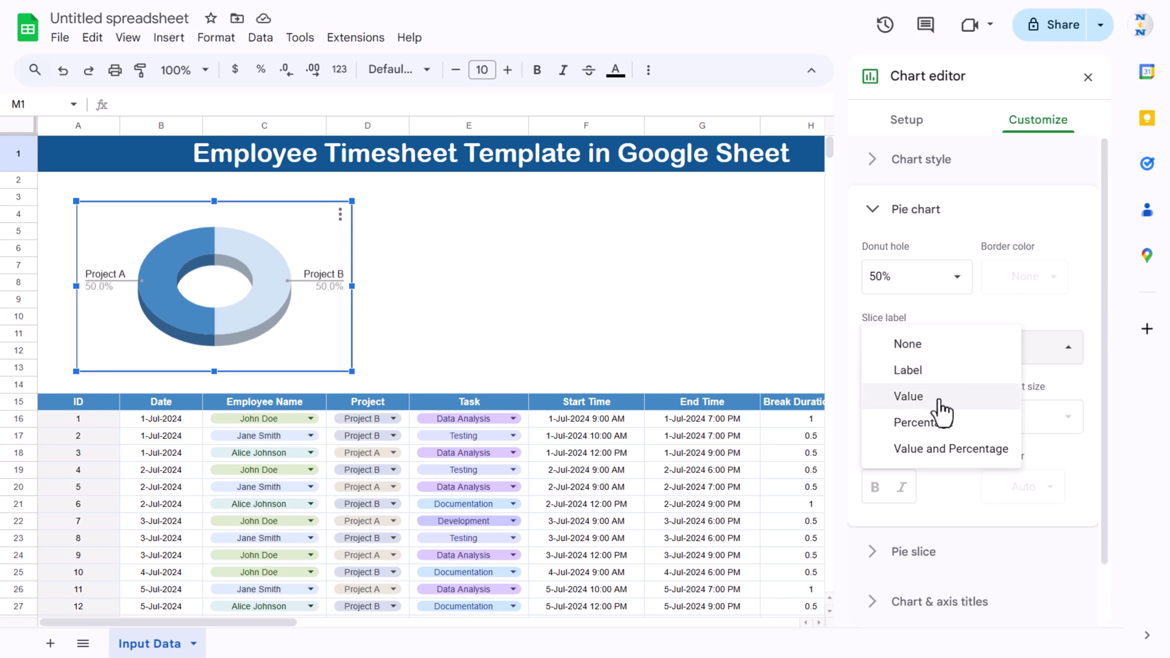
pyautogui.click(943, 396)
pyautogui.click(942, 356)
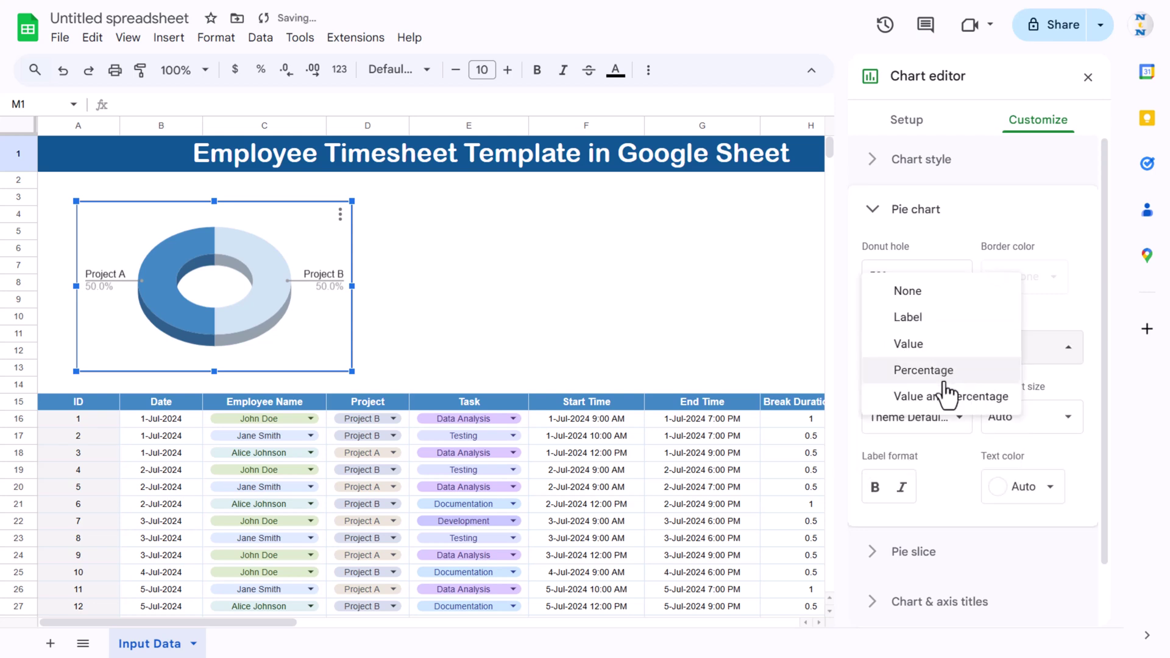
pyautogui.click(943, 371)
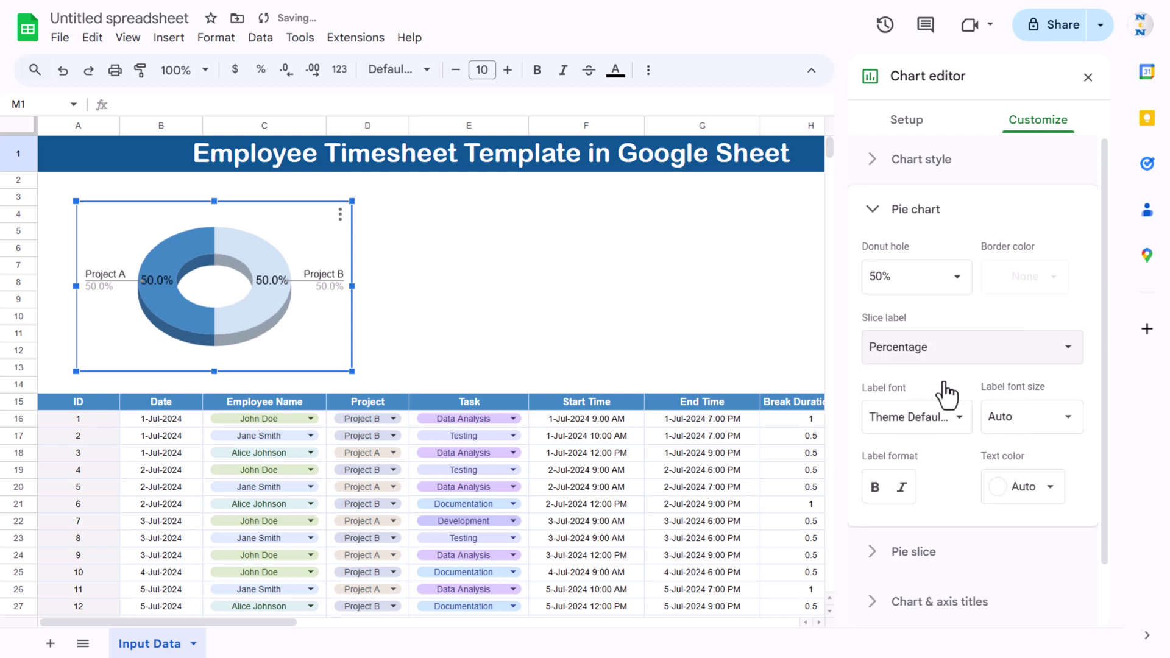
pyautogui.click(1067, 421)
pyautogui.click(1019, 174)
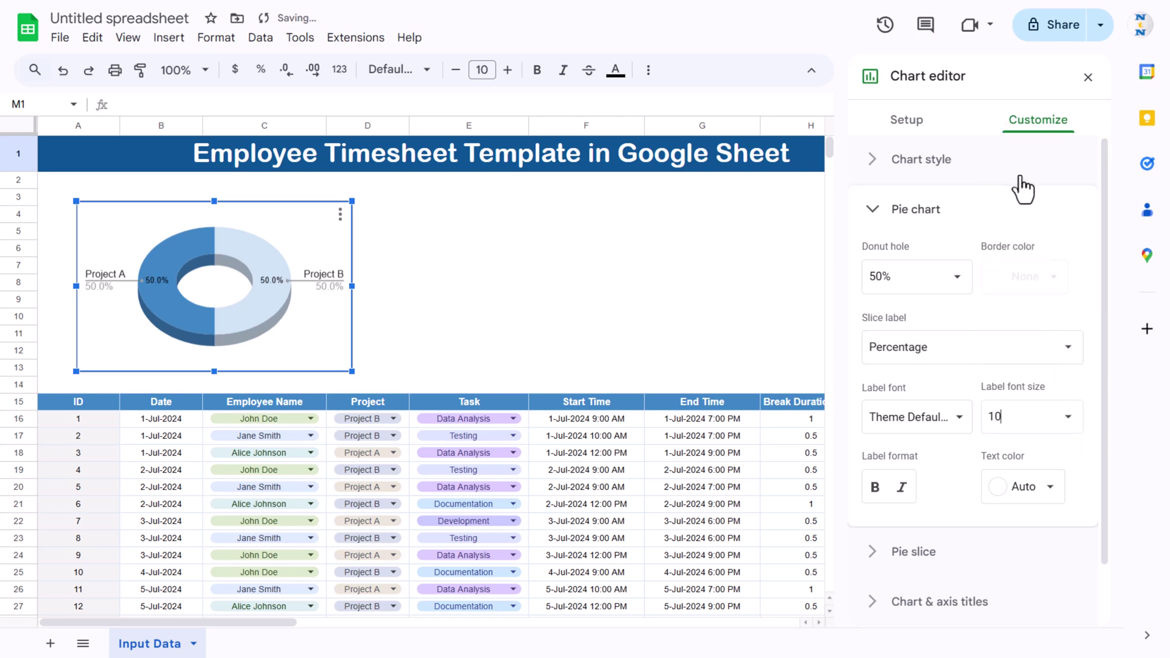
pyautogui.click(924, 209)
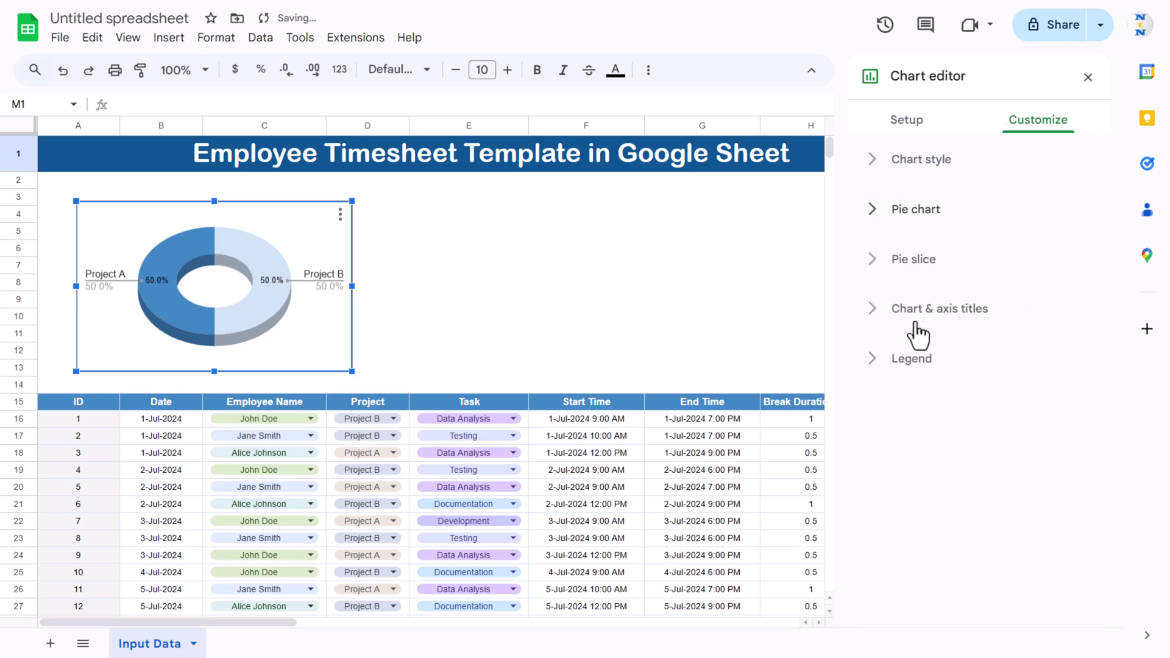
# Step: Place the doughnut chart's legend at the bottom of the chart
pyautogui.click(945, 359)
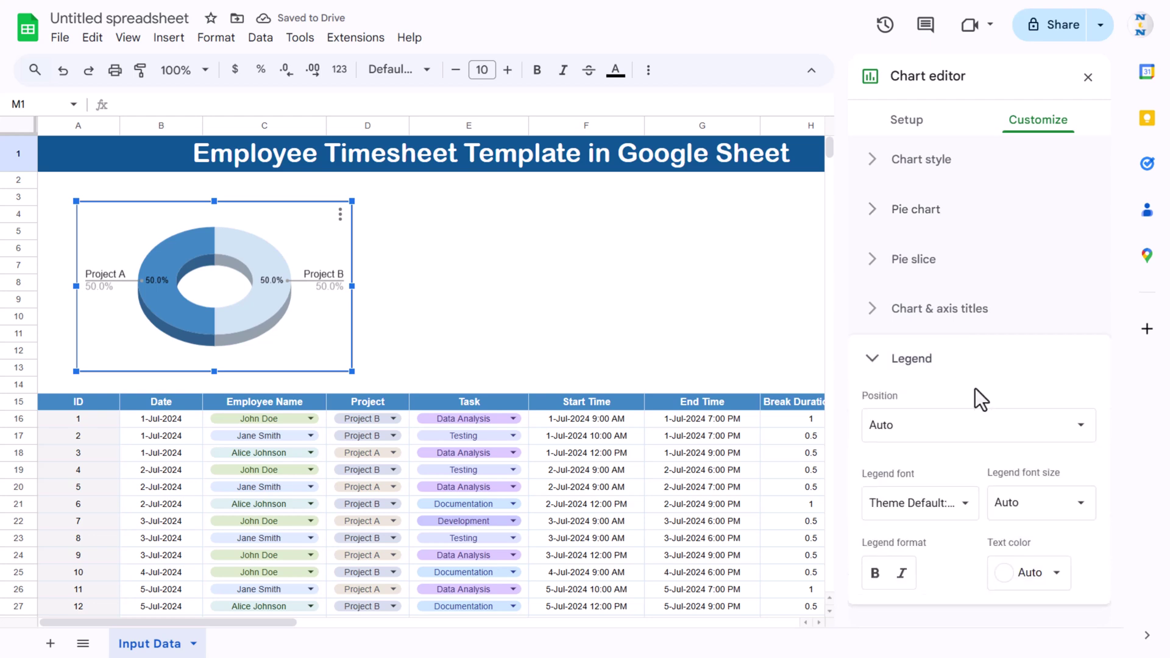
pyautogui.click(958, 430)
pyautogui.click(932, 292)
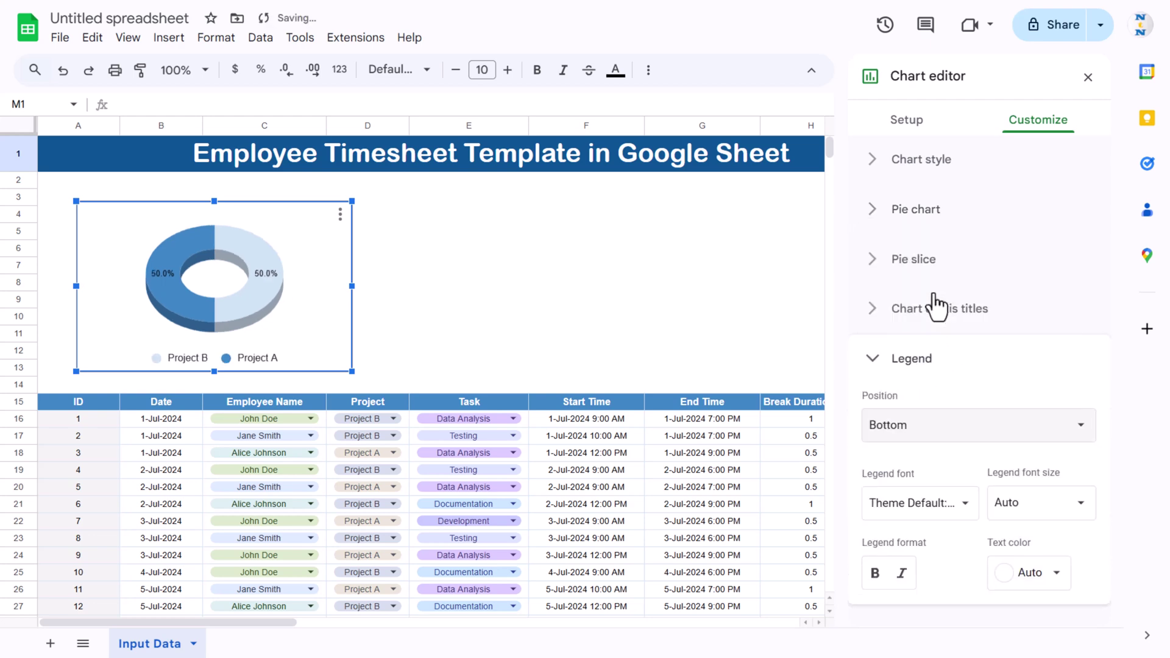
pyautogui.click(908, 360)
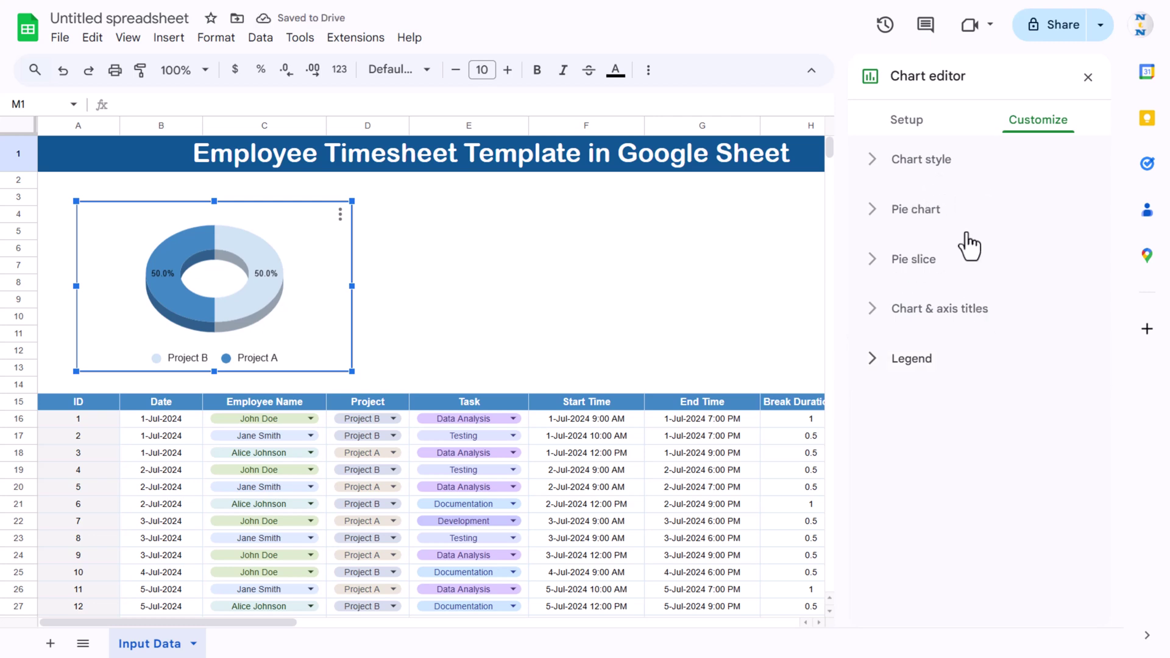
# Step: Title the doughnut chart "Billable hours% by Project"
pyautogui.click(965, 312)
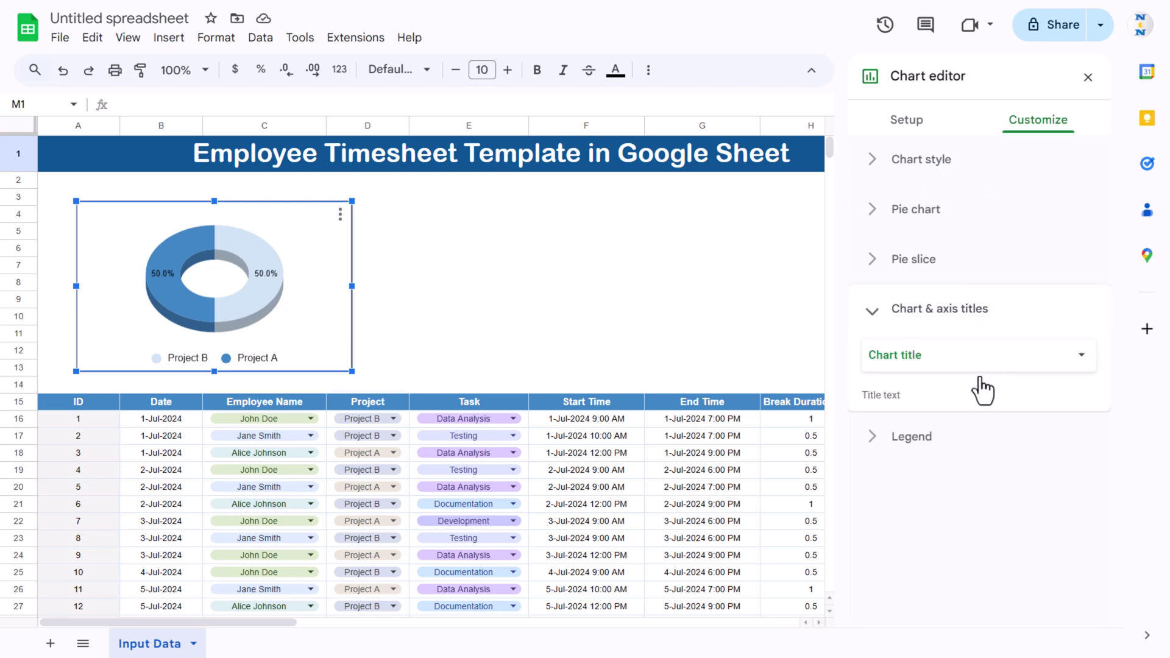
pyautogui.click(901, 438)
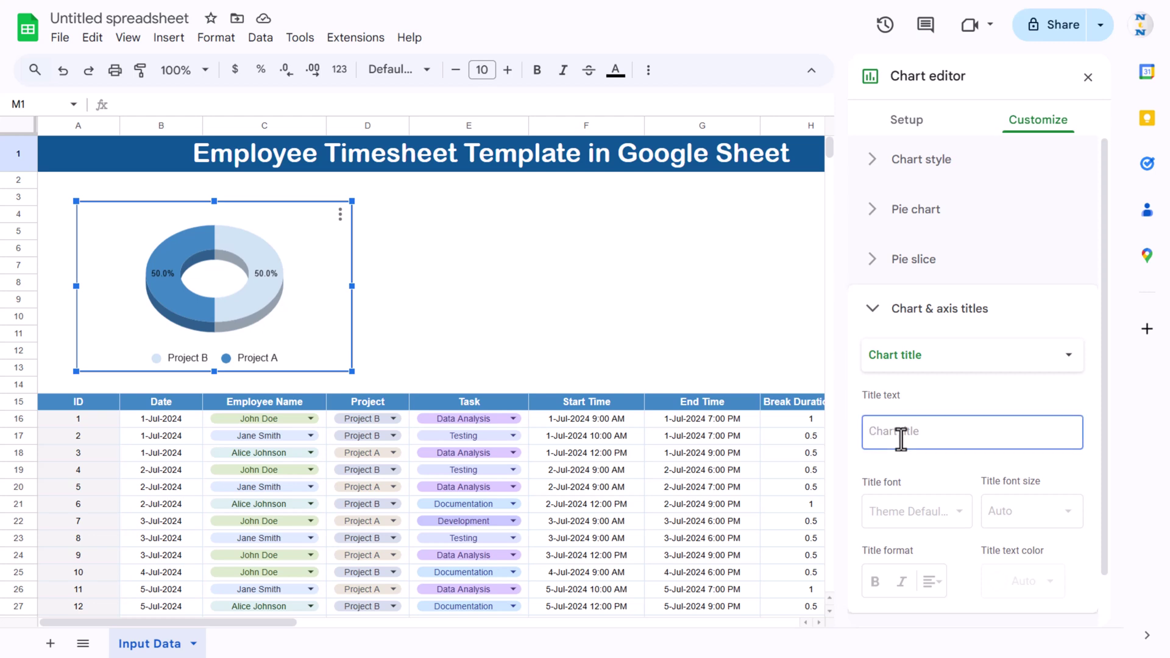
pyautogui.write('Billale hours')
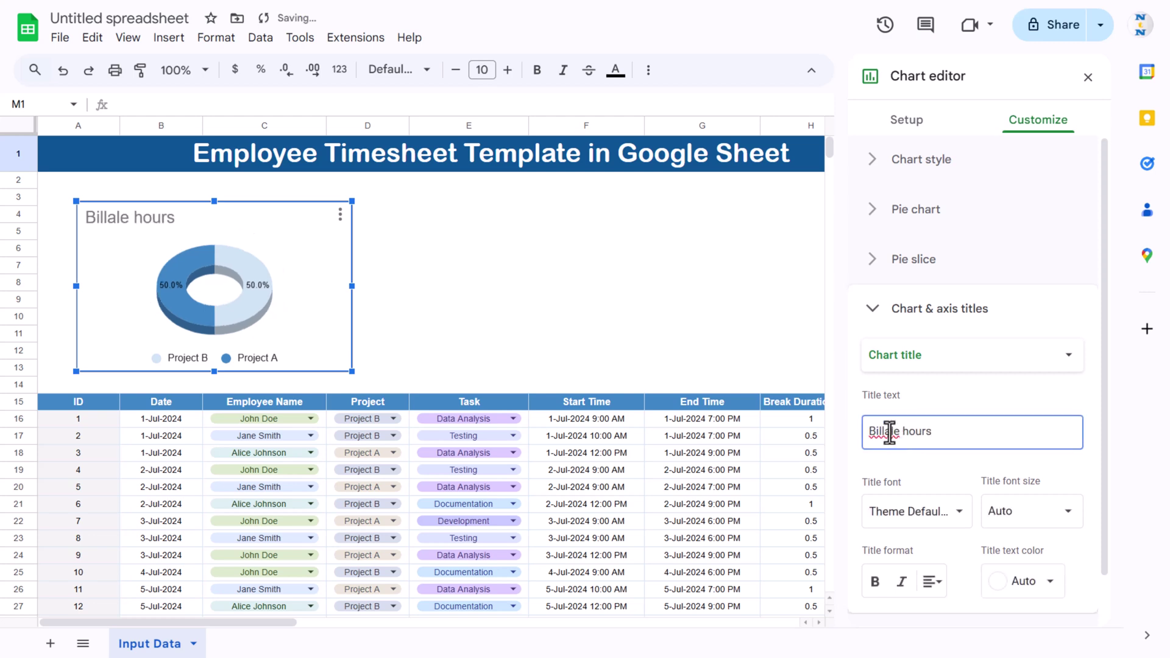
pyautogui.rightClick(893, 435)
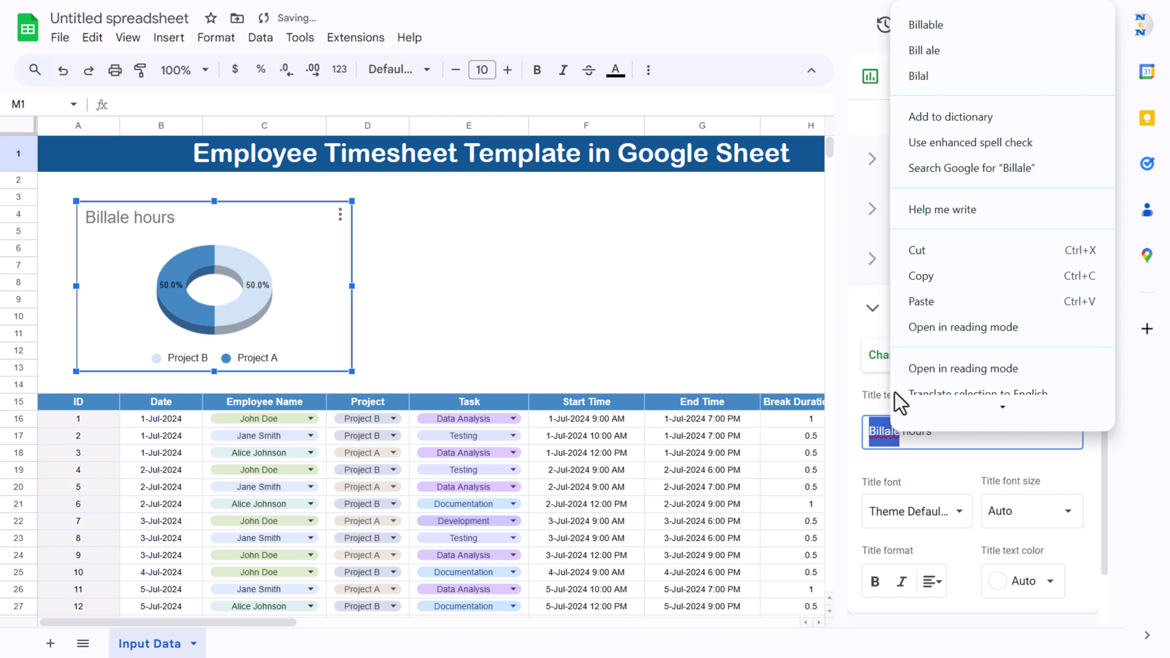
pyautogui.press('Escape')
pyautogui.write('Billable')
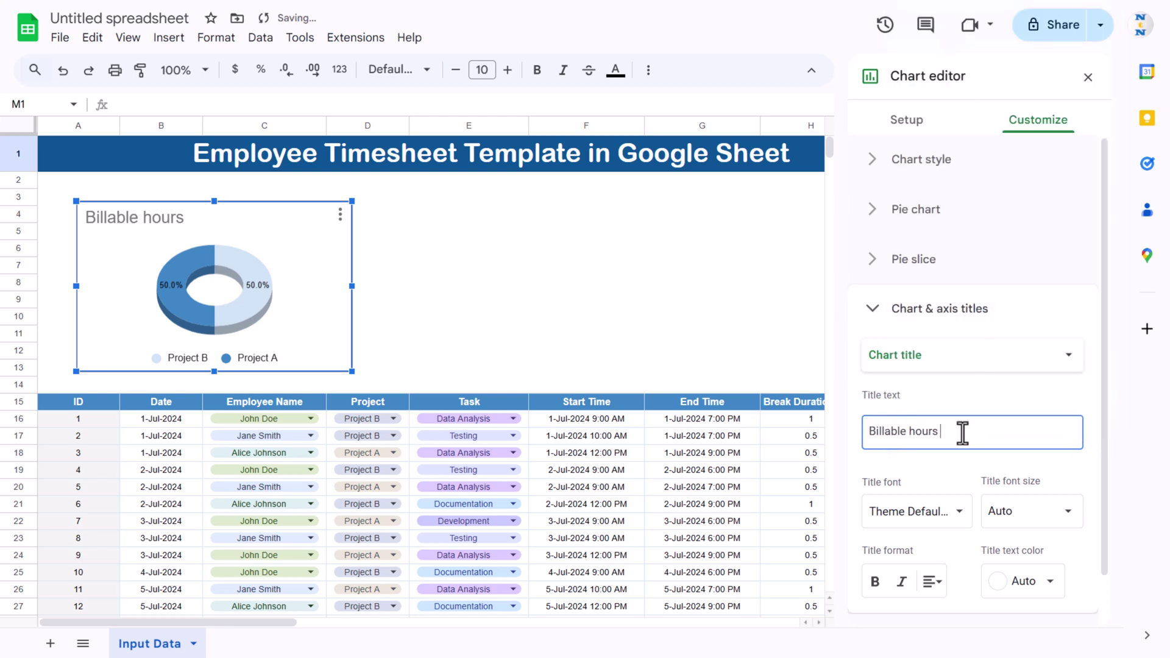
pyautogui.write('Project')
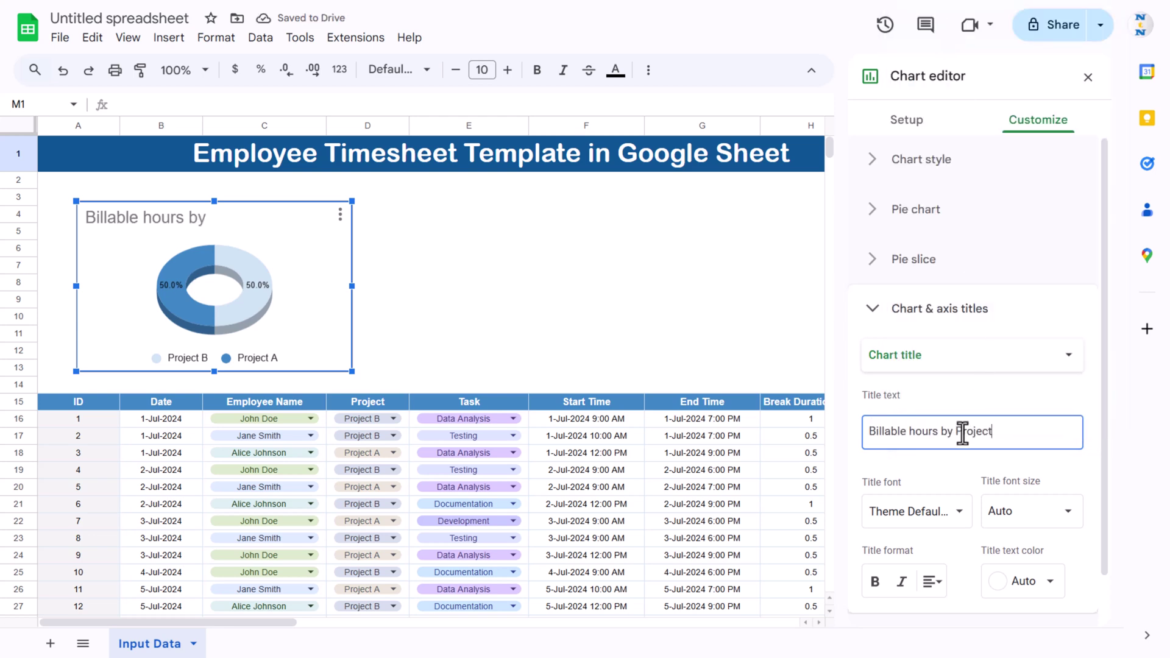
pyautogui.write('%')
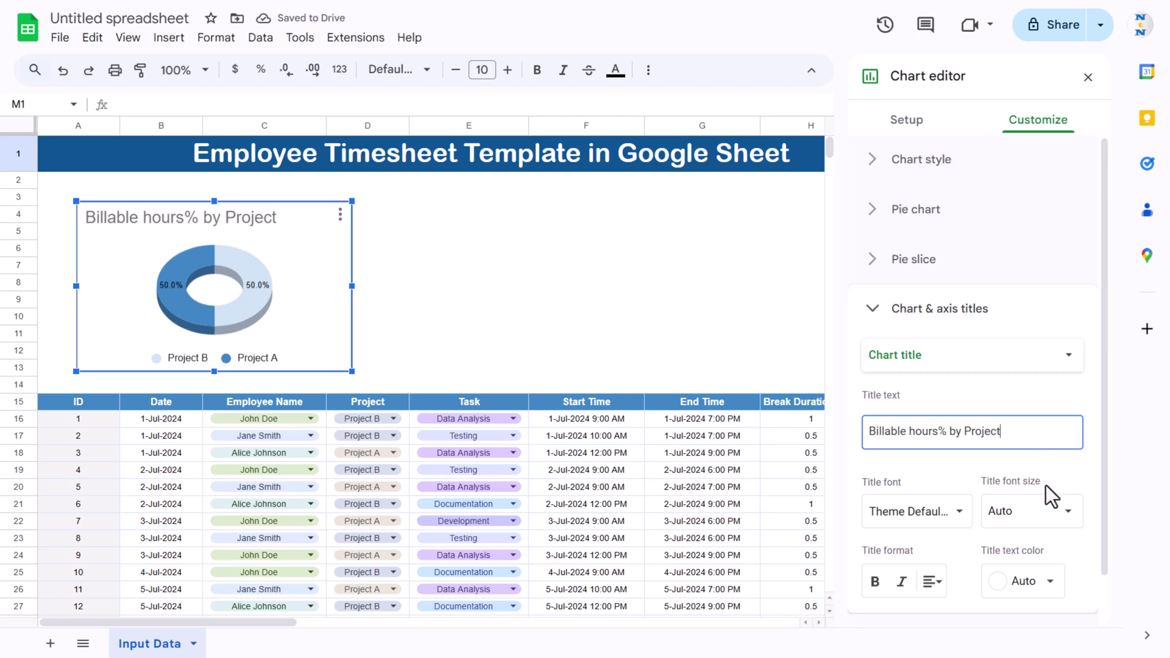
# Step: Format the doughnut chart's title as centered black text with font size 12
pyautogui.scroll(-1, 1060, 494)
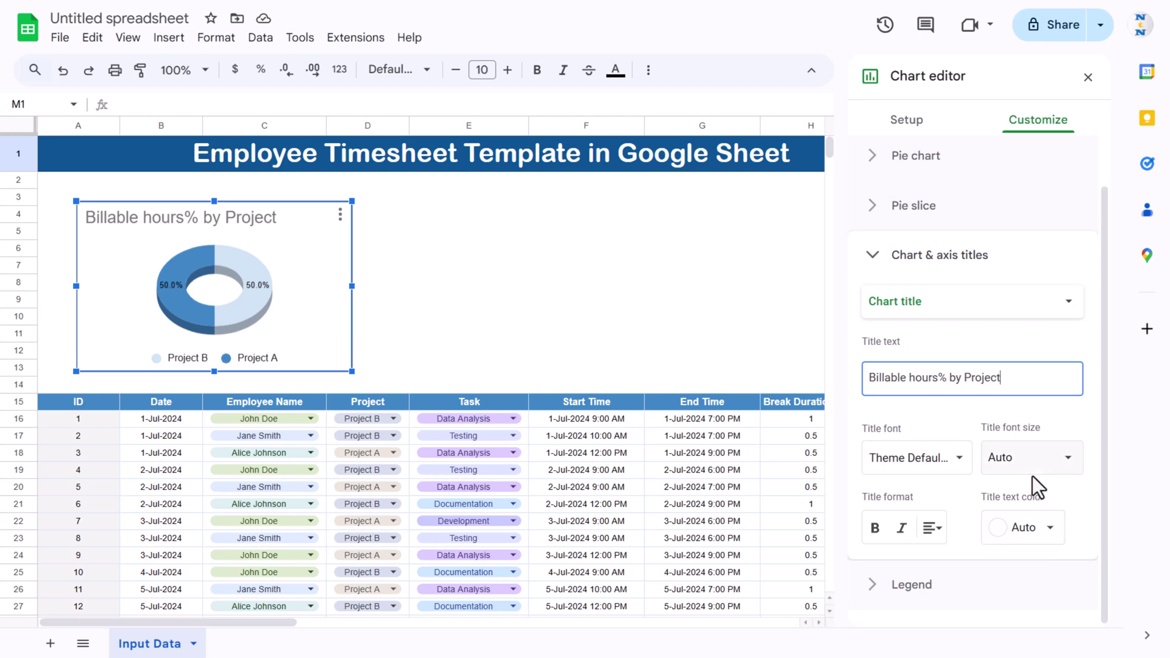
pyautogui.click(939, 536)
pyautogui.click(957, 561)
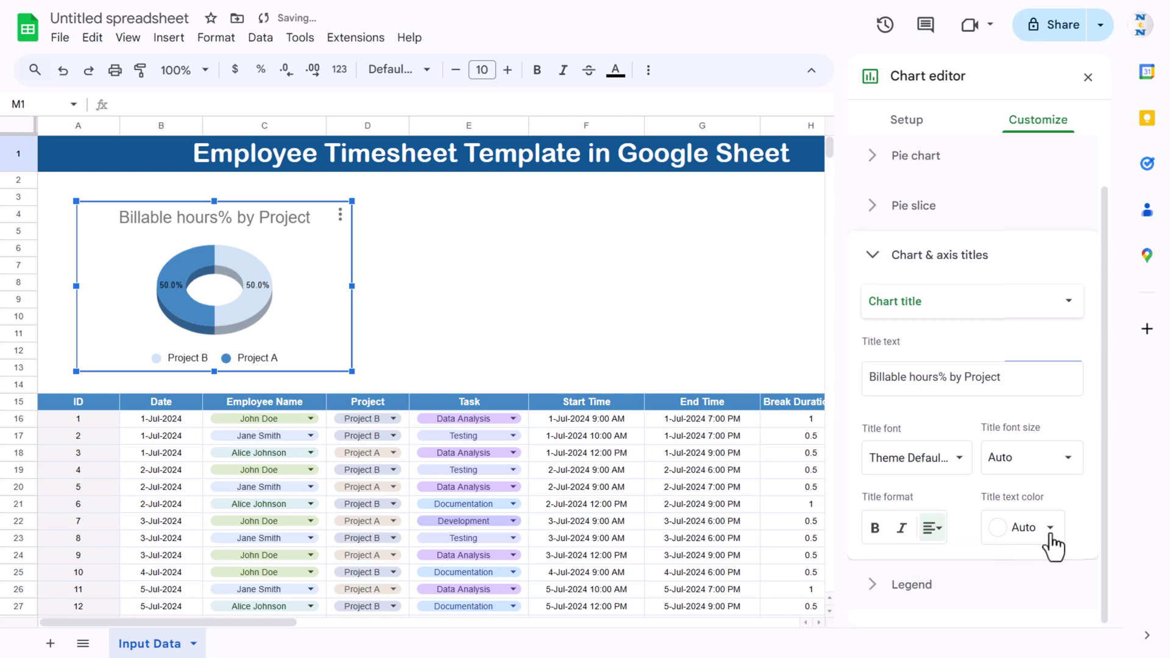
pyautogui.click(1050, 528)
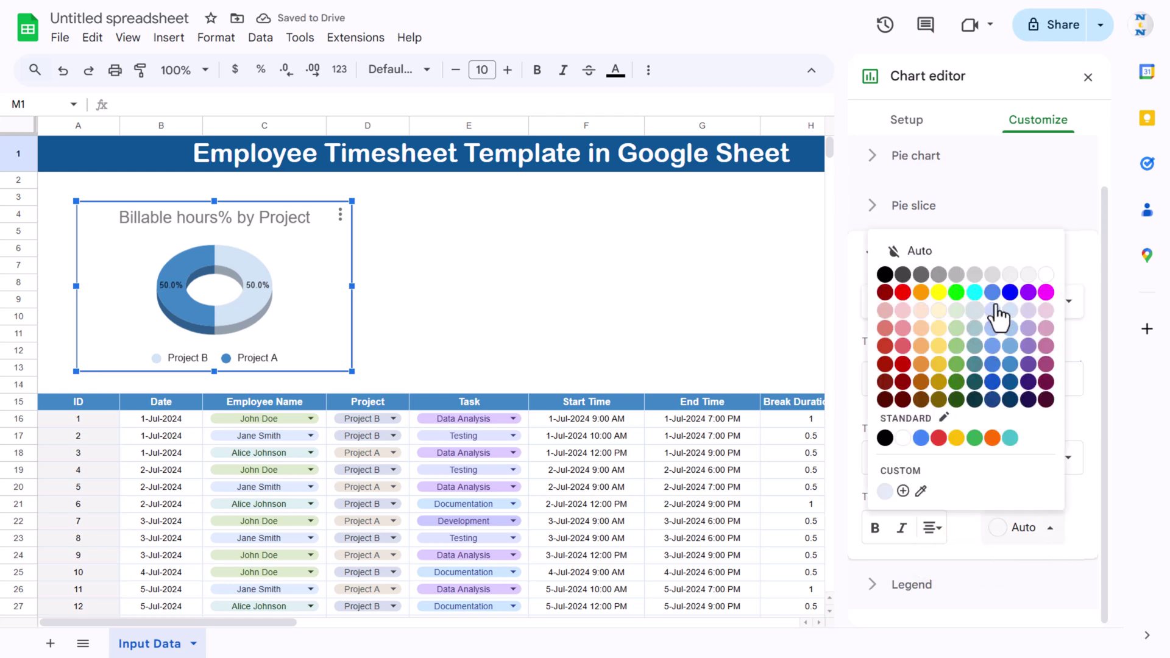
pyautogui.click(1010, 399)
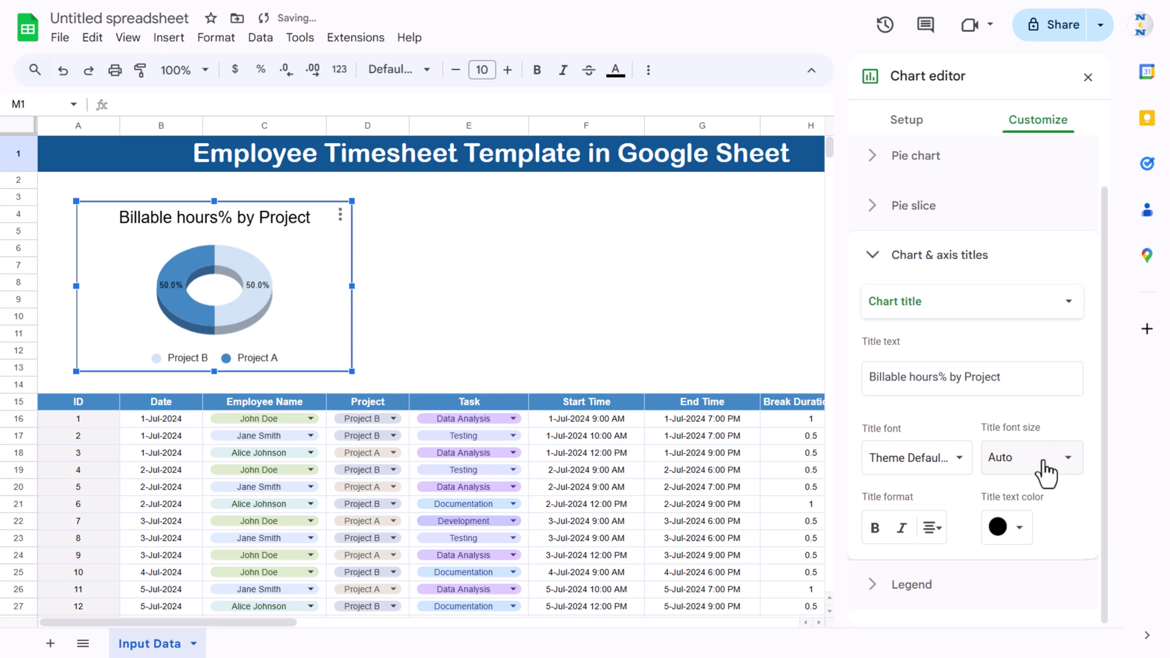
pyautogui.click(1070, 467)
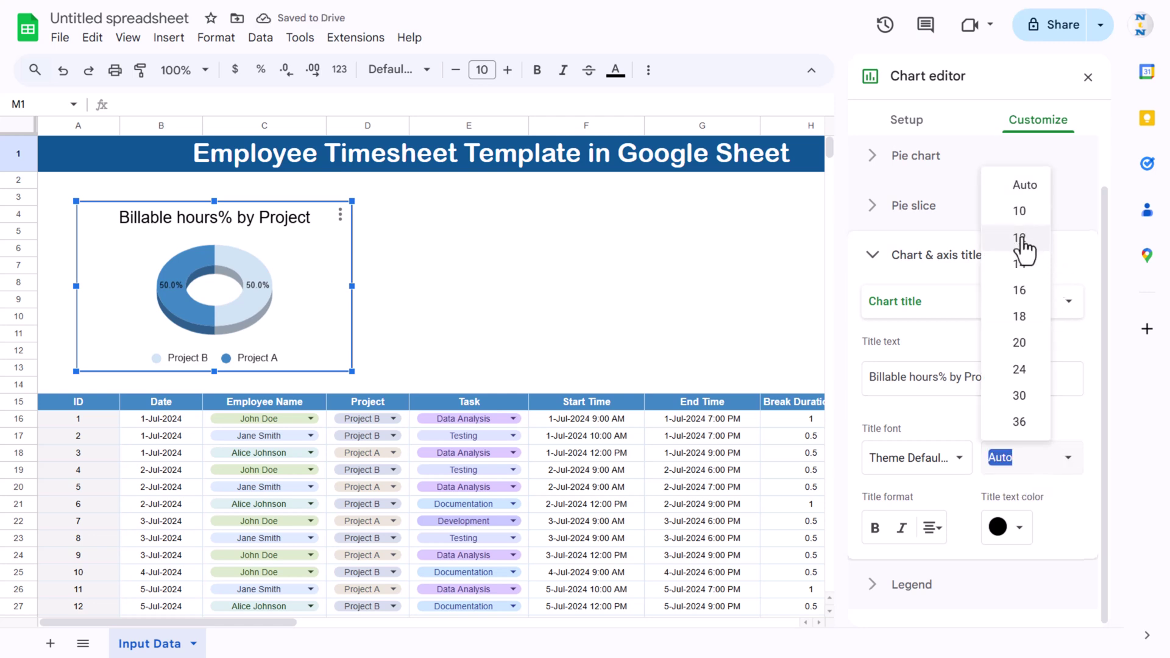
pyautogui.click(1024, 239)
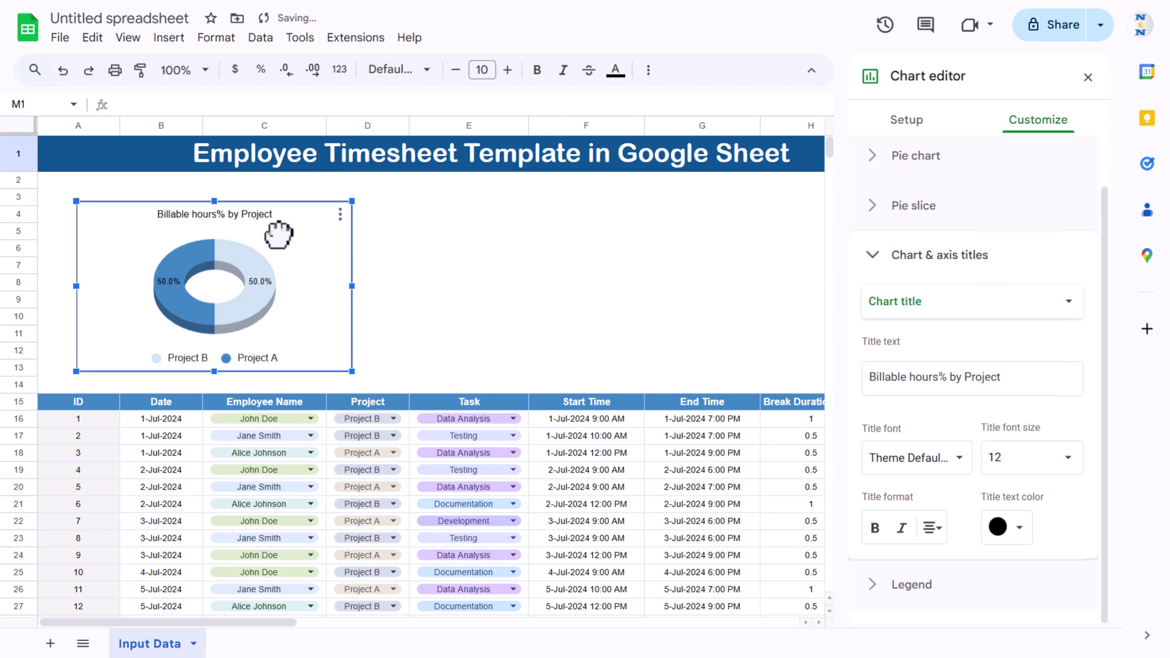
# Step: Move and resize the doughnut chart to fit under the sheet title, over columns A and B in rows 2 to 14
pyautogui.press('Escape')
pyautogui.moveTo(323, 272); pyautogui.dragTo(218, 274)
pyautogui.click(322, 201)
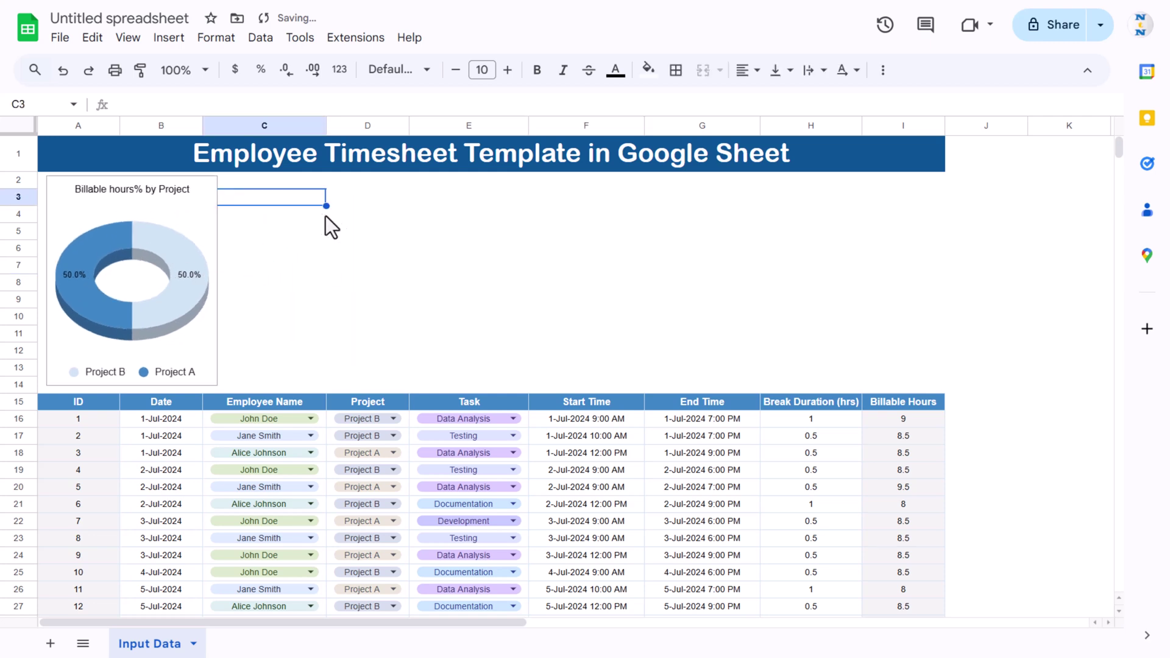
# Step: Duplicate the "Billable hours% by Project" chart and place the copy right beside the original
pyautogui.click(197, 214)
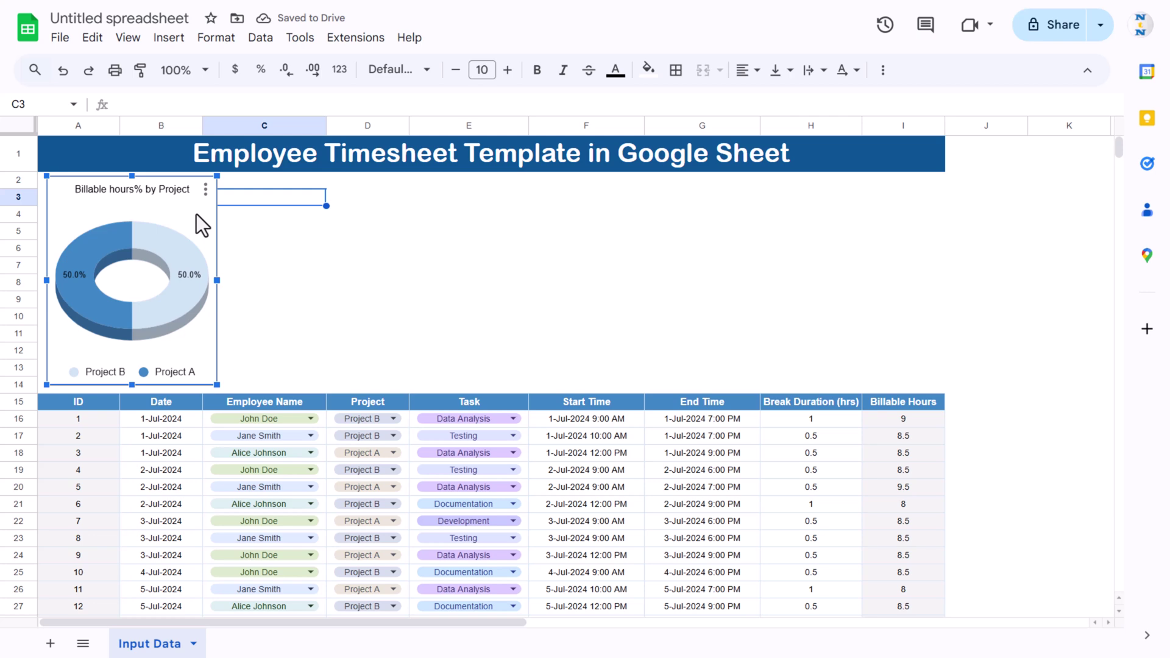
pyautogui.click(369, 217)
pyautogui.hotkey('ctrl', 'v')
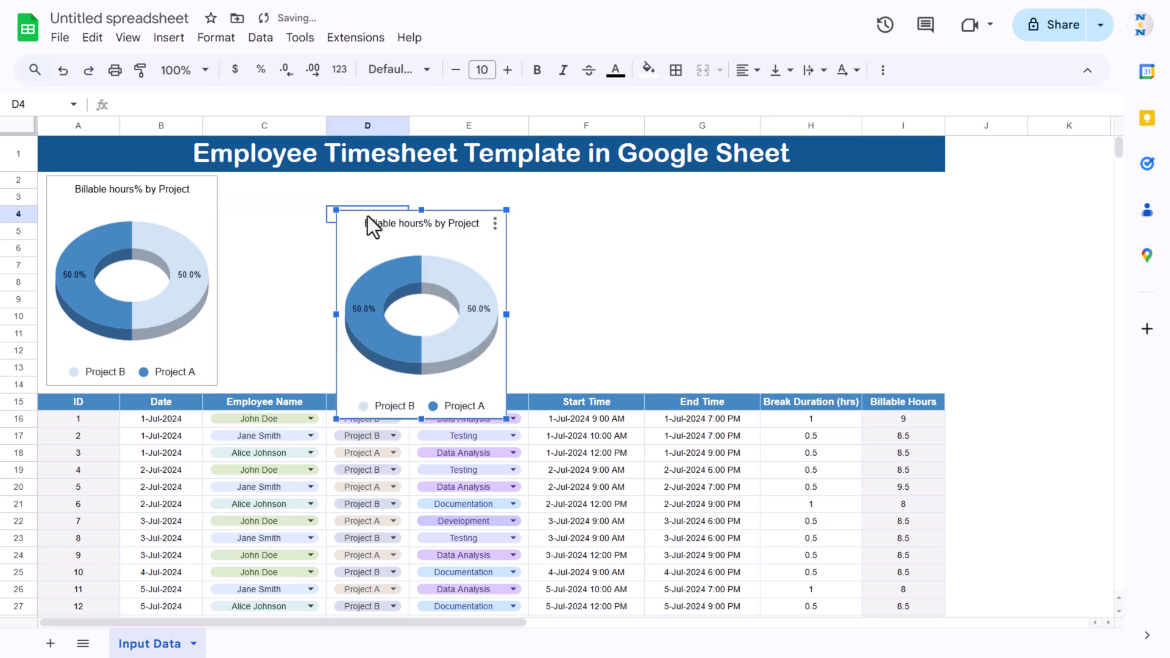
pyautogui.moveTo(357, 247); pyautogui.dragTo(291, 214)
# Step: Change the copied chart's data range to C15:C1000,I15:I1000
pyautogui.doubleClick(291, 213)
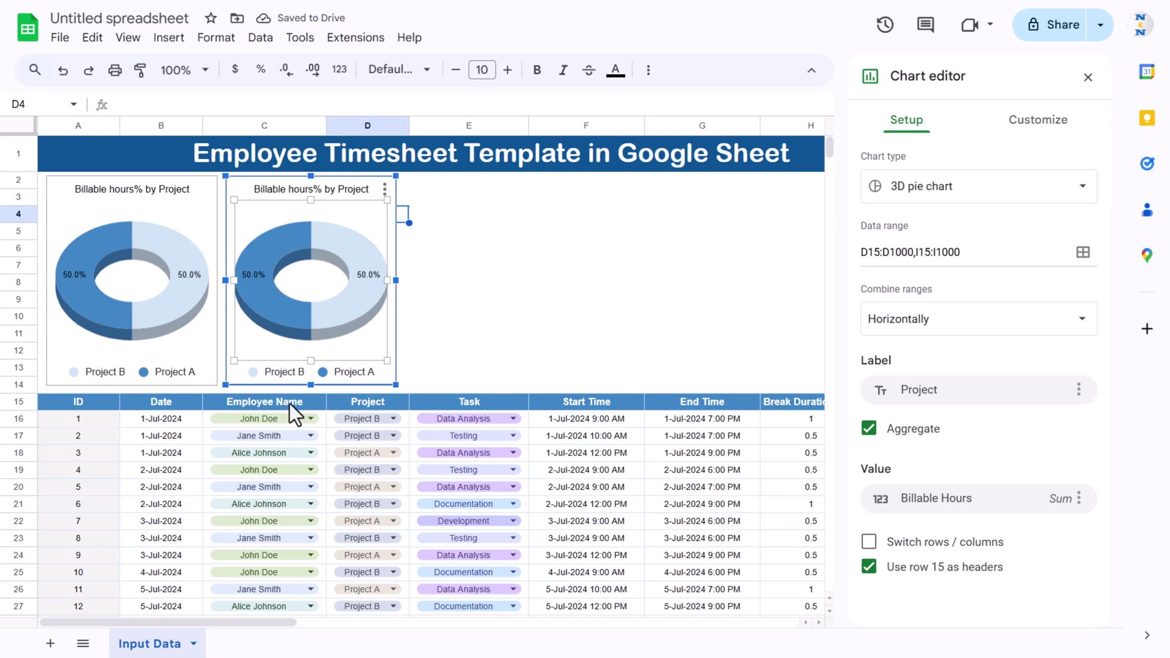
pyautogui.click(868, 250)
pyautogui.press('BackSpace')
pyautogui.write('C')
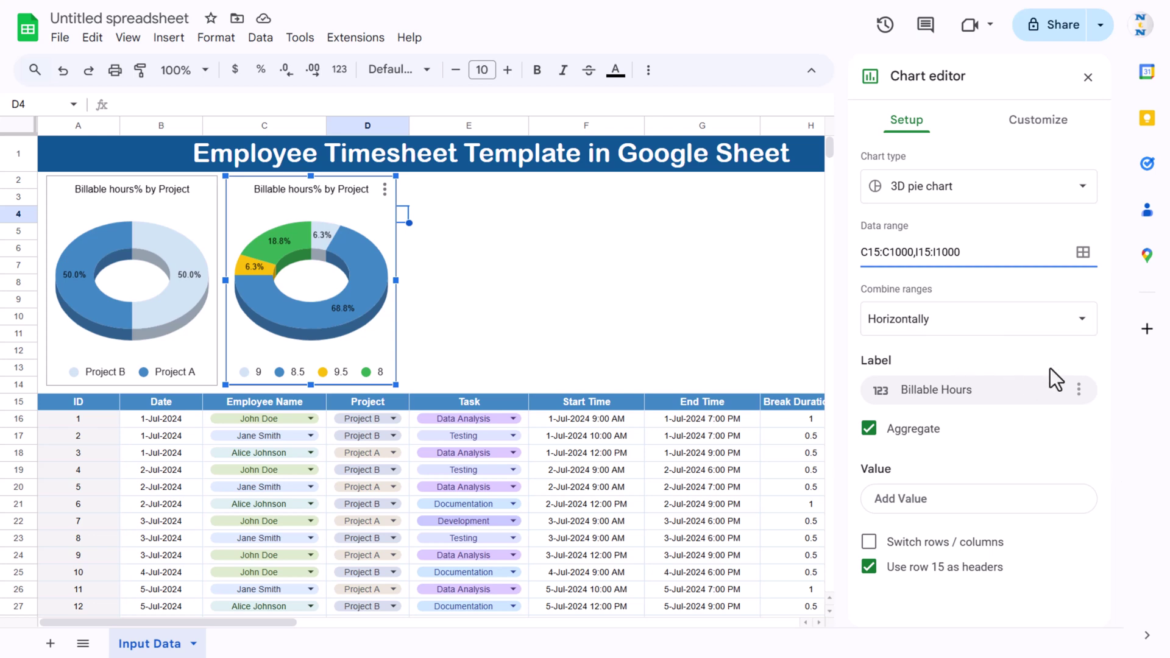
# Step: Set the copied chart's label to Employee Name and its value to Billable Hours
pyautogui.click(981, 393)
pyautogui.click(960, 458)
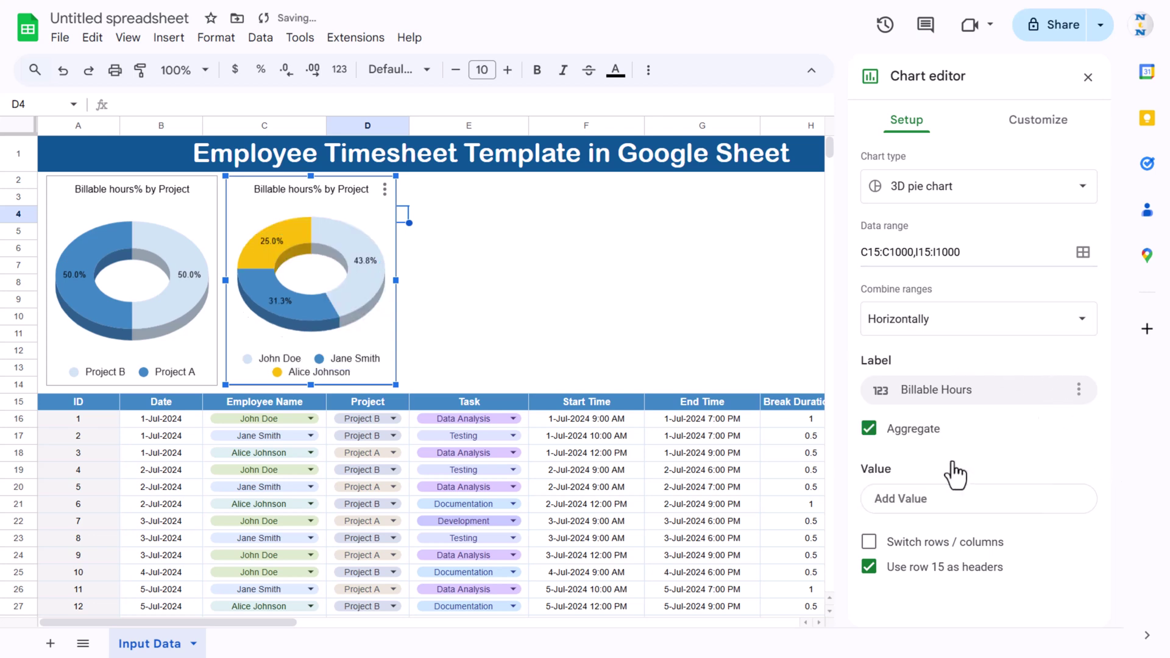
pyautogui.click(969, 519)
pyautogui.click(952, 576)
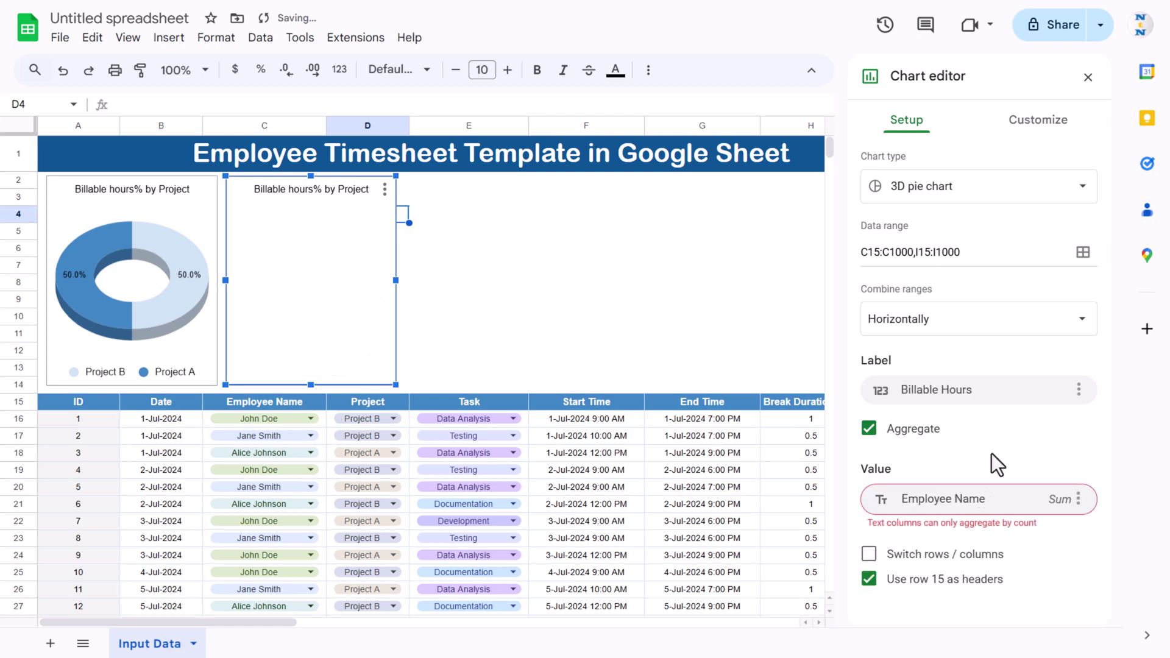
# Step: Set the copied chart's donut hole to 0%
pyautogui.click(1035, 122)
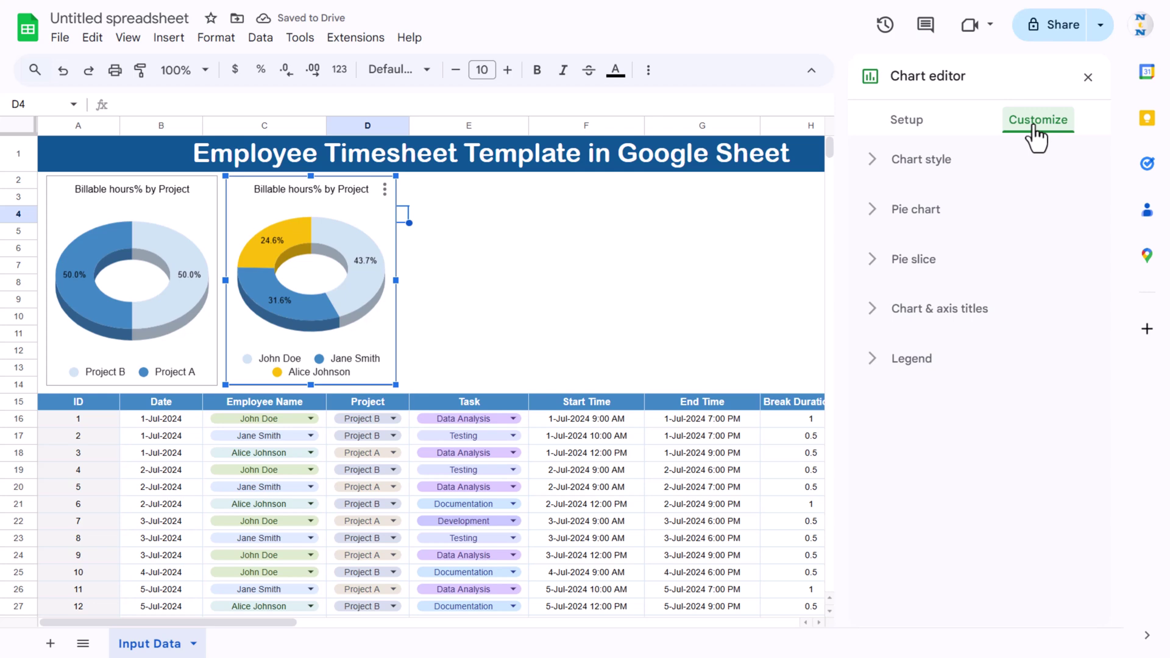
pyautogui.click(937, 264)
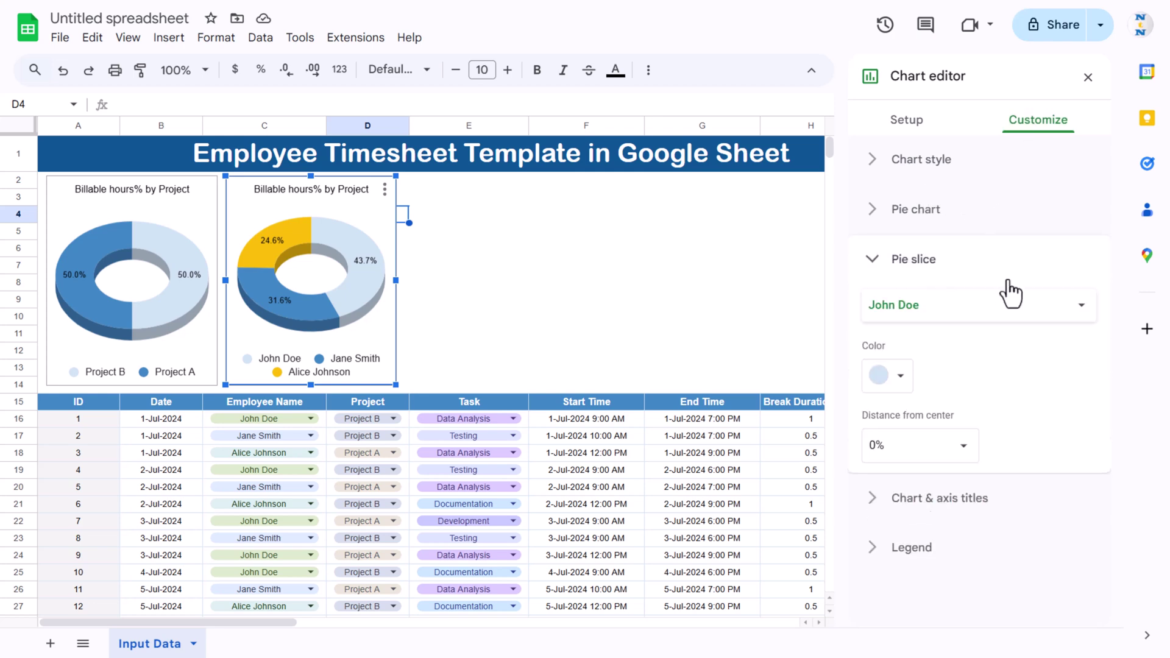
pyautogui.click(917, 213)
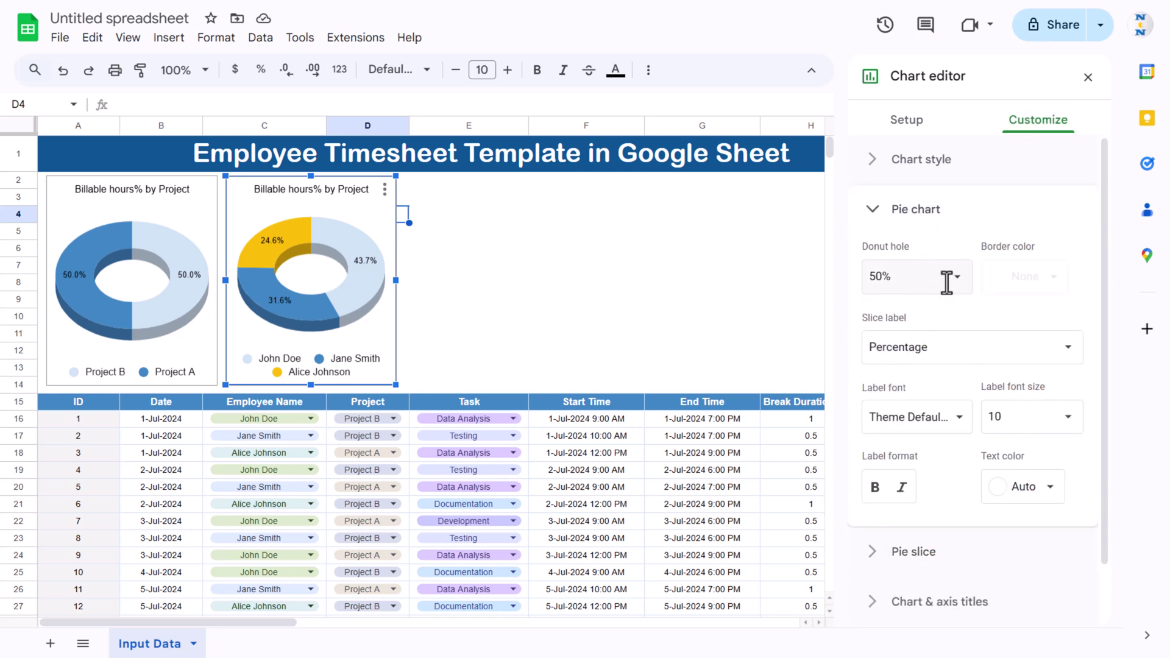
pyautogui.click(947, 282)
pyautogui.click(908, 314)
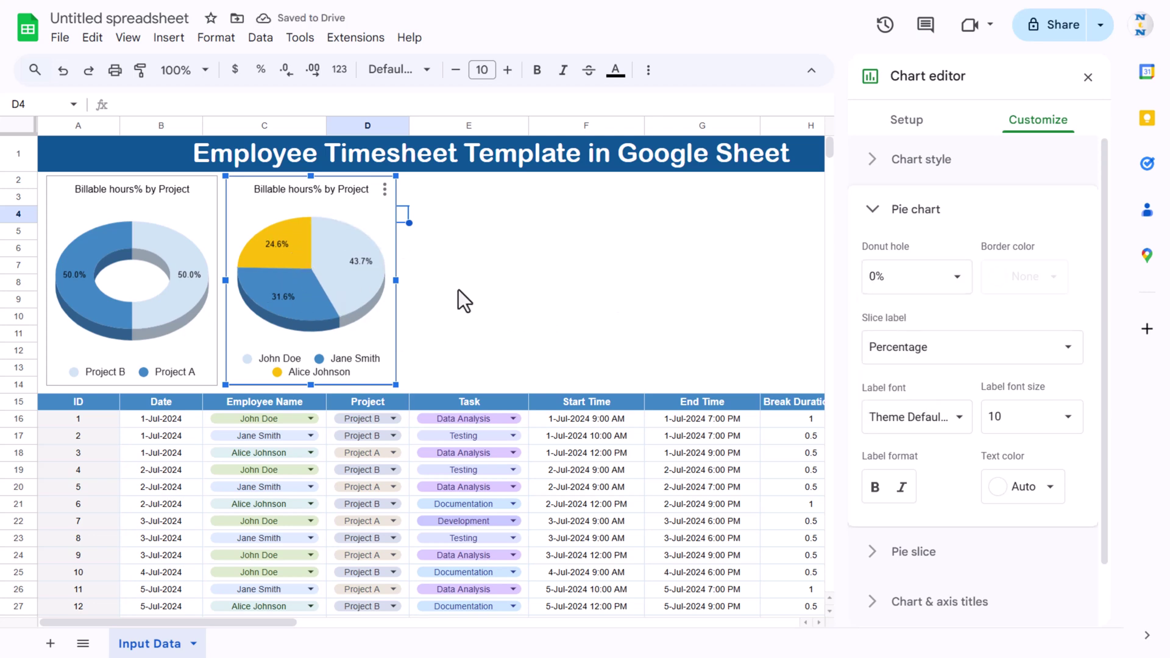
# Step: Retitle the copied chart "Billable hours% by Employee"
pyautogui.click(288, 193)
pyautogui.click(296, 191)
pyautogui.doubleClick(347, 190)
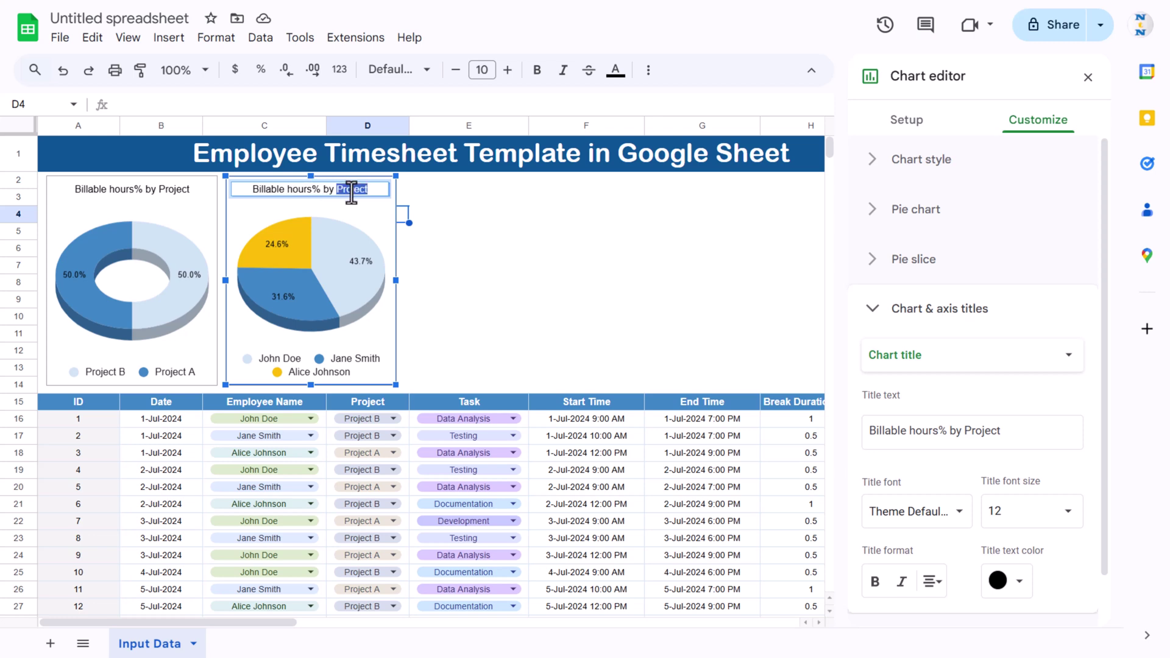
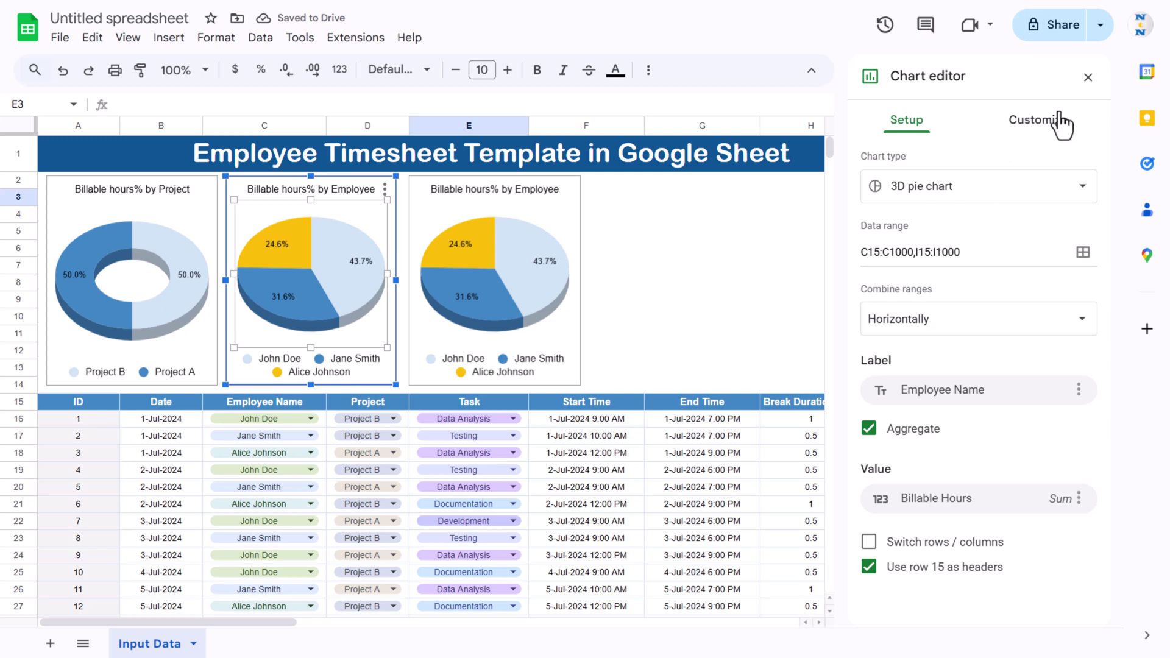
# Step: Set the donut hole of the middle "Billable hours% by Employee" chart to 25%
pyautogui.click(940, 262)
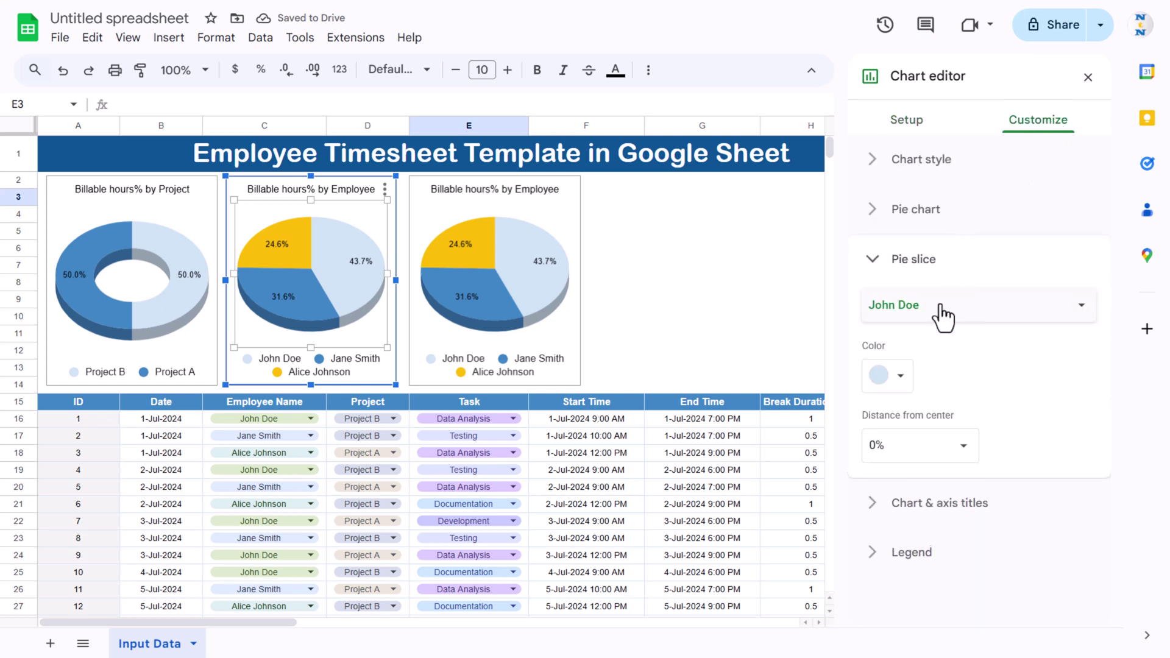
pyautogui.click(921, 212)
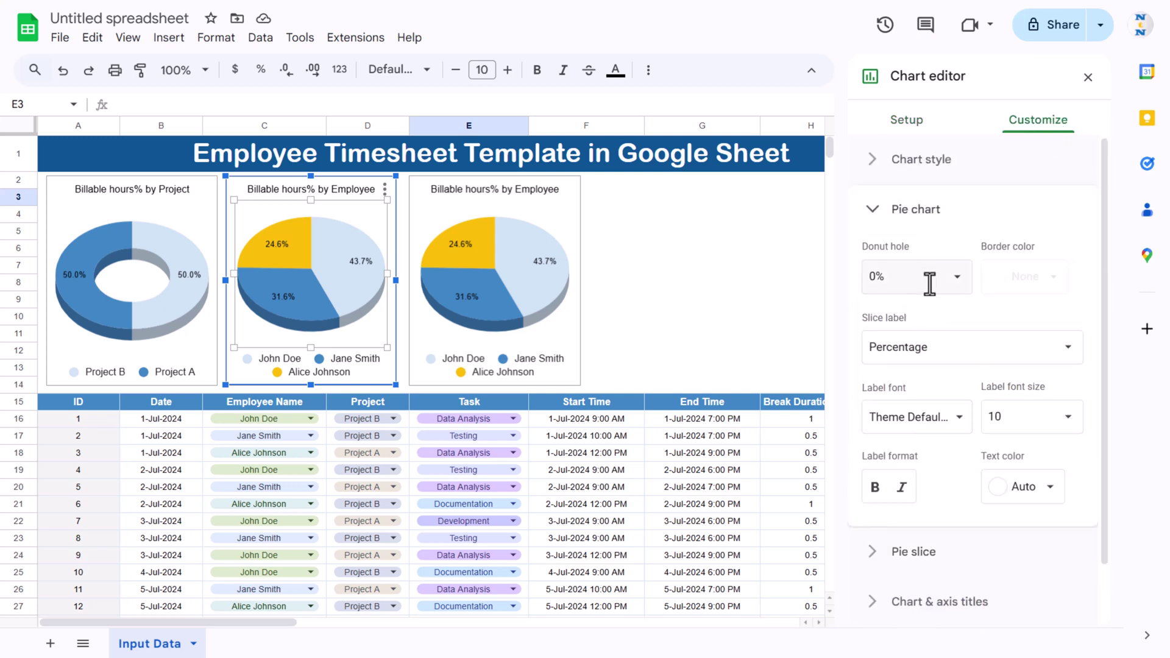
pyautogui.click(926, 281)
pyautogui.click(912, 339)
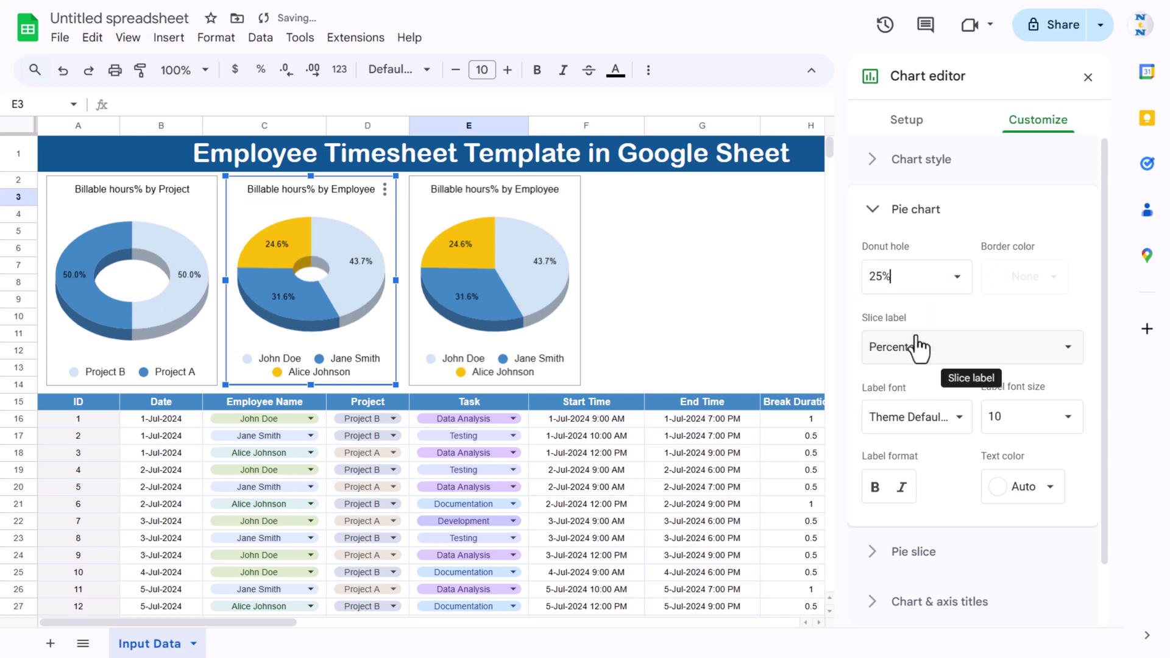
# Step: Change the third chart, the duplicate of the employee chart, to a bar chart
pyautogui.click(557, 221)
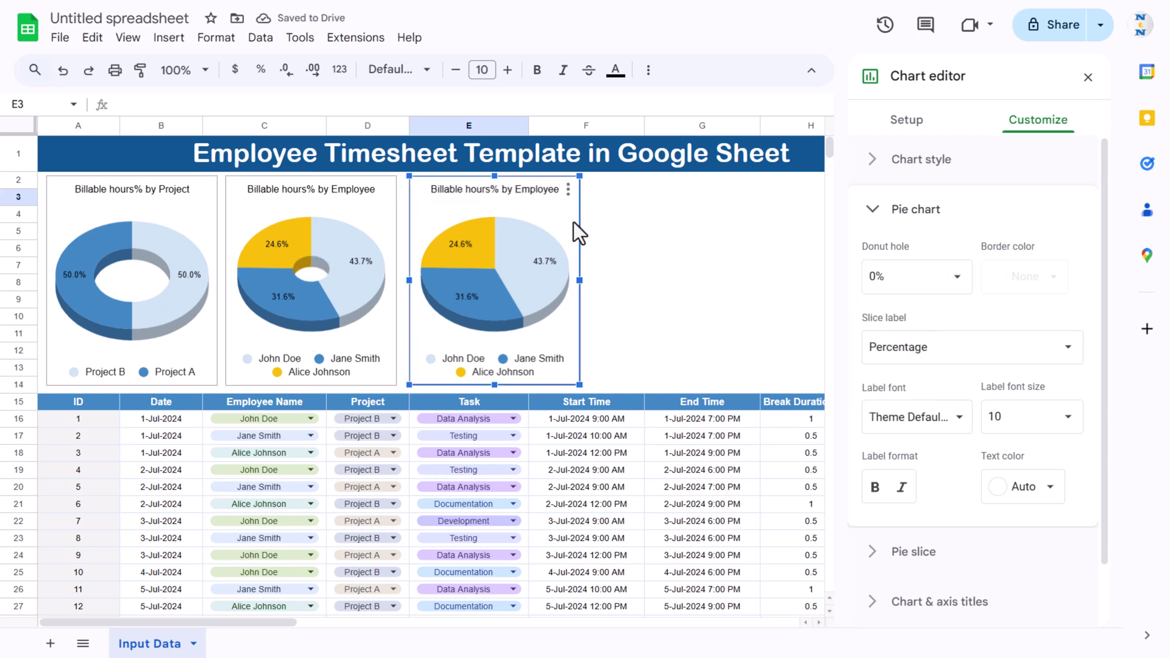
pyautogui.click(908, 120)
pyautogui.click(1036, 182)
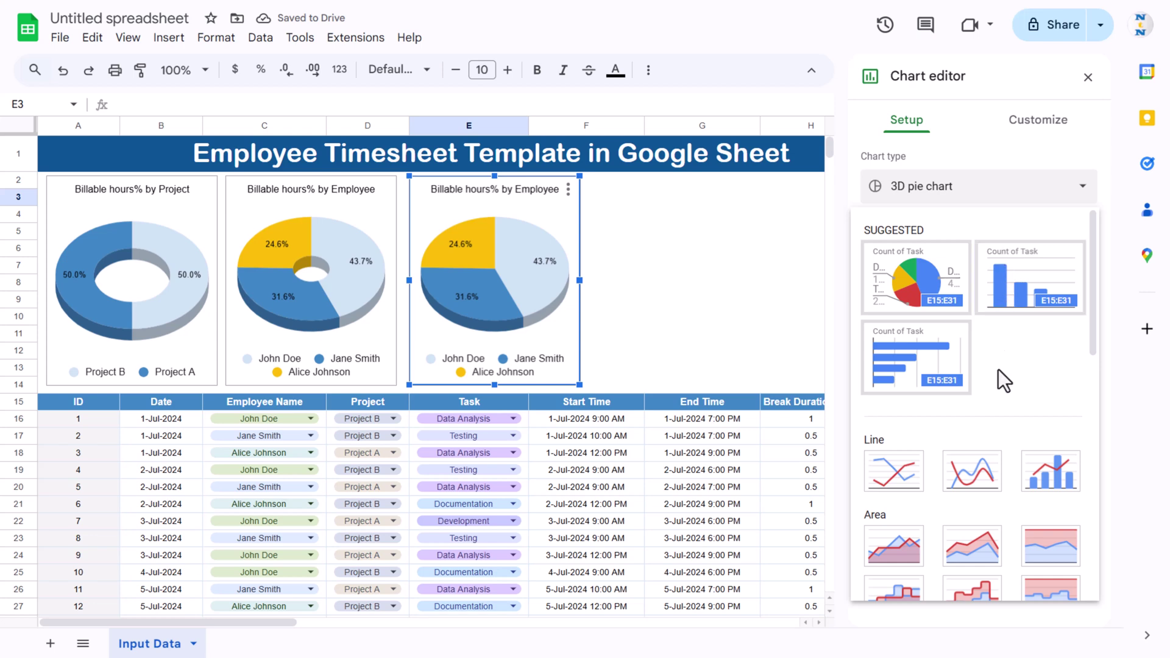
pyautogui.scroll(-5, 1000, 379)
pyautogui.click(901, 481)
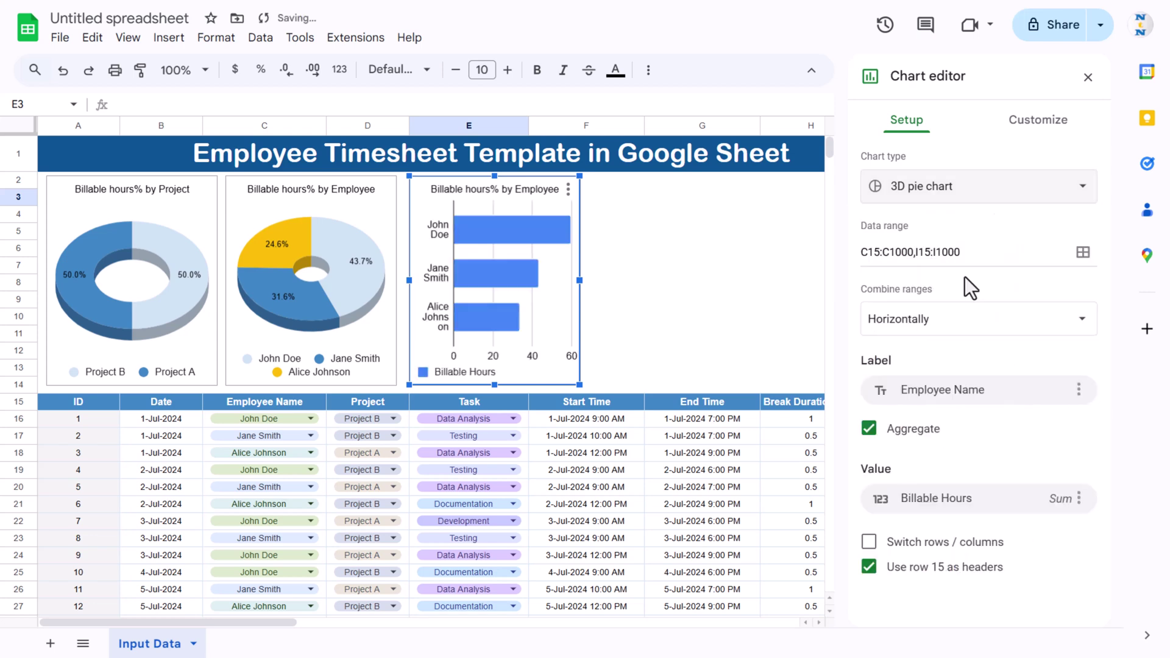
# Step: Give the bar chart a 3D style and widen it so it extends from column E into column G
pyautogui.click(1050, 122)
pyautogui.click(917, 162)
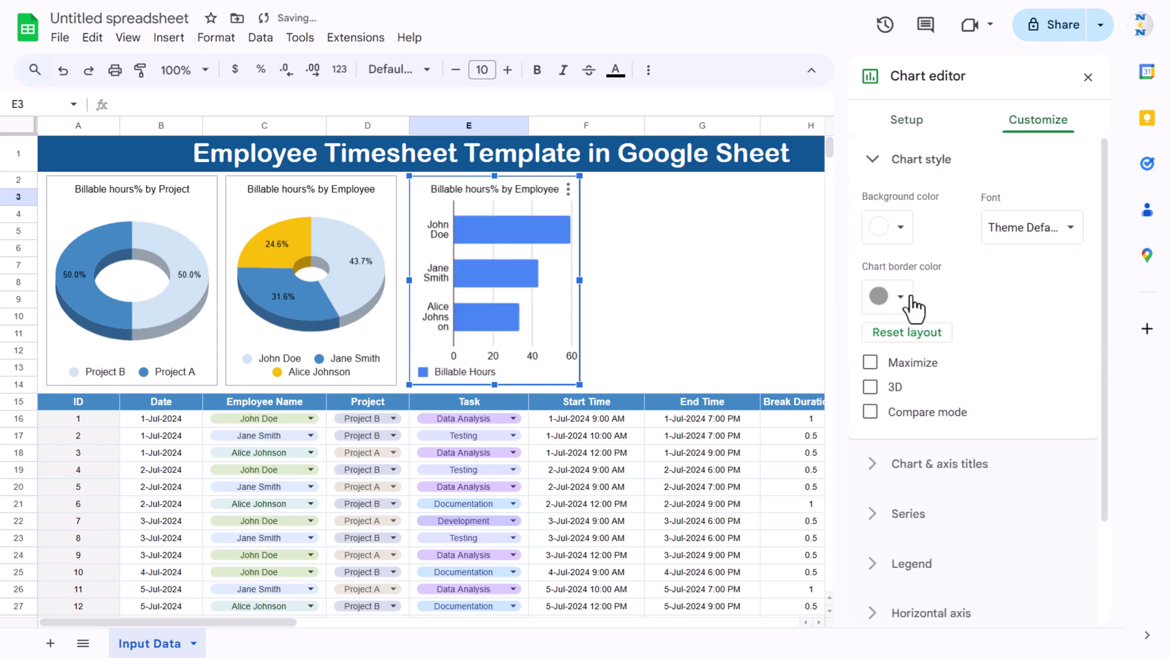
pyautogui.click(871, 387)
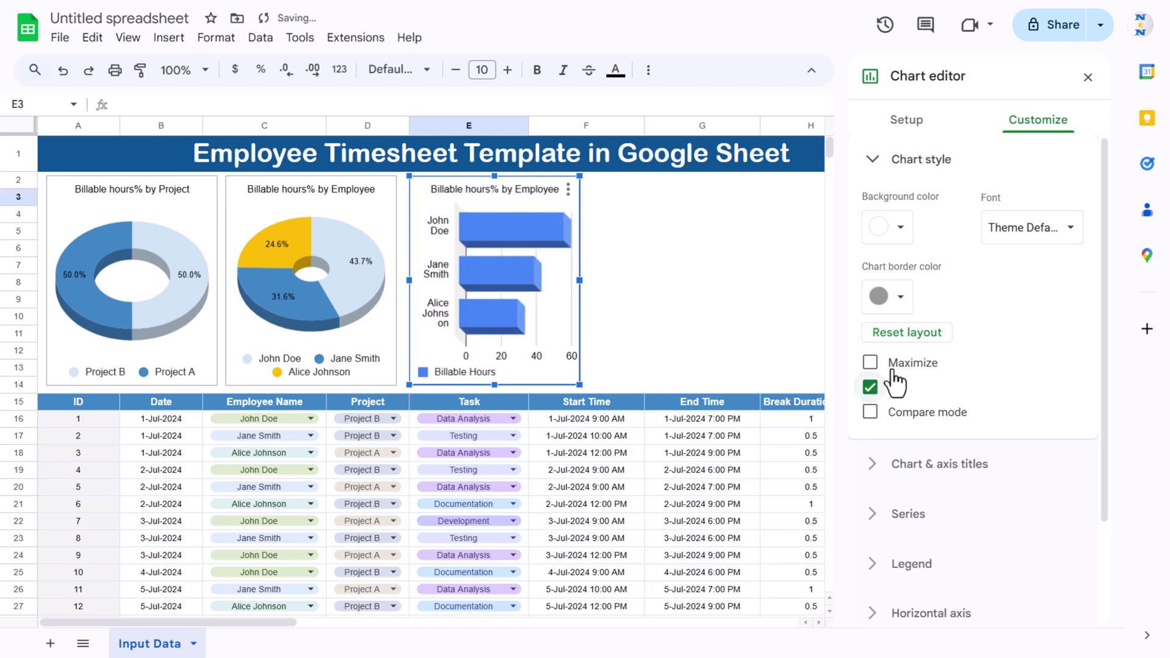
pyautogui.click(914, 127)
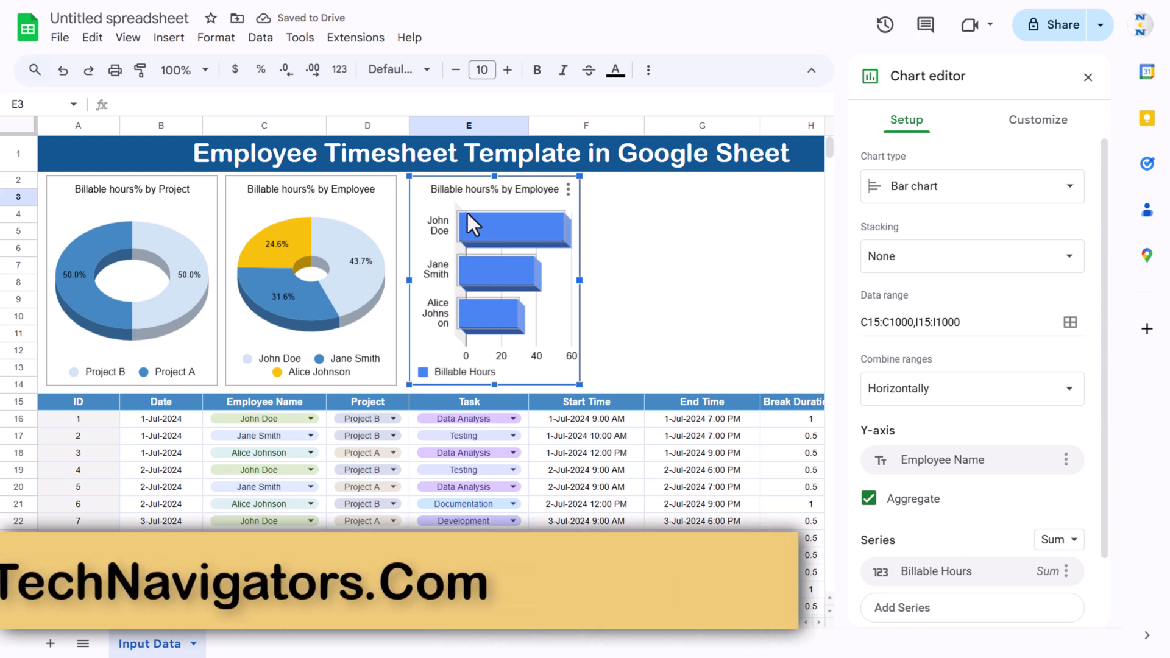
pyautogui.moveTo(587, 282); pyautogui.dragTo(693, 282)
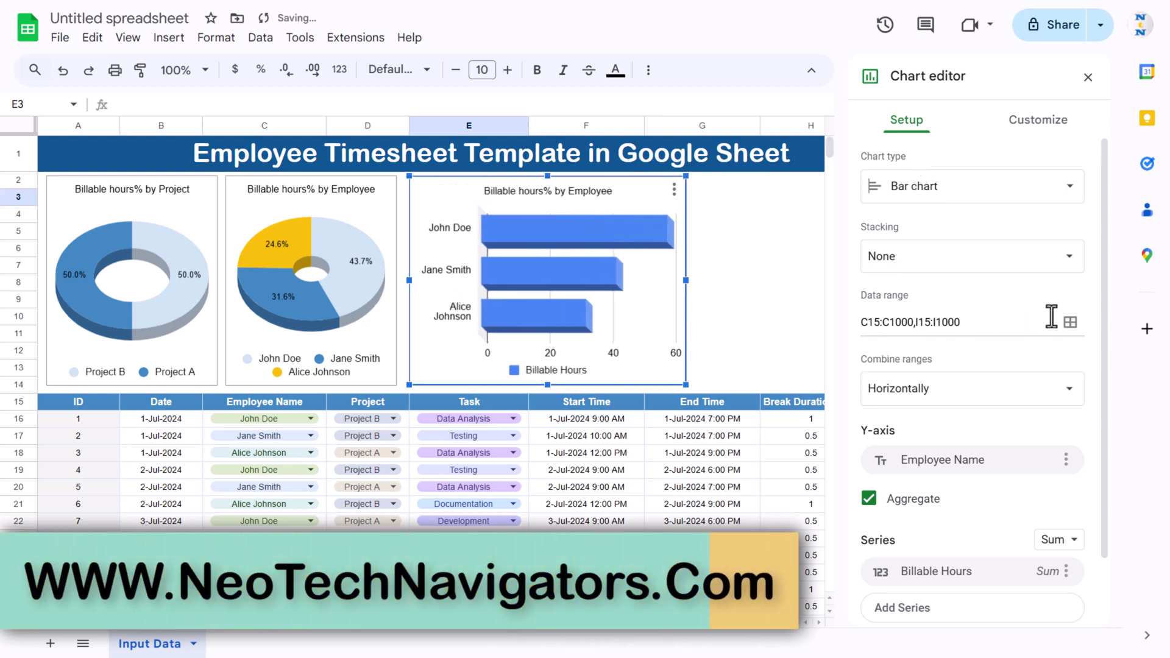
# Step: Replace the bar chart's first data range with the Task column, E15:E1000, keeping I15:I1000 as the second range
pyautogui.click(1069, 322)
pyautogui.click(554, 235)
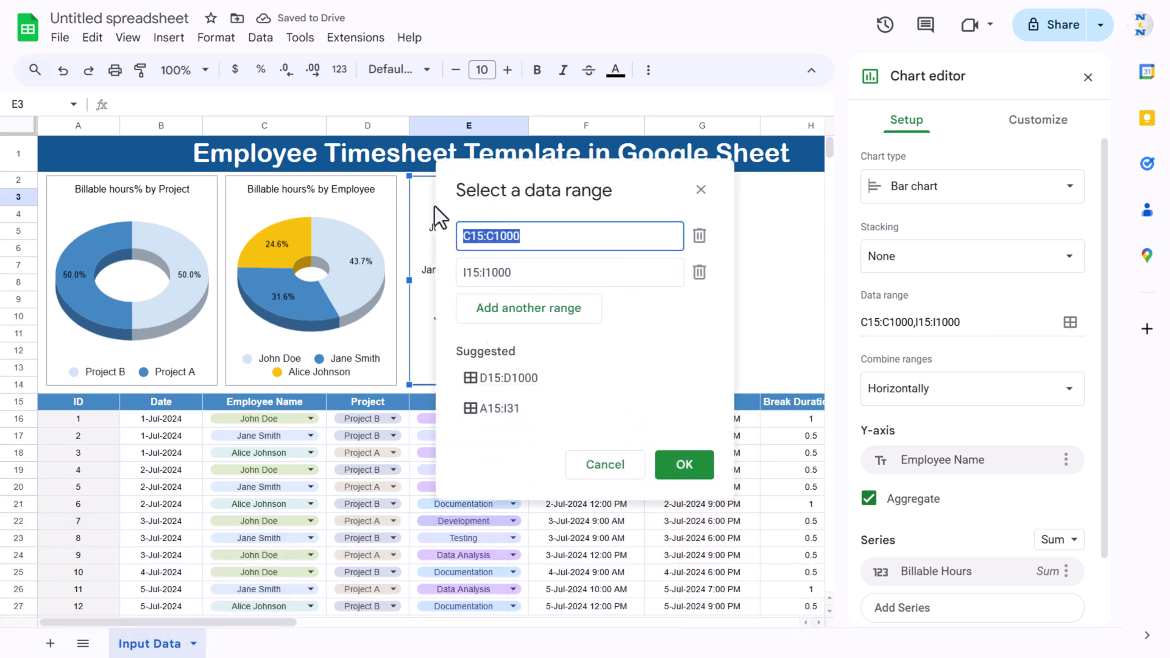
pyautogui.press('BackSpace')
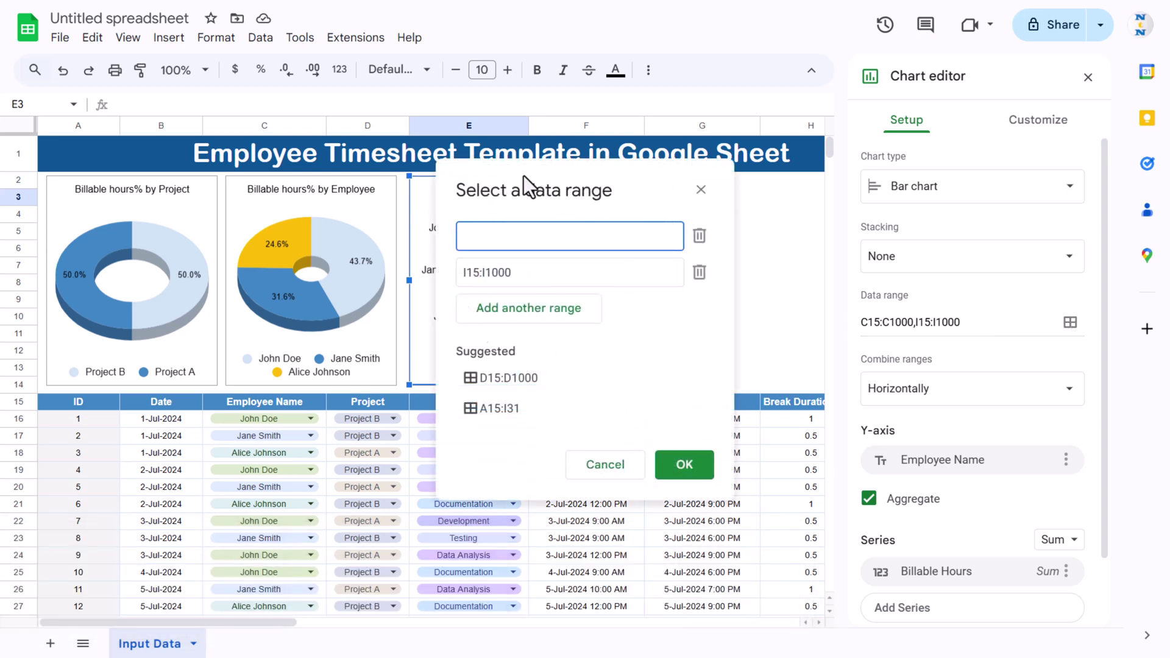
pyautogui.moveTo(525, 175); pyautogui.dragTo(754, 167)
pyautogui.click(485, 405)
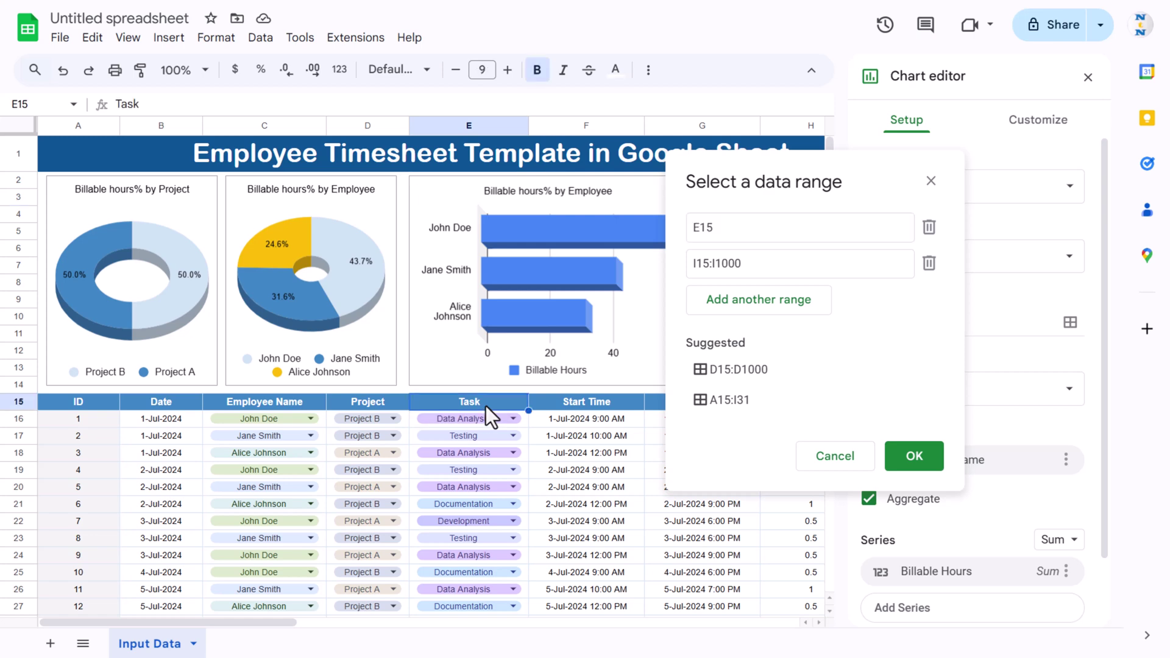
pyautogui.hotkey('ctrl', 'shift', 'Down')
pyautogui.hotkey('ctrl', 'shift', 'Down')
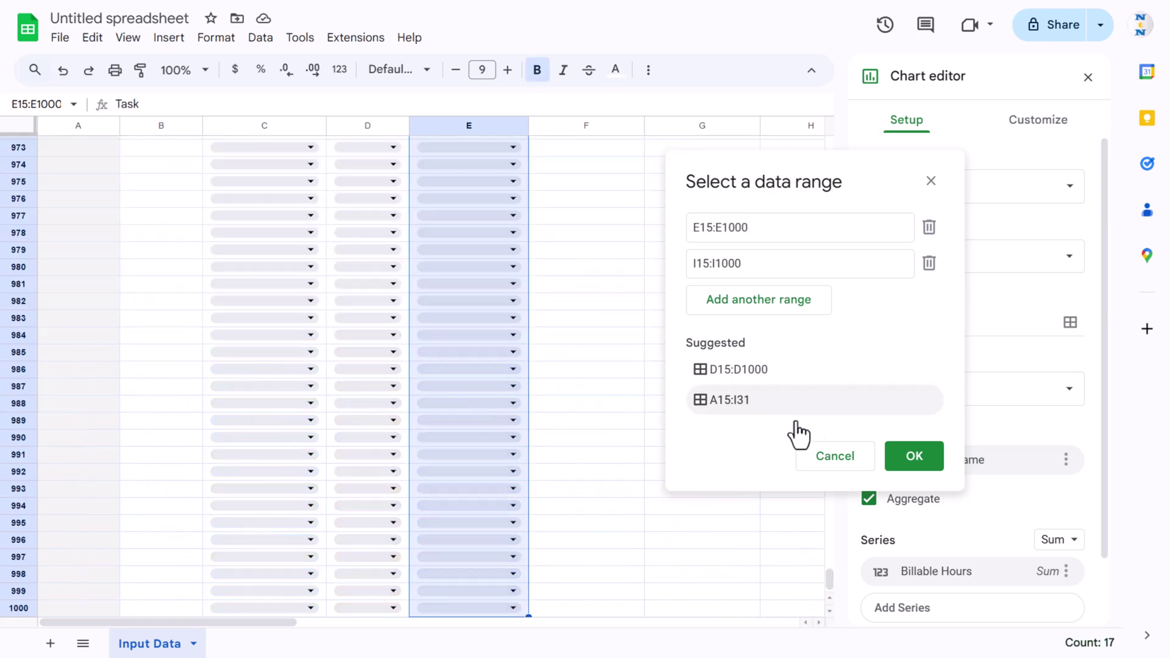
pyautogui.click(917, 460)
# Step: Set the bar chart's Y-axis to Task and add Billable Hours as its series
pyautogui.click(701, 386)
pyautogui.hotkey('ctrl', 'Up')
pyautogui.hotkey('ctrl', 'Up')
pyautogui.hotkey('ctrl', 'Up')
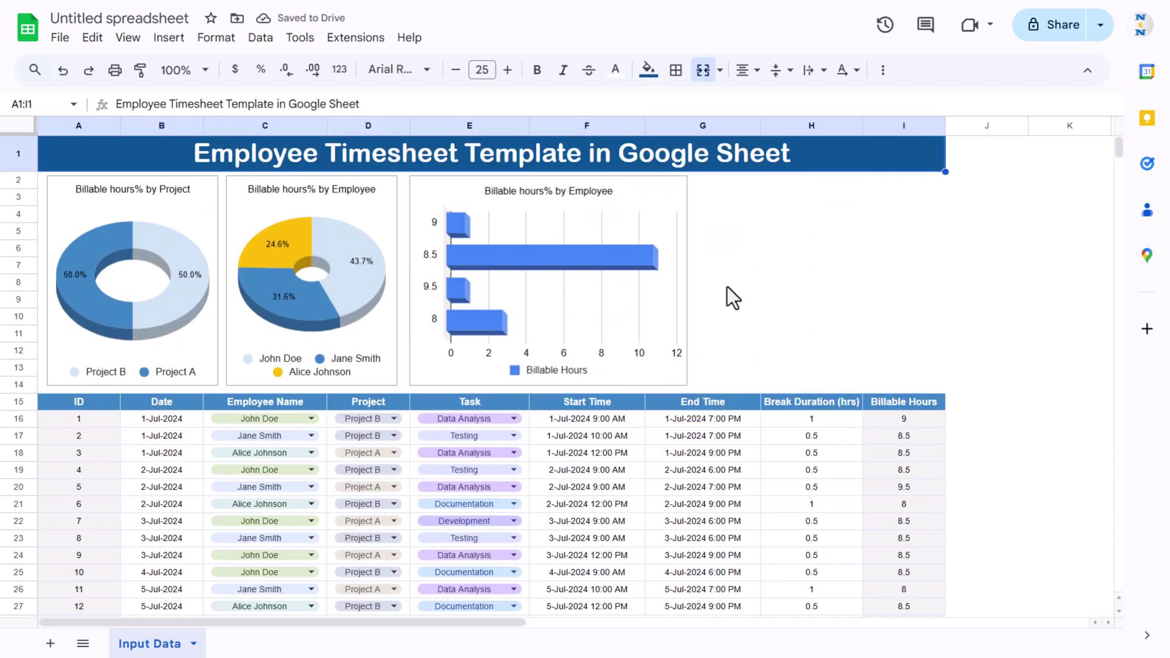
pyautogui.click(443, 198)
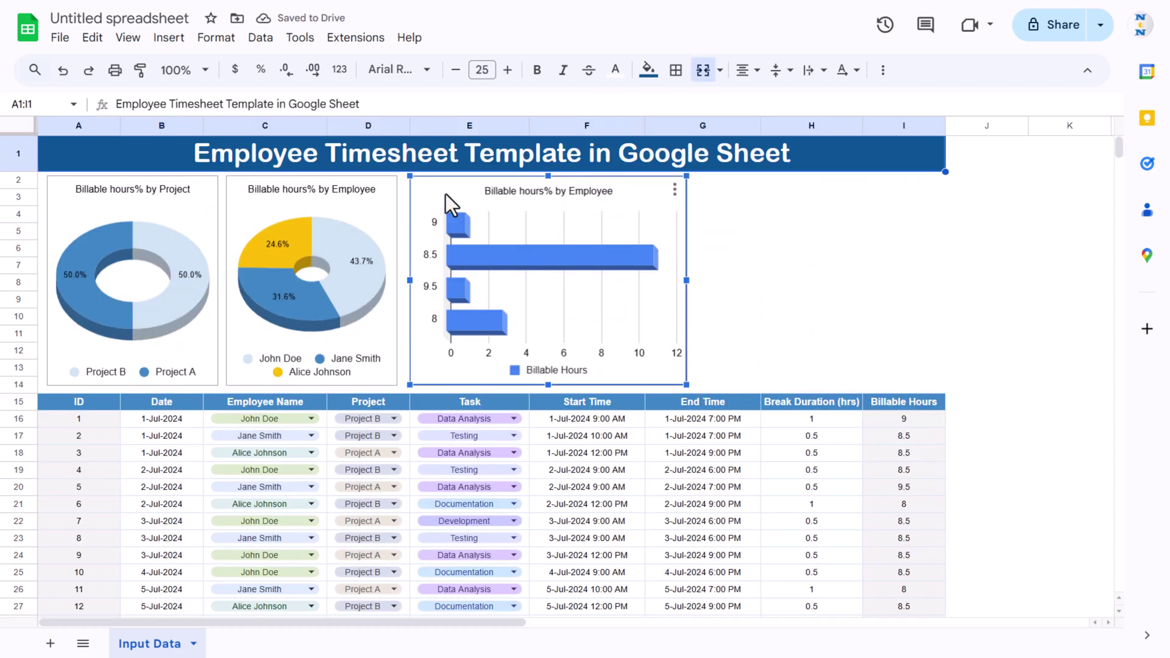
pyautogui.doubleClick(637, 360)
pyautogui.scroll(-3, 1019, 372)
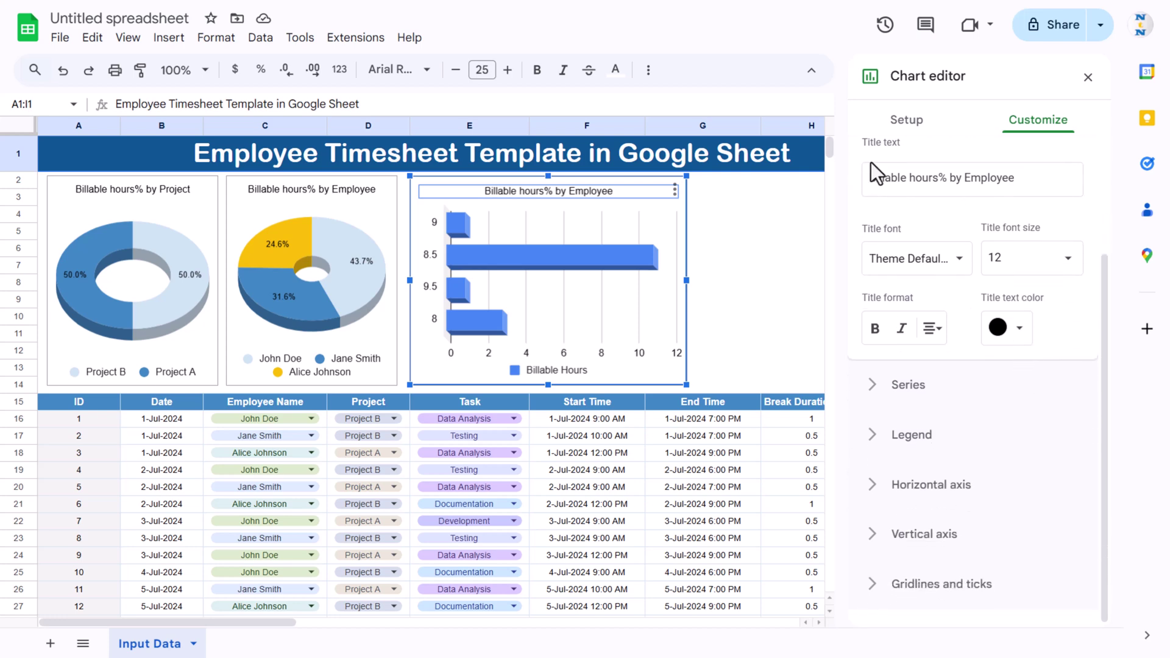
pyautogui.click(905, 122)
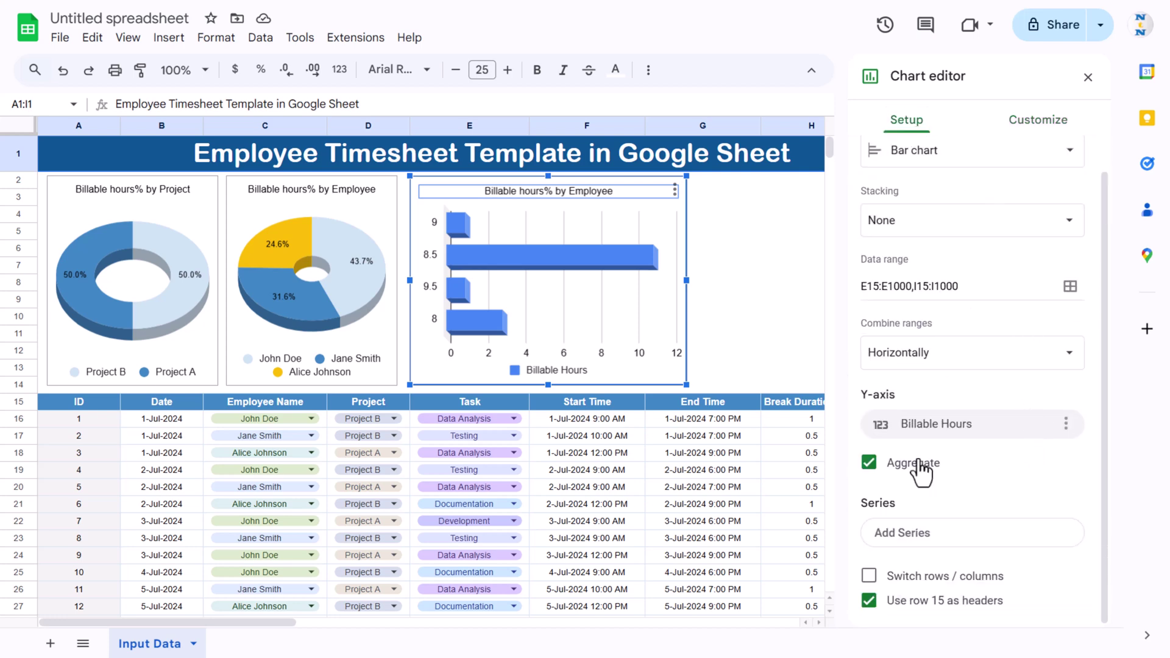
pyautogui.click(970, 426)
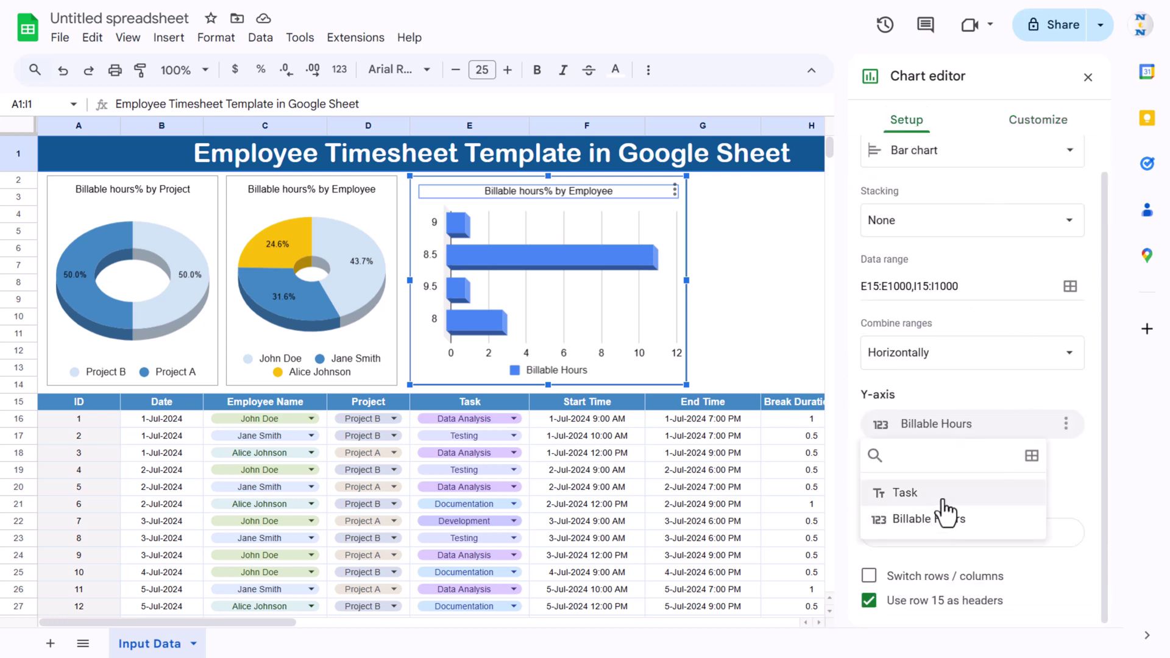
pyautogui.click(896, 493)
pyautogui.click(974, 549)
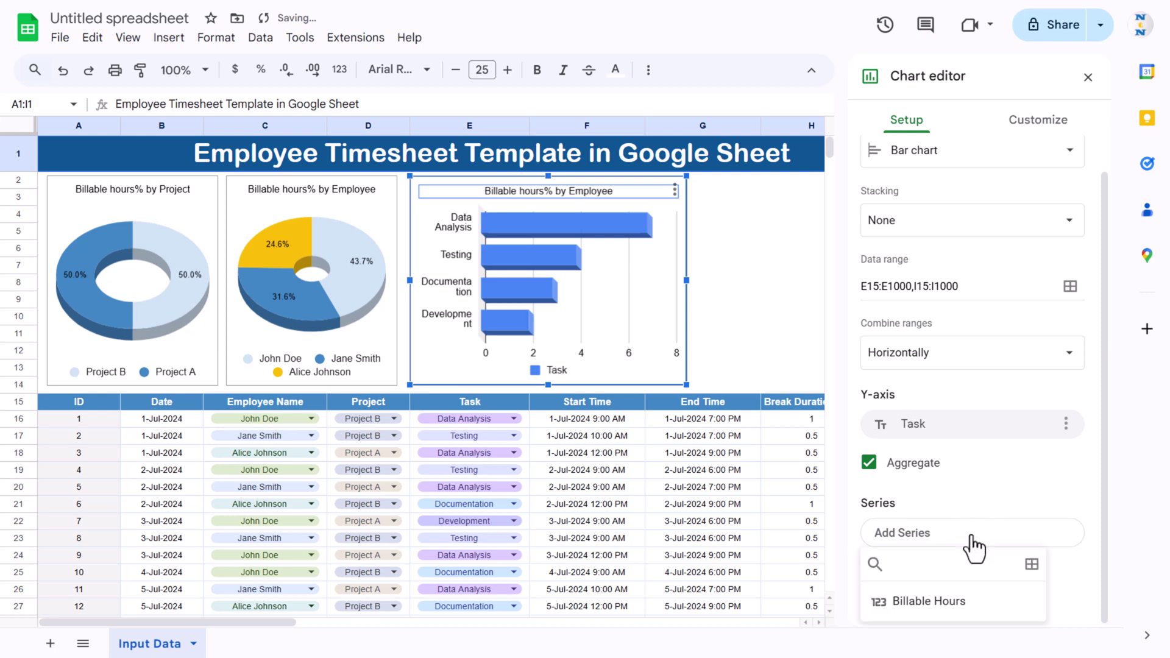
pyautogui.click(946, 611)
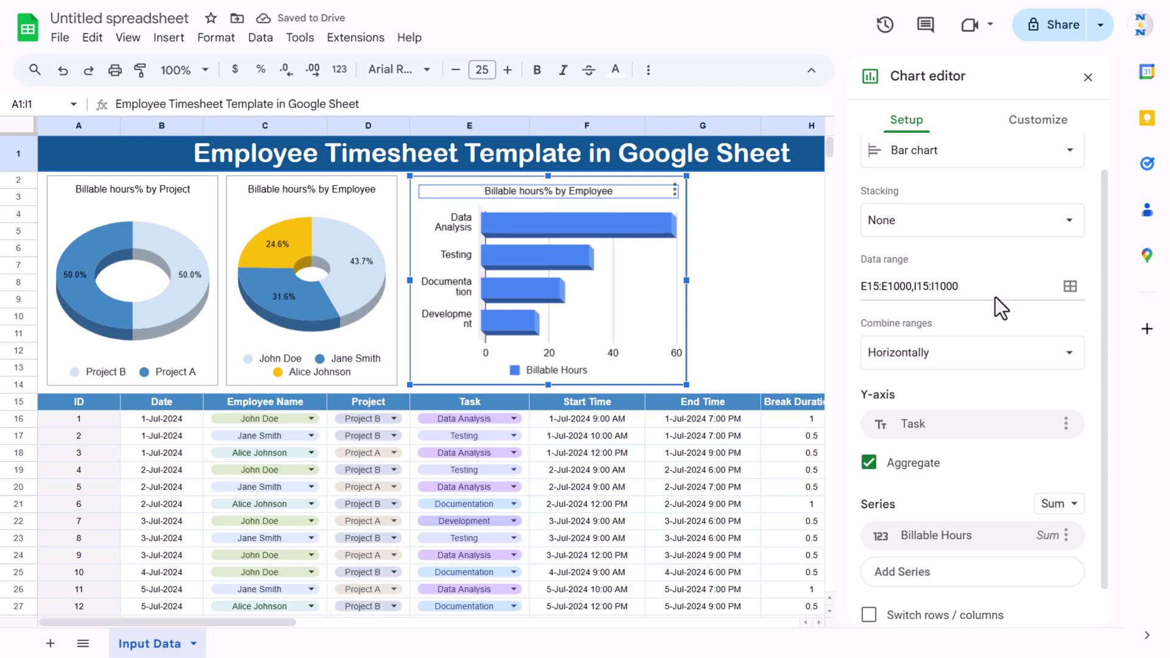
# Step: Fill the task bar chart's Billable Hours series with light blue and turn on its data labels
pyautogui.doubleClick(617, 222)
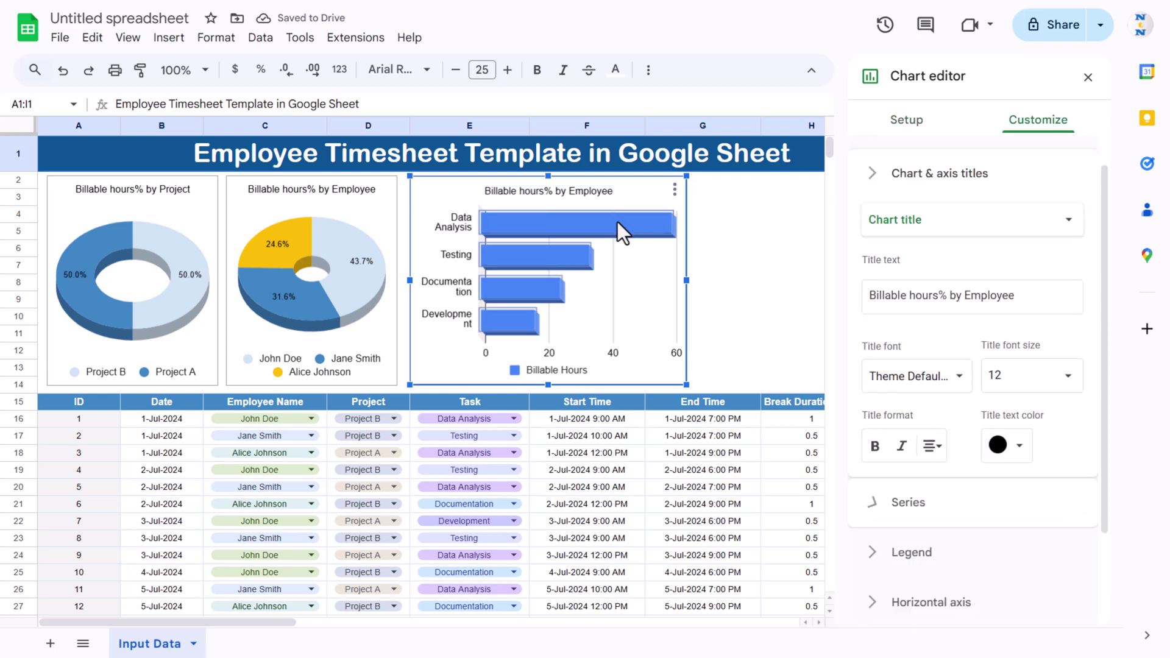
pyautogui.click(899, 122)
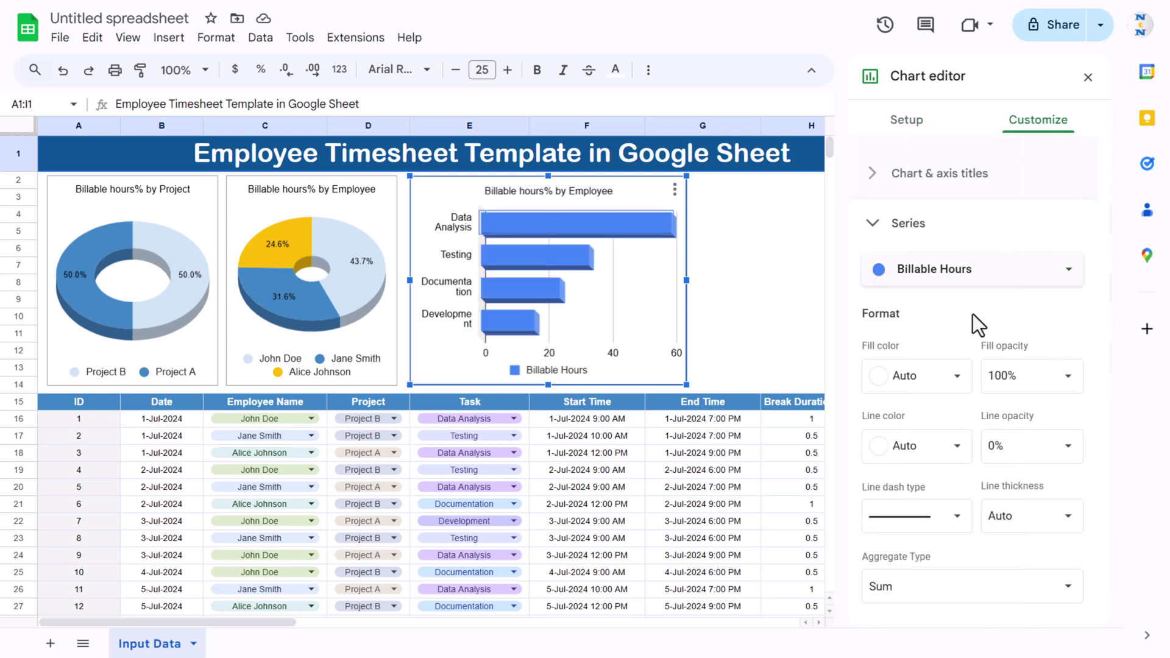
pyautogui.click(955, 391)
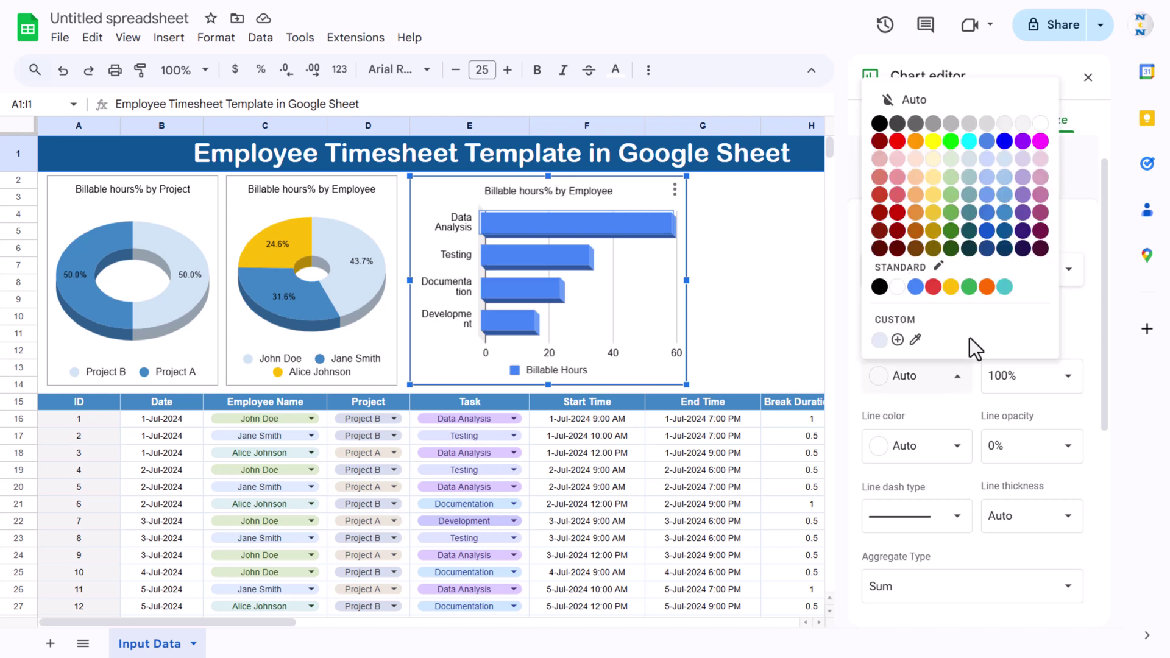
pyautogui.click(879, 340)
pyautogui.click(968, 378)
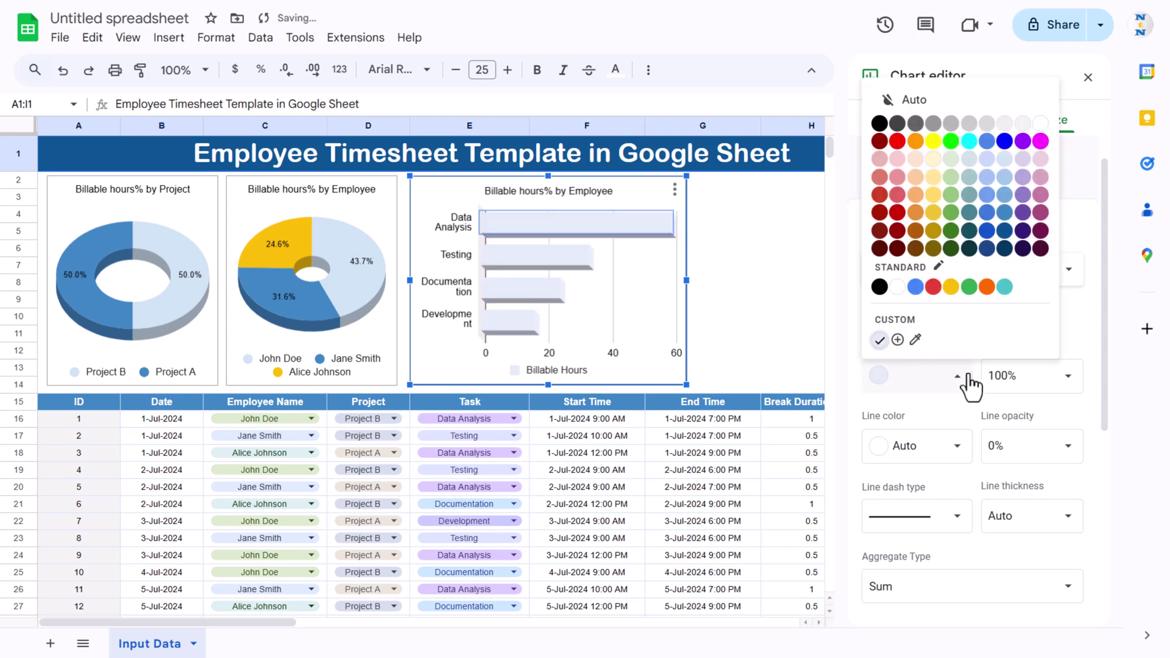
pyautogui.click(1005, 195)
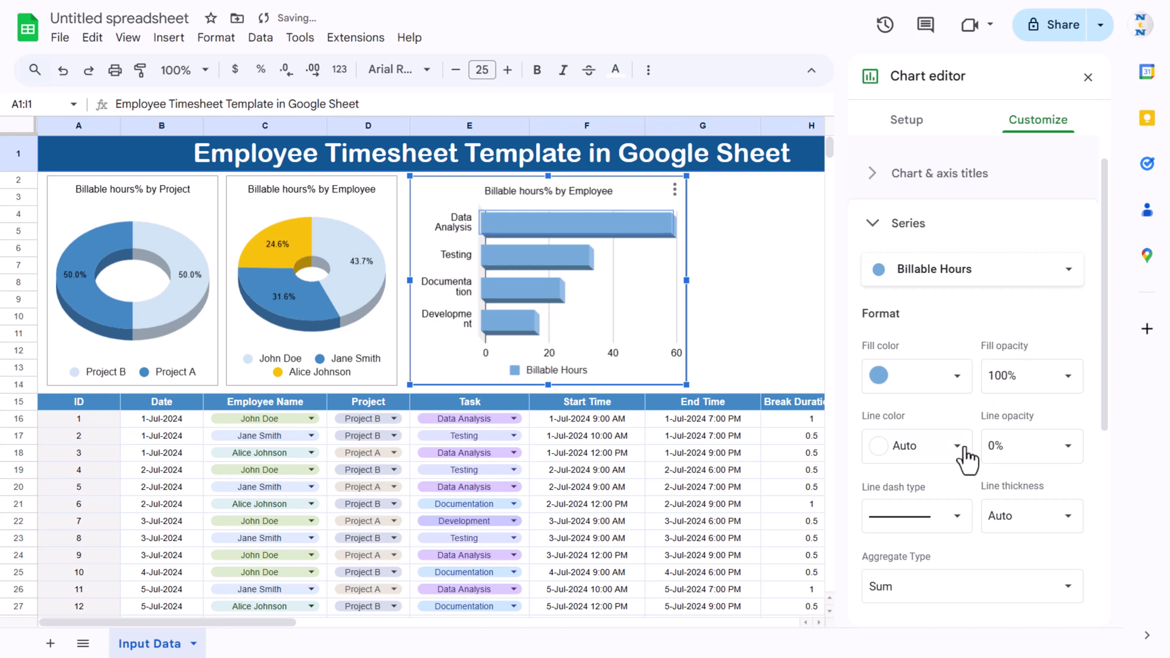
pyautogui.scroll(-3, 982, 365)
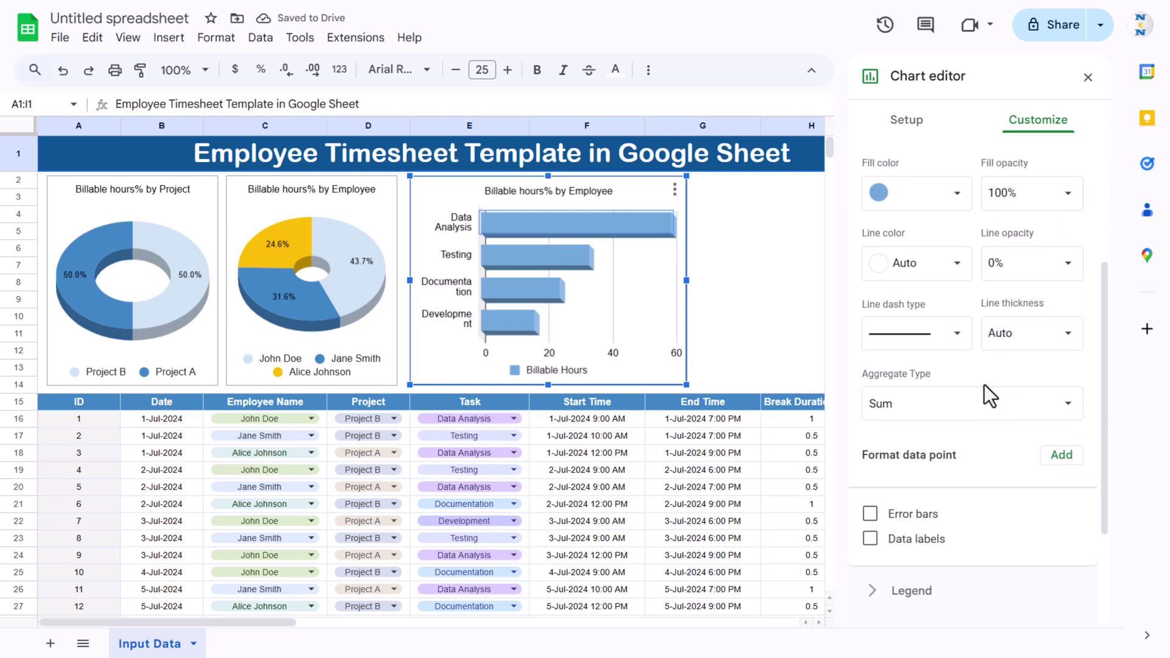
pyautogui.click(920, 542)
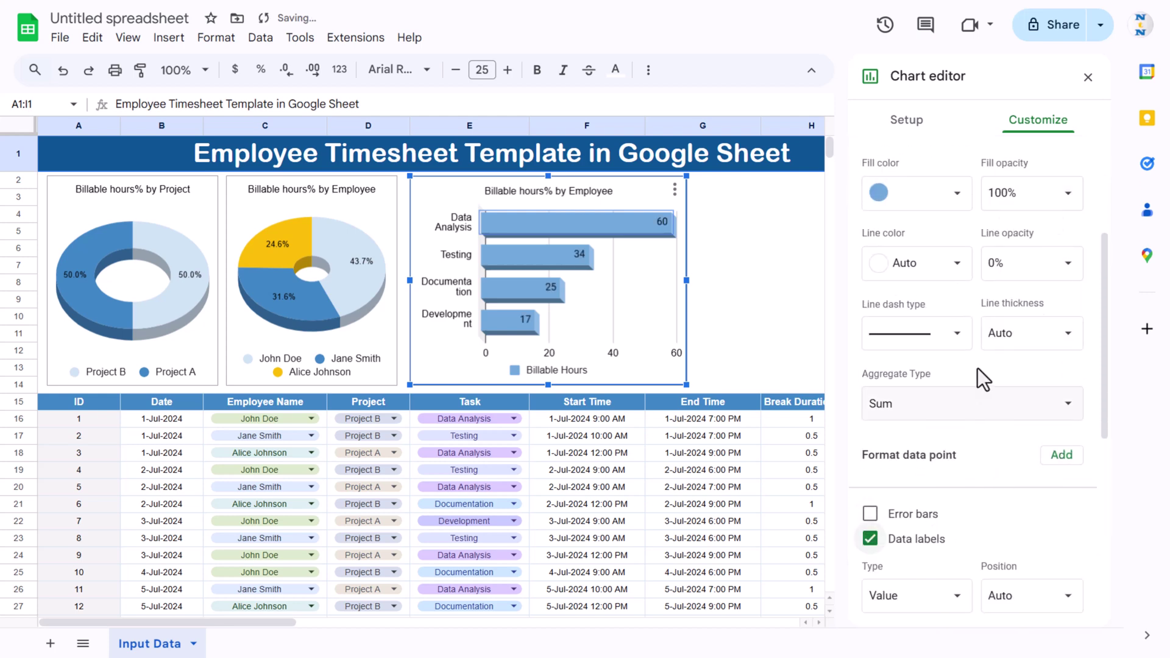
# Step: Set the font size of the bar chart's vertical axis labels and data labels to 10
pyautogui.click(453, 275)
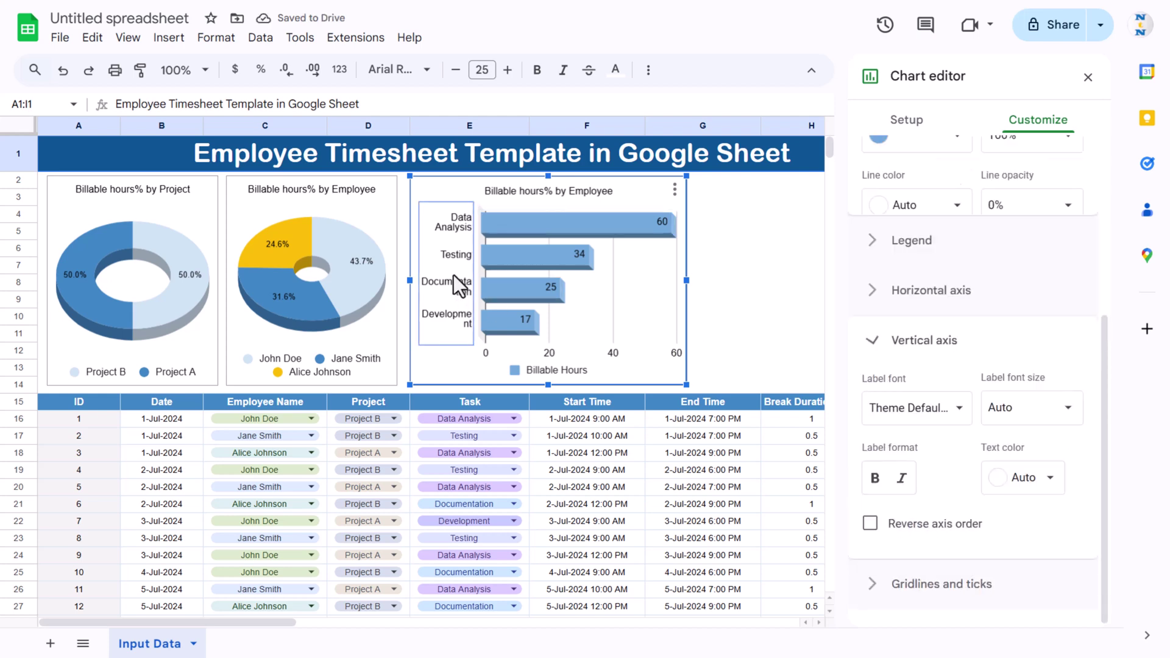
pyautogui.click(1066, 409)
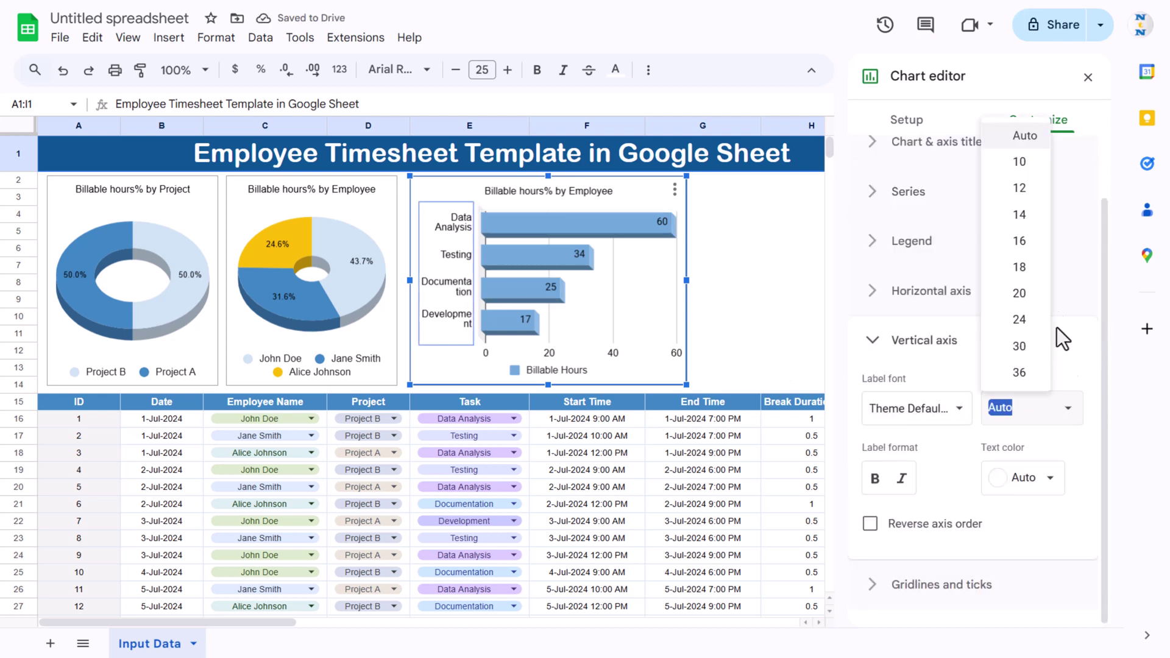
pyautogui.click(1030, 161)
pyautogui.click(660, 225)
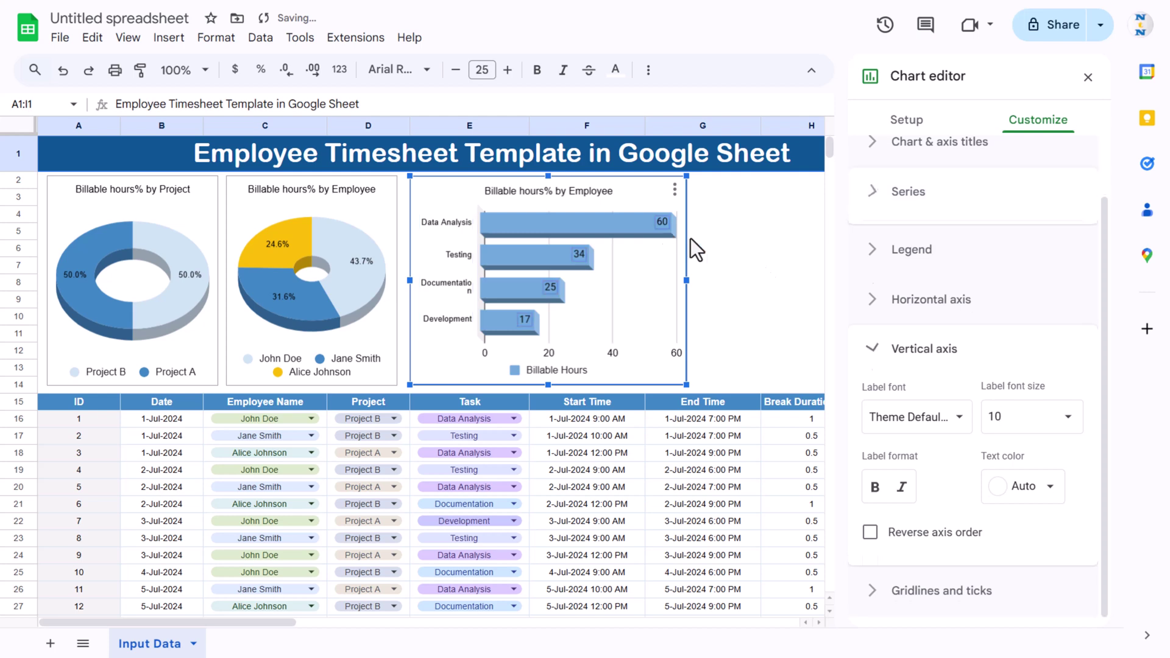
pyautogui.click(1027, 207)
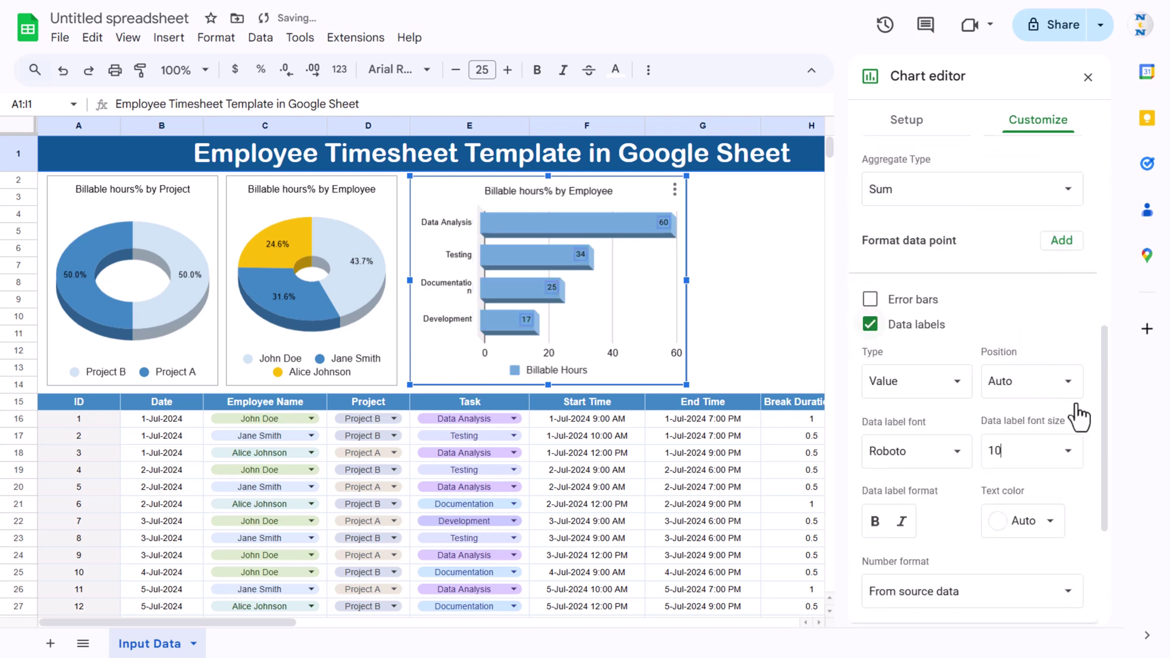
# Step: Turn off the major gridlines for the bar chart's horizontal axis and close the chart editor
pyautogui.click(612, 312)
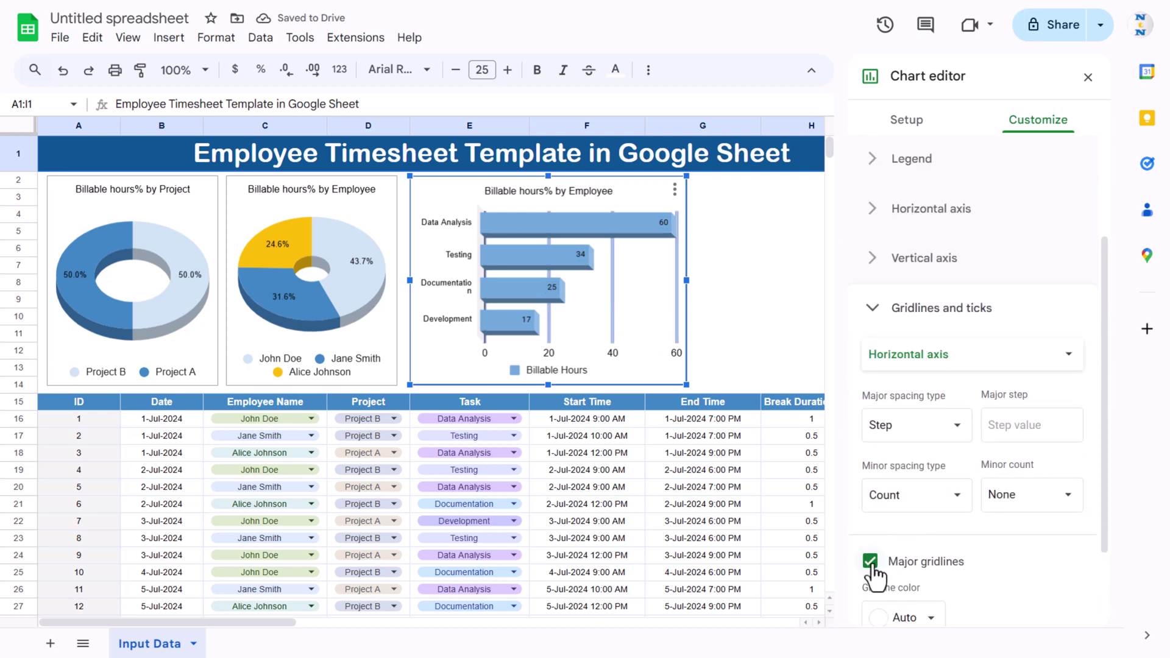
pyautogui.click(871, 563)
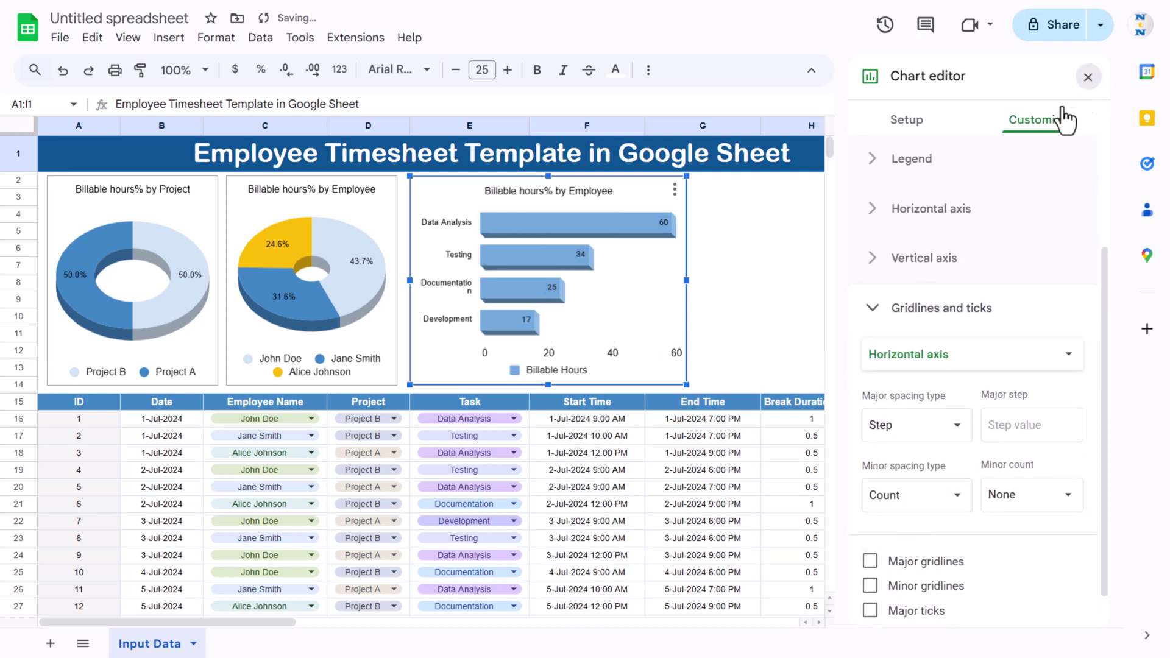
pyautogui.click(1088, 77)
# Step: Change the bar chart's title to "Billable hours by Task"
pyautogui.doubleClick(561, 190)
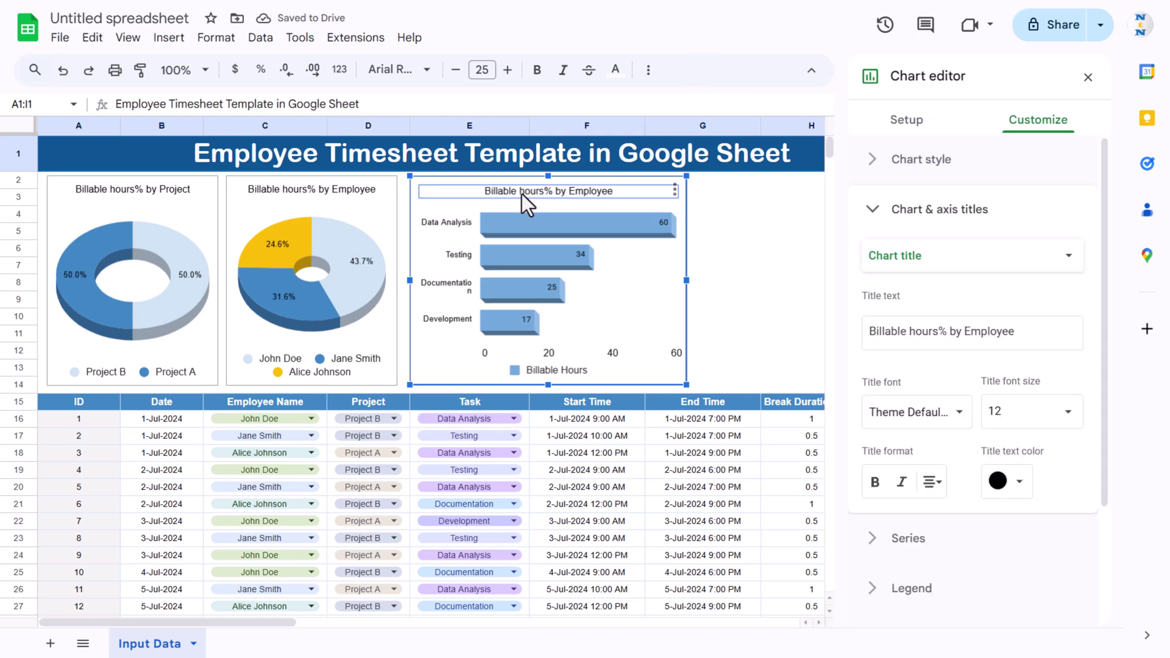
pyautogui.click(543, 191)
pyautogui.press('BackSpace')
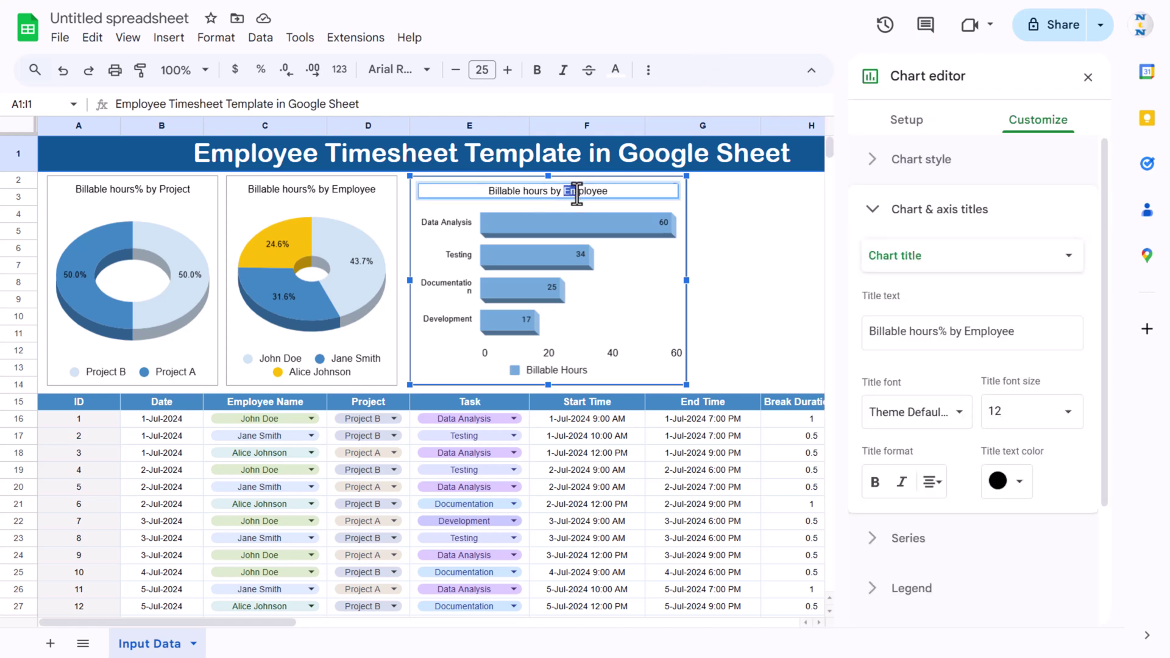
pyautogui.write('Task')
pyautogui.press('Return')
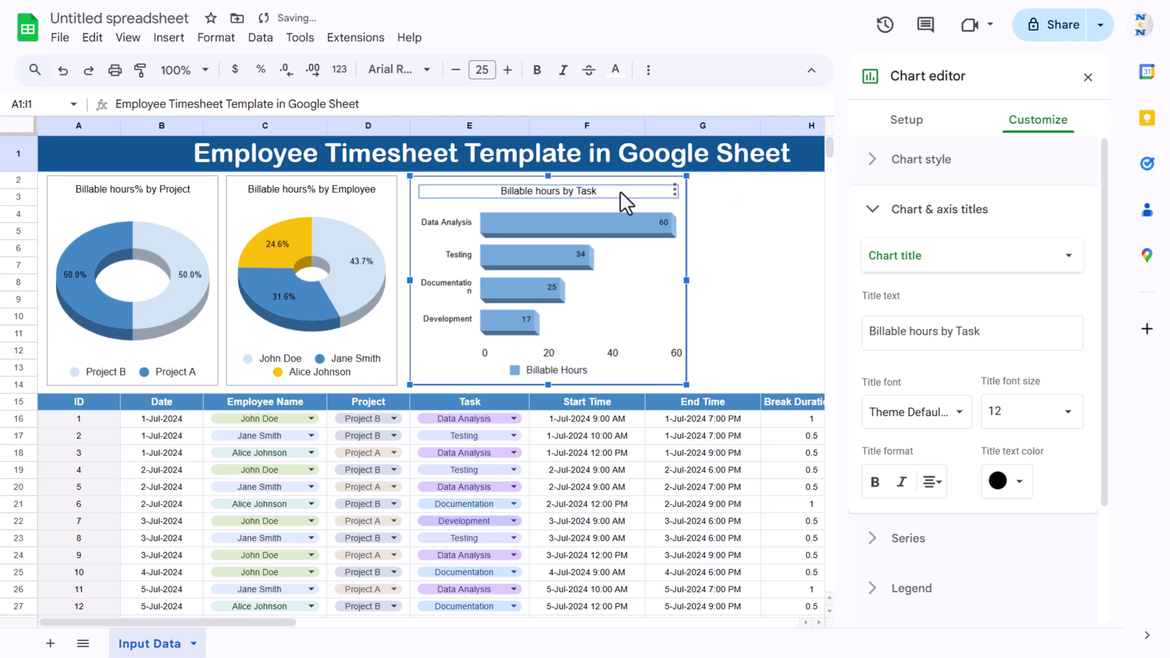
pyautogui.click(822, 230)
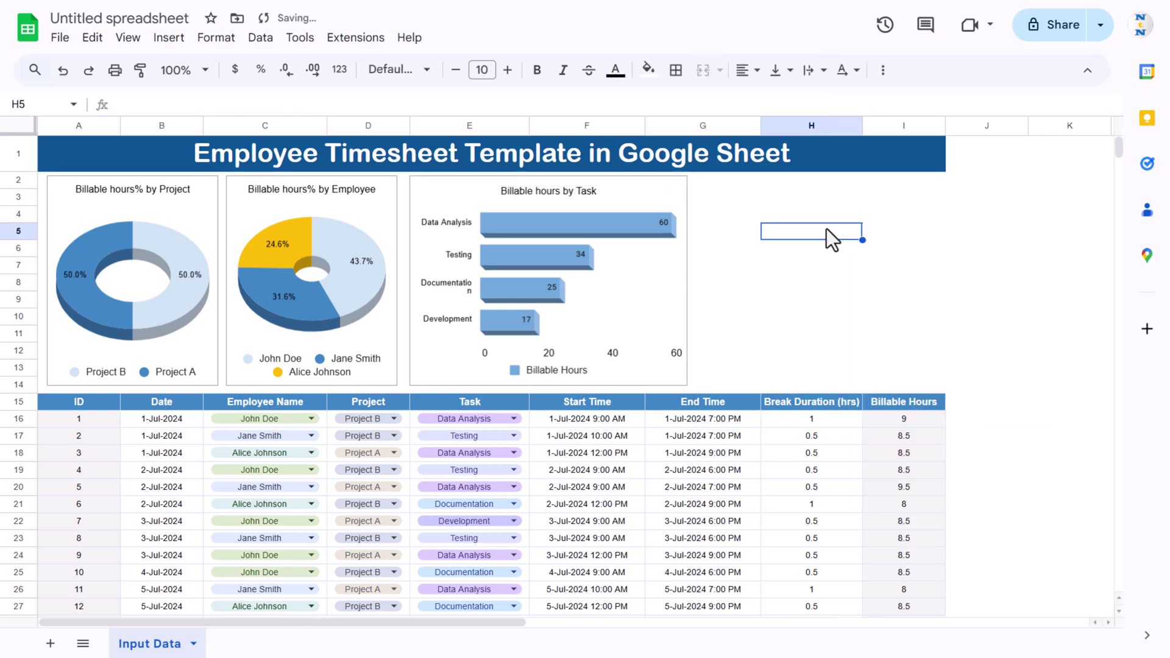
# Step: Nudge the task bar chart toward the employee chart and place a duplicate of it on the other side
pyautogui.click(681, 201)
pyautogui.press('Left')
pyautogui.press('Left')
pyautogui.press('Left')
pyautogui.press('Left')
pyautogui.hotkey('ctrl', 'c')
pyautogui.click(733, 185)
pyautogui.hotkey('ctrl', 'v')
pyautogui.moveTo(753, 188); pyautogui.dragTo(723, 189)
# Step: Narrow the original task chart to end in column F, then fit the duplicate beside it out to column I's edge
pyautogui.click(677, 277)
pyautogui.moveTo(674, 280); pyautogui.dragTo(627, 281)
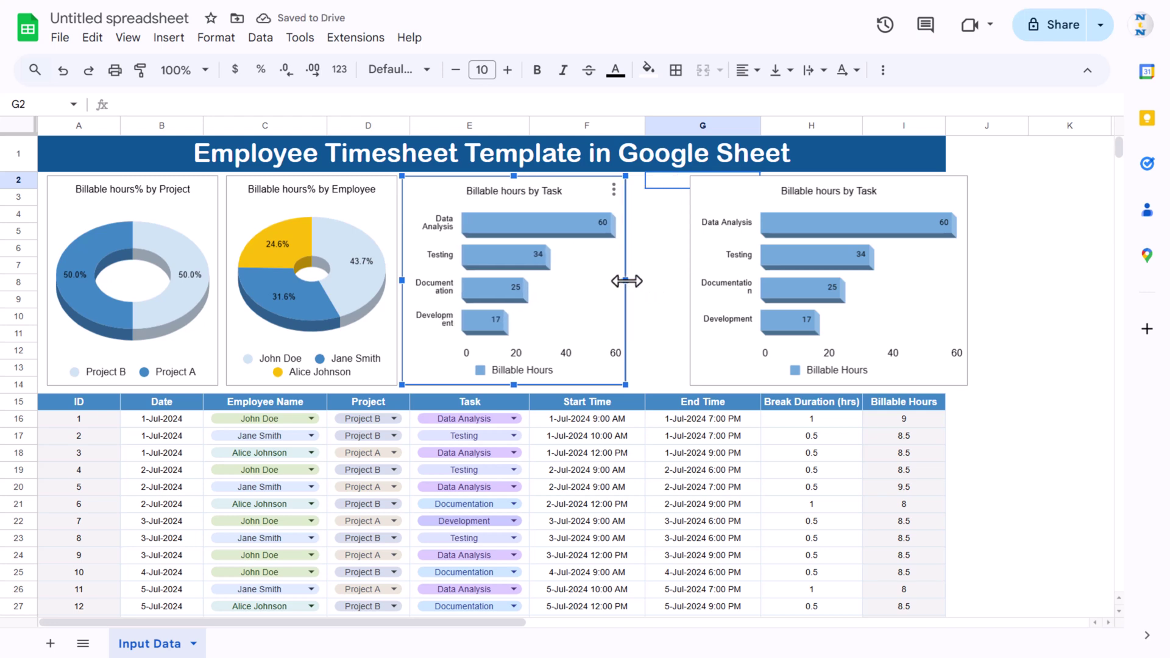
pyautogui.moveTo(714, 195); pyautogui.dragTo(655, 195)
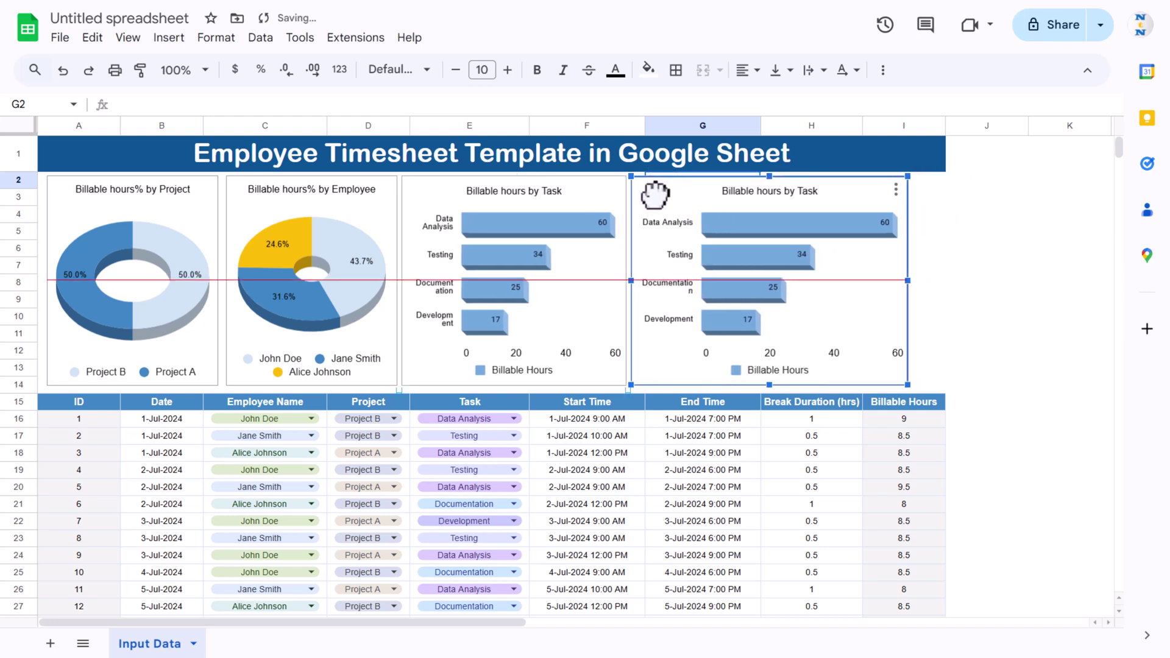
pyautogui.moveTo(908, 281); pyautogui.dragTo(943, 285)
# Step: Change the duplicated task chart to a line chart
pyautogui.doubleClick(917, 253)
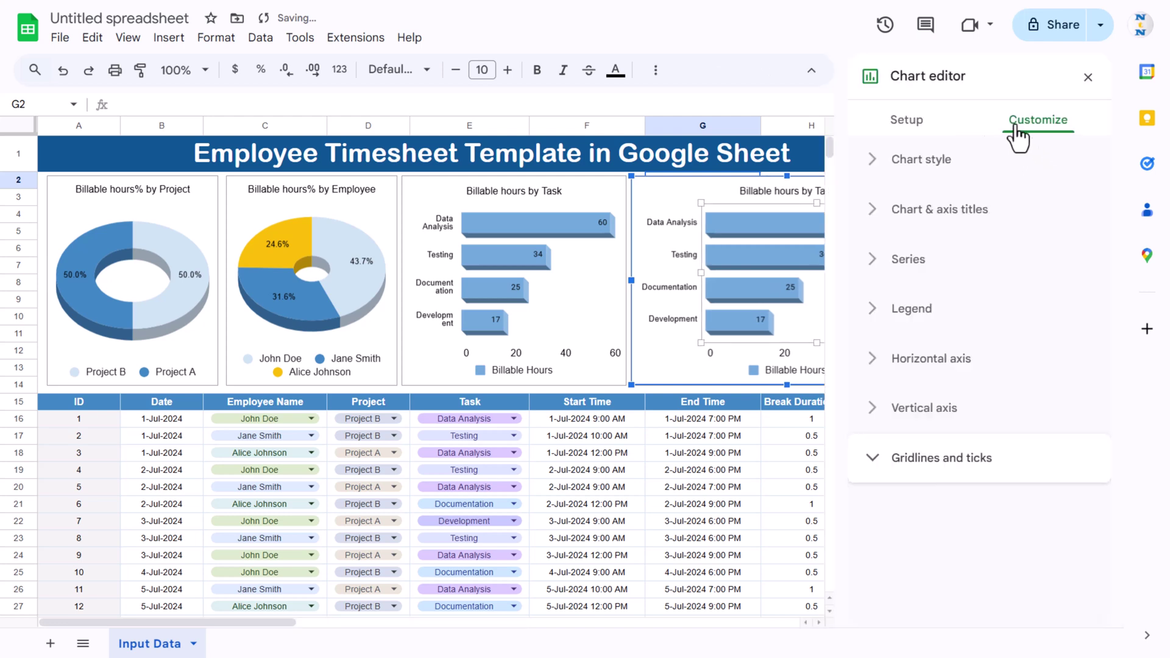
pyautogui.click(909, 121)
pyautogui.click(1001, 190)
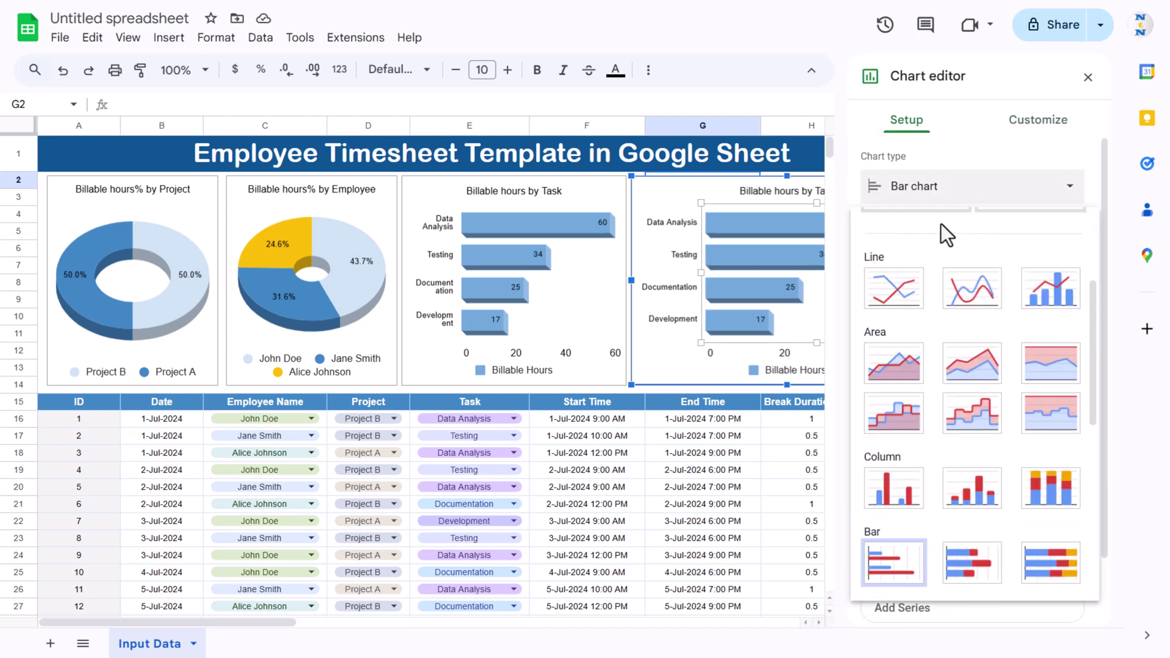
pyautogui.click(905, 291)
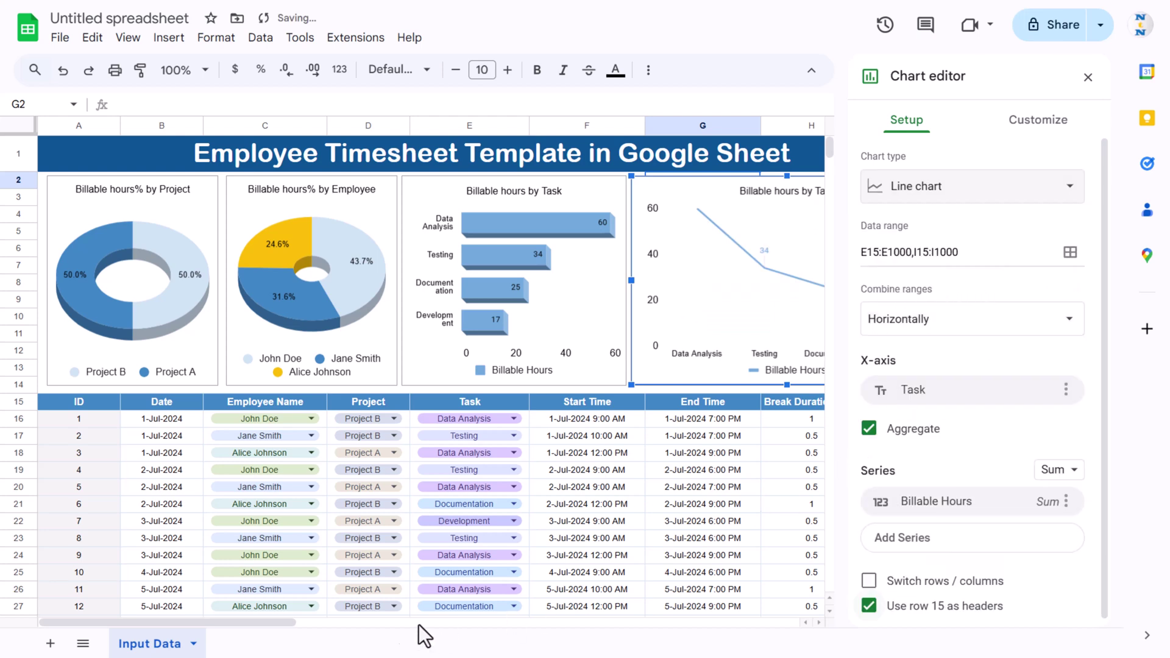
# Step: Replace the line chart's first data range with the Date column, B15:B1000, keeping I15:I1000 as the second range
pyautogui.moveTo(261, 623); pyautogui.dragTo(358, 640)
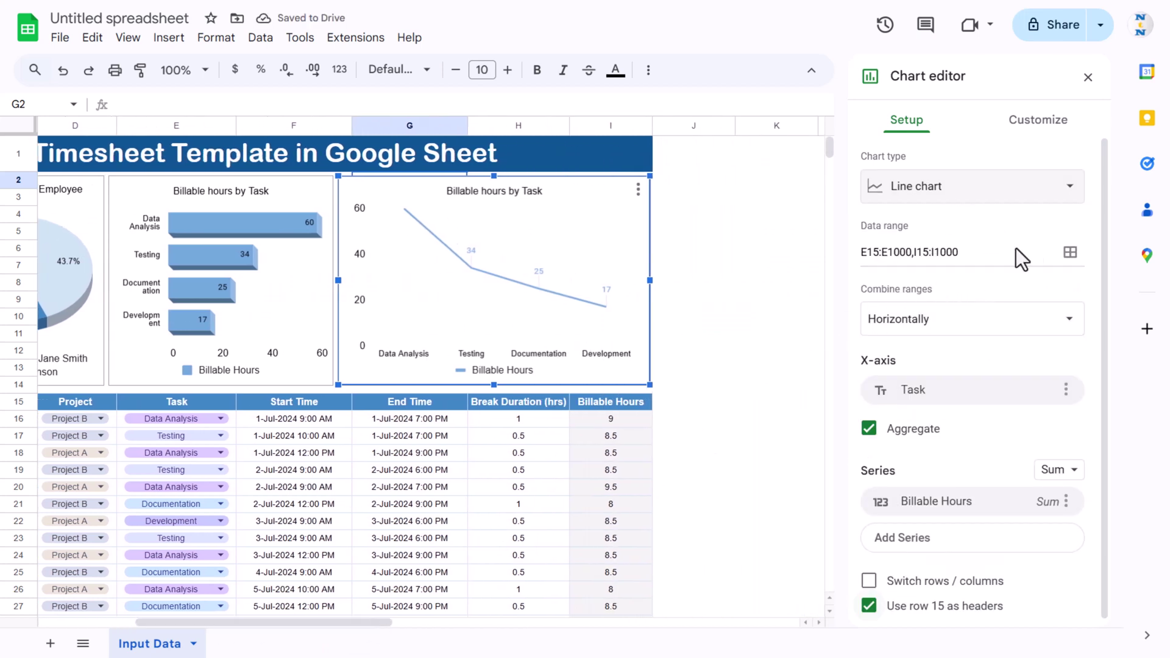
pyautogui.click(1073, 256)
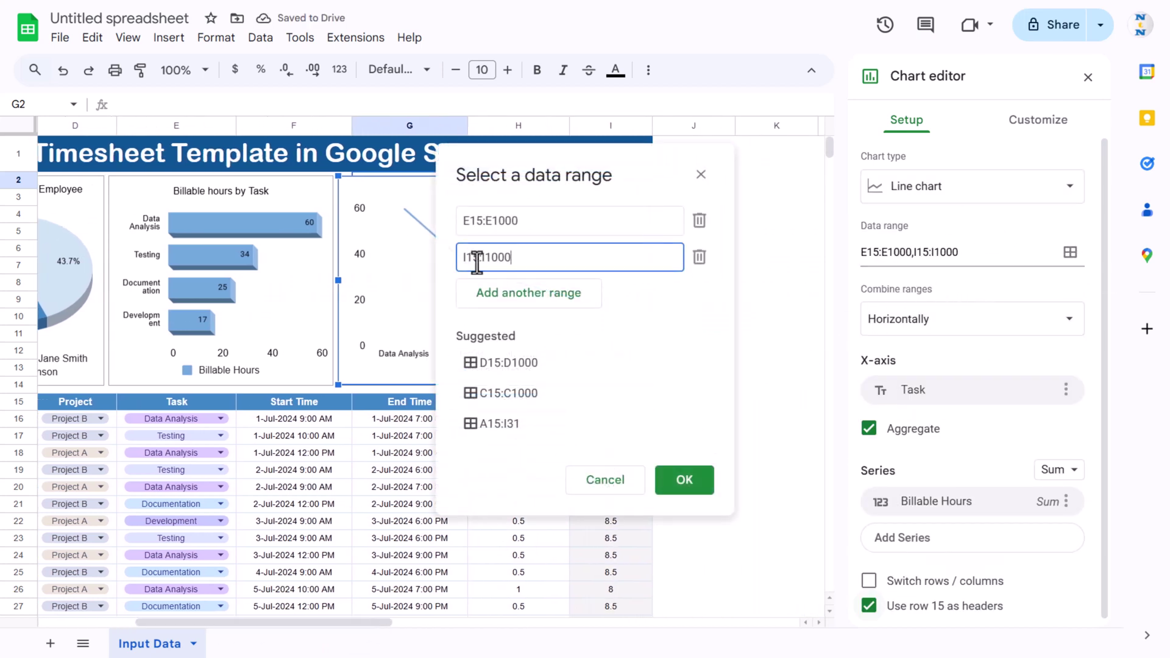
pyautogui.click(634, 222)
pyautogui.hotkey('ctrl', 'a')
pyautogui.press('BackSpace')
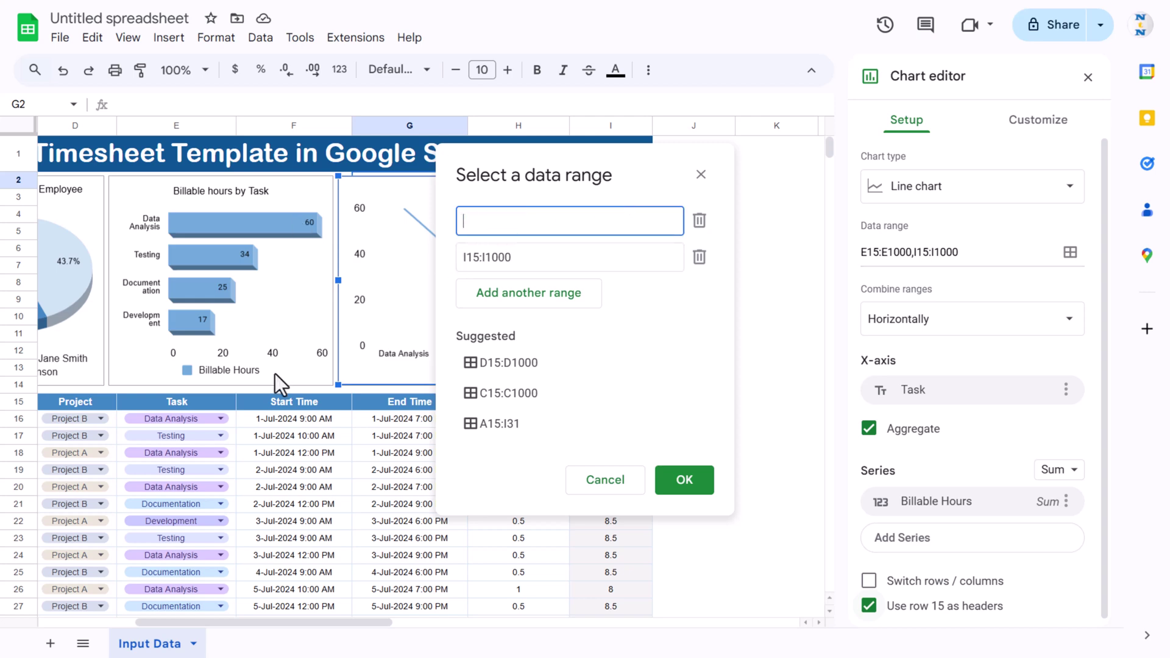
pyautogui.click(282, 407)
pyautogui.hotkey('ctrl', 'Left')
pyautogui.press('Down')
pyautogui.press('Right')
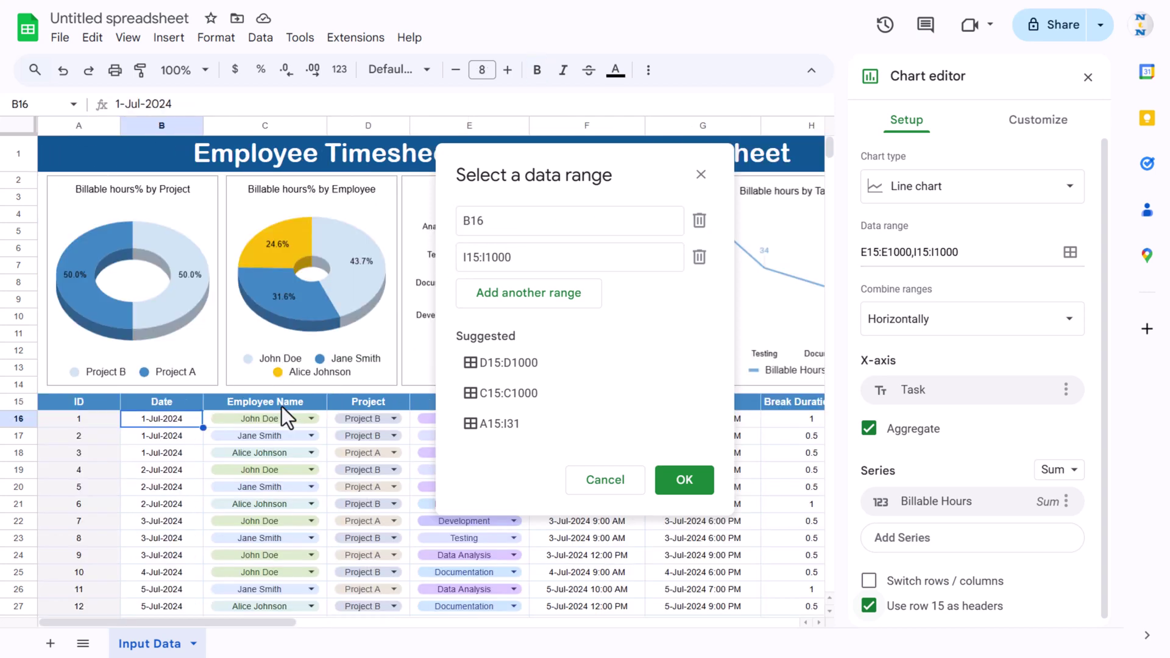
pyautogui.hotkey('ctrl', 'shift', 'Down')
pyautogui.hotkey('ctrl', 'shift', 'Down')
pyautogui.hotkey('ctrl', 'Up')
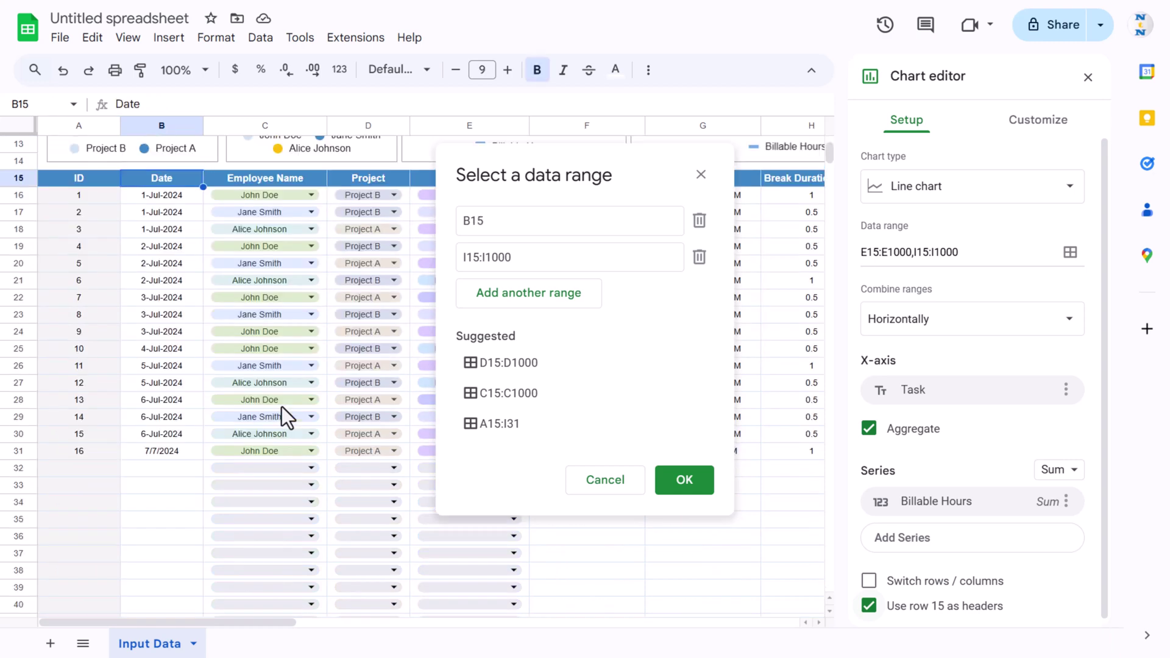
pyautogui.hotkey('ctrl', 'shift', 'Down')
pyautogui.click(687, 481)
# Step: Set the line chart's X-axis to Date, add Billable Hours as its series, and return to the top of the sheet
pyautogui.click(947, 389)
pyautogui.click(914, 458)
pyautogui.click(947, 507)
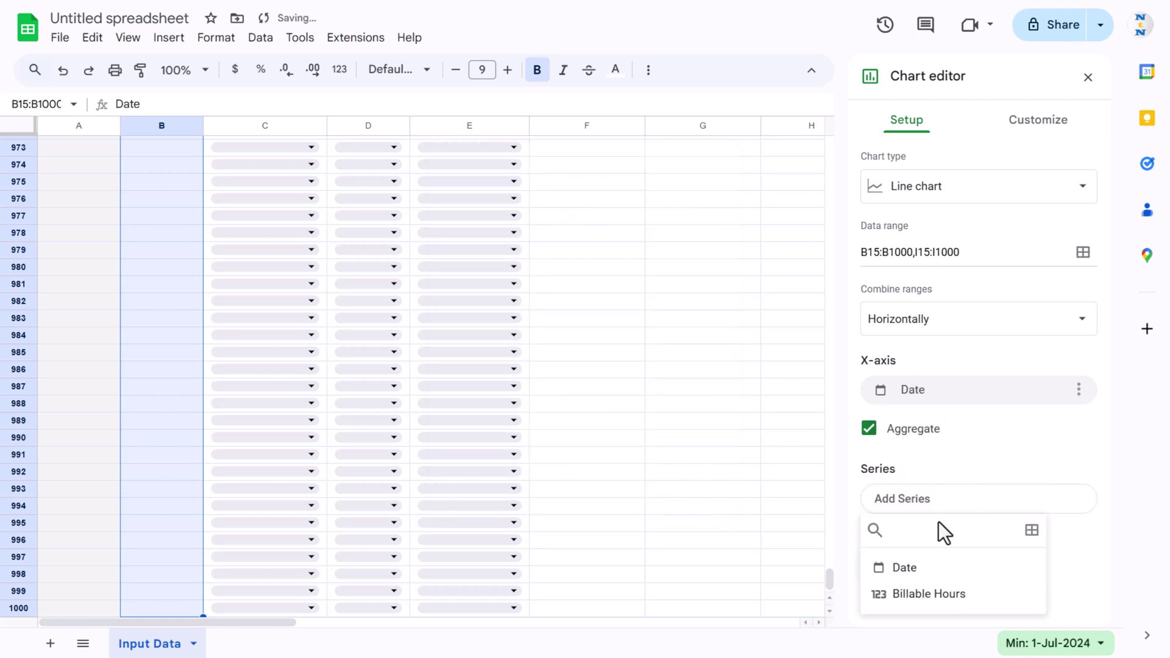
pyautogui.click(916, 595)
pyautogui.click(737, 481)
pyautogui.hotkey('ctrl', 'Home')
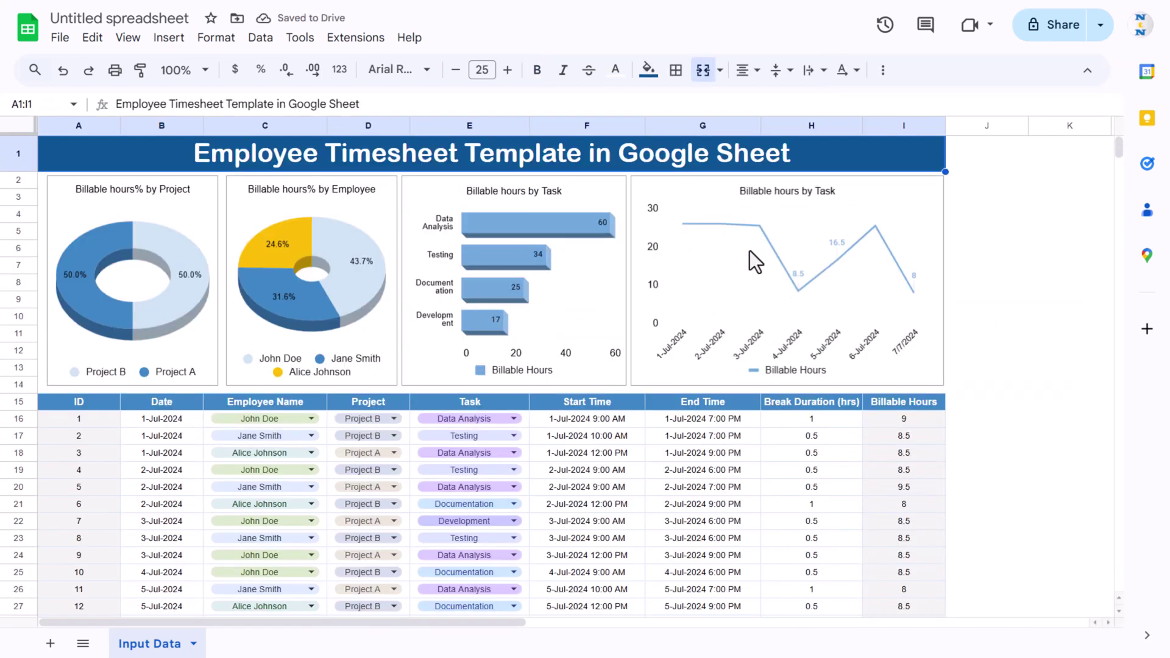
# Step: Set the line chart series to a 10px point size and a 2px line thickness
pyautogui.doubleClick(762, 230)
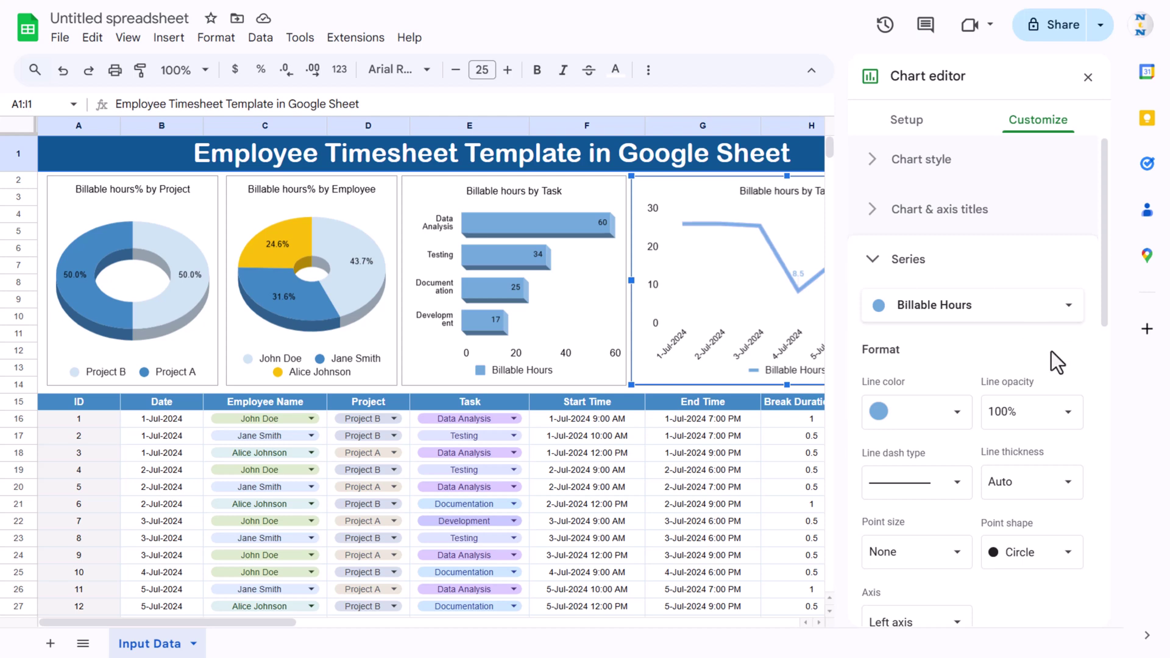
pyautogui.scroll(-3, 1036, 427)
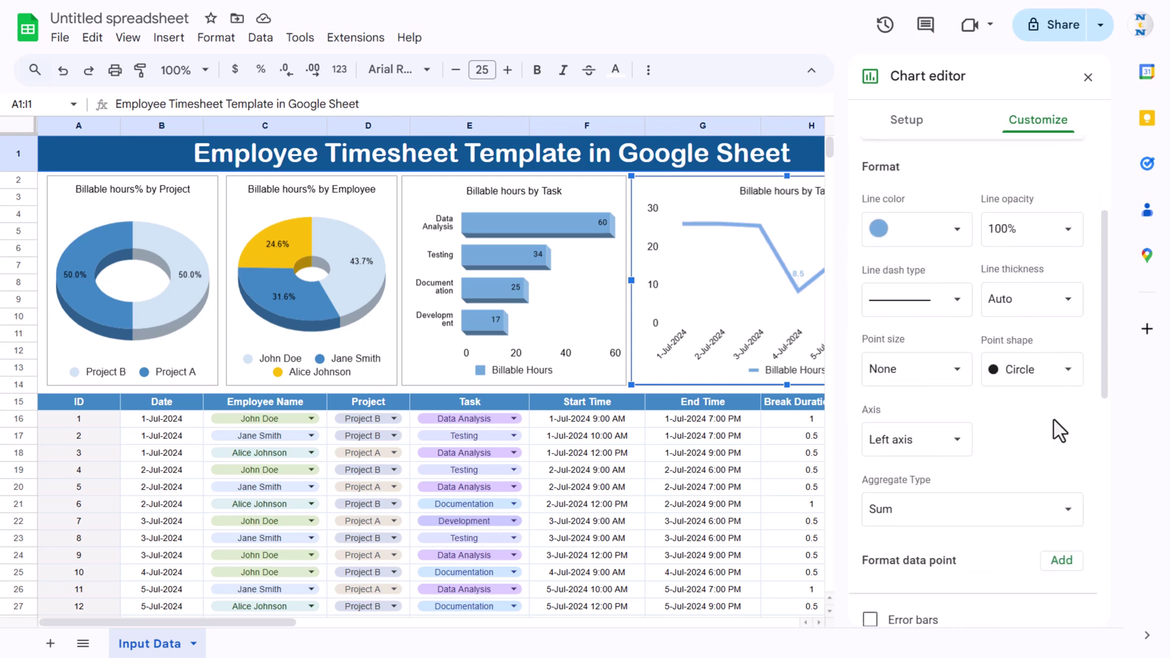
pyautogui.click(963, 372)
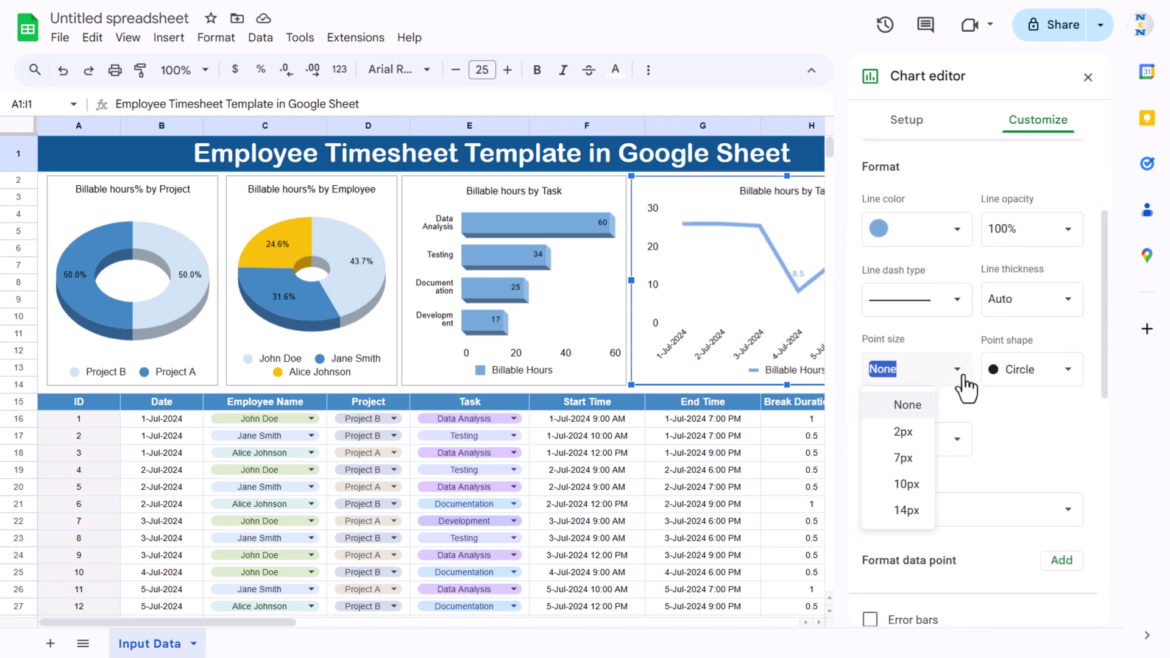
pyautogui.click(906, 484)
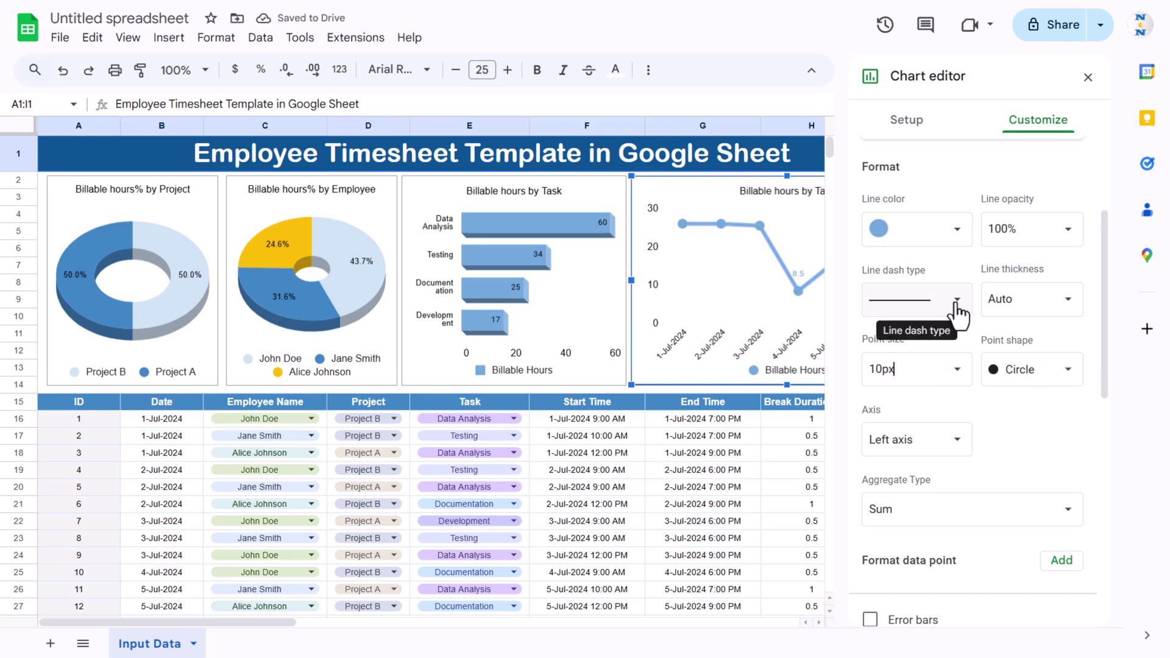
pyautogui.scroll(2, 1073, 305)
pyautogui.click(1069, 400)
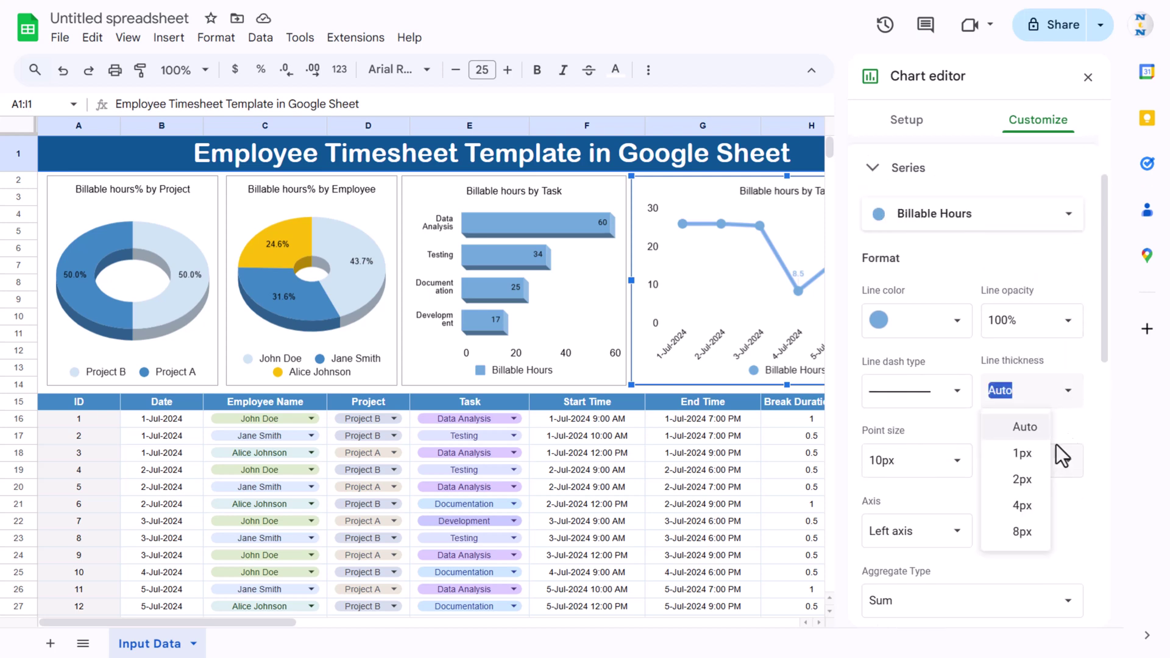
pyautogui.click(1024, 482)
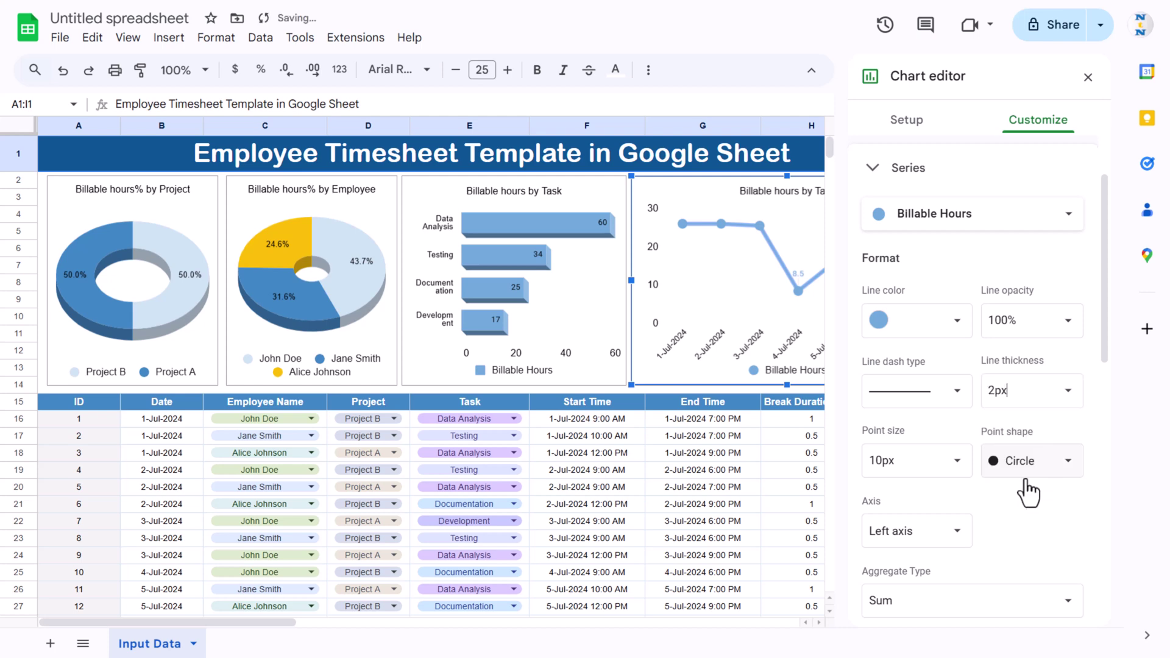
# Step: Set the Billable Hours line thickness to 1px and turn on the Smooth option for the line chart
pyautogui.click(1067, 396)
pyautogui.click(1017, 451)
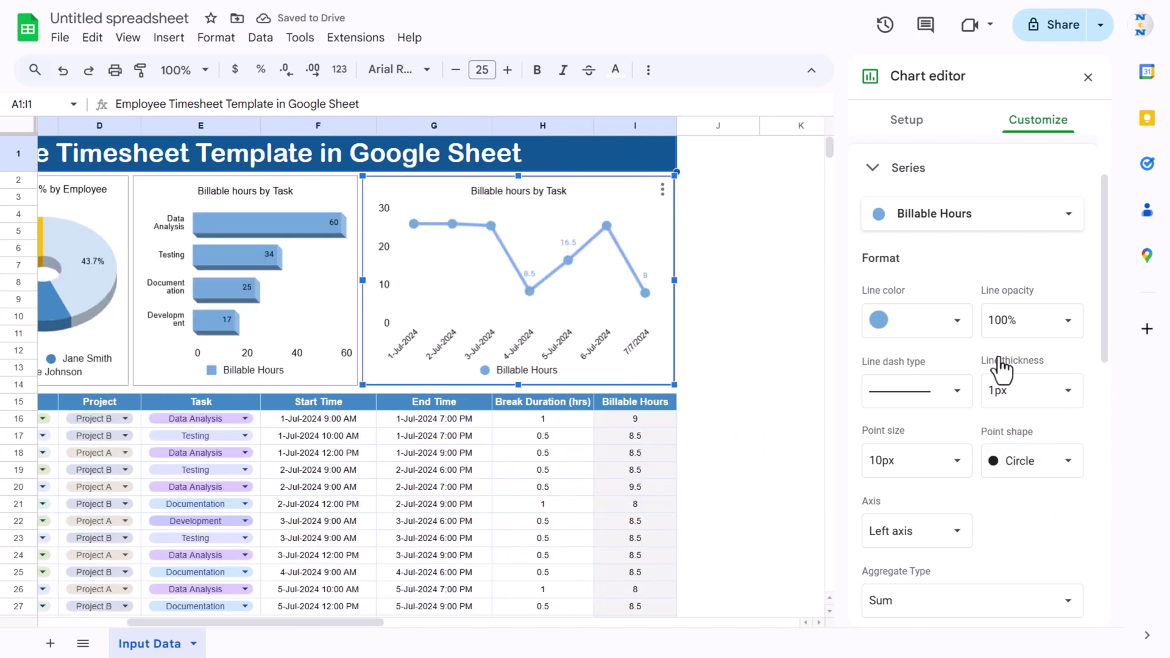
pyautogui.scroll(3, 1053, 274)
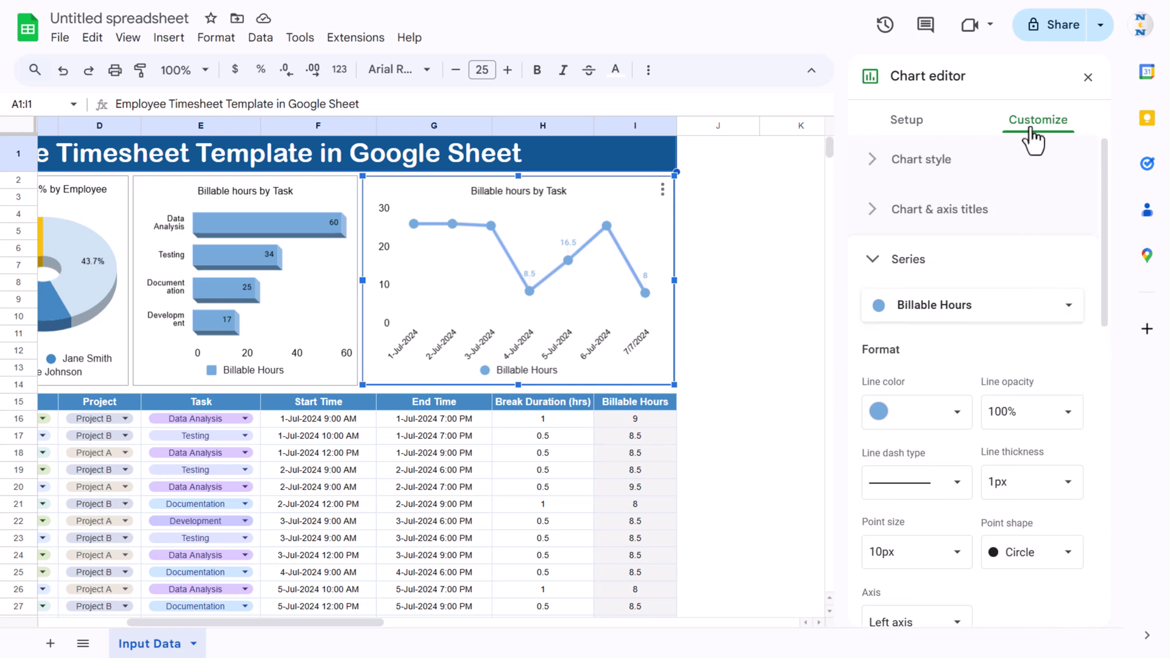
pyautogui.click(940, 166)
pyautogui.click(920, 373)
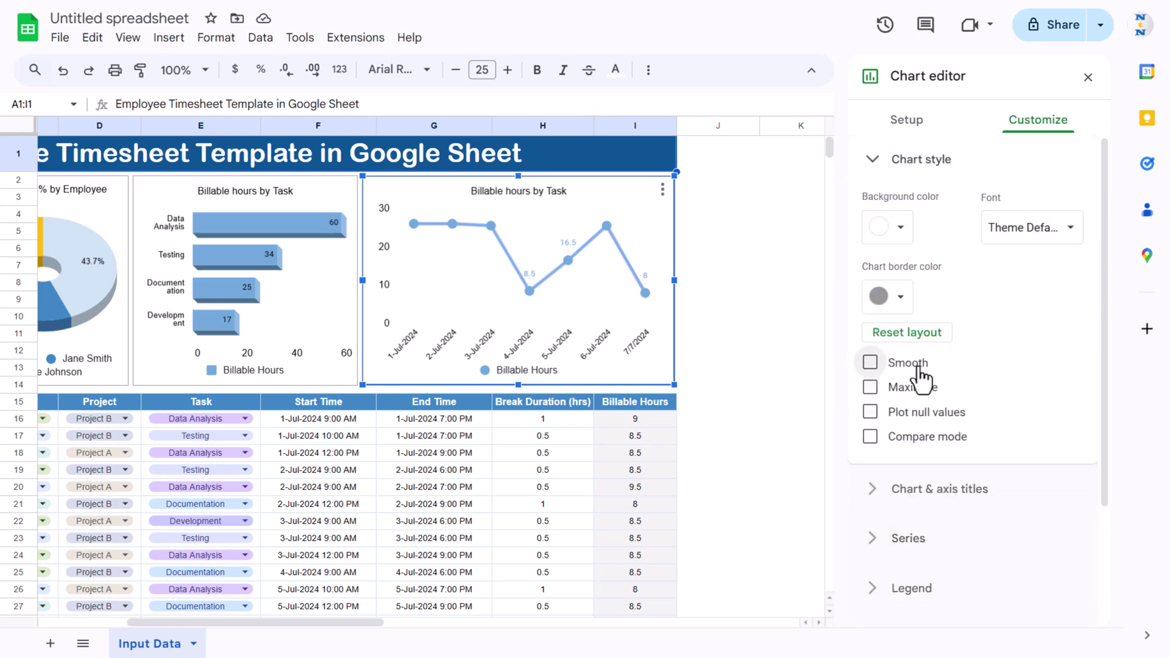
# Step: Position the line chart's data labels below the points
pyautogui.click(651, 276)
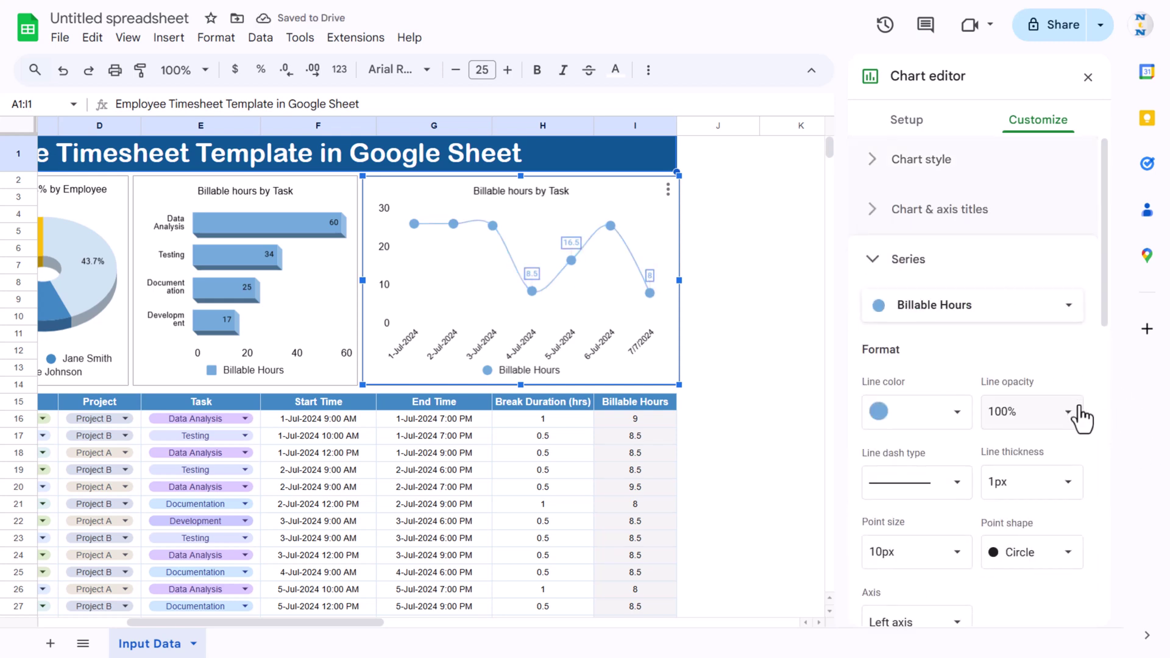
pyautogui.scroll(-2, 1091, 420)
pyautogui.scroll(-4, 1063, 524)
pyautogui.scroll(-3, 1092, 452)
pyautogui.scroll(-3, 1091, 451)
pyautogui.scroll(3, 1067, 414)
pyautogui.click(1060, 317)
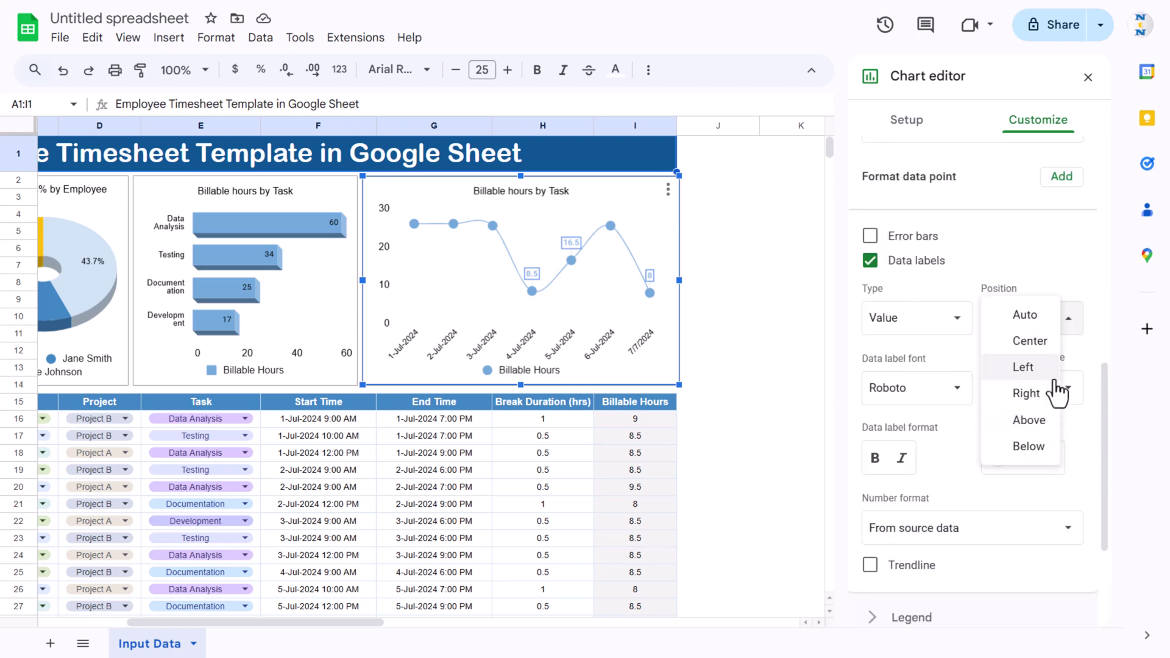
pyautogui.click(1029, 447)
pyautogui.click(739, 259)
# Step: Change the line chart's title to "Billable hours by Date"
pyautogui.click(546, 192)
pyautogui.doubleClick(555, 192)
pyautogui.doubleClick(564, 192)
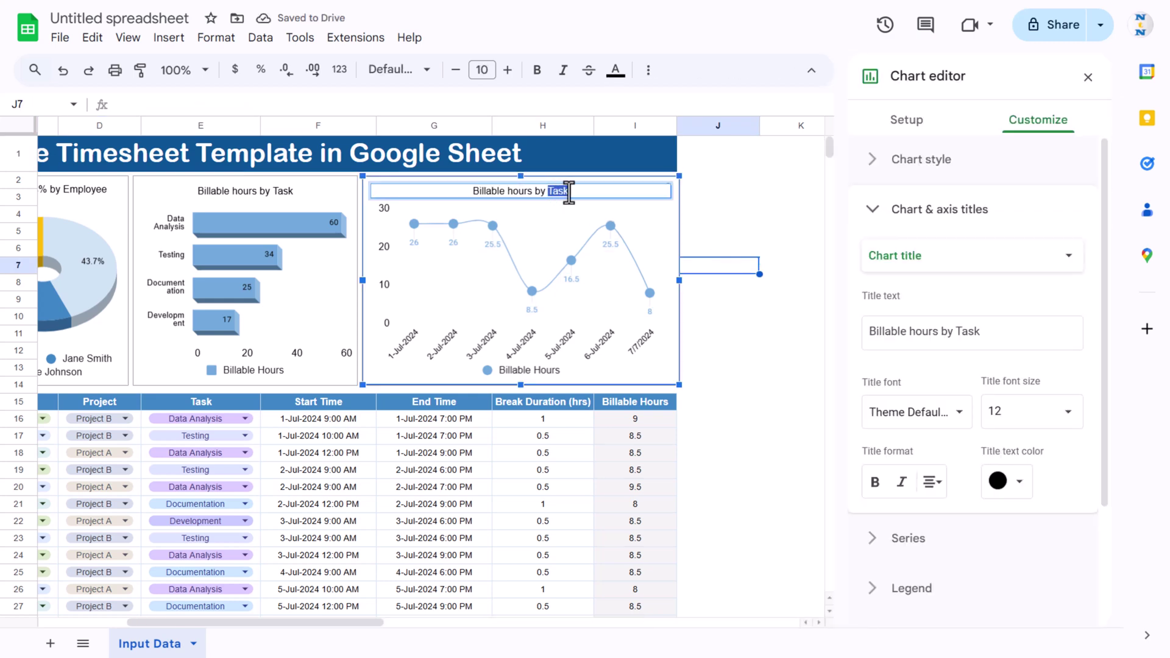
pyautogui.write('Date')
pyautogui.click(723, 214)
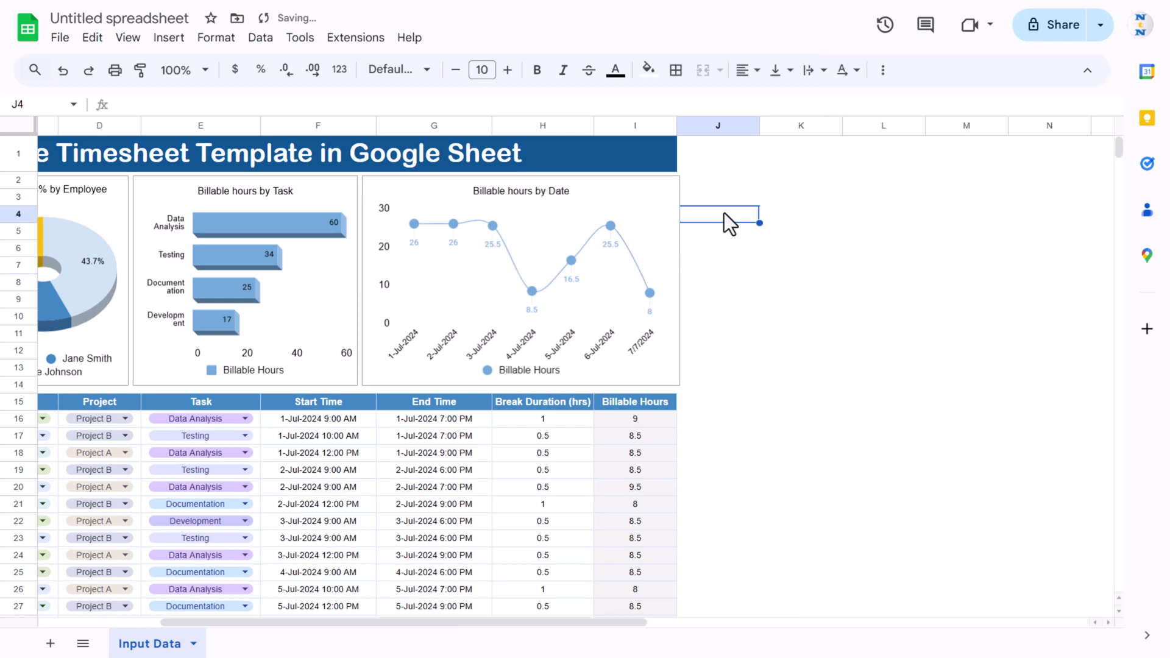
# Step: Remove the legend from the Billable hours by Date chart by setting its position to None
pyautogui.click(547, 383)
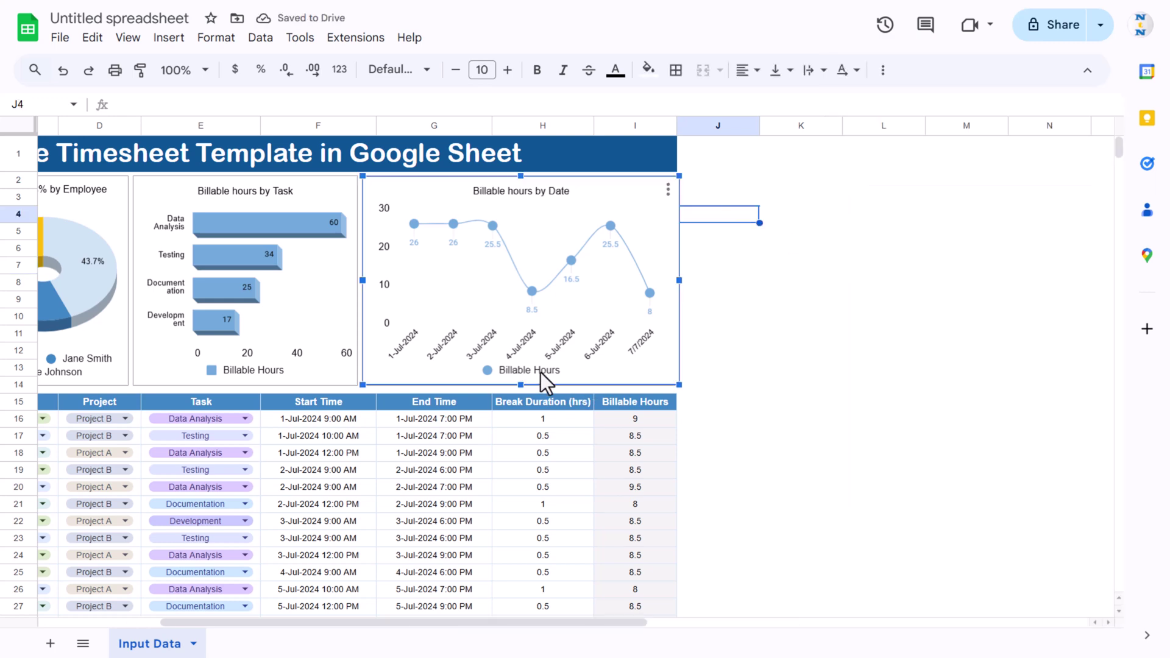
pyautogui.doubleClick(542, 374)
pyautogui.click(973, 388)
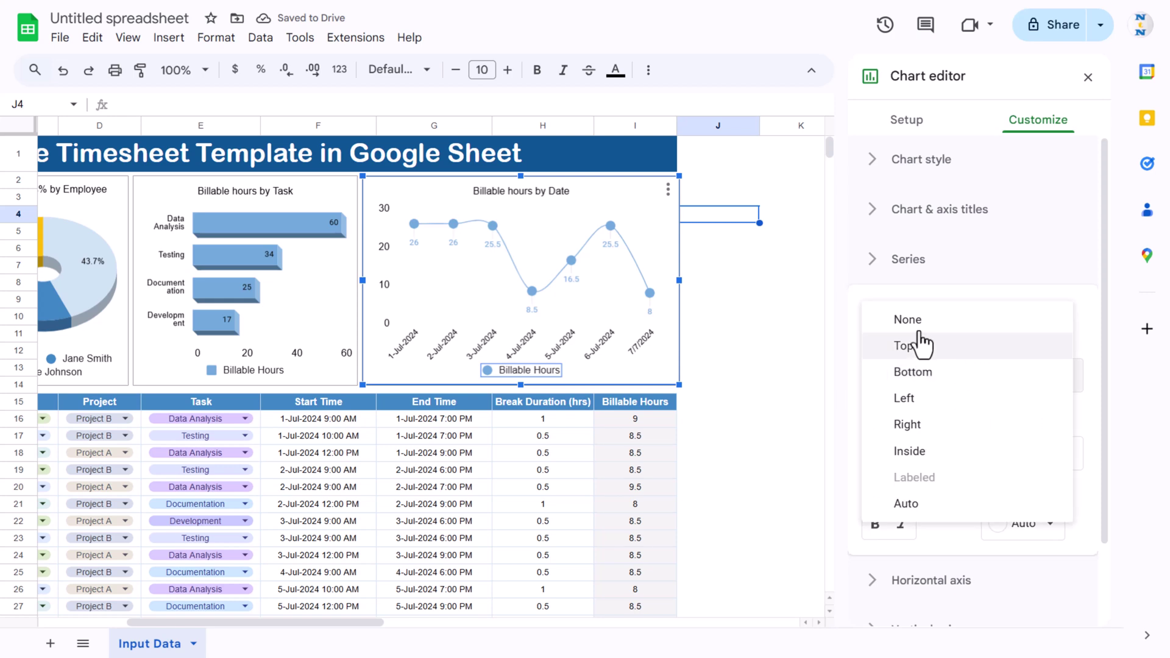
pyautogui.click(887, 315)
# Step: Set the legend position of the Billable hours by Task chart to None
pyautogui.click(265, 366)
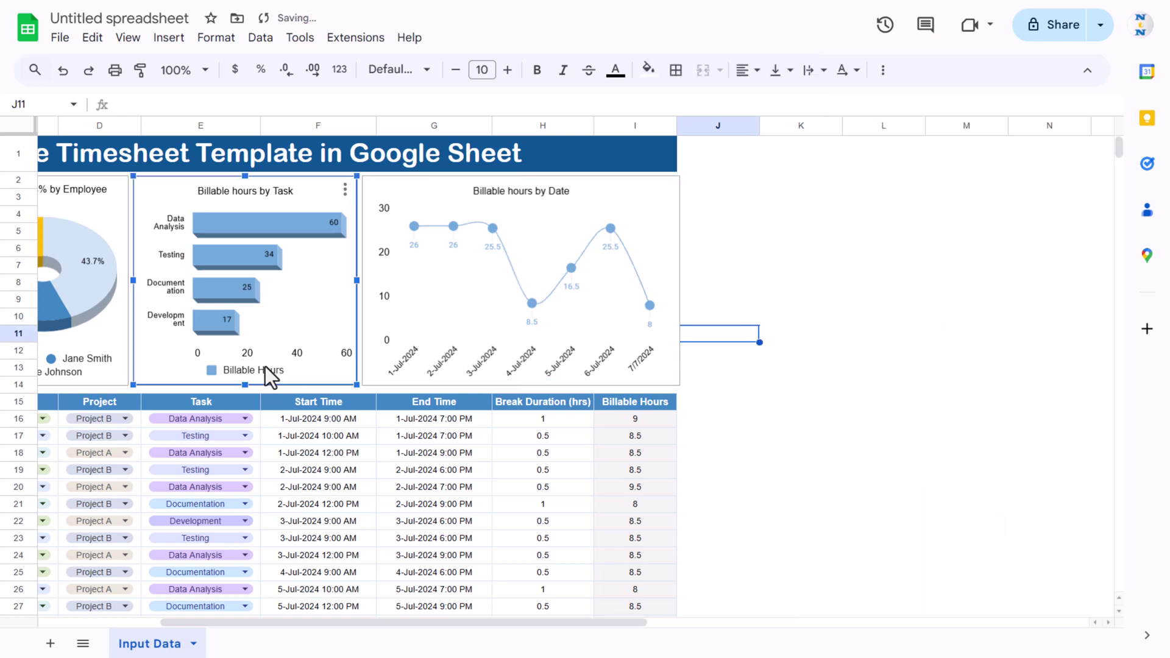
pyautogui.click(283, 370)
pyautogui.click(867, 387)
pyautogui.click(914, 319)
pyautogui.click(737, 283)
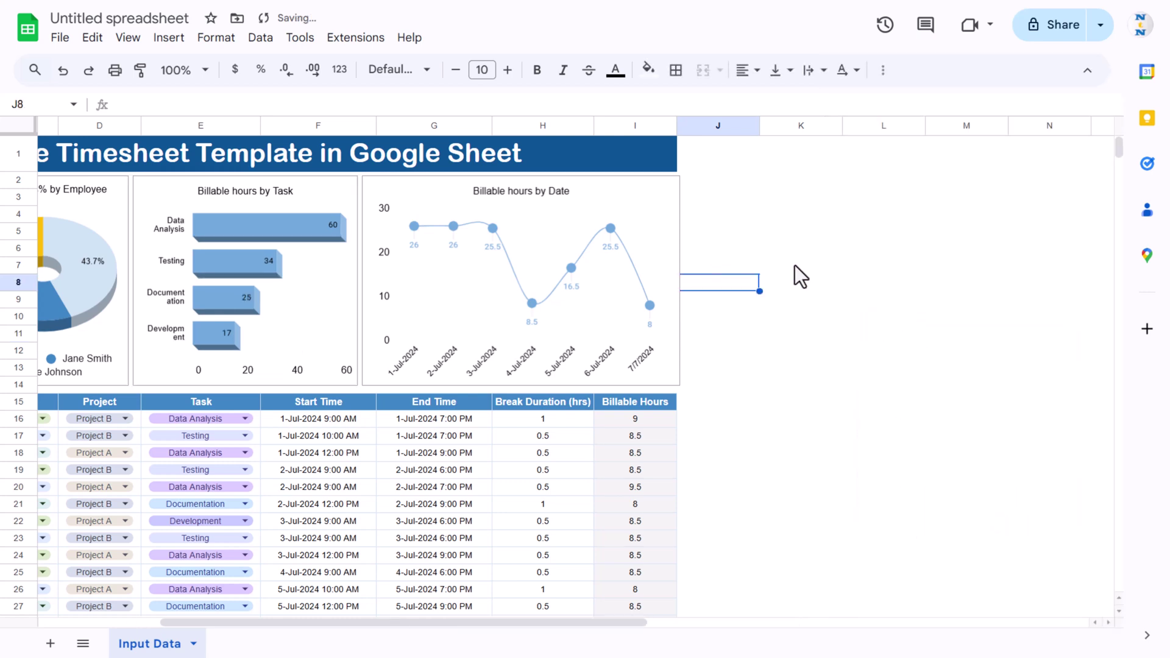
# Step: Add a new sheet and name it "Employee Time Sheet"
pyautogui.click(50, 643)
pyautogui.doubleClick(226, 648)
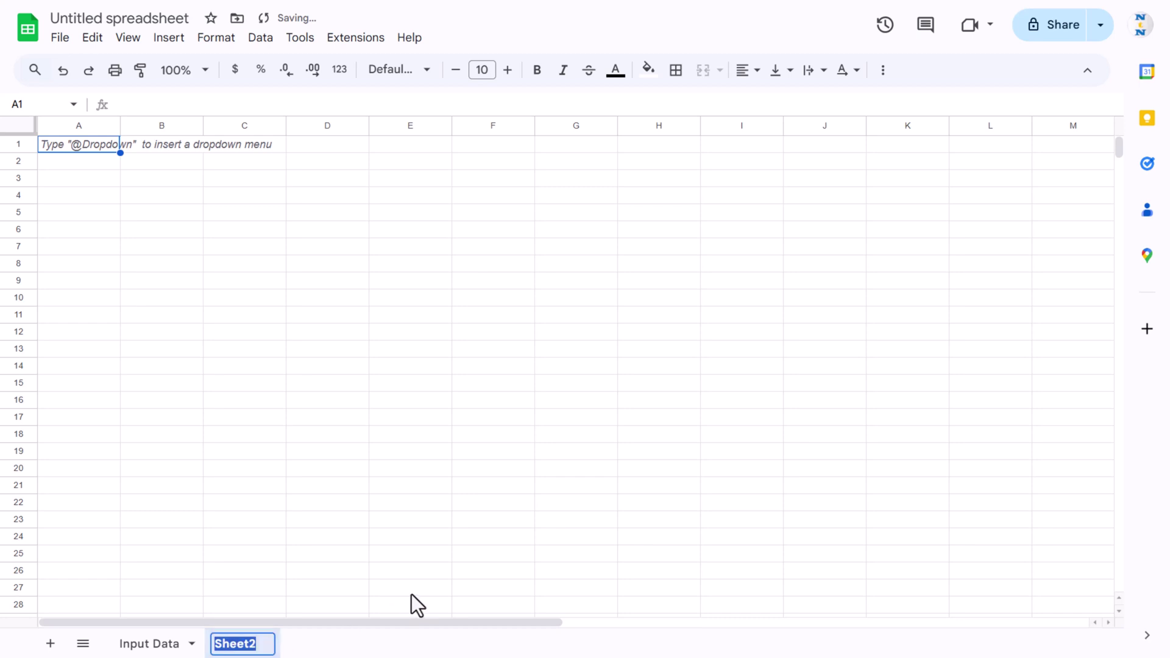
pyautogui.write('Employee Time Sheet')
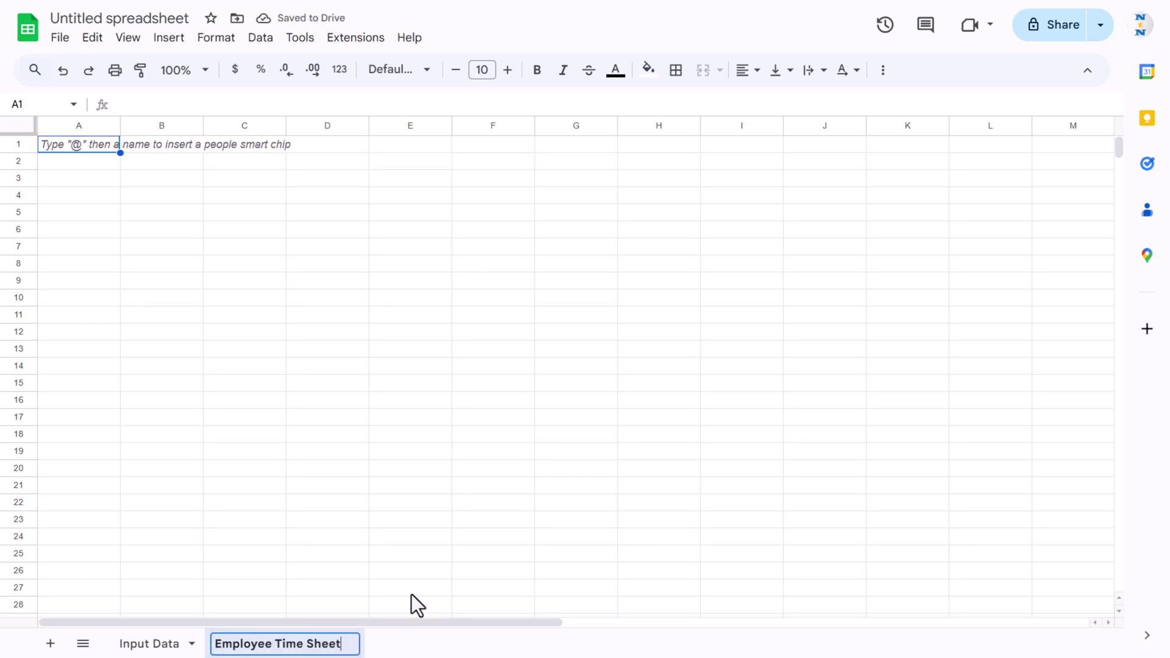
pyautogui.press('Return')
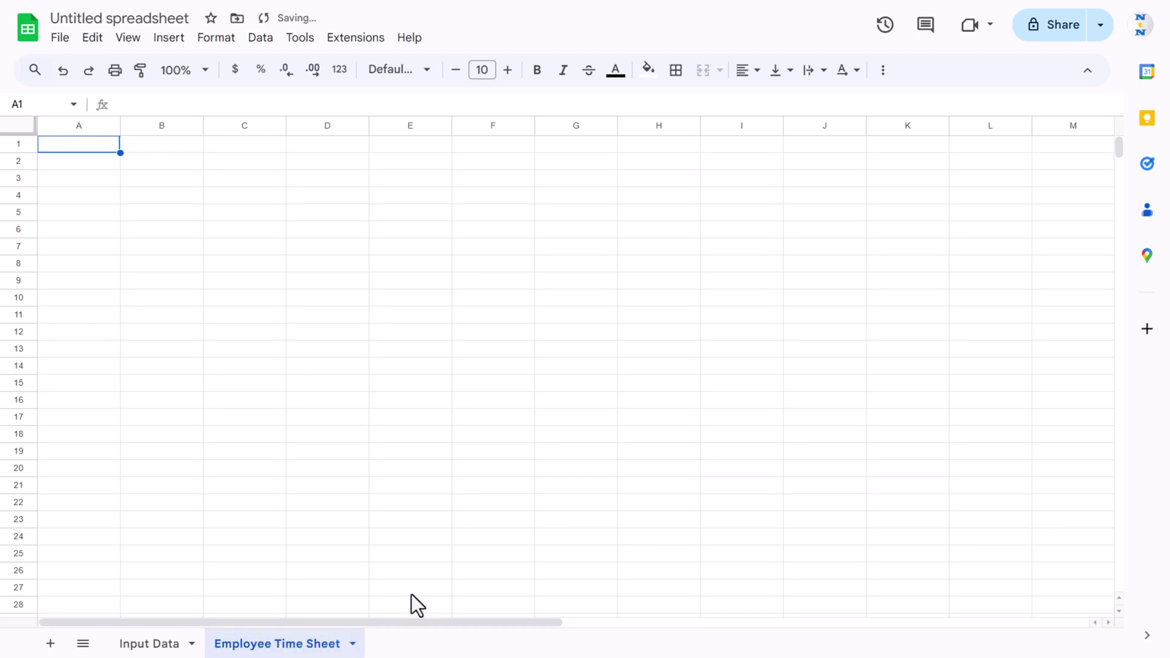
# Step: Copy the formatted title from the Input Data sheet into A1 of the Employee Time Sheet
pyautogui.click(155, 645)
pyautogui.click(499, 161)
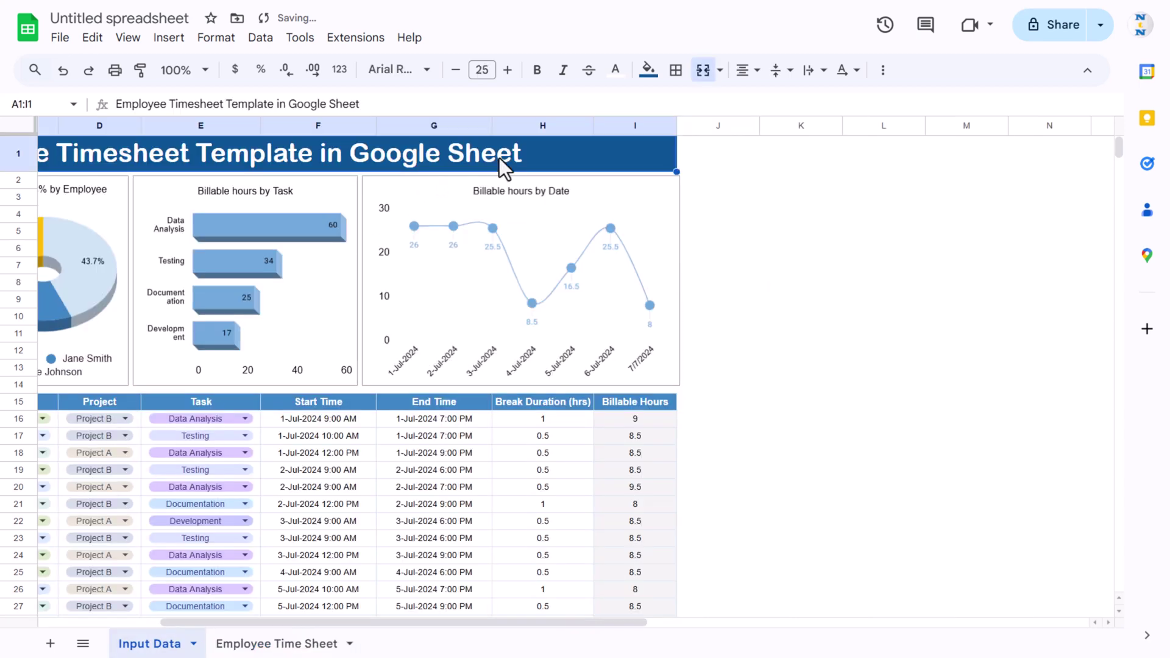
pyautogui.click(248, 645)
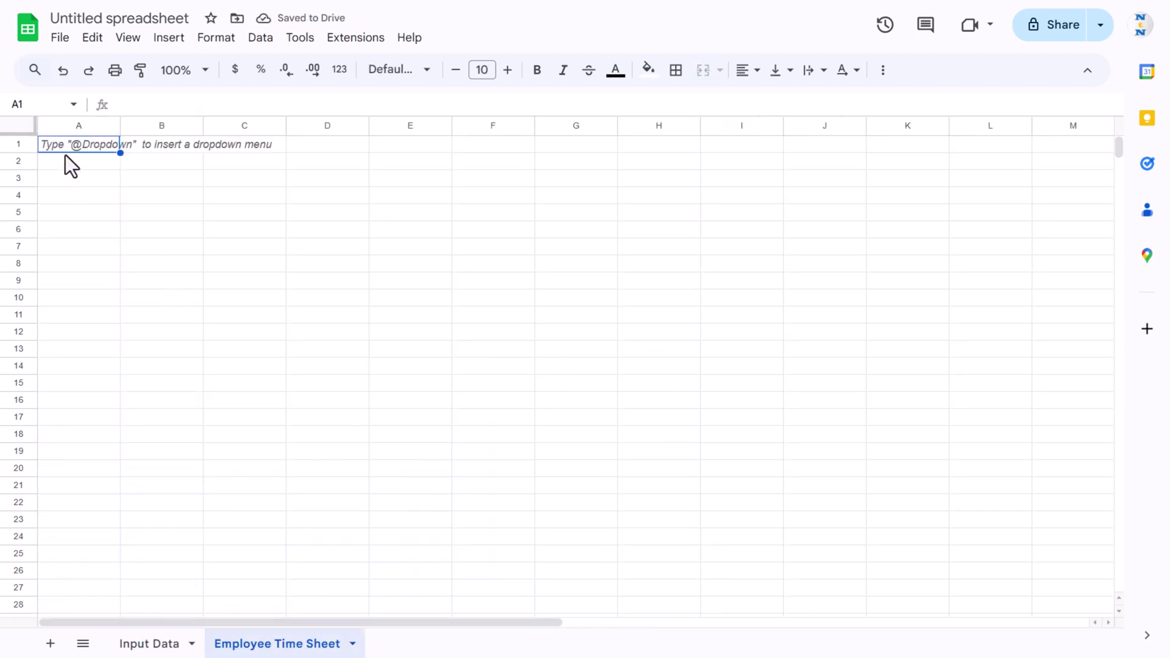
pyautogui.write('Employee Timesheet Template in Google Sheet')
# Step: Shorten the copied title to "Employee Timesheet"
pyautogui.doubleClick(403, 160)
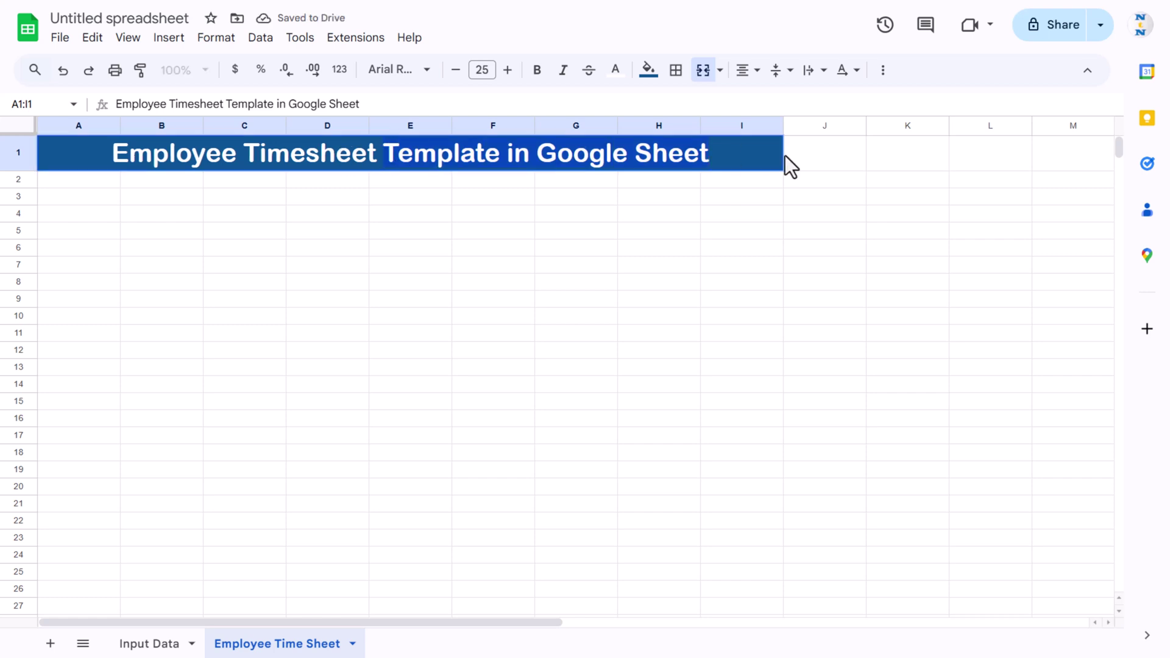
pyautogui.hotkey('ctrl', 'BackSpace')
pyautogui.hotkey('ctrl', 'BackSpace')
pyautogui.hotkey('ctrl', 'BackSpace')
pyautogui.hotkey('ctrl', 'BackSpace')
pyautogui.press('Return')
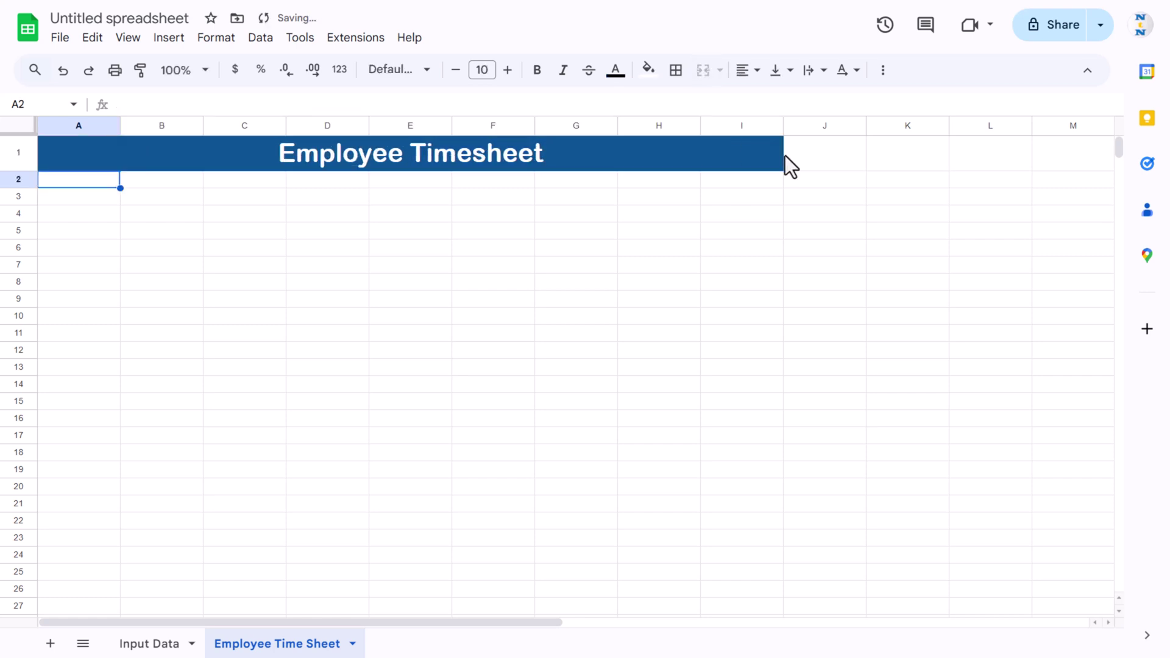
# Step: Copy the Employee Name header and its first dropdown cell, C15:C16 on Input Data, to A4 of the Employee Time Sheet
pyautogui.click(77, 202)
pyautogui.click(140, 641)
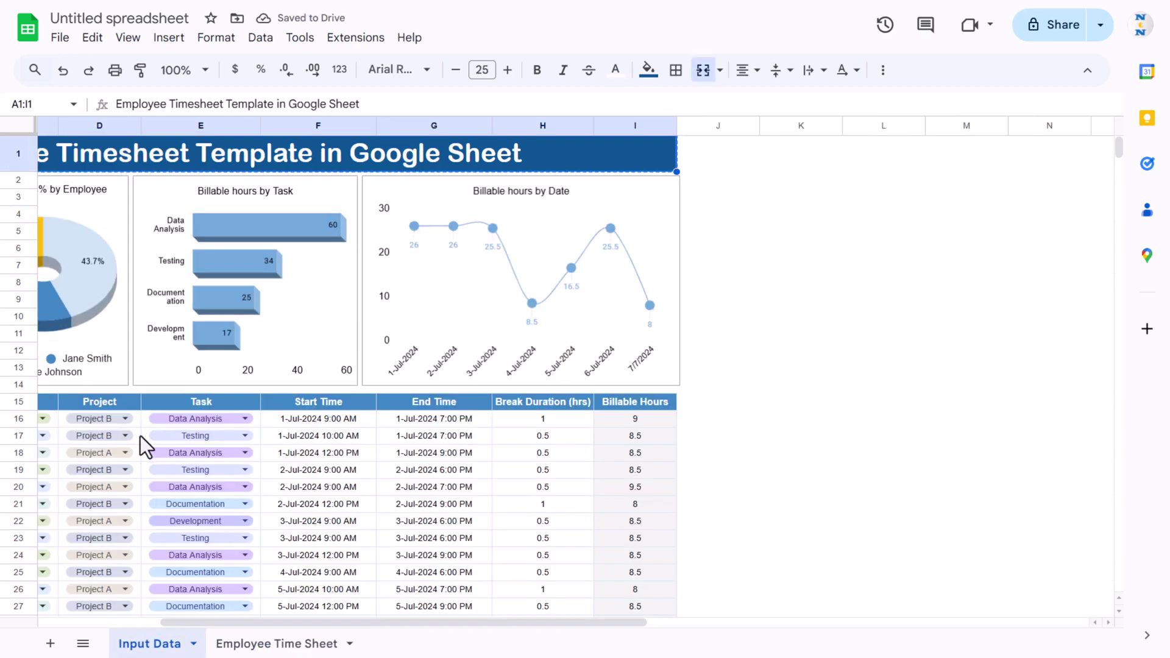
pyautogui.click(110, 404)
pyautogui.press('Left')
pyautogui.press('Left')
pyautogui.press('Right')
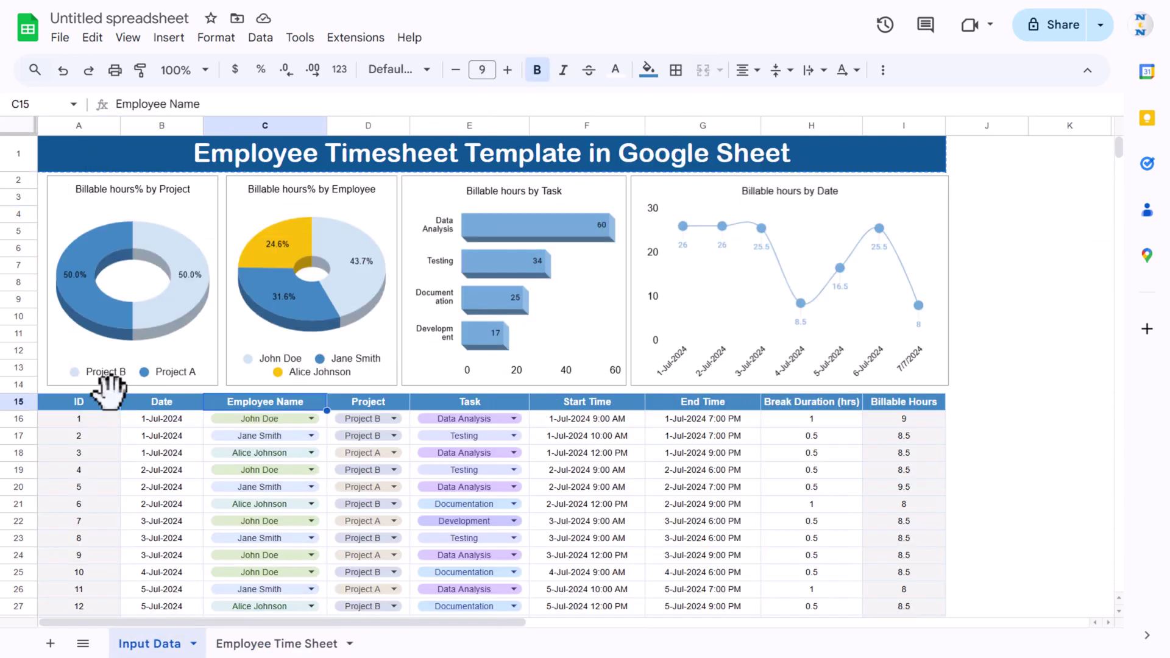
pyautogui.hotkey('shift', 'Down')
pyautogui.hotkey('ctrl', 'c')
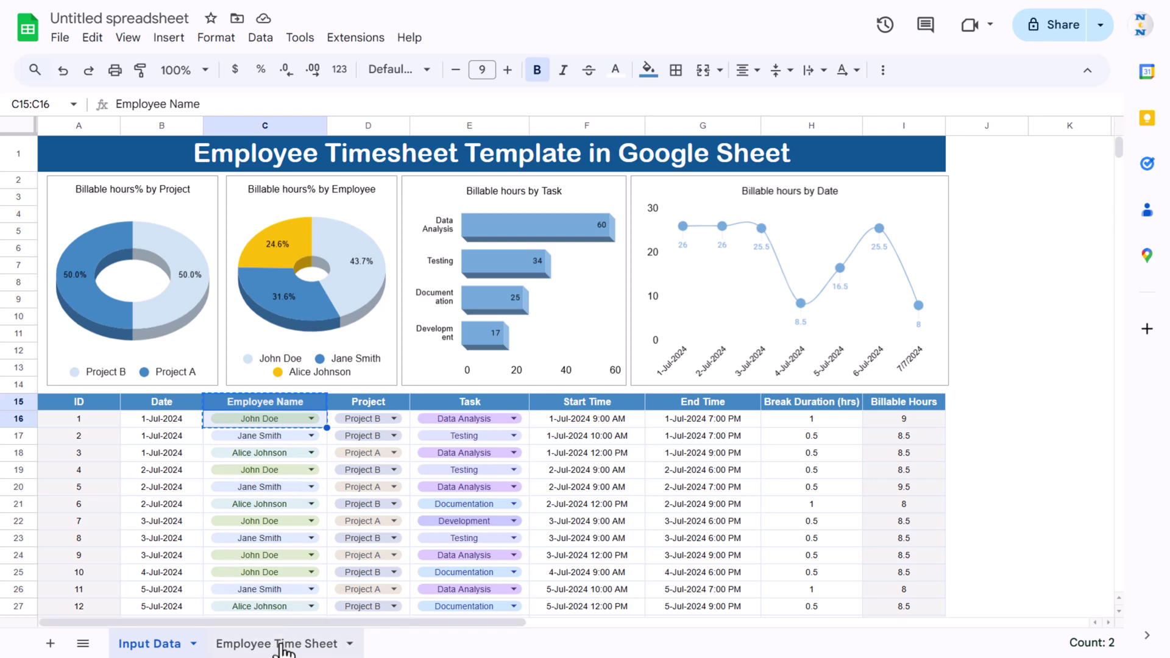
pyautogui.click(273, 629)
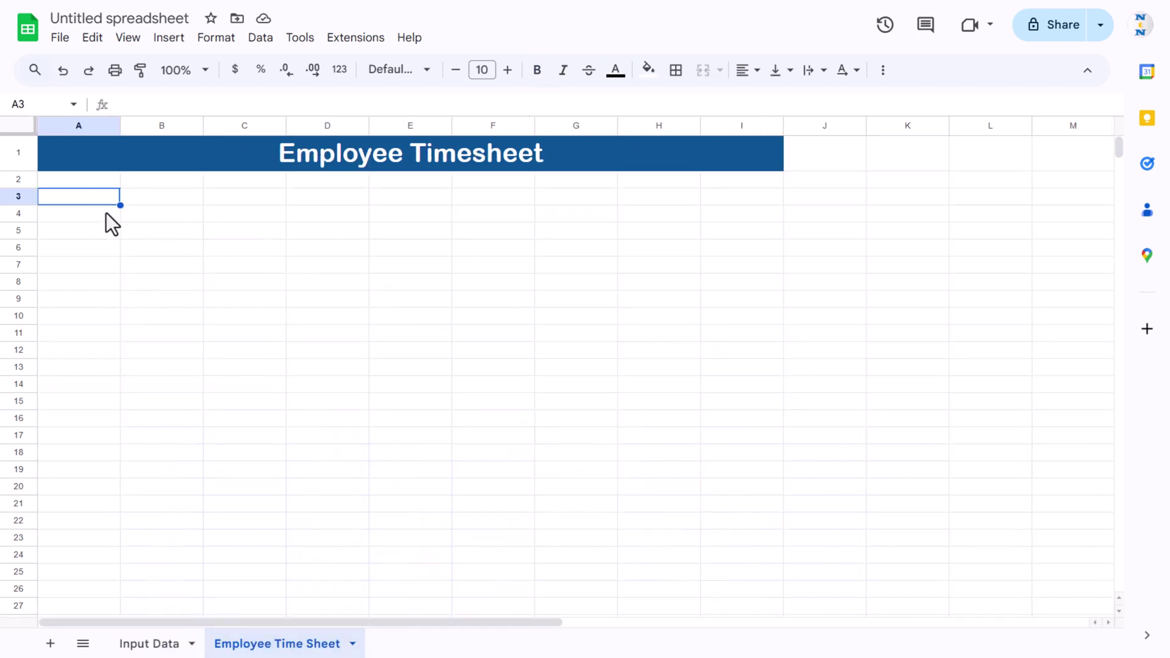
pyautogui.click(107, 213)
pyautogui.hotkey('ctrl', 'v')
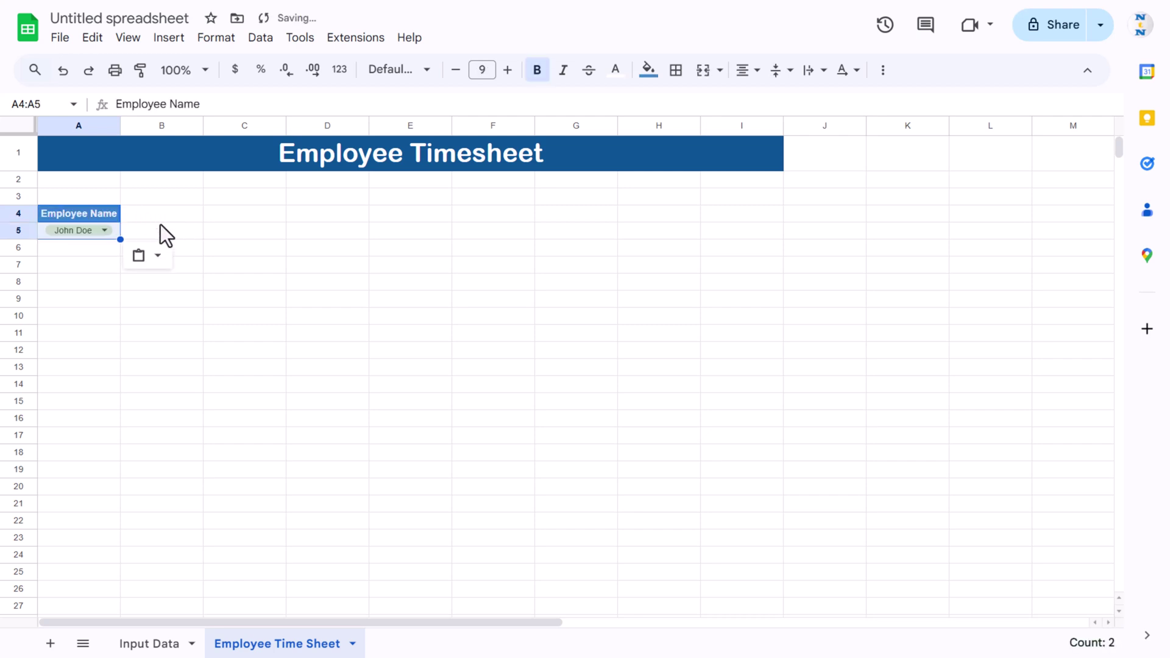
# Step: Merge A4:B5 horizontally so the header and the dropdown each span columns A and B
pyautogui.keyDown('shift'); pyautogui.click(169, 233); pyautogui.keyUp('shift')
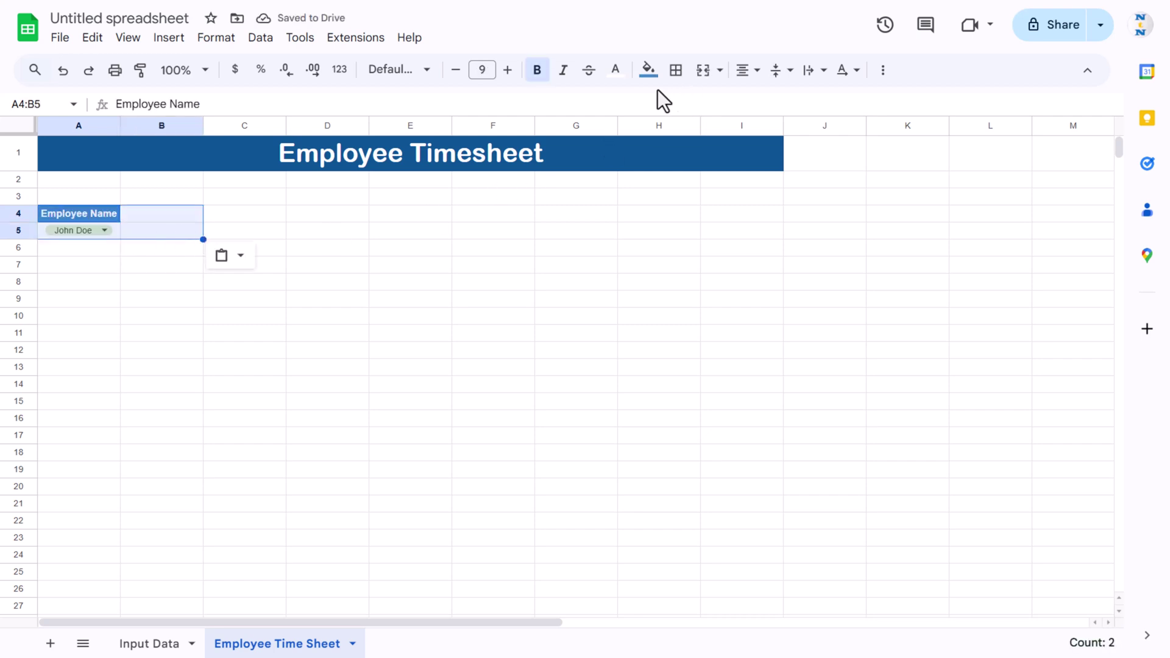
pyautogui.click(720, 72)
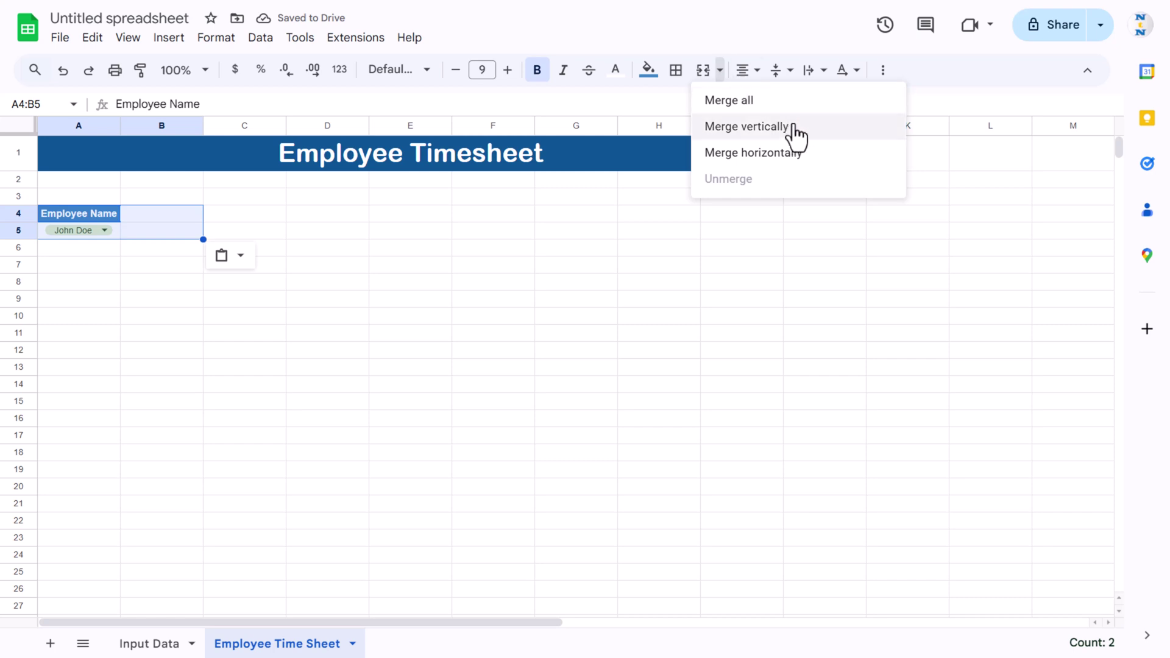
pyautogui.click(759, 159)
pyautogui.click(309, 282)
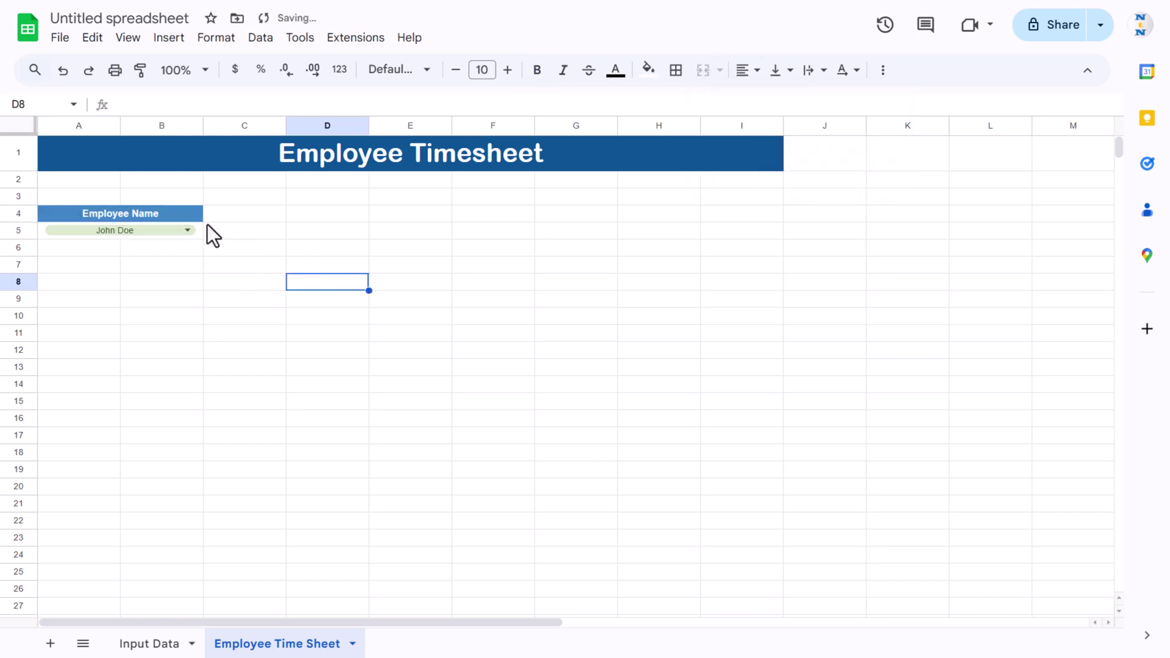
# Step: Change the display style of the employee dropdown in A5 to Arrow
pyautogui.click(196, 231)
pyautogui.rightClick(195, 231)
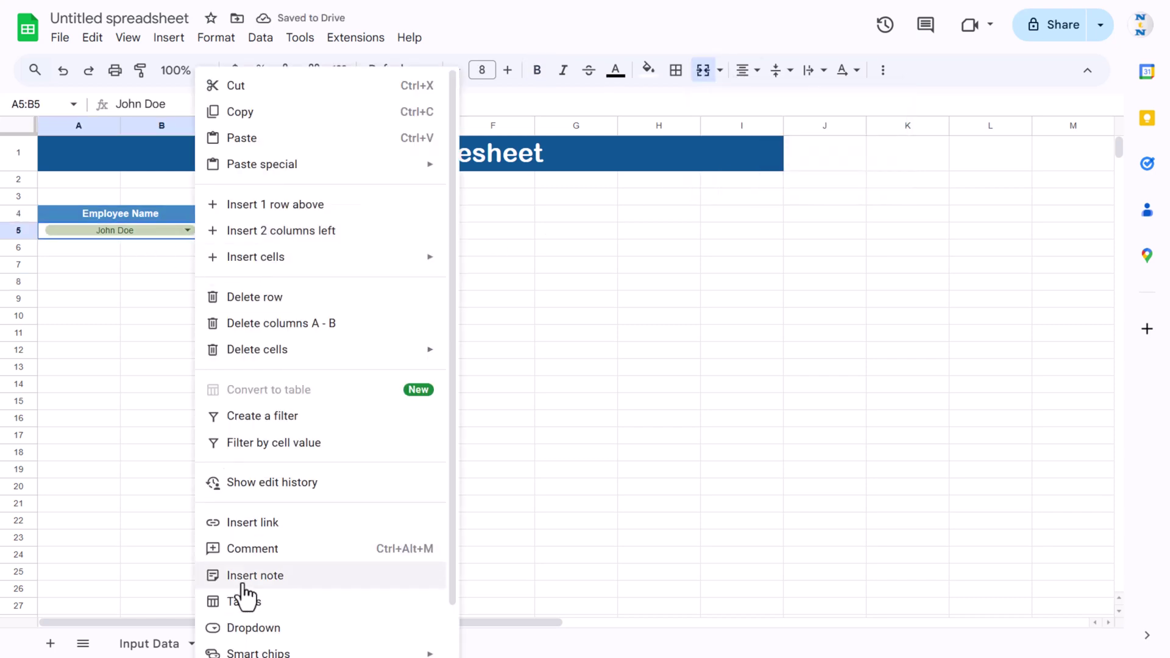
pyautogui.scroll(-1, 284, 560)
pyautogui.scroll(-1, 284, 561)
pyautogui.click(282, 595)
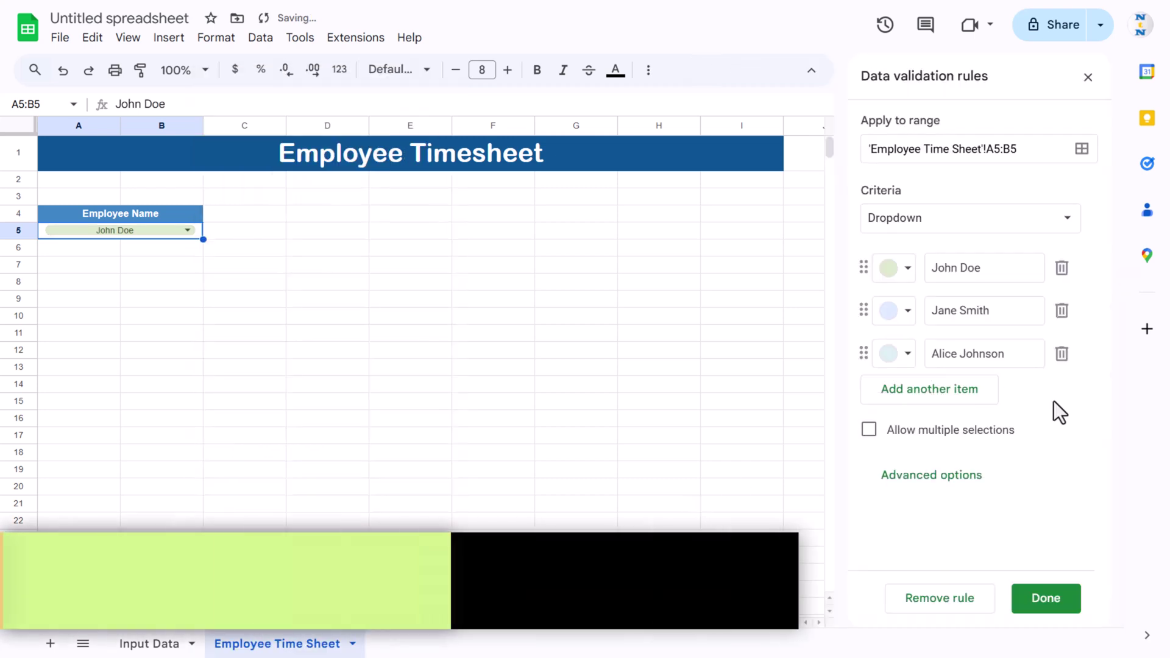
pyautogui.click(956, 481)
pyautogui.scroll(-3, 993, 481)
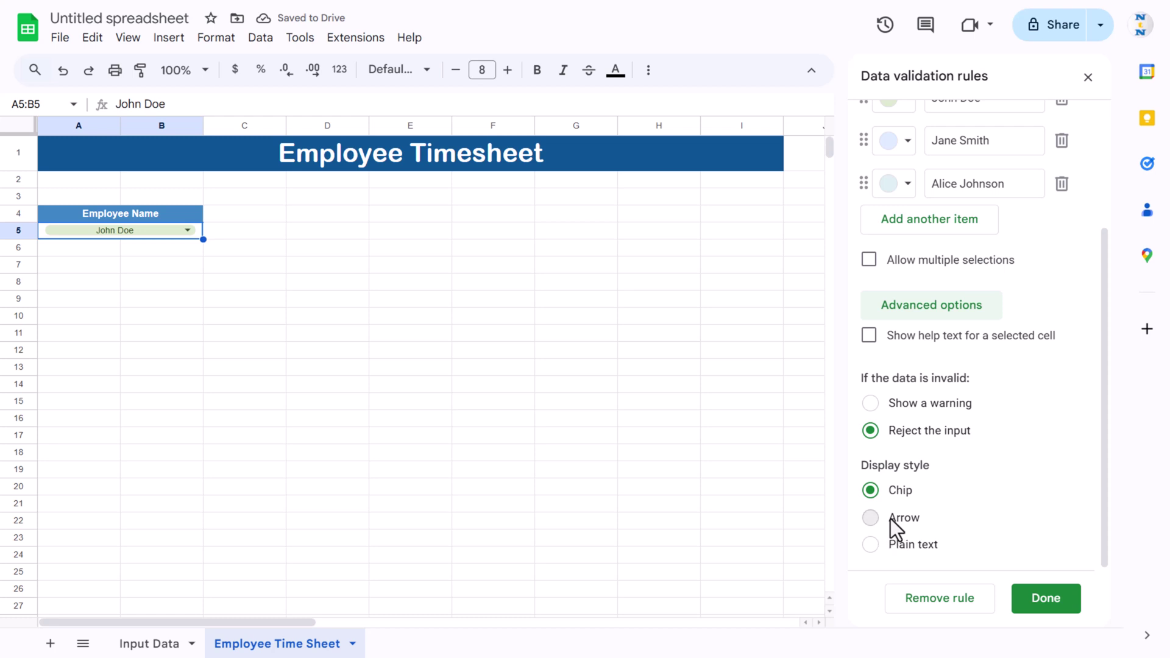
pyautogui.click(891, 519)
pyautogui.click(1056, 611)
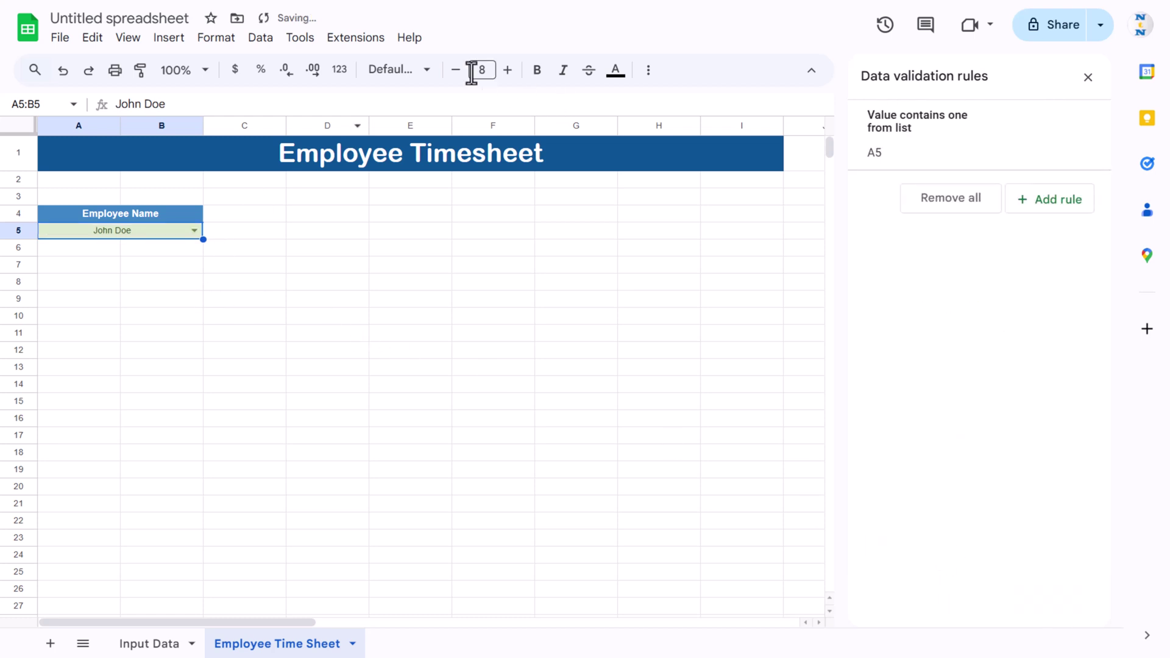
# Step: Set the employee dropdown's font size to 11
pyautogui.click(505, 72)
pyautogui.click(505, 72)
pyautogui.click(505, 73)
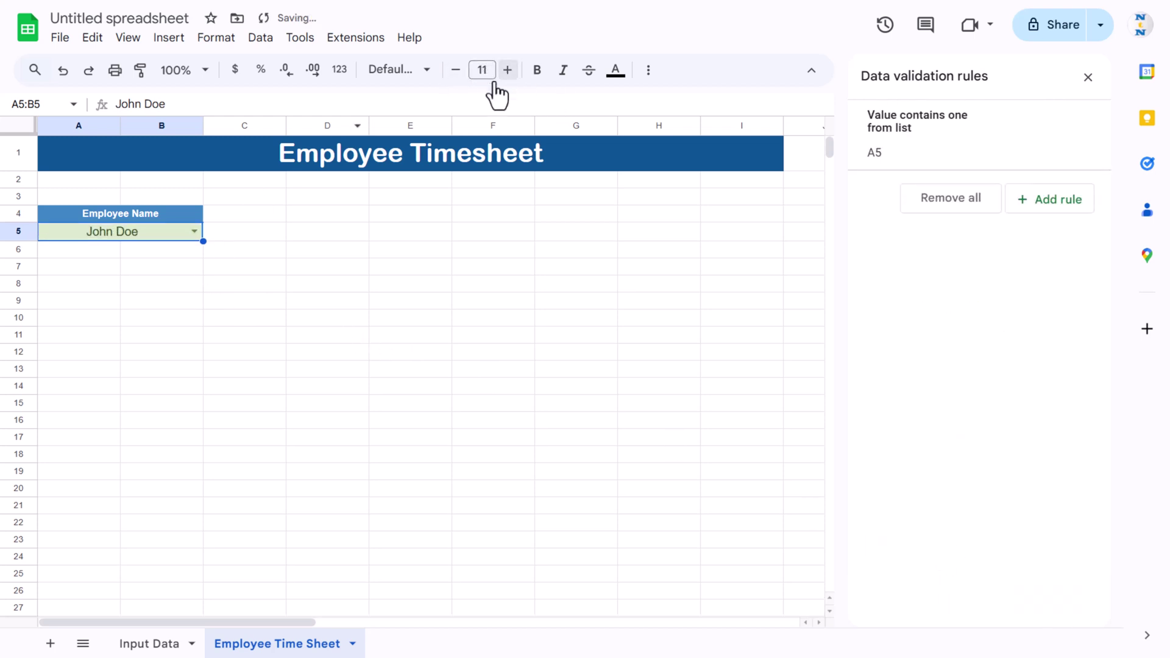
# Step: Make rows 4 and 5 taller and enlarge the Employee Name header text
pyautogui.moveTo(18, 223); pyautogui.dragTo(18, 258)
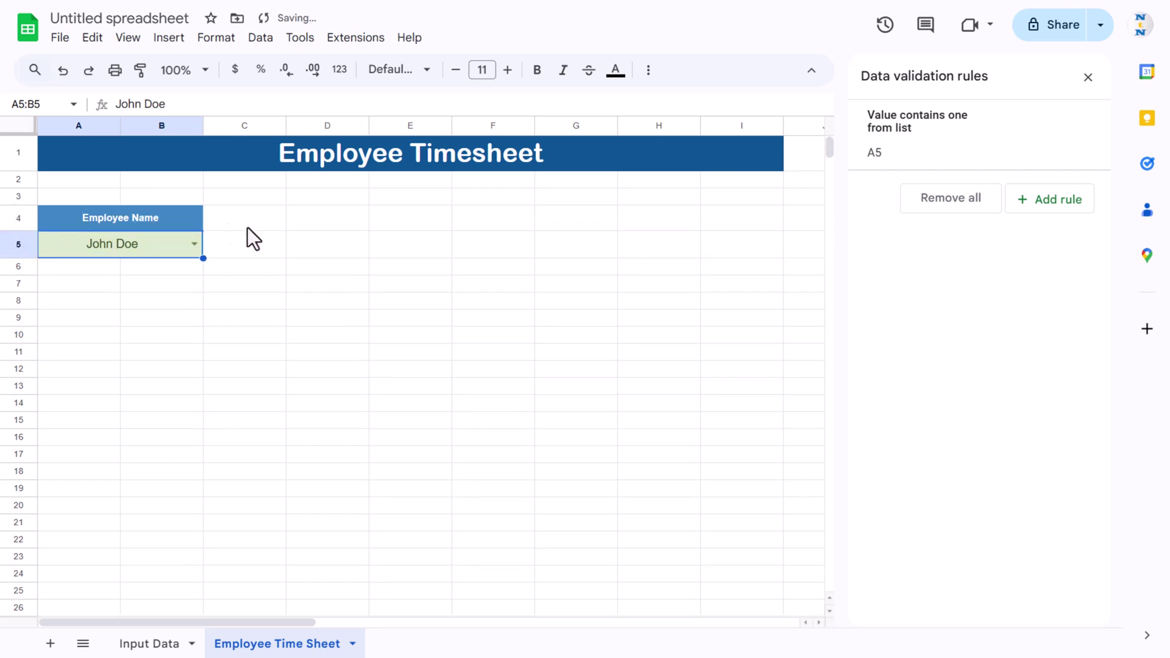
pyautogui.click(232, 236)
pyautogui.click(327, 244)
pyautogui.click(585, 243)
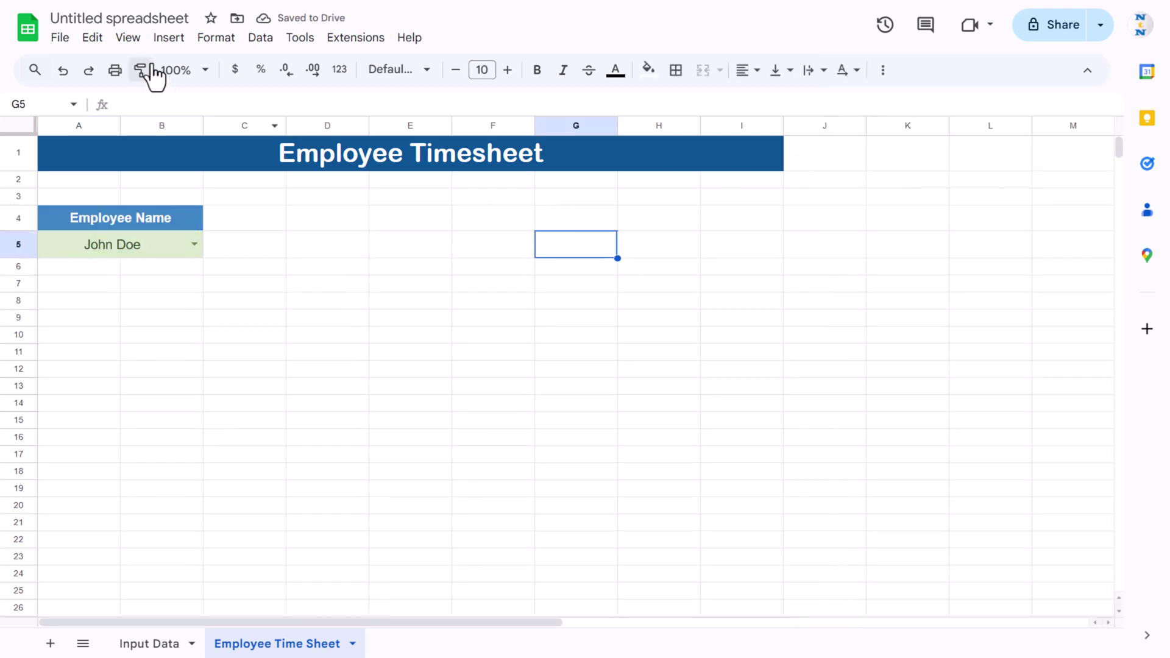
# Step: Hide the gridlines on the Employee Time Sheet
pyautogui.click(128, 38)
pyautogui.moveTo(195, 80)
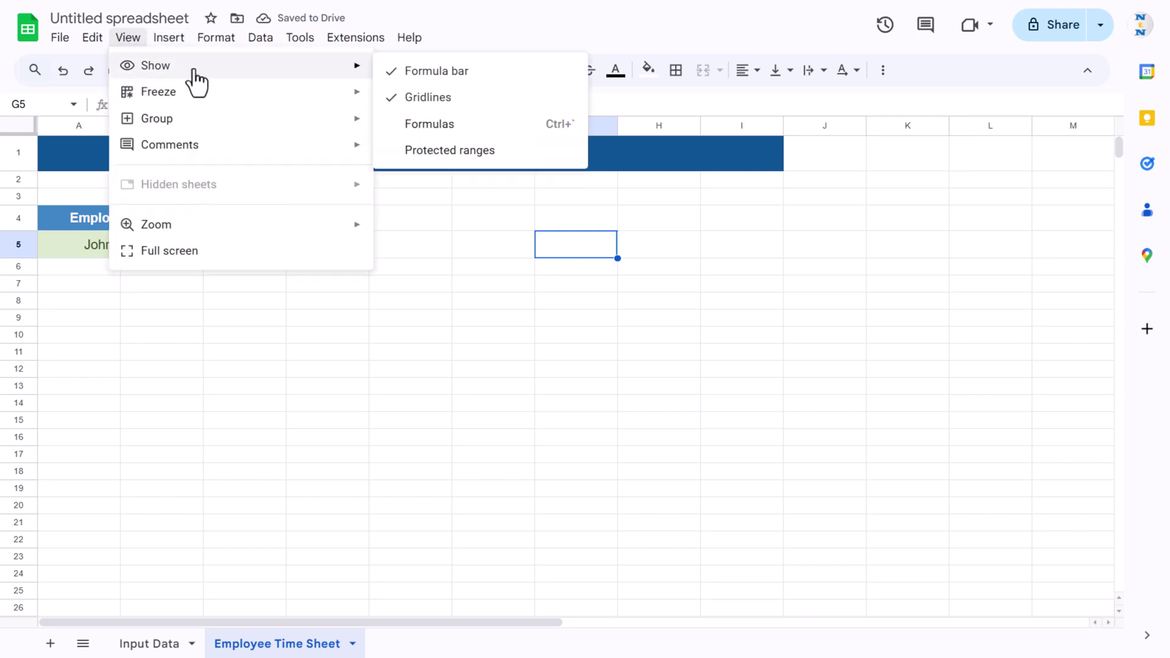
pyautogui.click(423, 104)
pyautogui.click(427, 316)
pyautogui.click(263, 225)
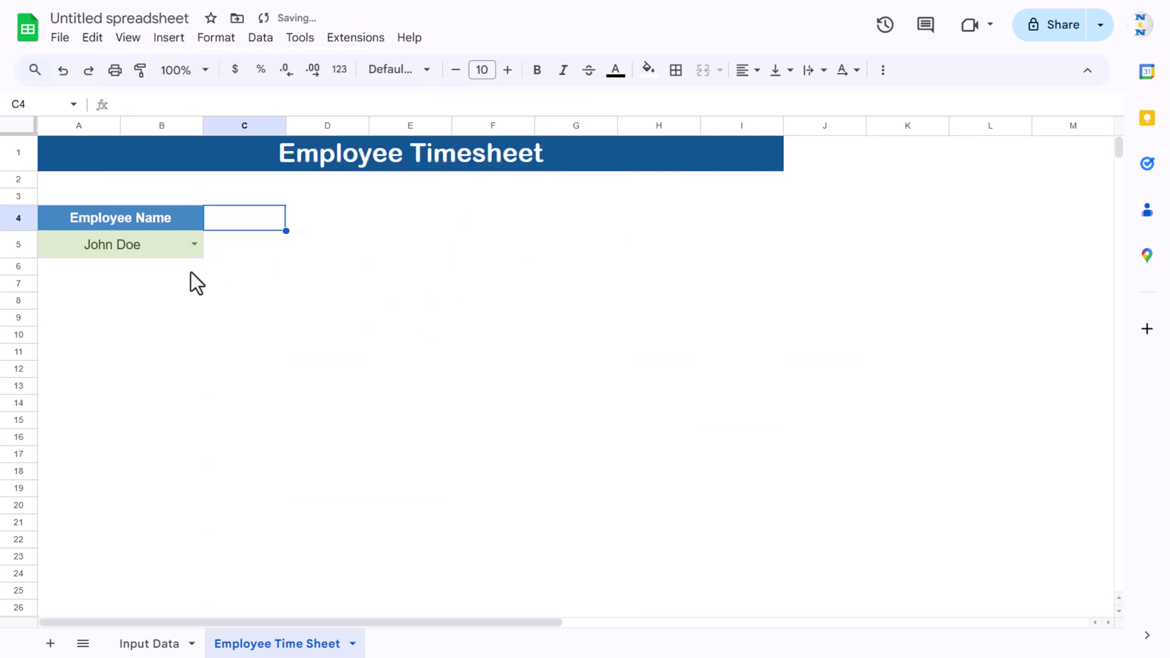
# Step: Copy the Date through Billable Hours headers from B15:I15 of Input Data into the Employee Time Sheet starting at A12
pyautogui.click(117, 287)
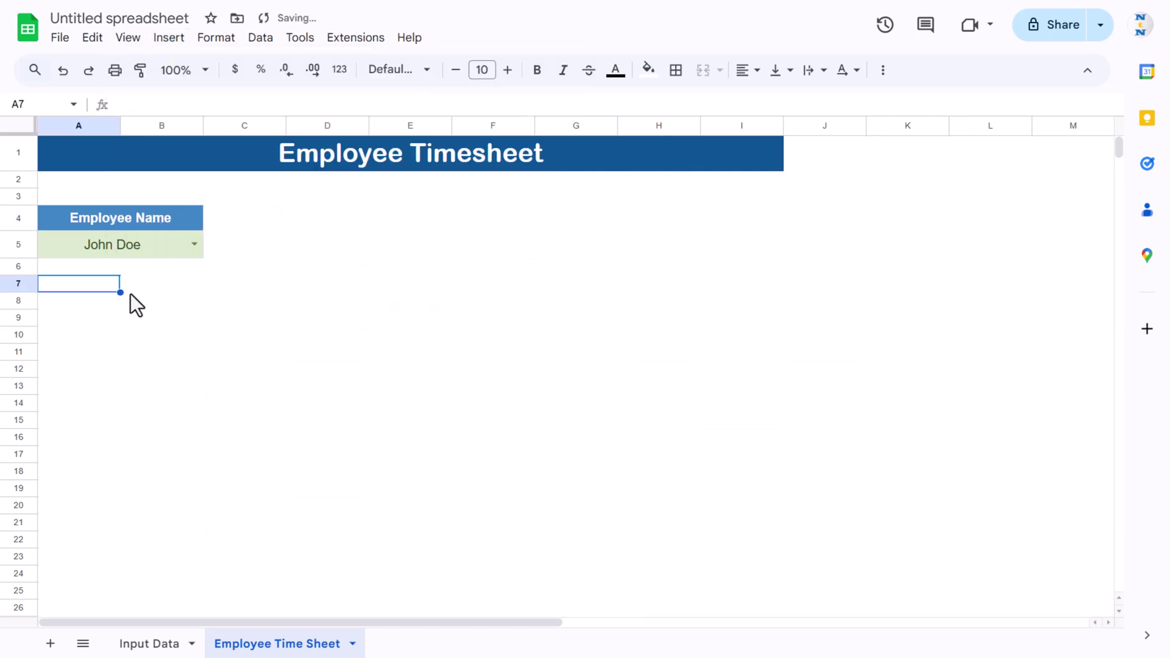
pyautogui.click(54, 368)
pyautogui.click(160, 637)
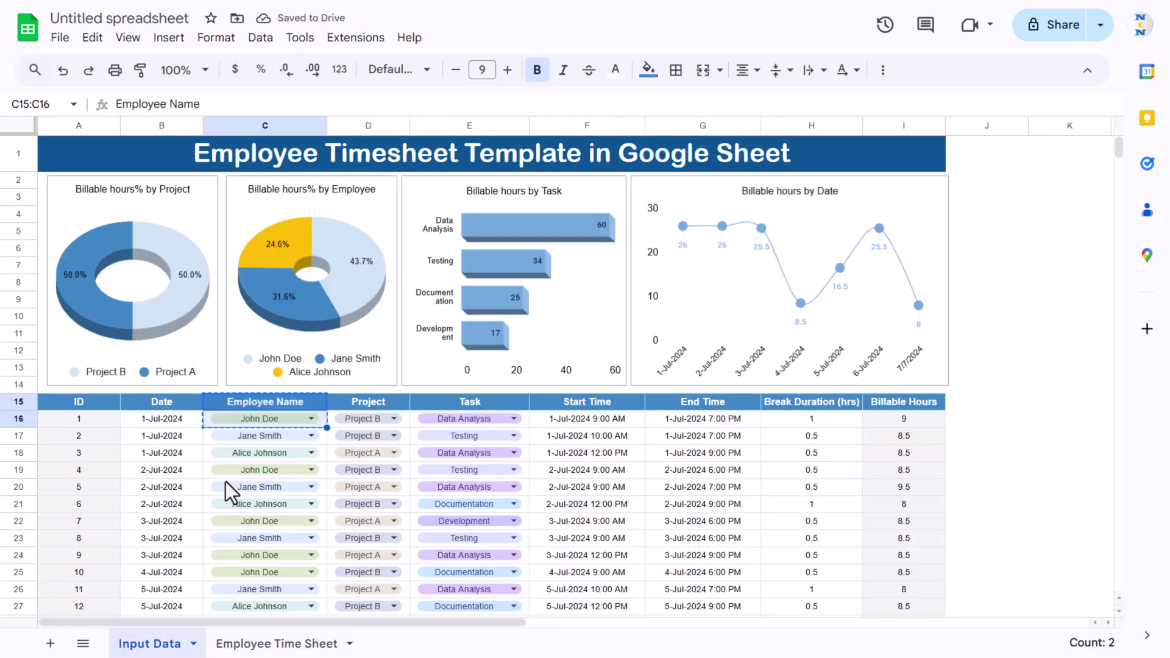
pyautogui.click(86, 408)
pyautogui.click(159, 401)
pyautogui.hotkey('ctrl', 'shift', 'Right')
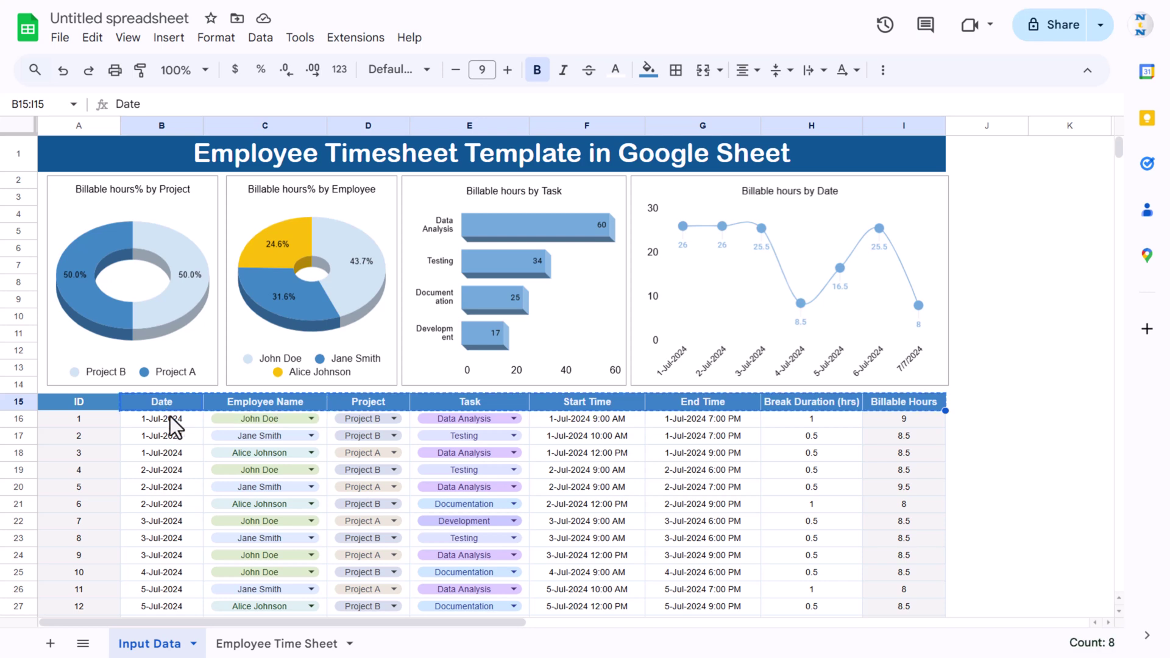
pyautogui.click(272, 644)
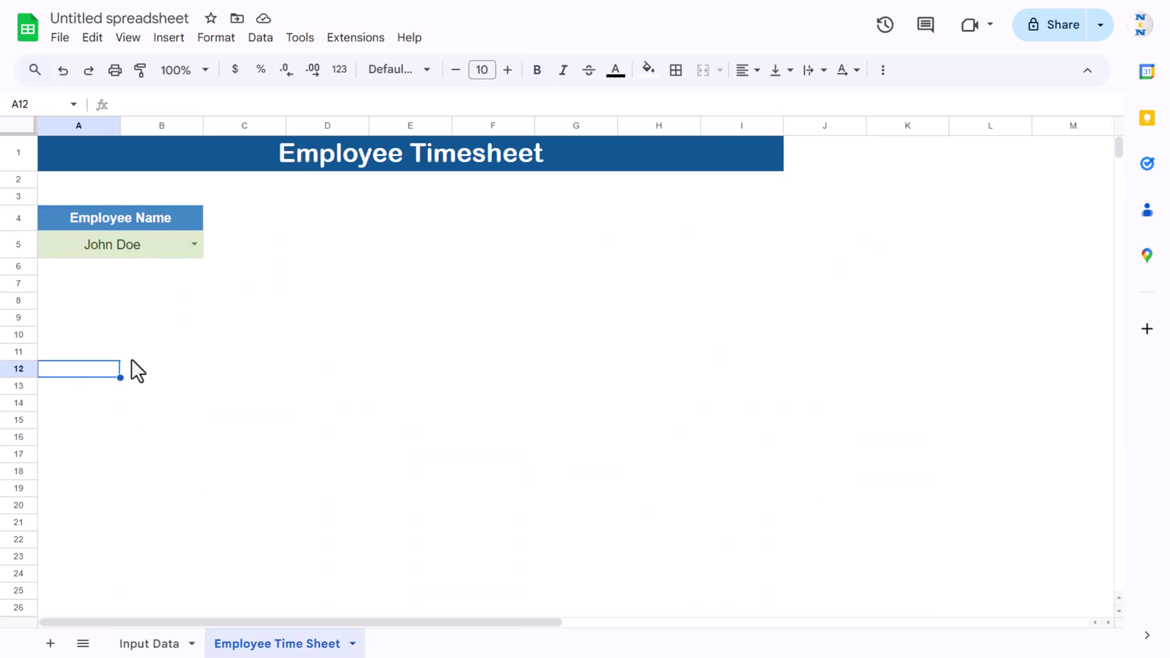
pyautogui.hotkey('ctrl', 'v')
pyautogui.click(272, 417)
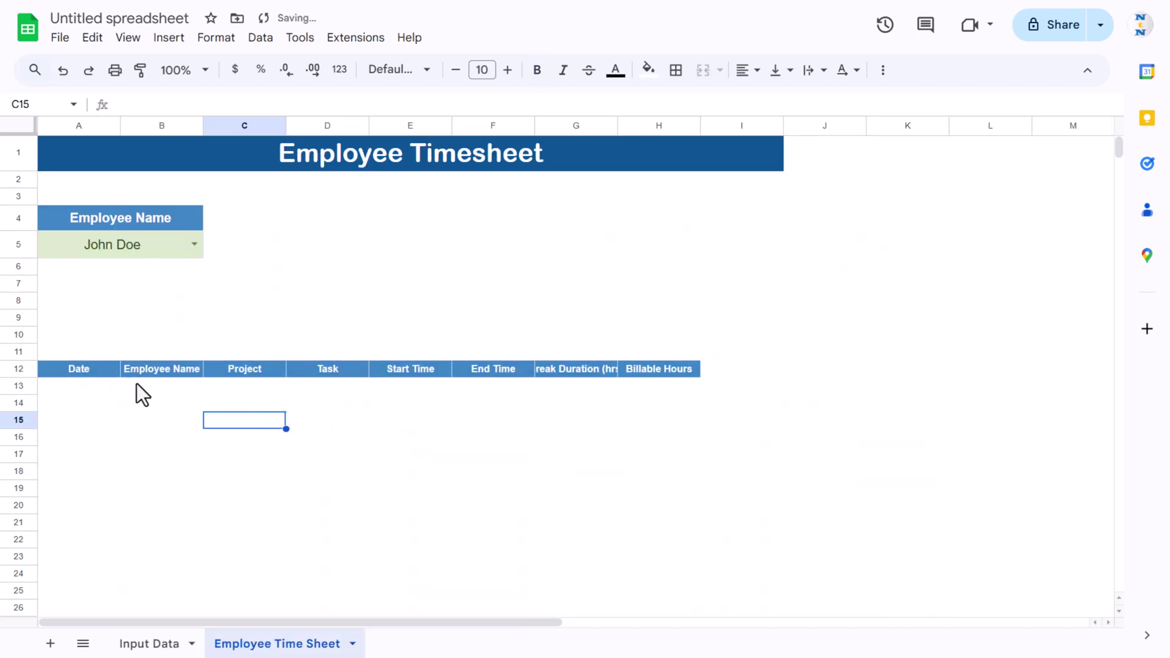
# Step: Replace the Employee Name header in B12 by moving the Project through Billable Hours headers one column over, and clear the duplicate in H12
pyautogui.click(170, 367)
pyautogui.press('Up')
pyautogui.press('Down')
pyautogui.press('Left')
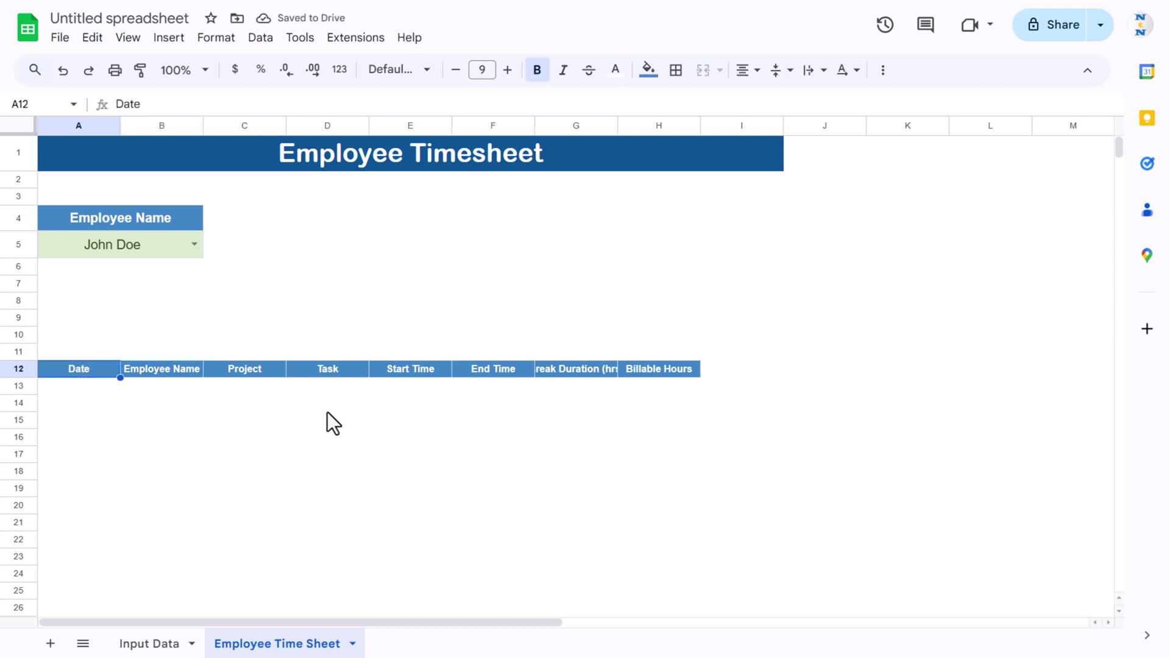
pyautogui.press('Right')
pyautogui.press('Right')
pyautogui.hotkey('ctrl', 'shift', 'Right')
pyautogui.hotkey('ctrl', 'c')
pyautogui.press('Left')
pyautogui.hotkey('ctrl', 'v')
pyautogui.press('Right')
pyautogui.press('Right')
pyautogui.press('Right')
pyautogui.press('Right')
pyautogui.press('Right')
pyautogui.press('Right')
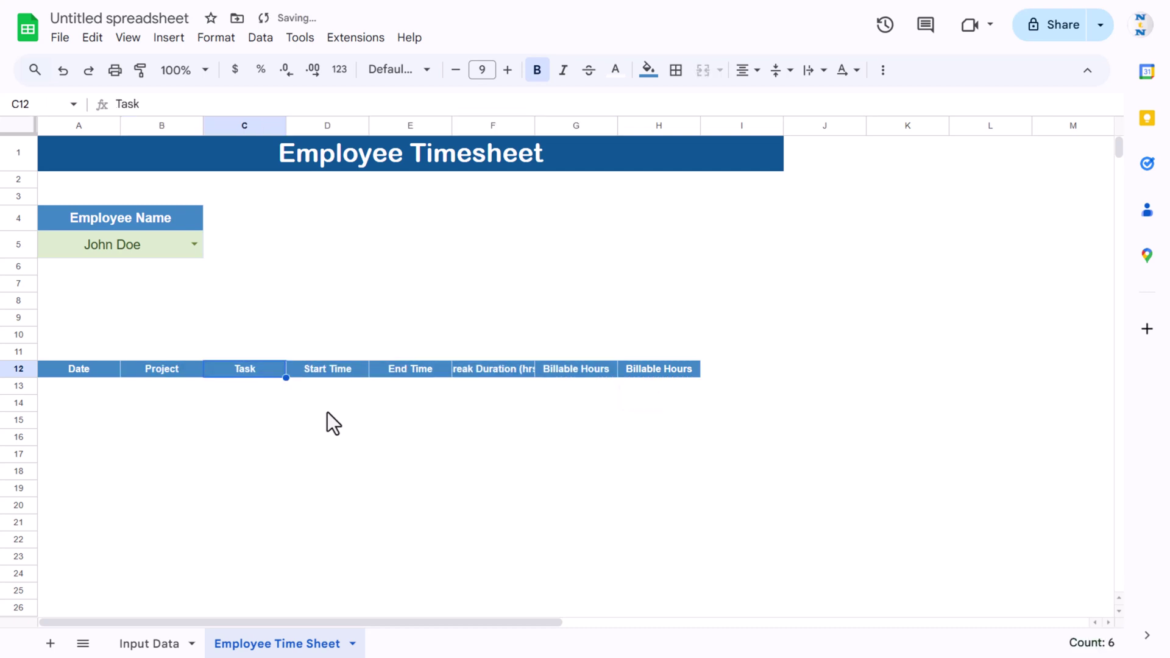
pyautogui.press('Delete')
pyautogui.press('Up')
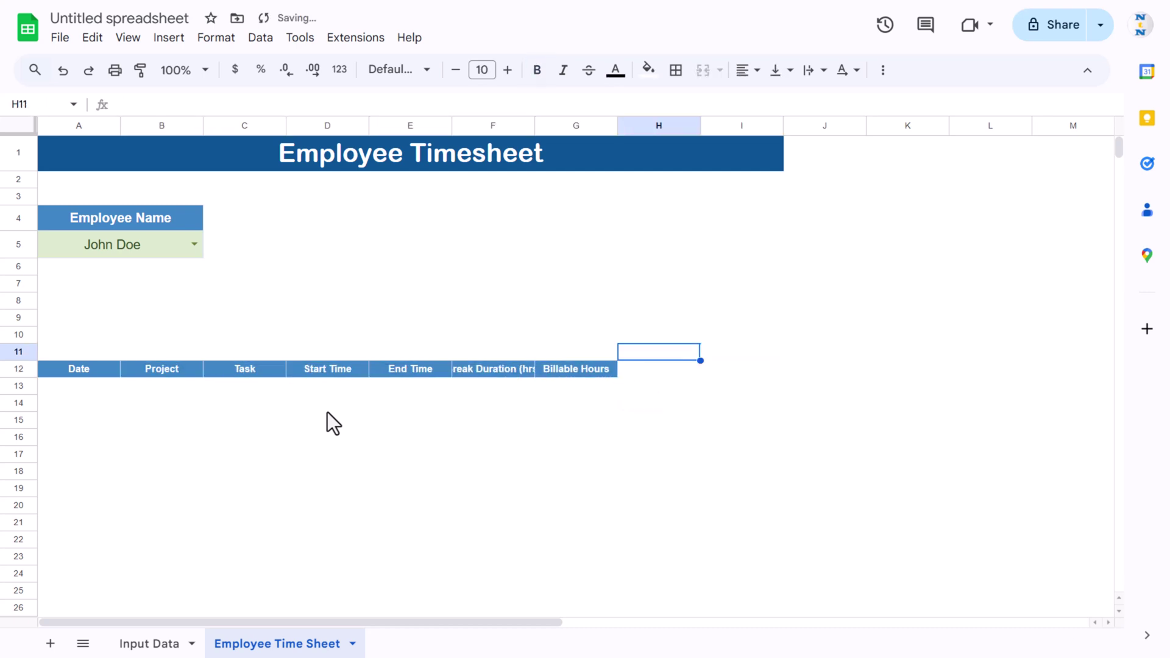
# Step: Widen columns C to G equally so the Break Duration (hrs) header fits, and widen column B
pyautogui.press('Home')
pyautogui.press('Down')
pyautogui.press('Right')
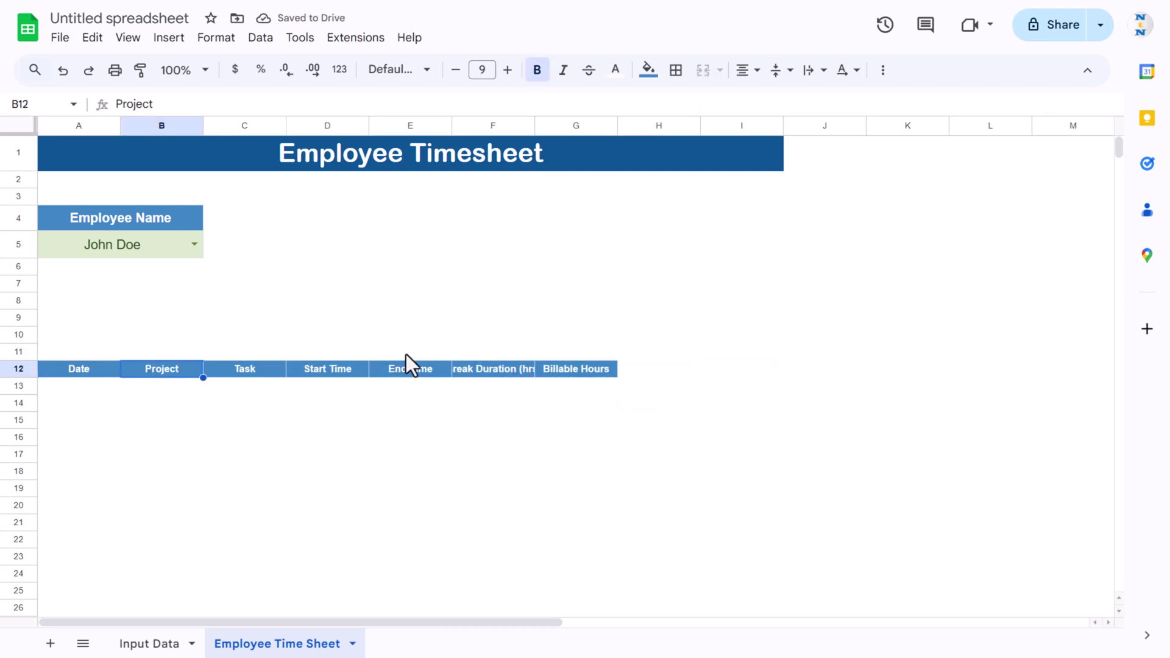
pyautogui.click(525, 369)
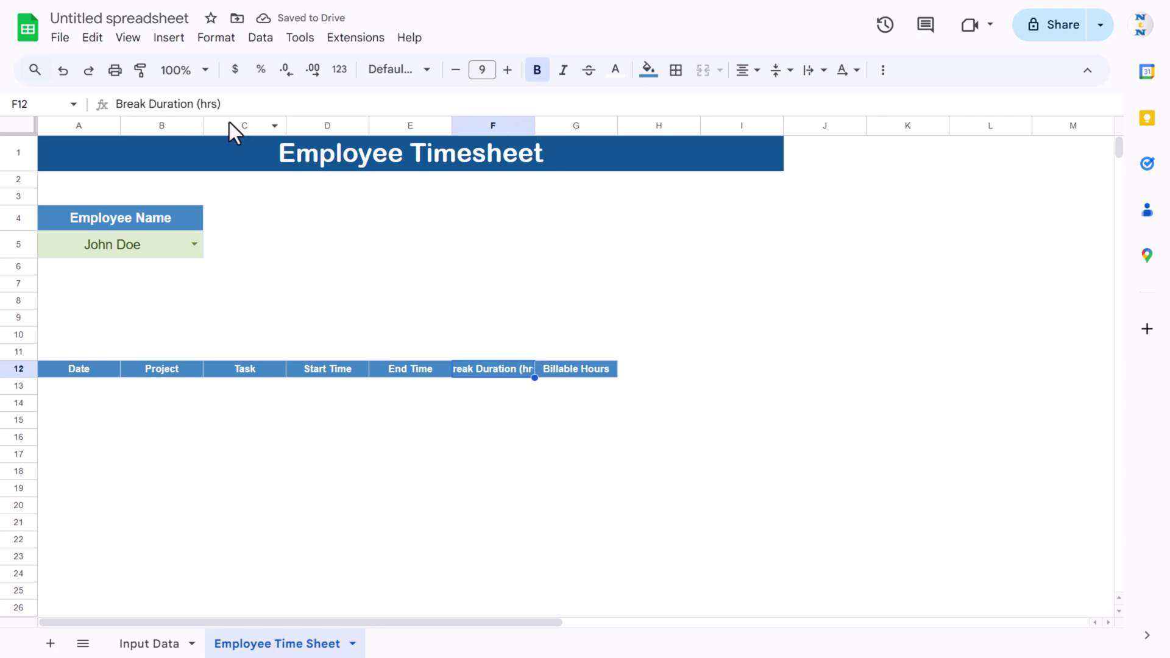
pyautogui.moveTo(245, 125); pyautogui.dragTo(755, 368)
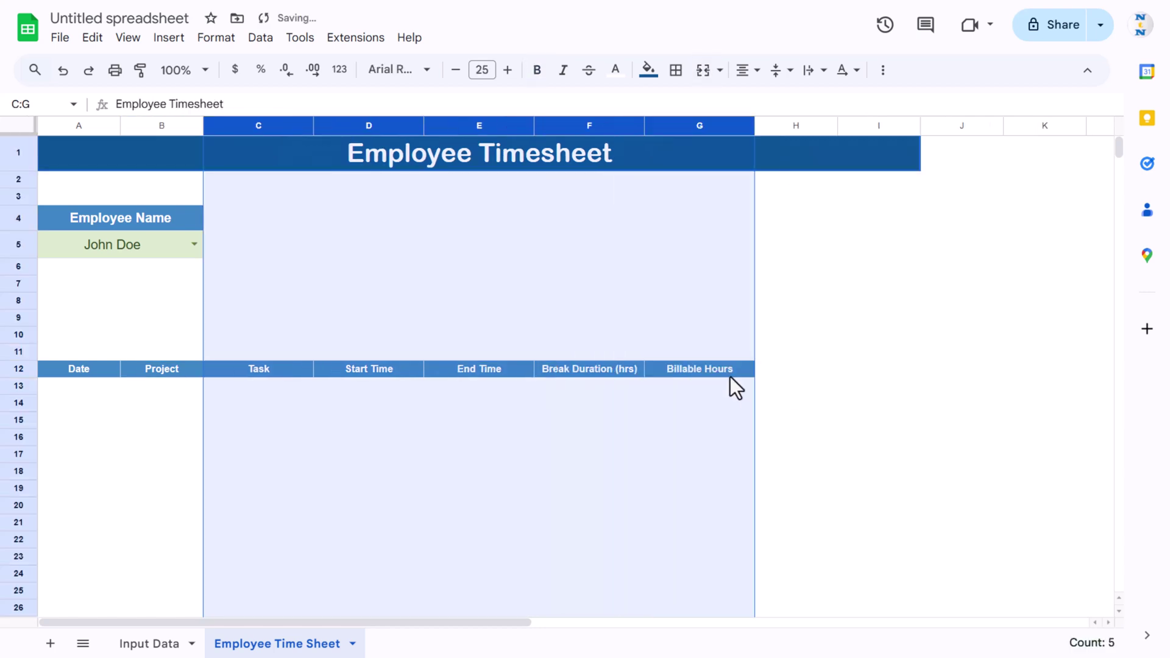
pyautogui.click(806, 373)
pyautogui.click(195, 369)
pyautogui.moveTo(203, 125); pyautogui.dragTo(230, 268)
# Step: Start a FILTER formula in A13 with 'Input Data'!B15:I1000 as its range
pyautogui.click(79, 386)
pyautogui.write('=fi')
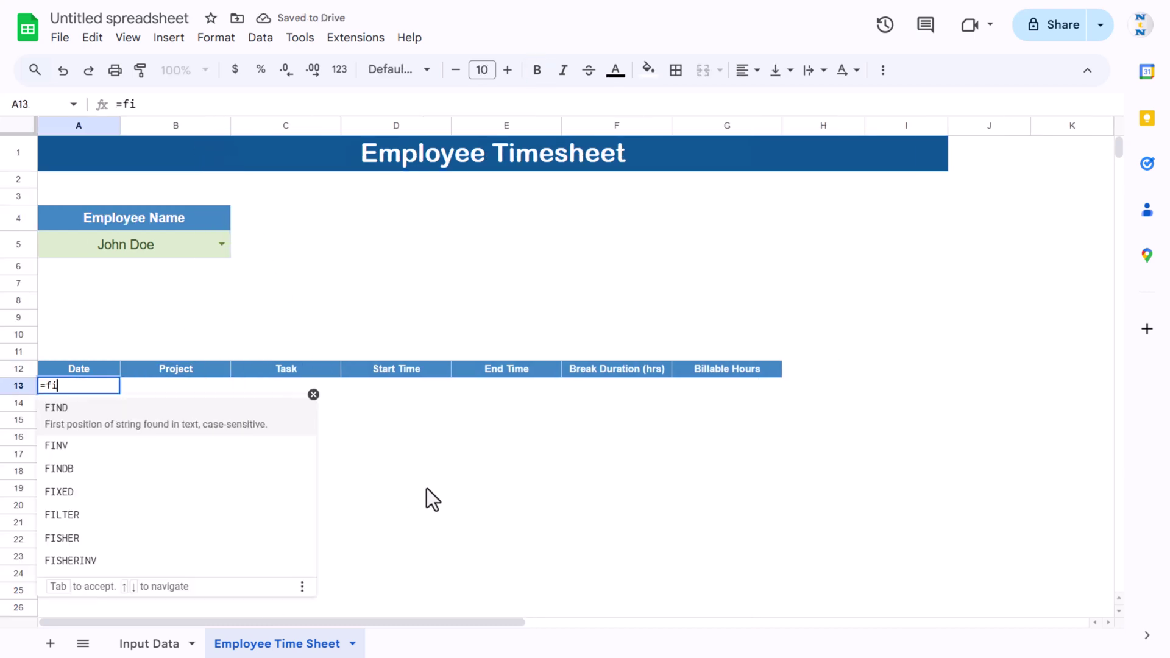
pyautogui.write('l')
pyautogui.press('Tab')
pyautogui.click(155, 644)
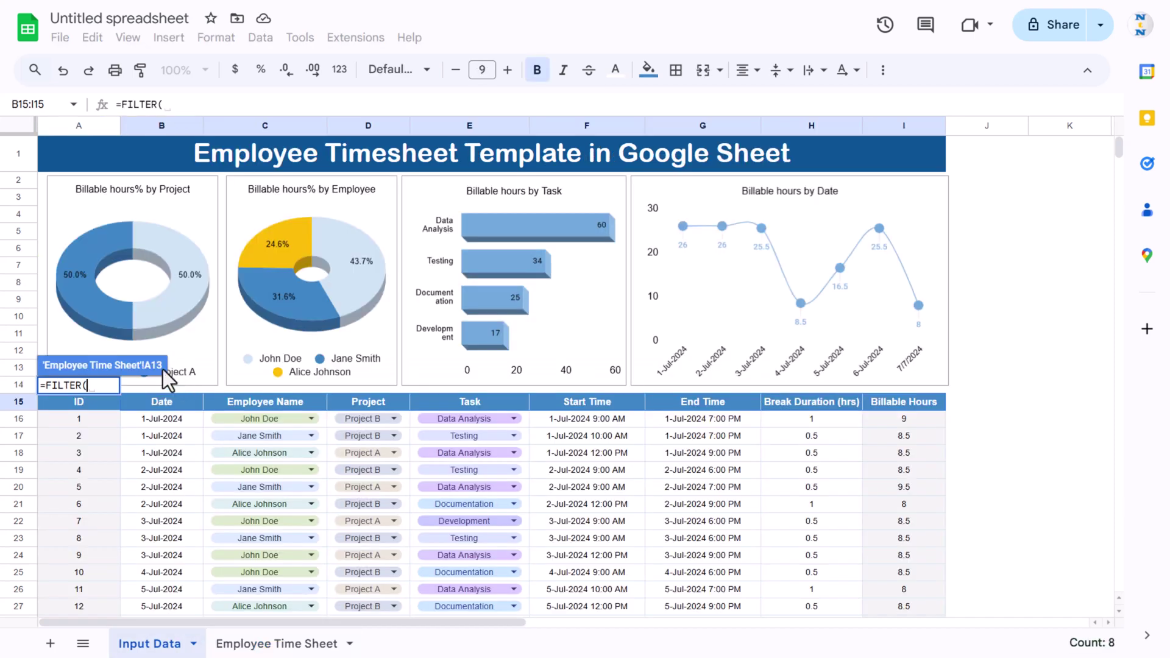
pyautogui.click(154, 404)
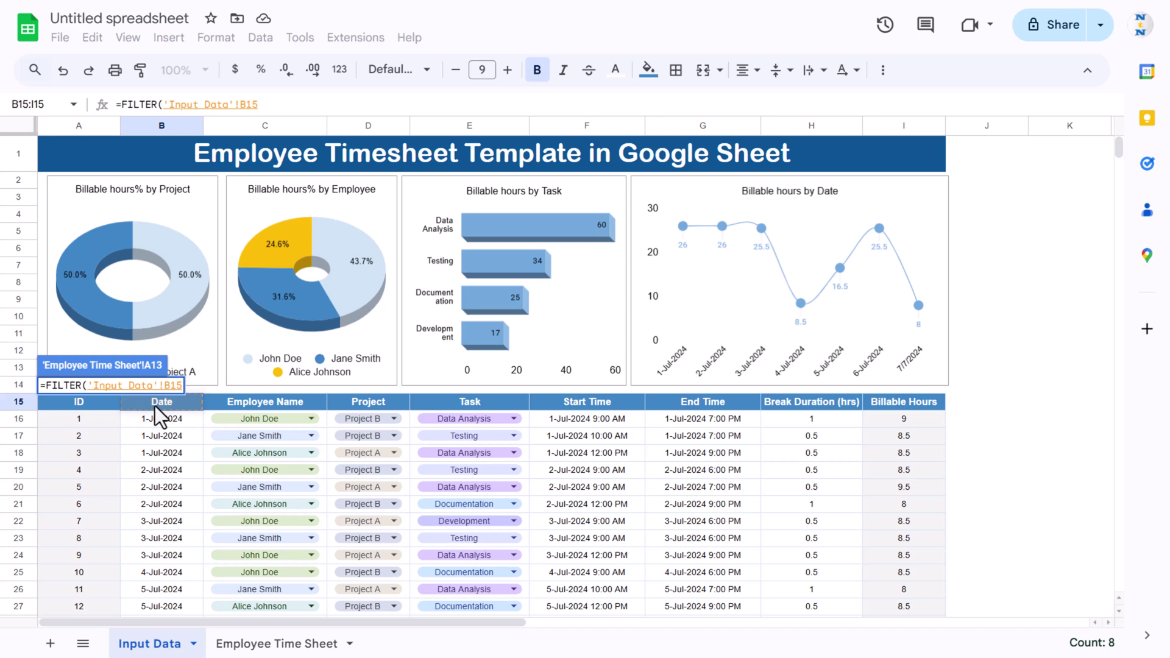
pyautogui.hotkey('ctrl', 'shift', 'Right')
pyautogui.hotkey('ctrl', 'shift', 'Down')
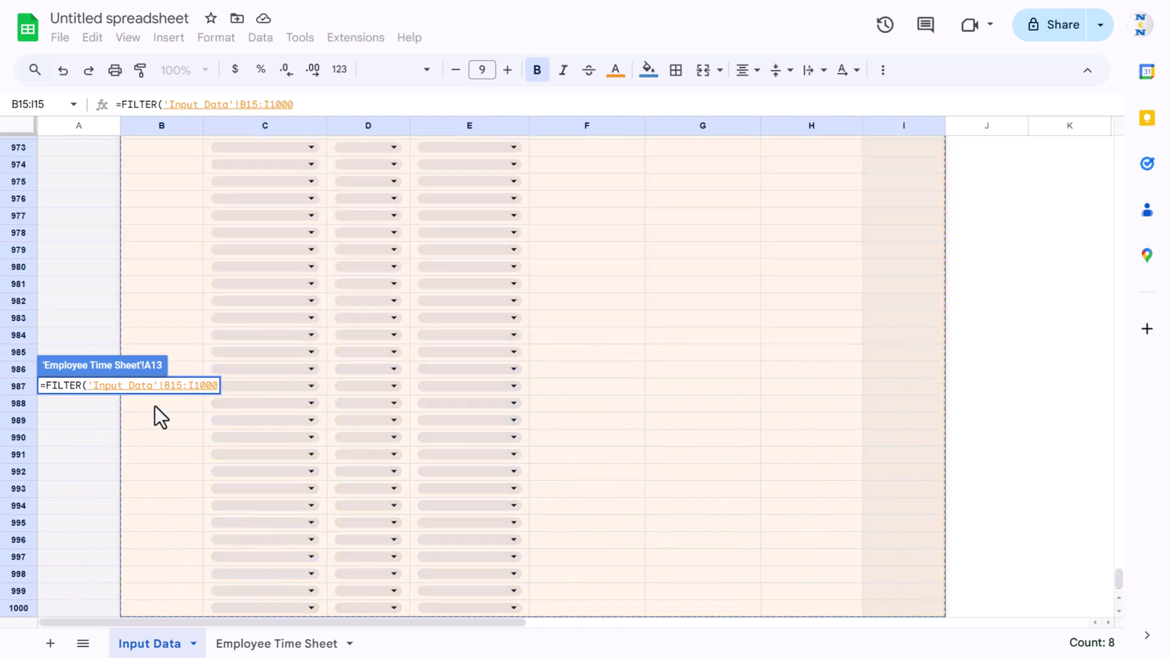
pyautogui.write(',')
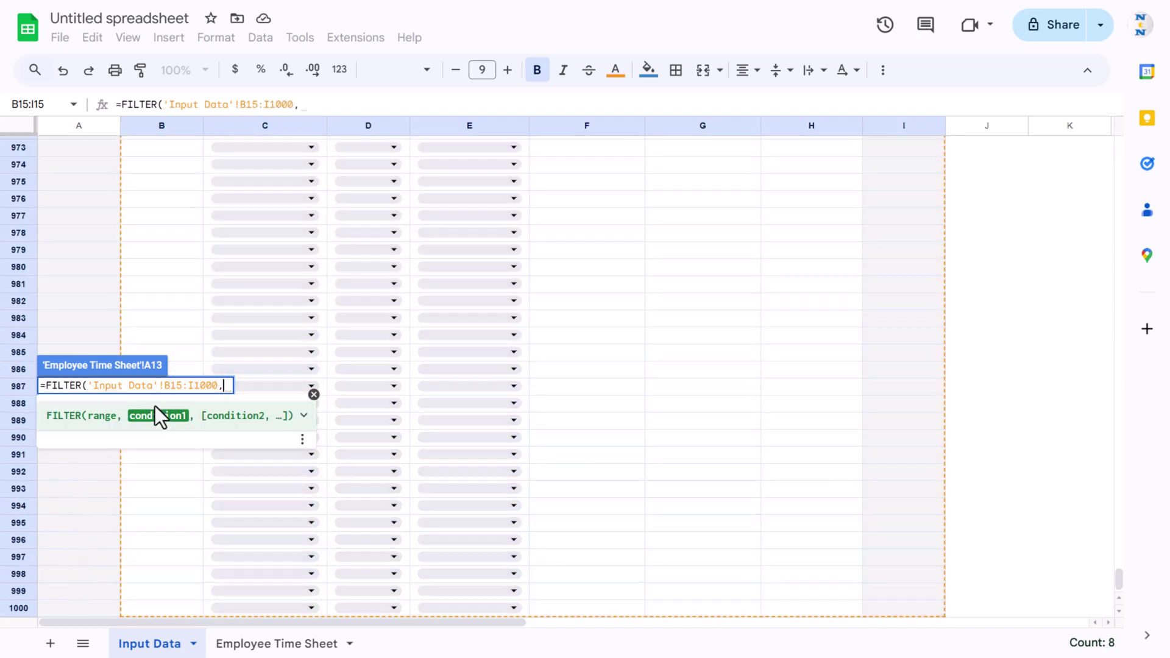
# Step: Complete the FILTER formula with the condition 'Input Data'!C15:C1000=A5, matching the selected employee
pyautogui.click(172, 297)
pyautogui.hotkey('ctrl', 'Up')
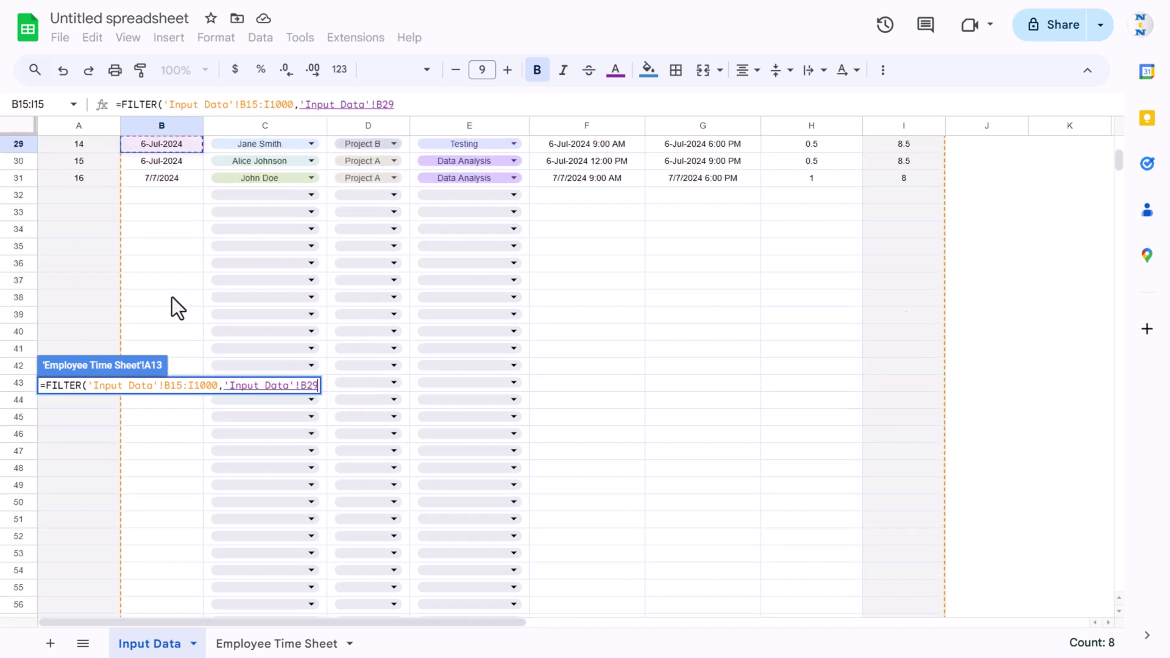
pyautogui.hotkey('ctrl', 'Up')
pyautogui.press('Right')
pyautogui.hotkey('ctrl', 'shift', 'Down')
pyautogui.hotkey('ctrl', 'shift', 'Down')
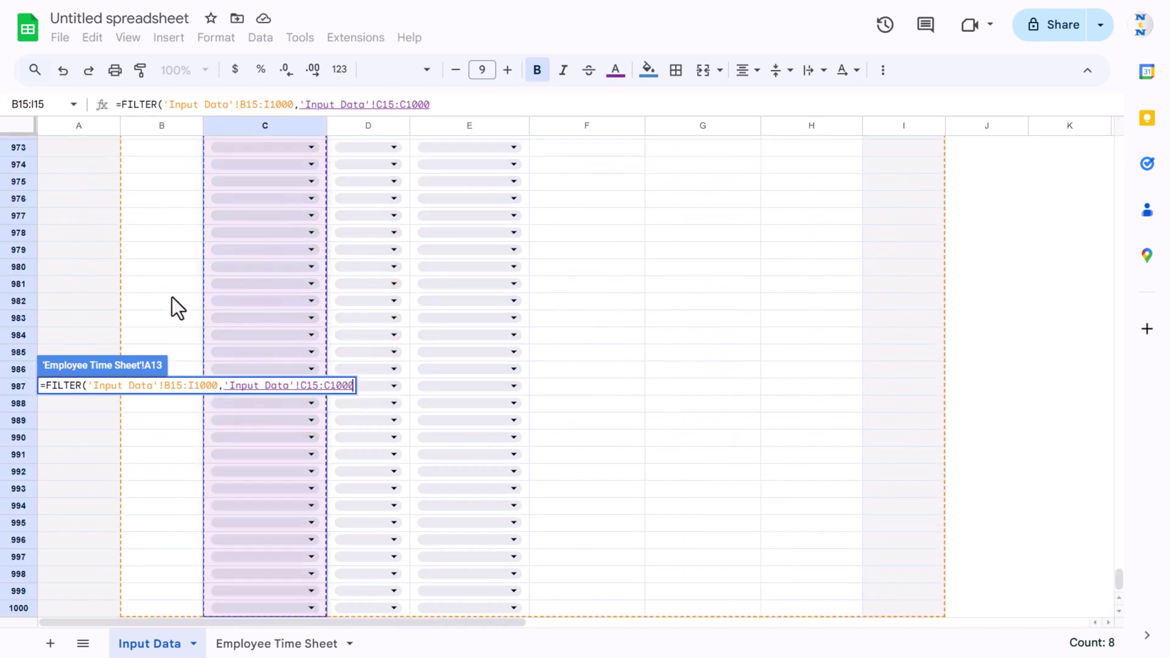
pyautogui.write('=')
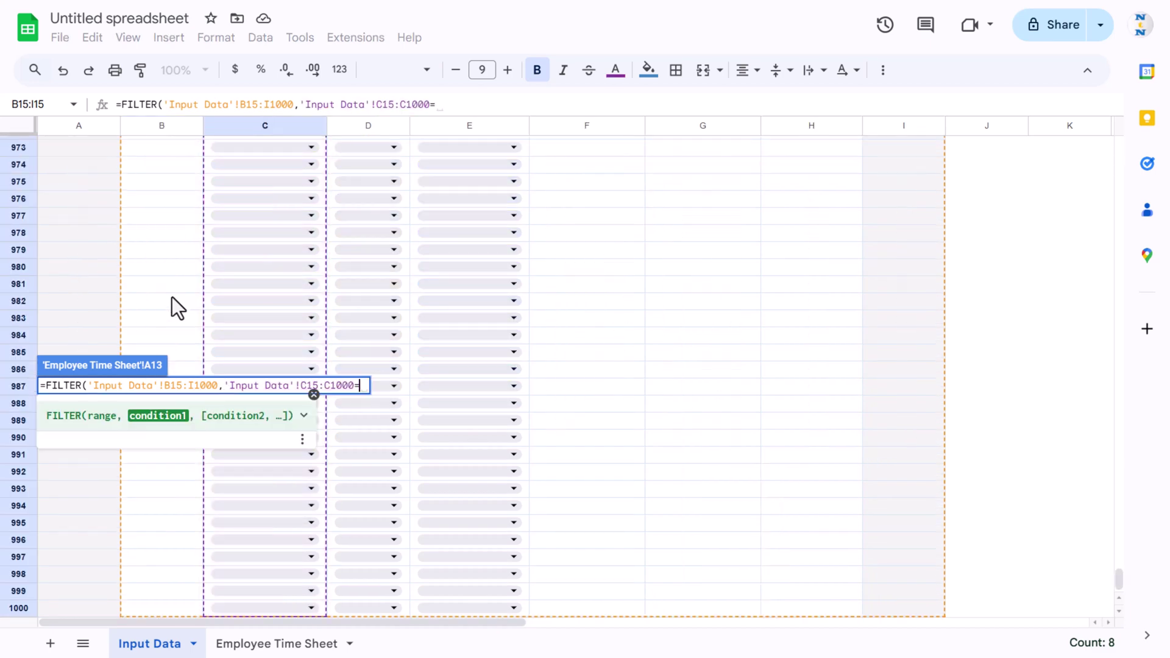
pyautogui.click(267, 646)
pyautogui.click(143, 243)
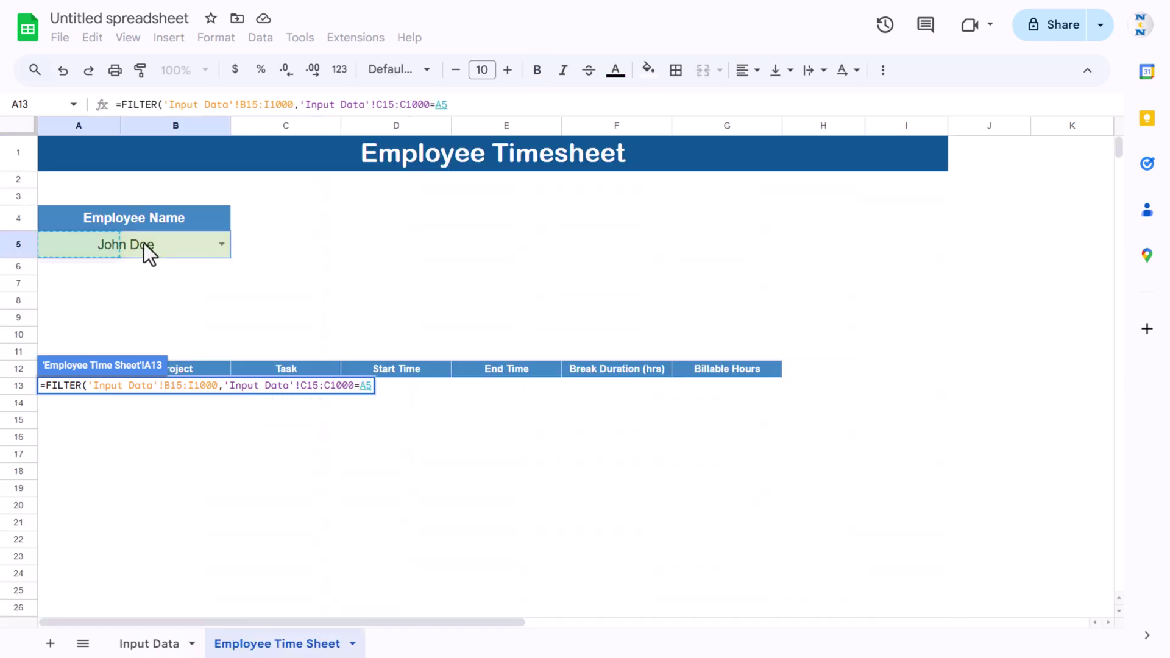
pyautogui.press('Return')
# Step: Examine the filtered rows from A13 against their headers, especially the column under Project
pyautogui.press('Up')
pyautogui.press('Right')
pyautogui.hotkey('ctrl', 'shift', 'Down')
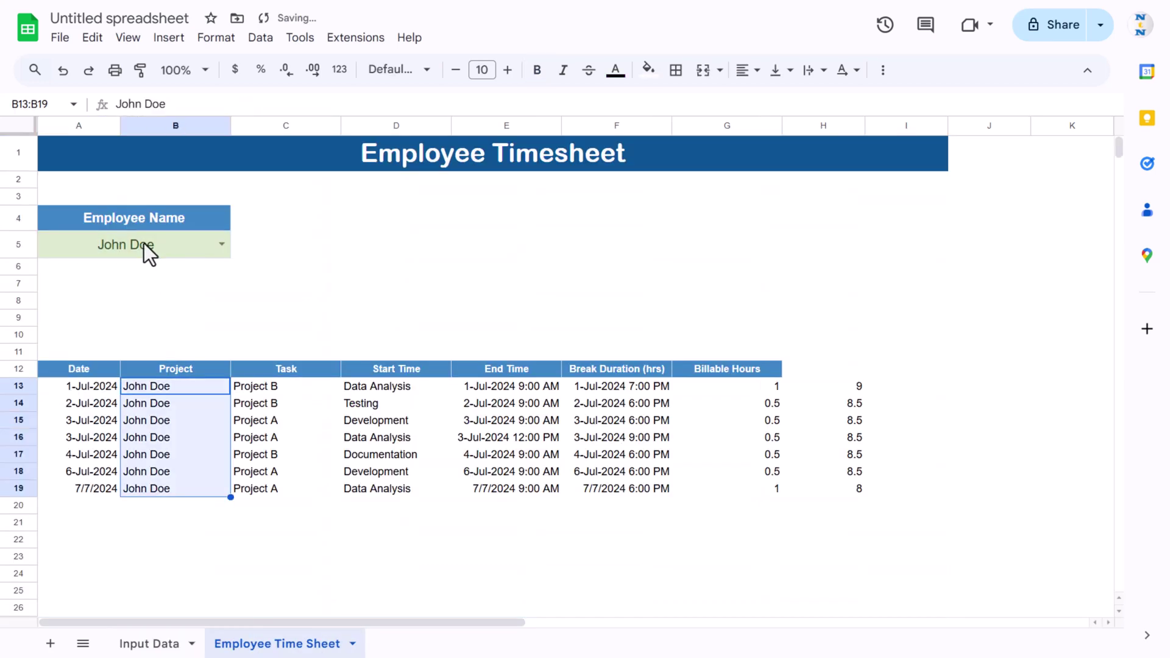
pyautogui.press('Up')
pyautogui.press('Down')
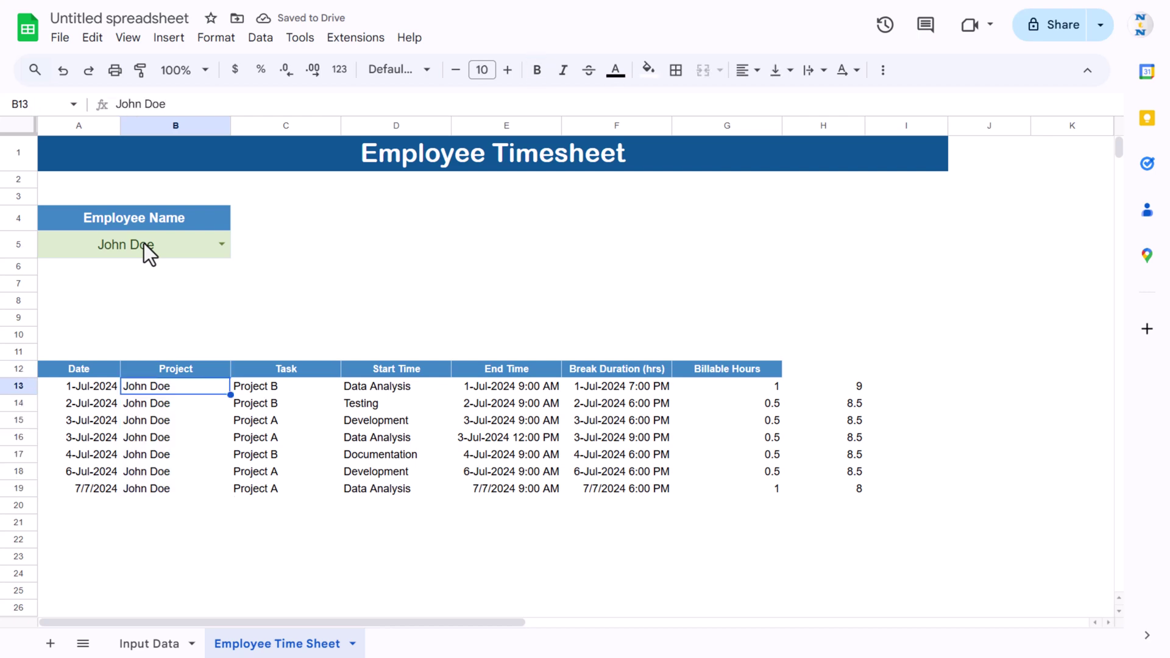
pyautogui.hotkey('ctrl', 'shift', 'Down')
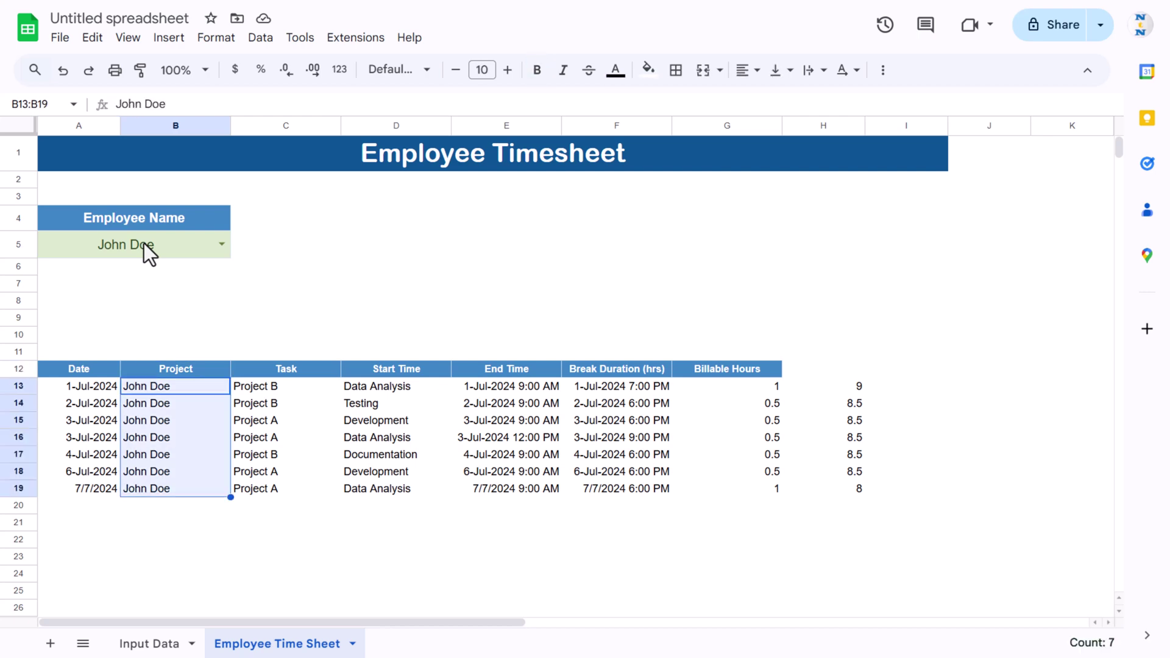
pyautogui.press('Left')
pyautogui.press('Right')
pyautogui.hotkey('ctrl', 'shift', 'Down')
pyautogui.press('Left')
pyautogui.press('Up')
pyautogui.press('Down')
pyautogui.hotkey('ctrl', 'shift', 'Right')
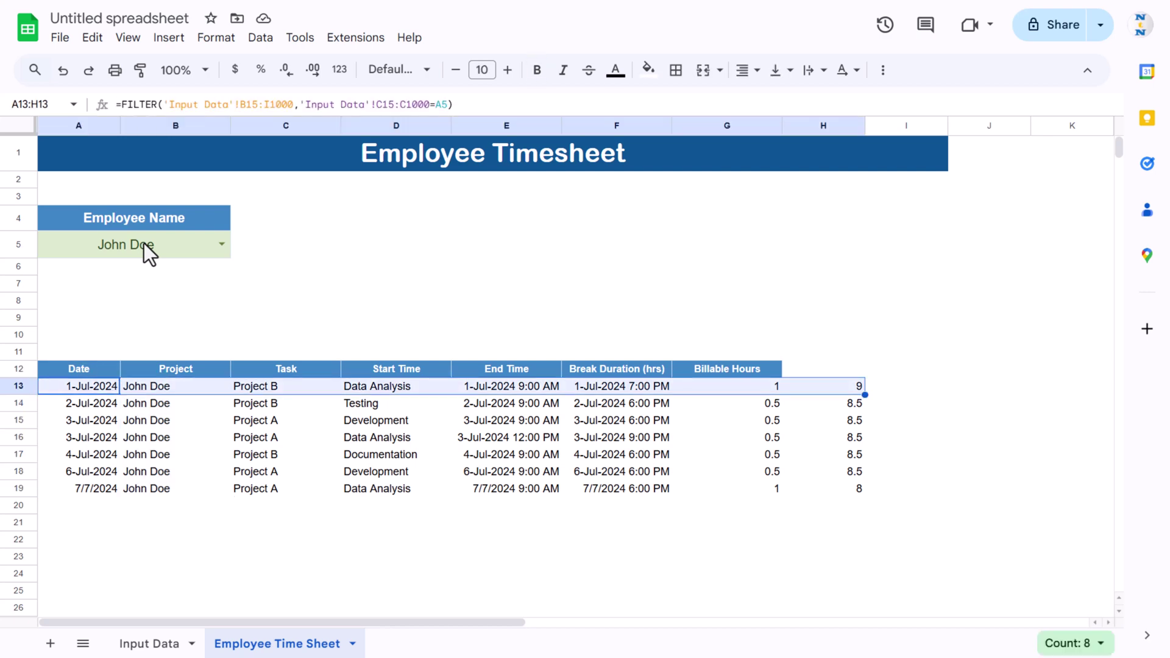
pyautogui.press('Left')
pyautogui.press('Right')
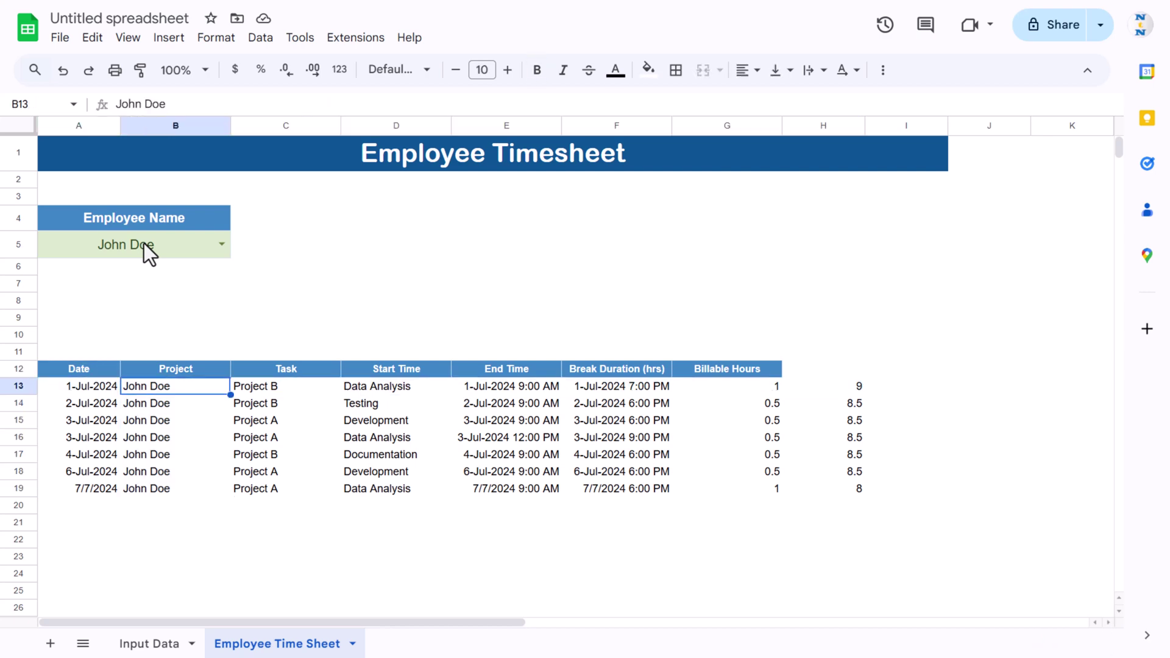
pyautogui.press('Up')
pyautogui.press('Left')
pyautogui.press('Down')
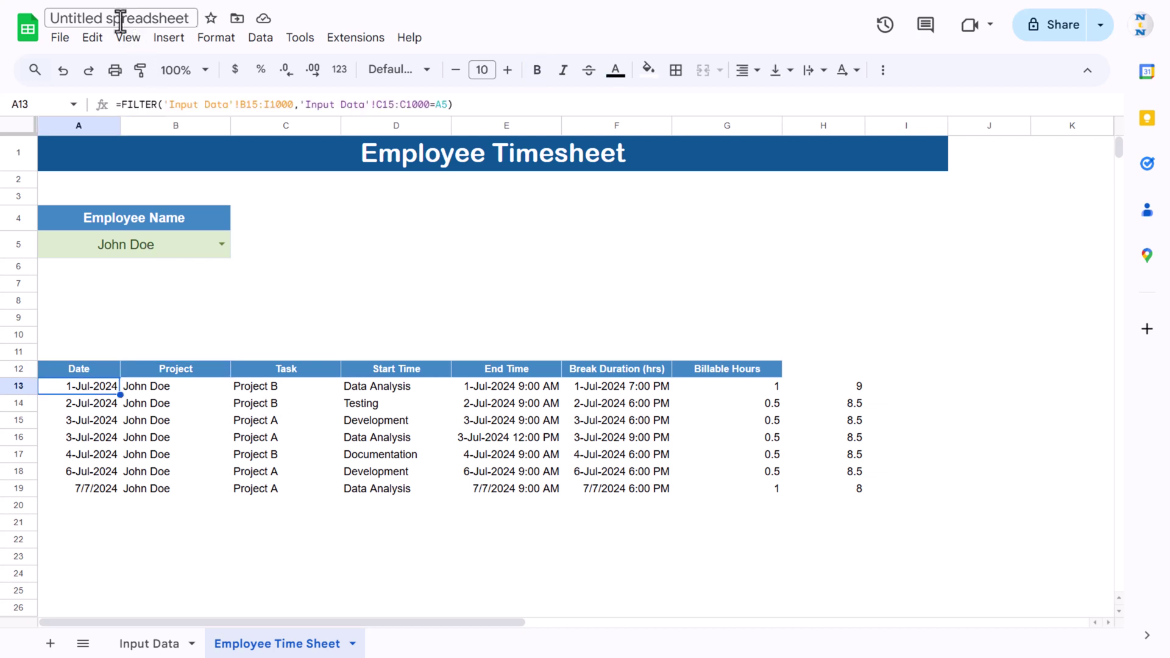
# Step: Wrap the FILTER formula in A13 in CHOOSECOLS, returning columns {1,3,4,5,6,7,8} to leave out the employee name
pyautogui.click(124, 106)
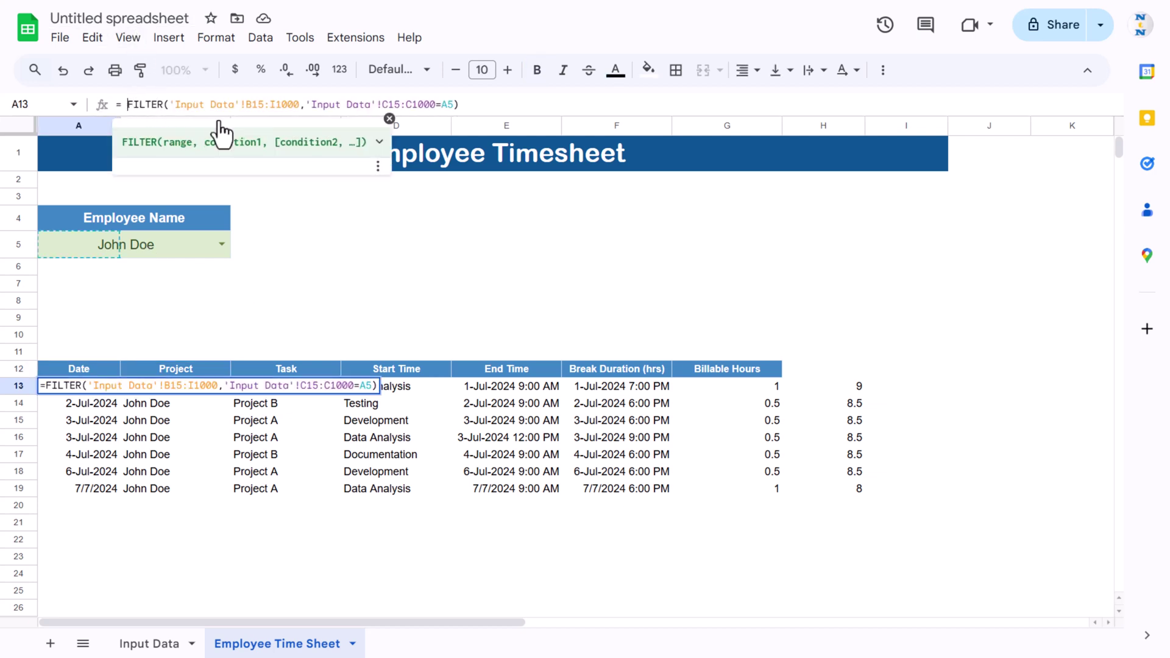
pyautogui.write('CHO')
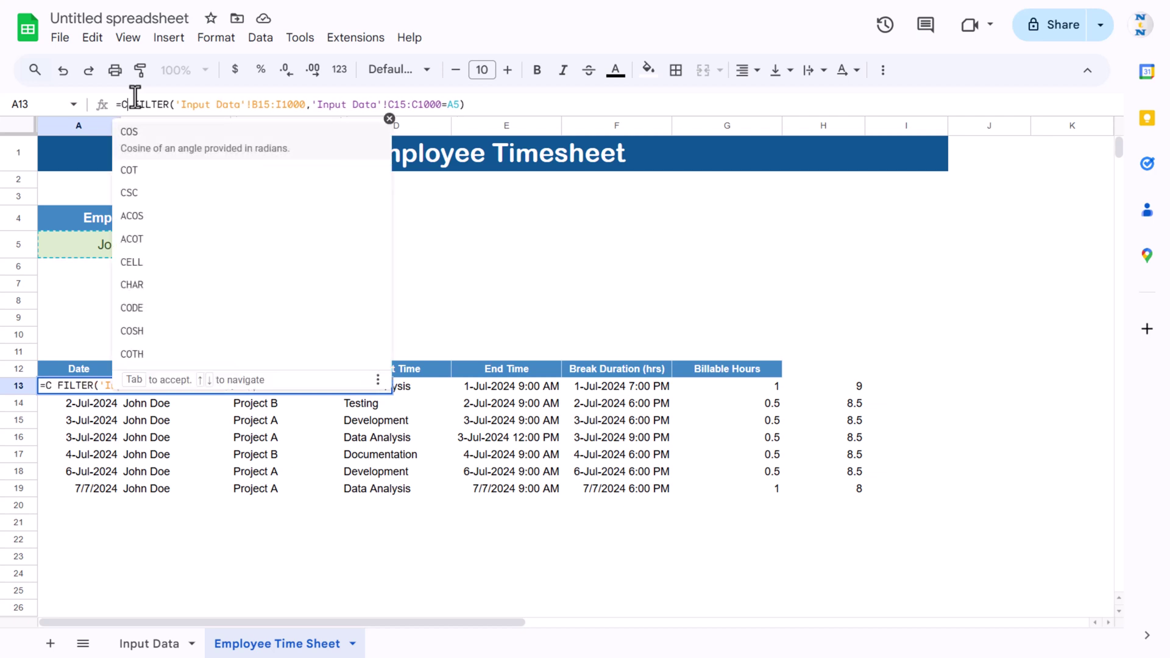
pyautogui.press('Down')
pyautogui.press('Tab')
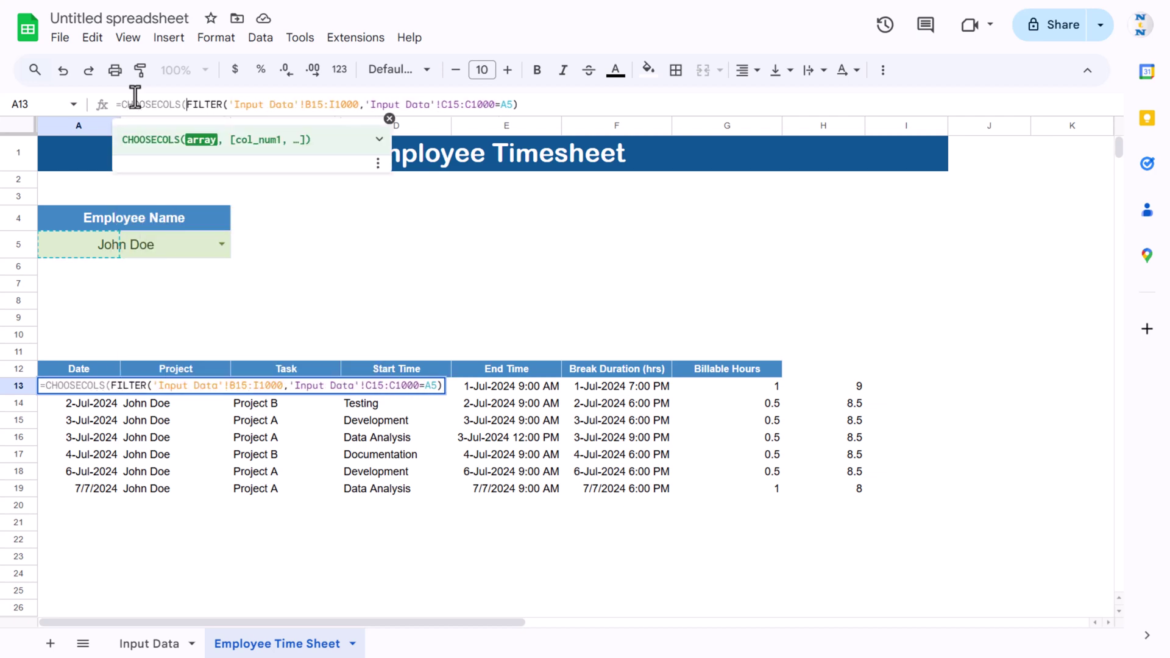
pyautogui.click(210, 143)
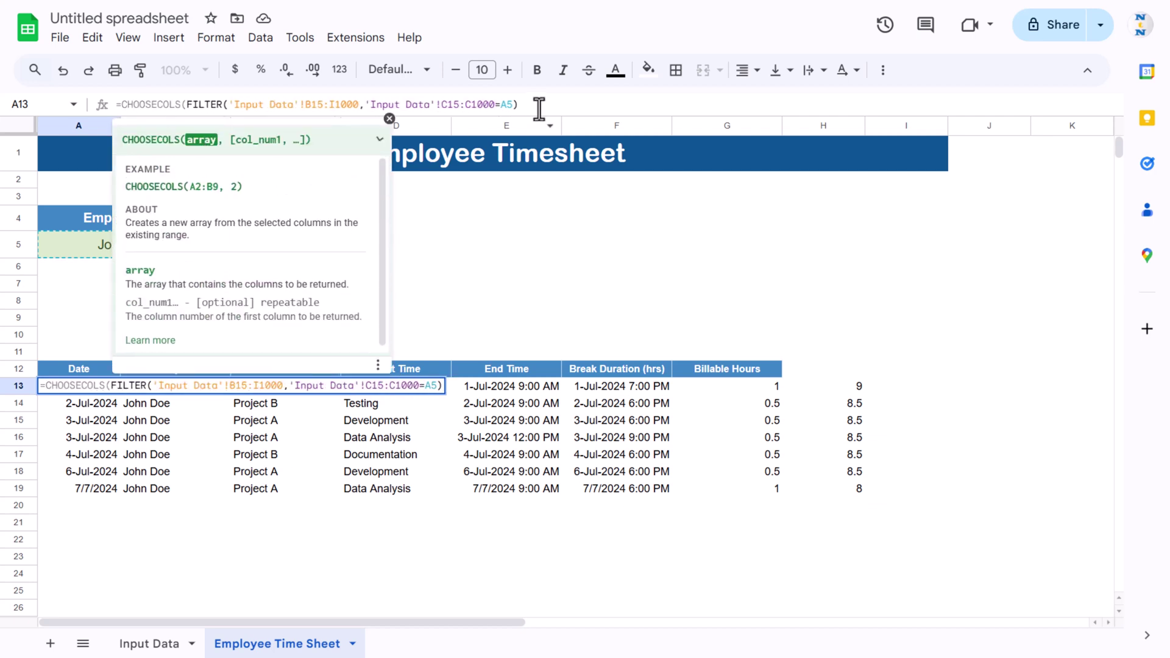
pyautogui.click(567, 104)
pyautogui.write(',')
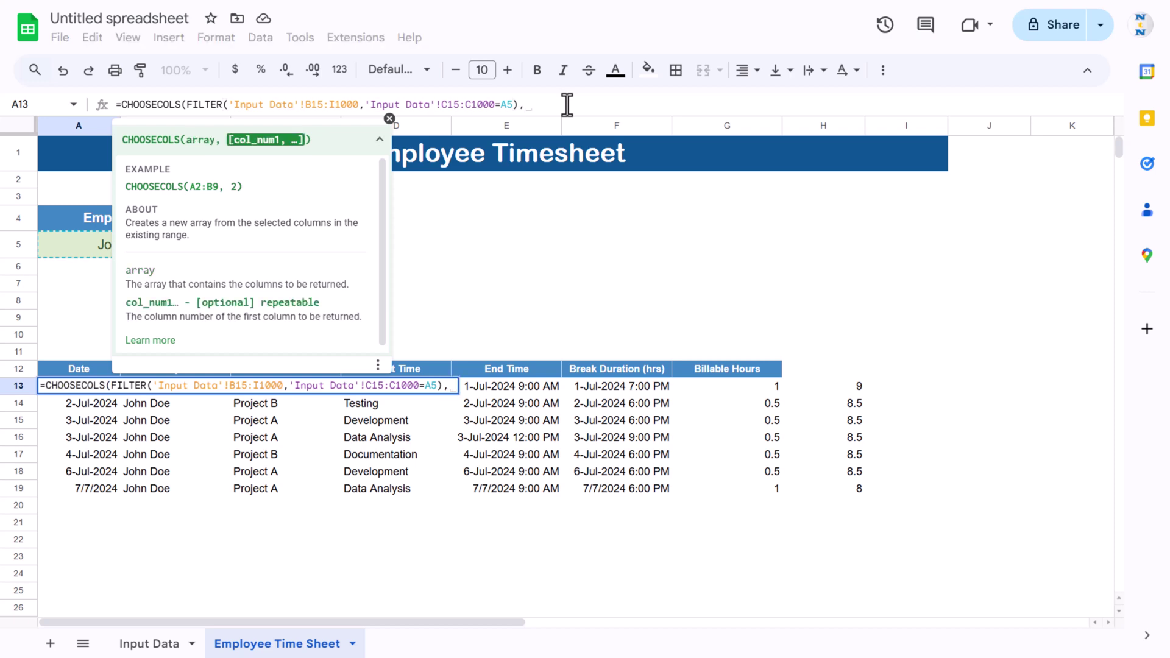
pyautogui.write('{1,')
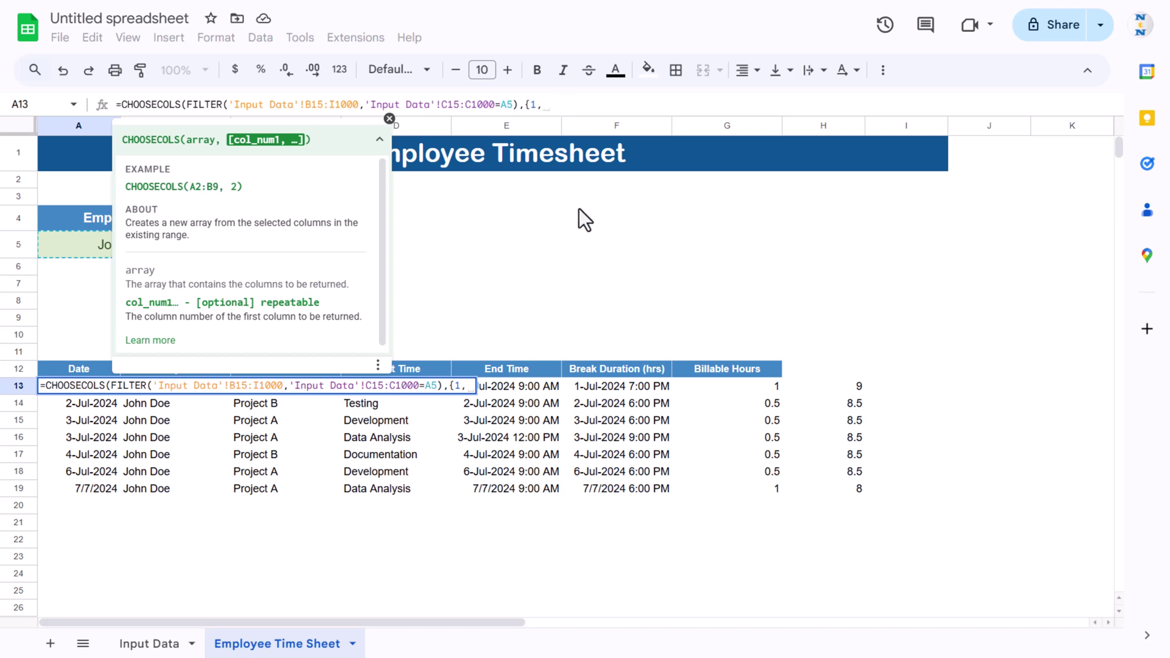
pyautogui.write('3,4,5,6,7,')
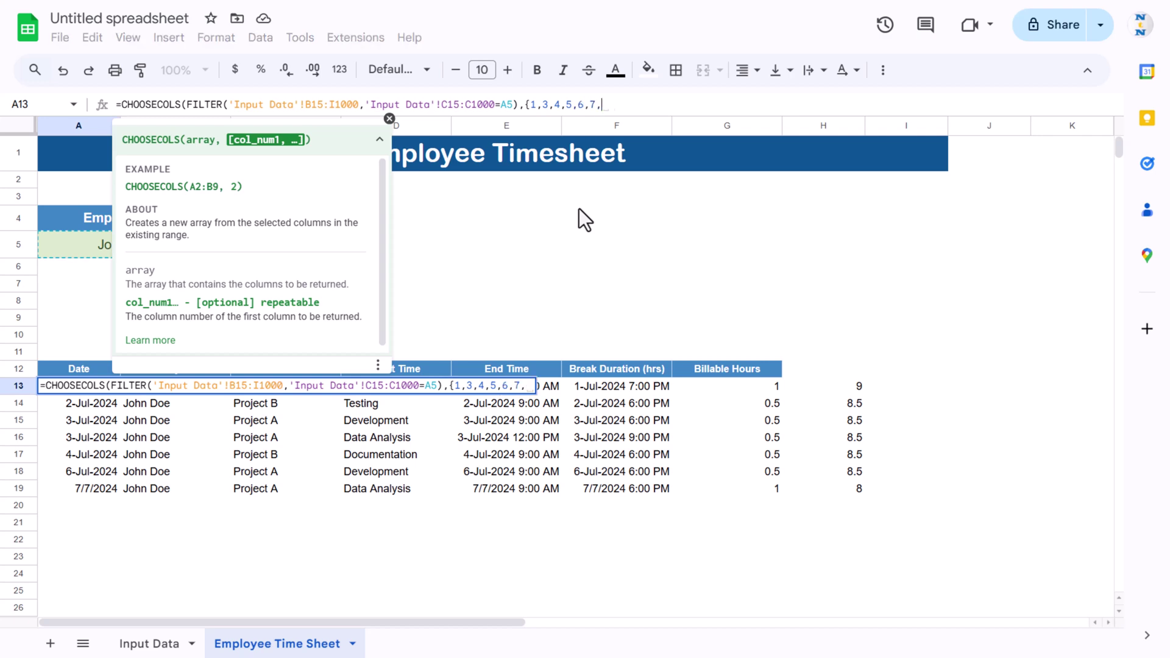
pyautogui.write('8}')
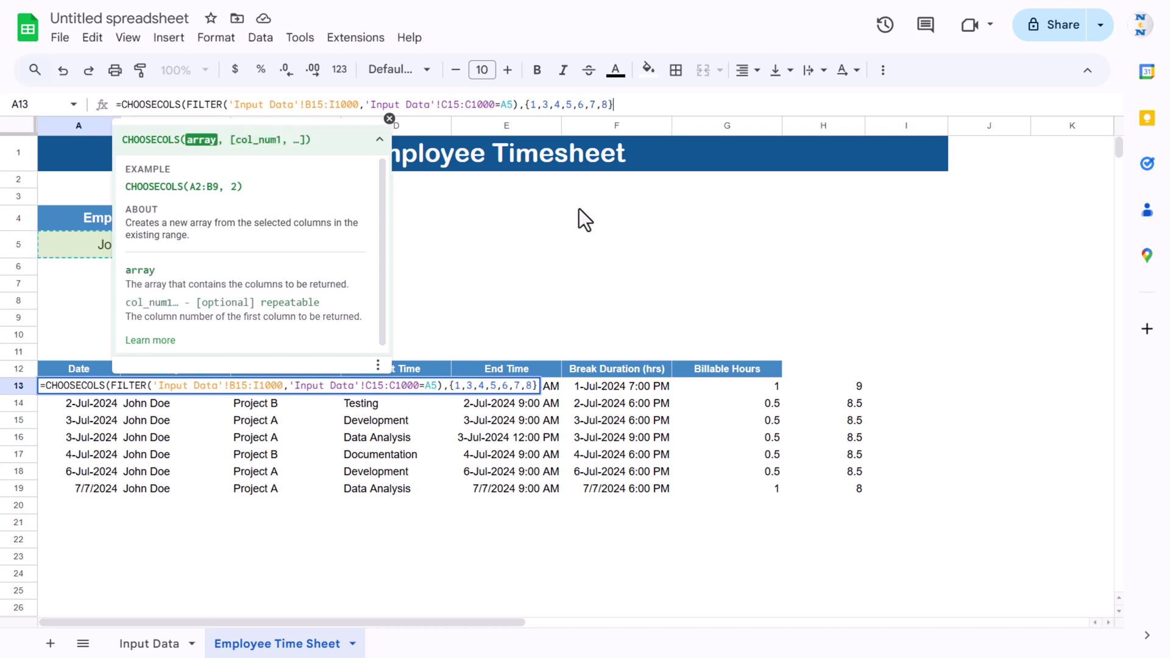
pyautogui.write(')')
pyautogui.press('Return')
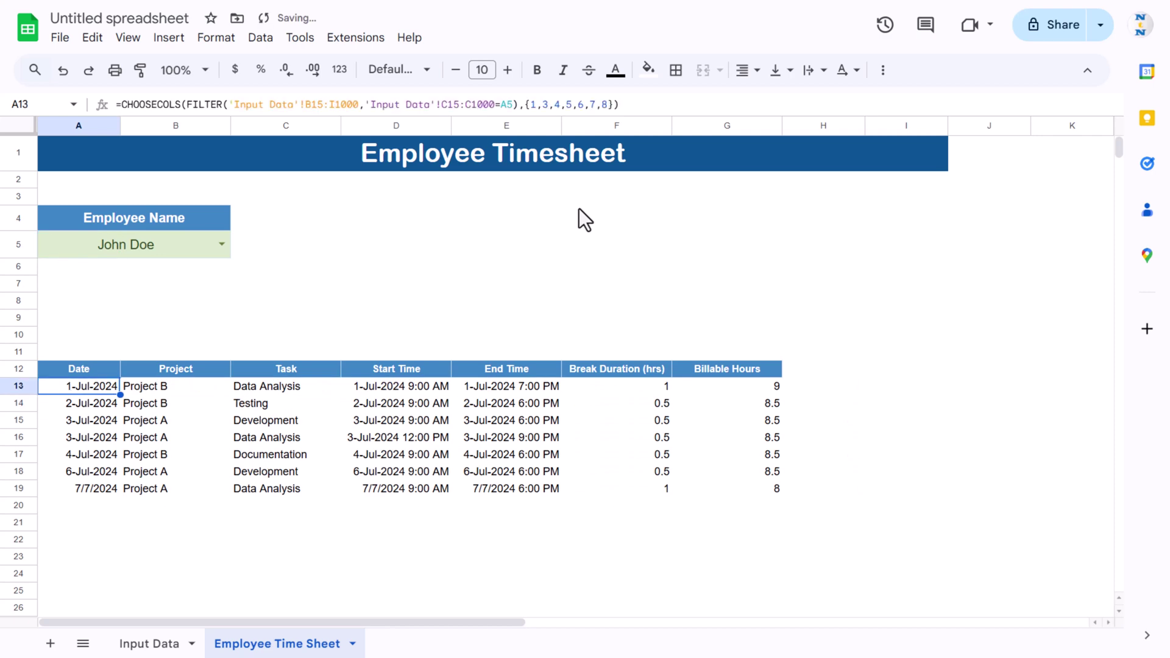
# Step: Apply all borders to the employee timesheet table over A12:G37, including the header row
pyautogui.click(79, 372)
pyautogui.hotkey('ctrl', 'a')
pyautogui.hotkey('ctrl', 'shift', 'Down')
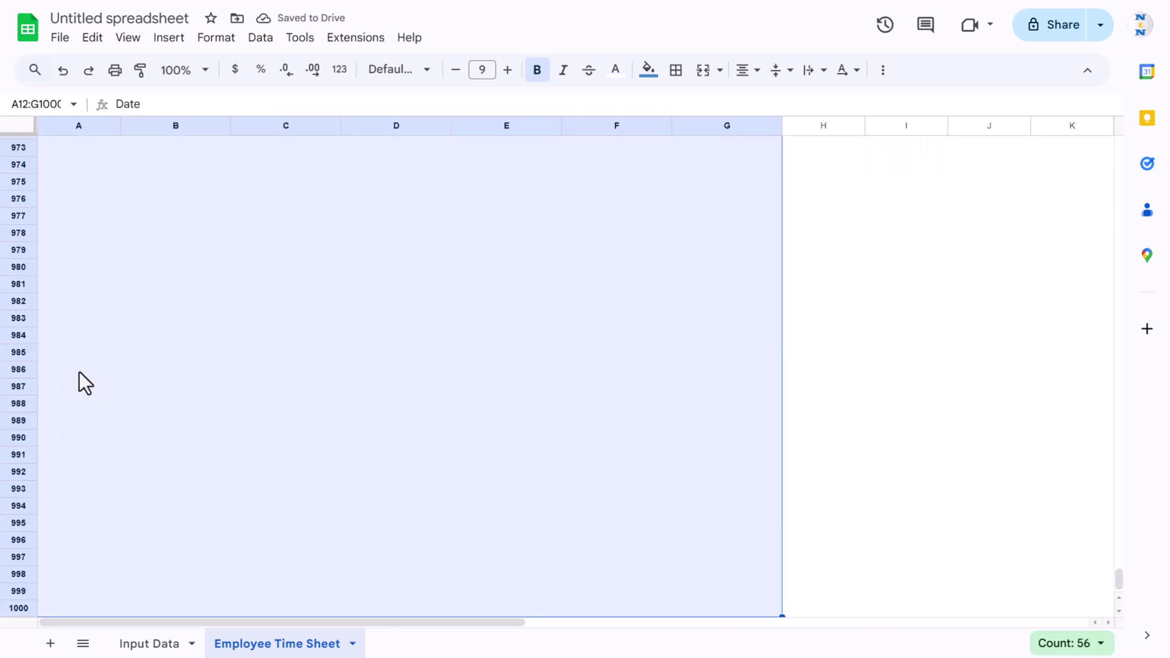
pyautogui.hotkey('ctrl', 'Up')
pyautogui.press('Down')
pyautogui.press('Down')
pyautogui.press('Down')
pyautogui.press('Down')
pyautogui.press('Down')
pyautogui.press('Down')
pyautogui.press('Down')
pyautogui.hotkey('ctrl', 'shift', 'Right')
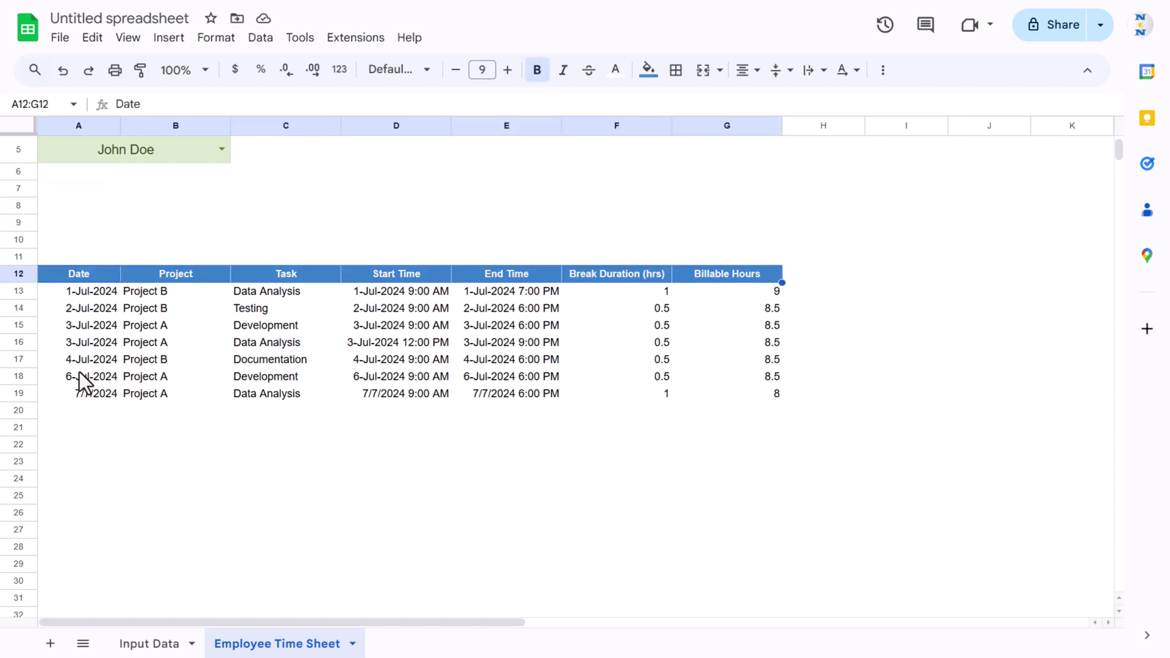
pyautogui.hotkey('shift', 'Down')
pyautogui.hotkey('shift', 'Down')
pyautogui.hotkey('shift', 'Down')
pyautogui.hotkey('shift', 'Down')
pyautogui.hotkey('shift', 'Down')
pyautogui.hotkey('shift', 'Down')
pyautogui.hotkey('shift', 'Down')
pyautogui.hotkey('shift', 'Down')
pyautogui.hotkey('shift', 'Down')
pyautogui.hotkey('shift', 'Down')
pyautogui.hotkey('shift', 'Down')
pyautogui.hotkey('shift', 'Down')
pyautogui.hotkey('shift', 'Down')
pyautogui.hotkey('shift', 'Down')
pyautogui.hotkey('shift', 'Down')
pyautogui.hotkey('shift', 'Down')
pyautogui.hotkey('shift', 'Down')
pyautogui.hotkey('shift', 'Down')
pyautogui.hotkey('shift', 'Down')
pyautogui.hotkey('shift', 'Down')
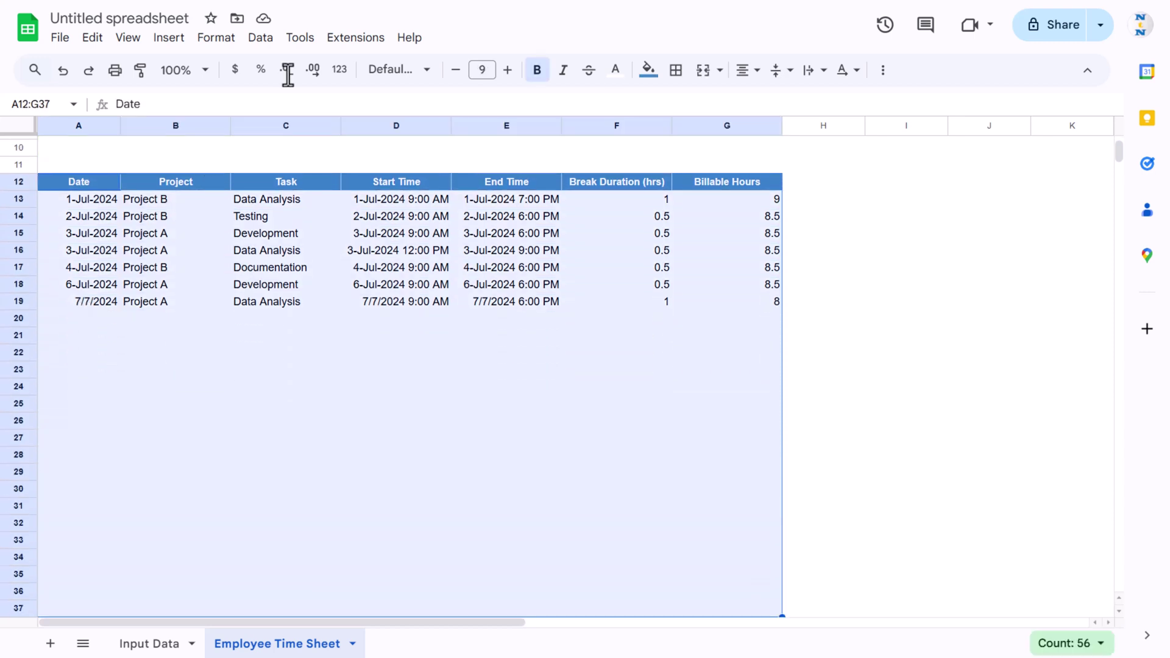
pyautogui.click(676, 69)
pyautogui.click(684, 104)
# Step: Set the font size of A12:G37 to 8 and centre its contents horizontally and vertically
pyautogui.click(455, 70)
pyautogui.click(455, 71)
pyautogui.click(507, 69)
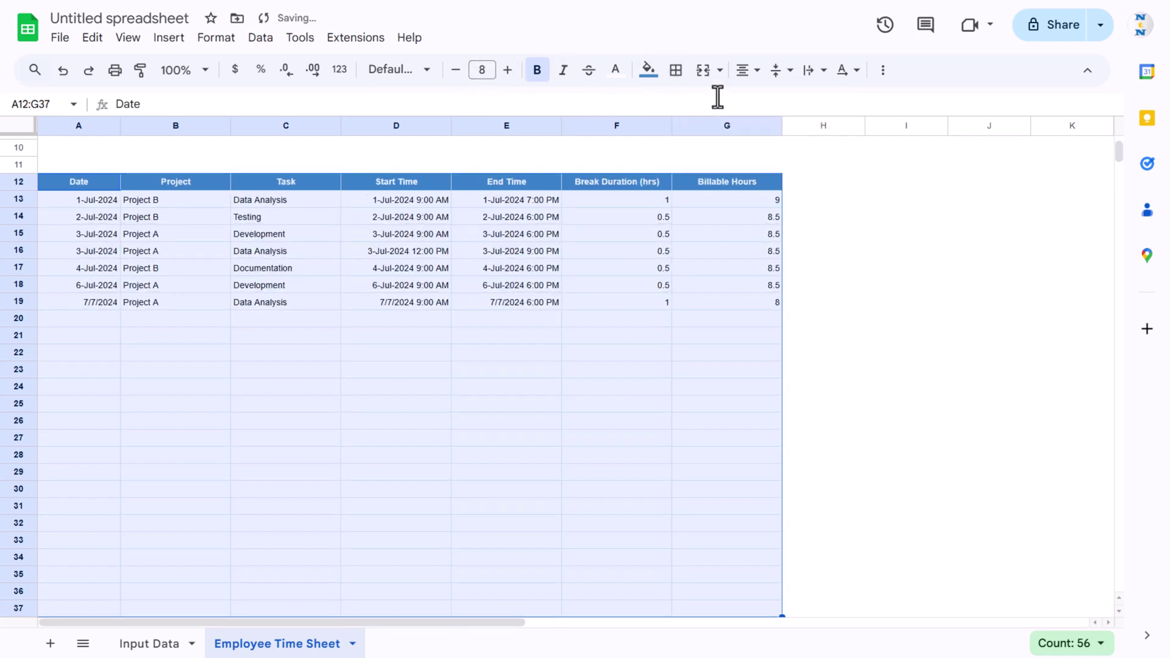
pyautogui.click(745, 70)
pyautogui.click(773, 101)
pyautogui.click(780, 69)
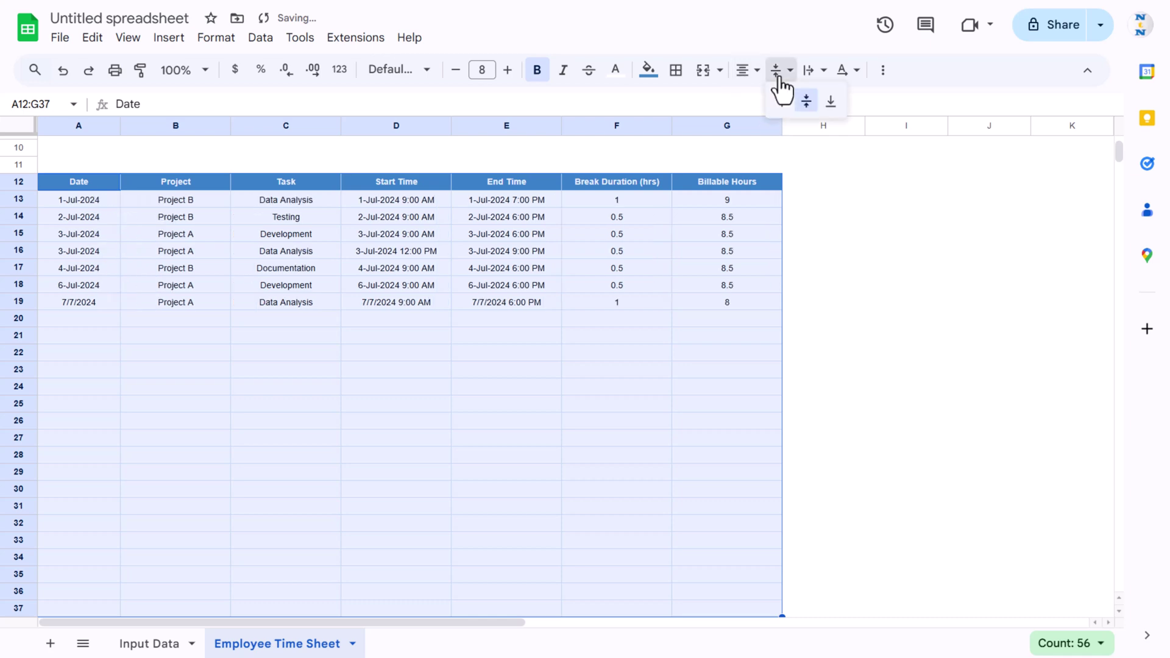
pyautogui.click(802, 100)
# Step: Unmerge the Employee Timesheet title from A1:I1 and merge it across A1:G1 to match the table width
pyautogui.click(495, 182)
pyautogui.hotkey('ctrl', 'Up')
pyautogui.hotkey('ctrl', 'Down')
pyautogui.click(690, 145)
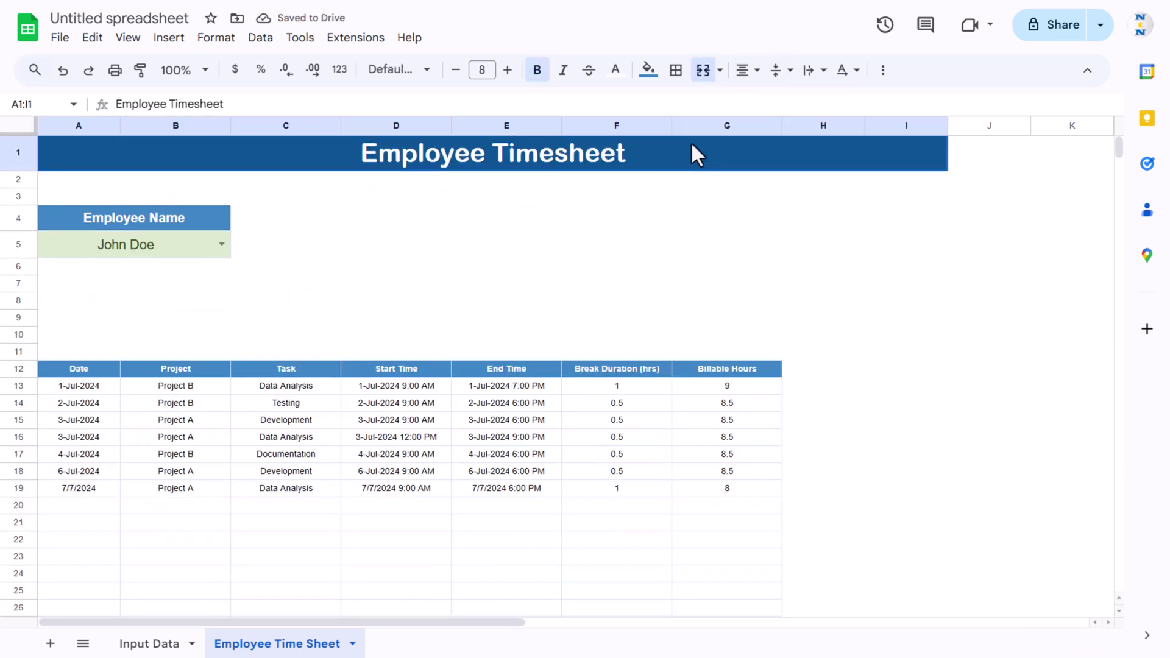
pyautogui.click(702, 69)
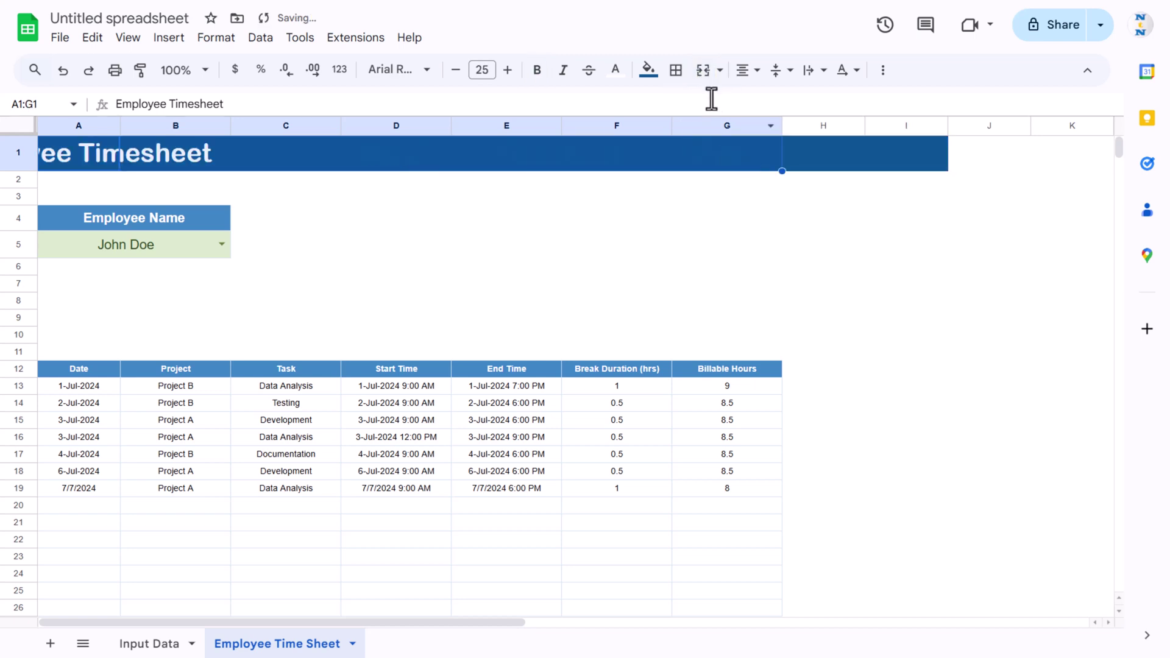
pyautogui.click(702, 69)
# Step: Remove the leftover blue fill from H1:I1 by copying the blank cell H3 over it
pyautogui.click(838, 195)
pyautogui.hotkey('ctrl', 'c')
pyautogui.click(852, 150)
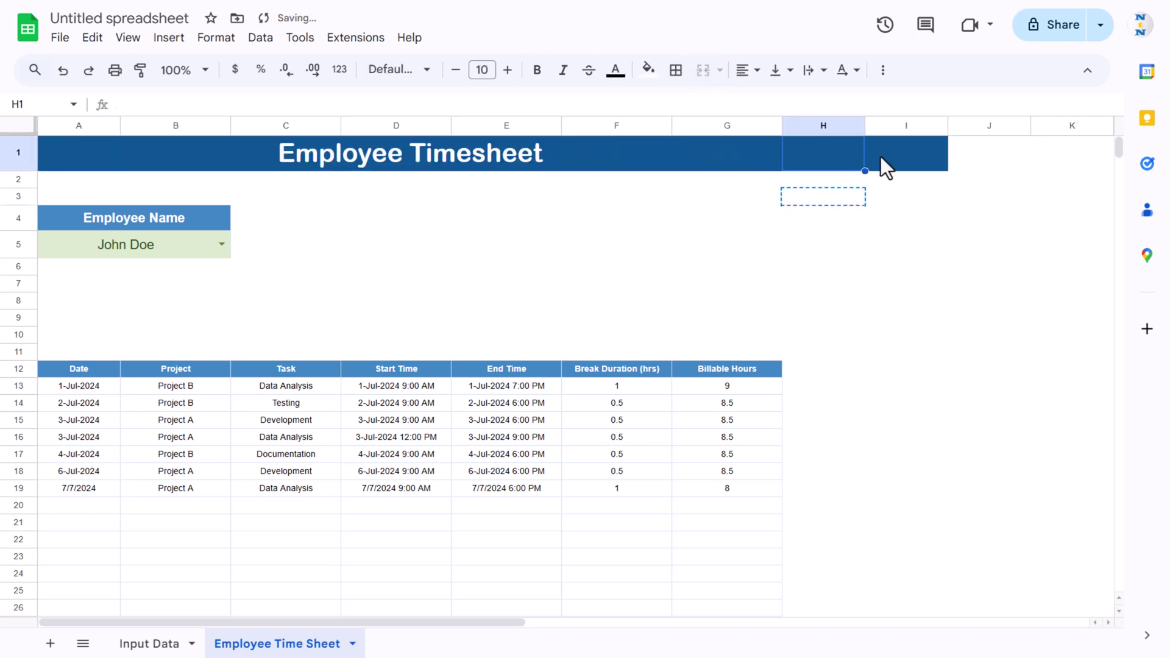
pyautogui.keyDown('shift'); pyautogui.click(942, 164); pyautogui.keyUp('shift')
pyautogui.hotkey('ctrl', 'v')
pyautogui.click(890, 267)
# Step: Enter the labels Start Date in A8 and End Date in A9
pyautogui.click(688, 247)
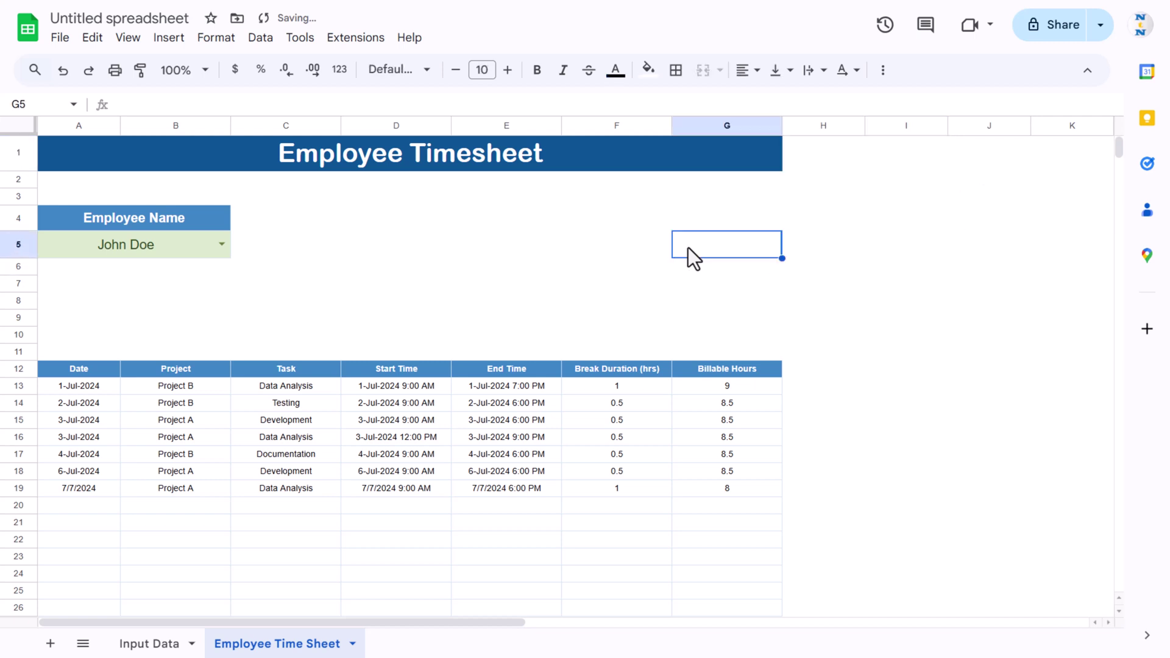
pyautogui.press('Left')
pyautogui.press('Left')
pyautogui.press('Left')
pyautogui.press('Left')
pyautogui.press('Left')
pyautogui.press('Up')
pyautogui.click(101, 301)
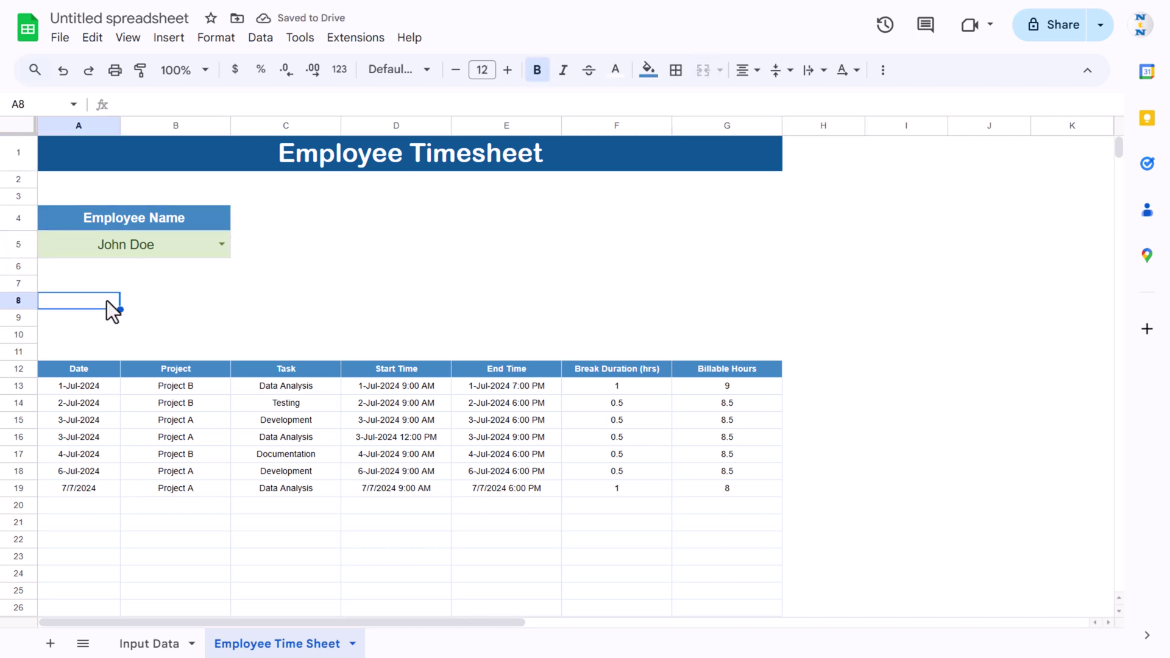
pyautogui.write('sTAR')
pyautogui.press('BackSpace')
pyautogui.press('BackSpace')
pyautogui.press('BackSpace')
pyautogui.press('BackSpace')
pyautogui.write('s')
pyautogui.press('BackSpace')
pyautogui.write('Start')
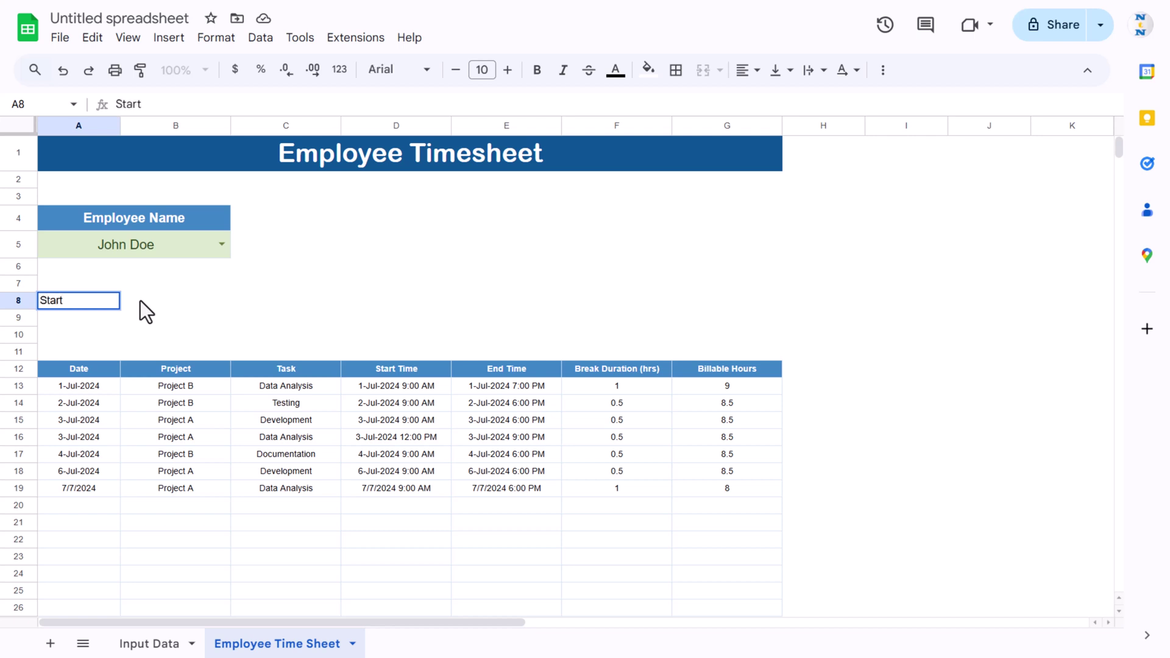
pyautogui.write(' Date')
pyautogui.press('Return')
pyautogui.write('End Date')
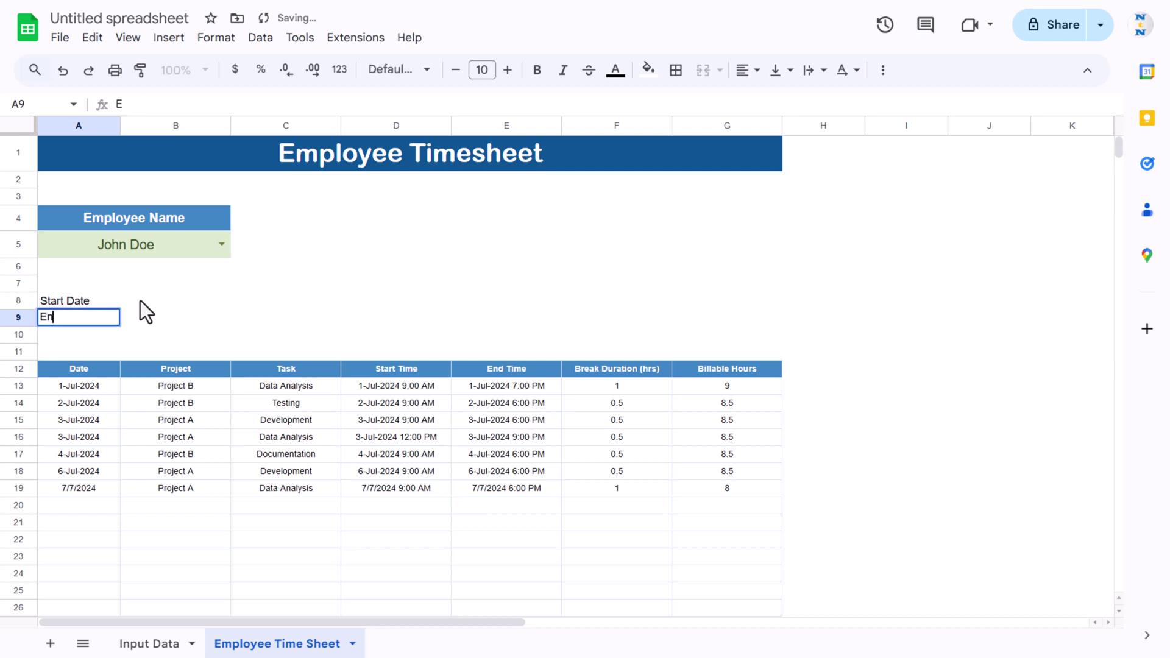
pyautogui.press('Return')
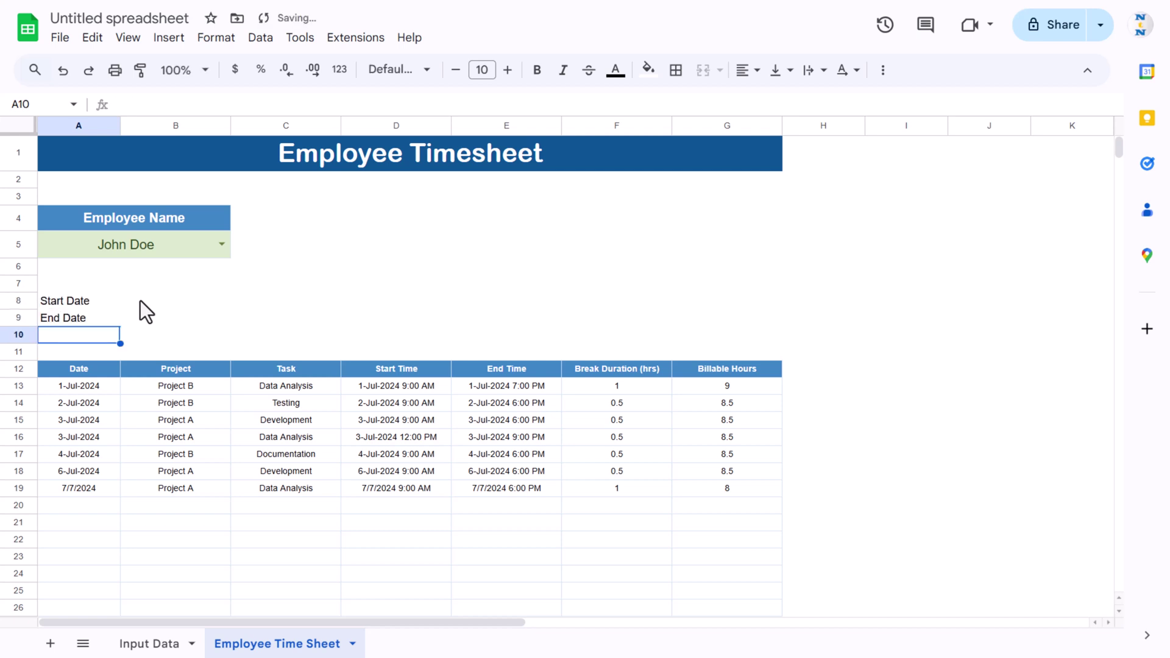
# Step: Enter a MIN formula in B8 over the Date column from A13 downward to get the start date
pyautogui.press('Up')
pyautogui.press('Right')
pyautogui.press('Up')
pyautogui.write('=MIN(')
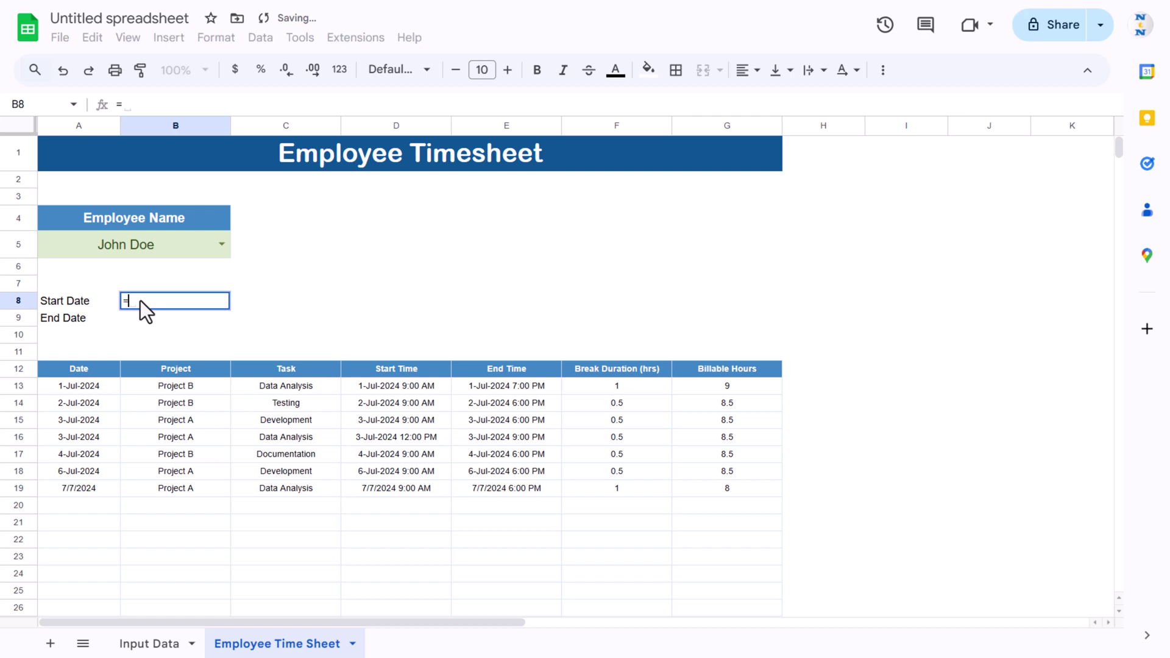
pyautogui.click(89, 382)
pyautogui.hotkey('ctrl', 'shift', 'Down')
pyautogui.press('Return')
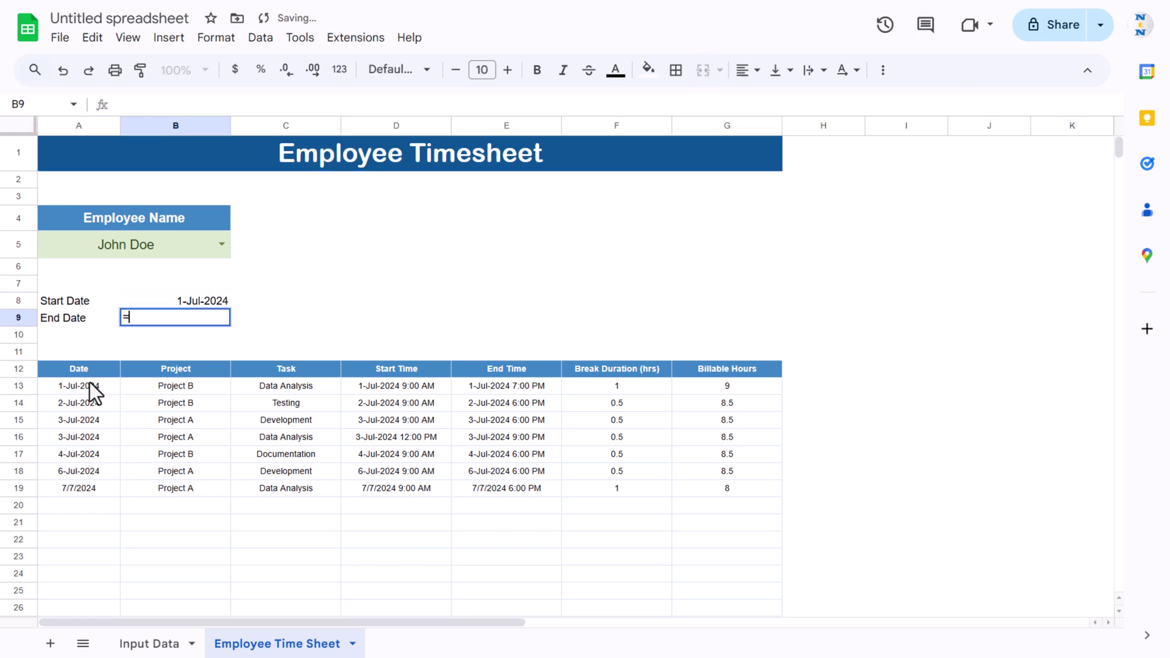
# Step: Enter a MAX formula in B9 over the Date column from A13 downward to get the end date
pyautogui.write('=min')
pyautogui.press('BackSpace')
pyautogui.press('BackSpace')
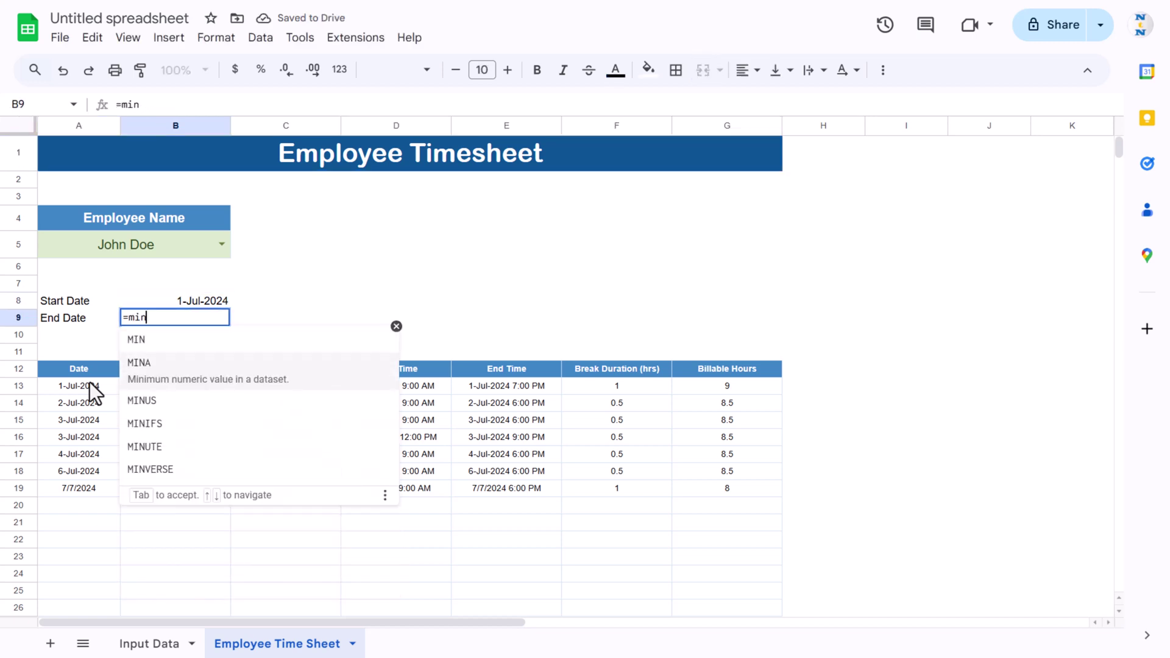
pyautogui.write('ax')
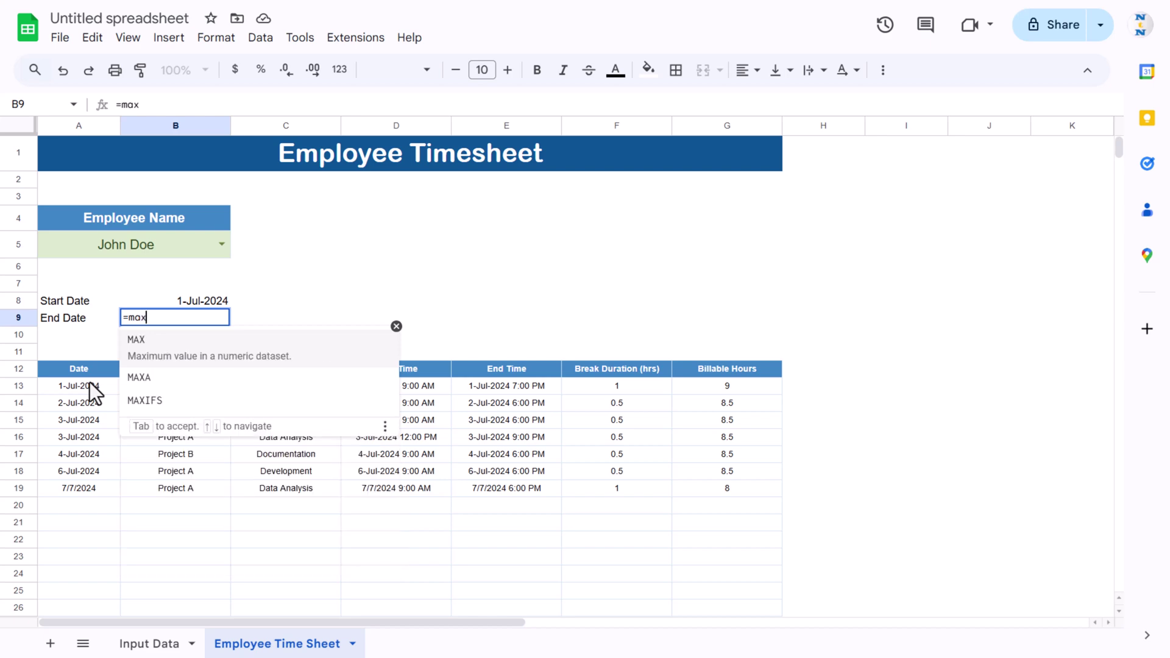
pyautogui.press('Tab')
pyautogui.click(90, 382)
pyautogui.hotkey('ctrl', 'shift', 'Down')
pyautogui.hotkey('ctrl', 'shift', 'Down')
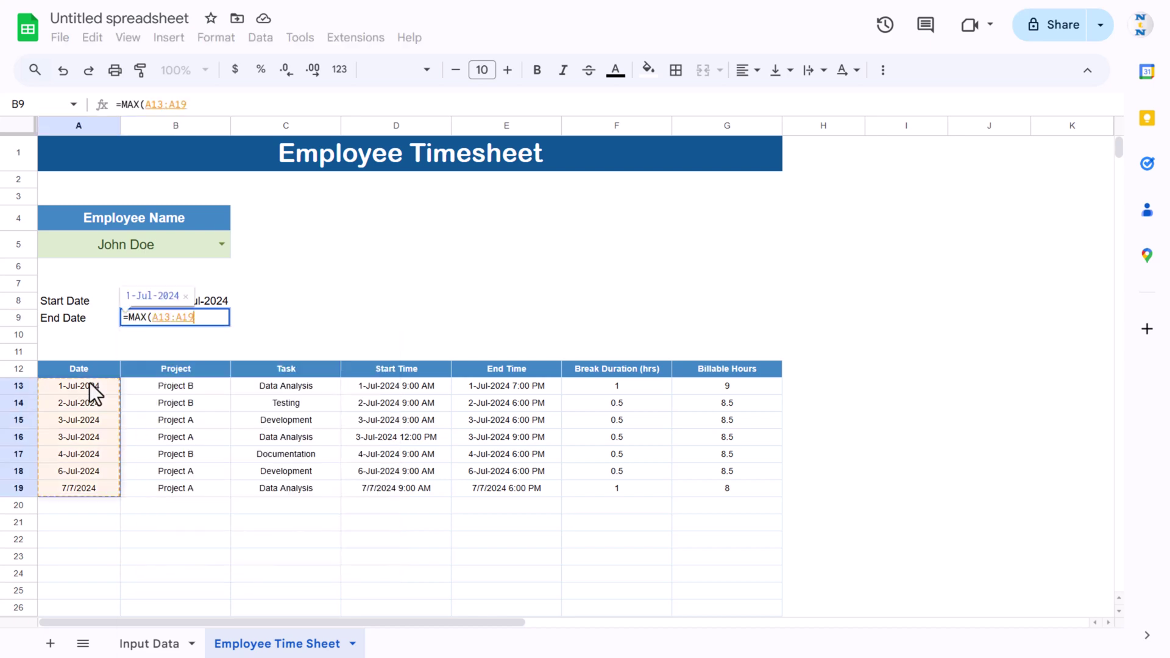
pyautogui.press('Return')
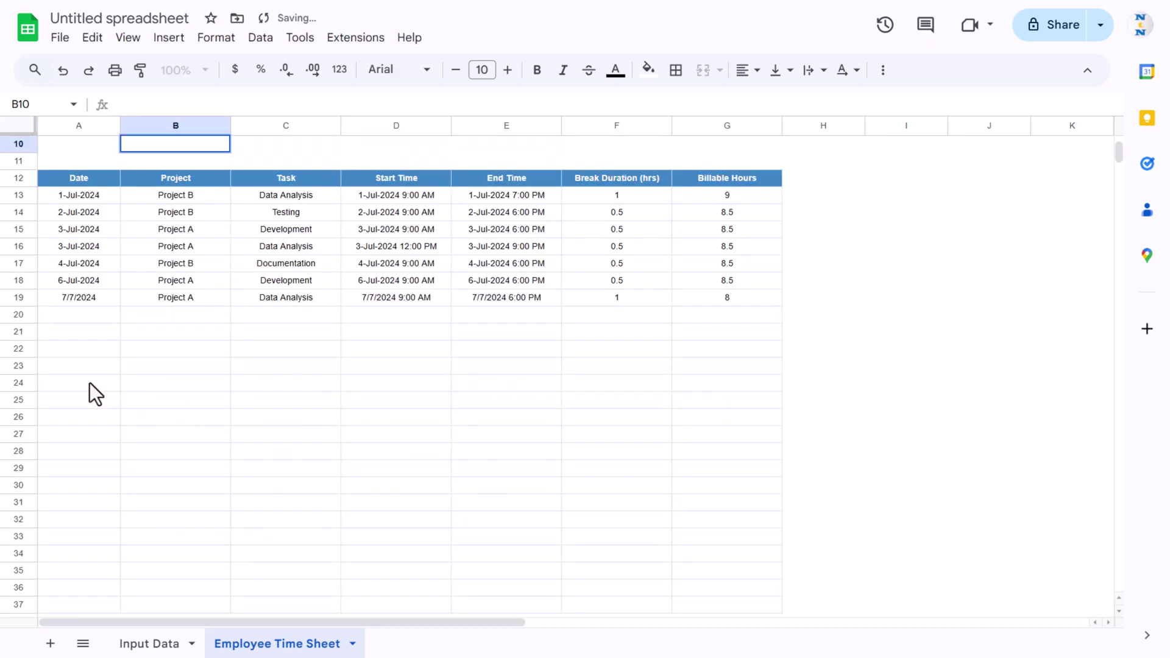
pyautogui.scroll(5, 90, 383)
# Step: Format A8:B9 with all borders, horizontal and vertical centring, and font size 9
pyautogui.click(259, 318)
pyautogui.moveTo(116, 301); pyautogui.dragTo(225, 328)
pyautogui.click(675, 70)
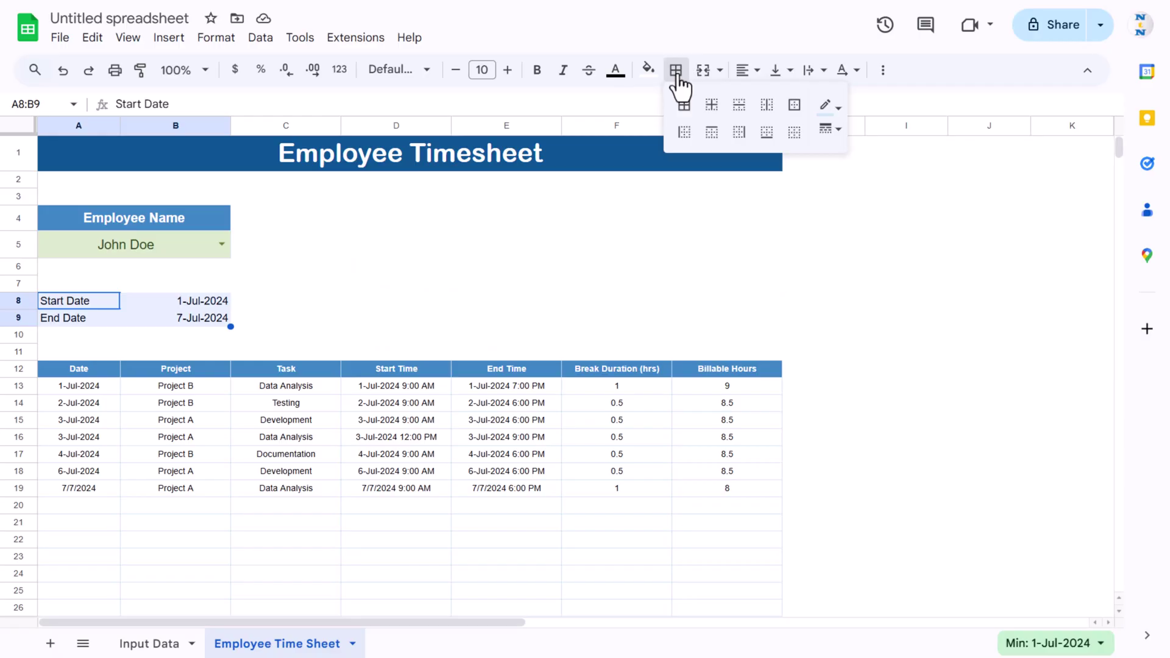
pyautogui.click(684, 107)
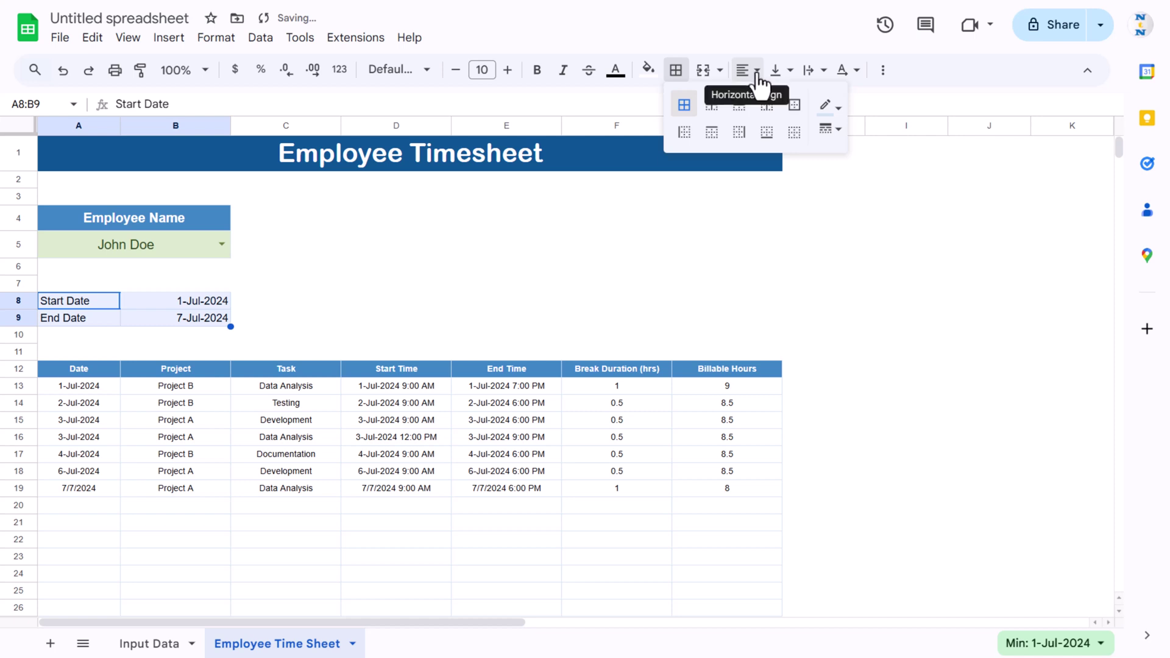
pyautogui.click(748, 70)
pyautogui.click(768, 104)
pyautogui.click(777, 70)
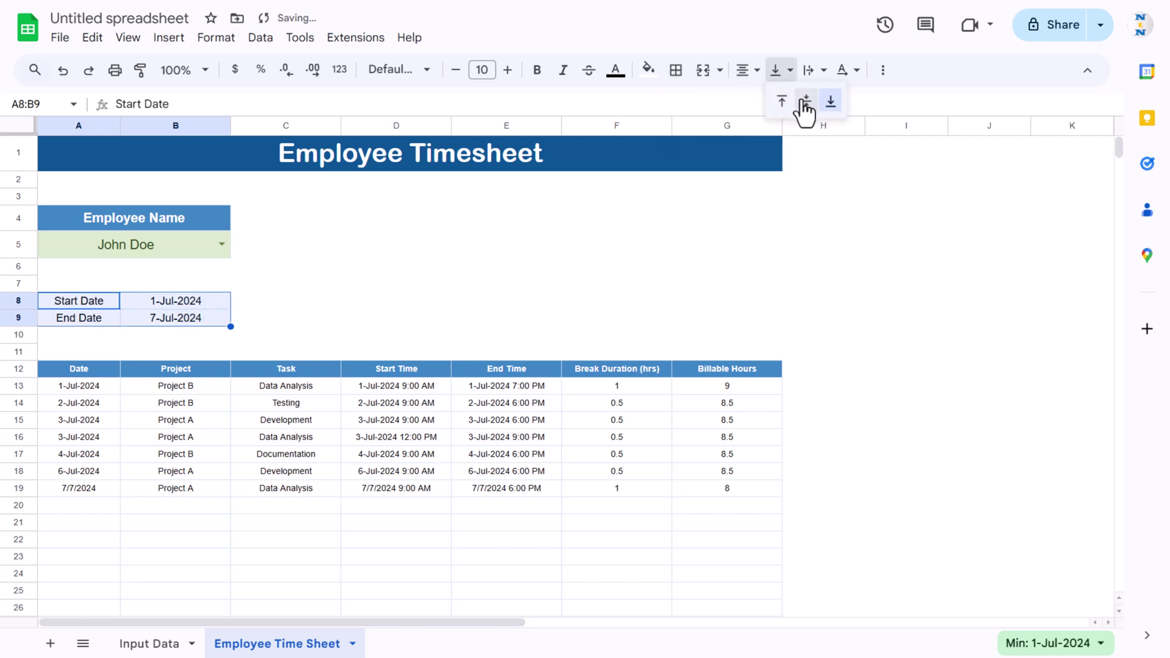
pyautogui.click(804, 105)
pyautogui.click(455, 71)
# Step: Make the Start Date and End Date labels in A8:A9 bold with a light blue fill
pyautogui.moveTo(84, 297); pyautogui.dragTo(87, 316)
pyautogui.hotkey('ctrl', 'b')
pyautogui.click(379, 300)
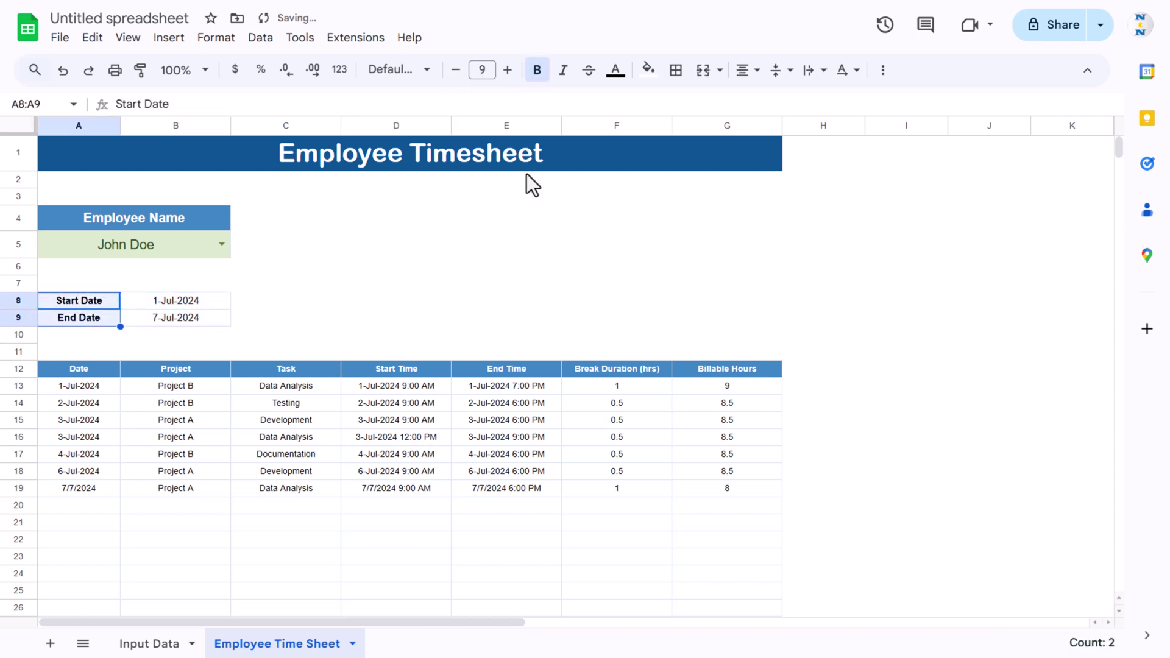
pyautogui.click(648, 68)
pyautogui.click(778, 167)
pyautogui.click(501, 284)
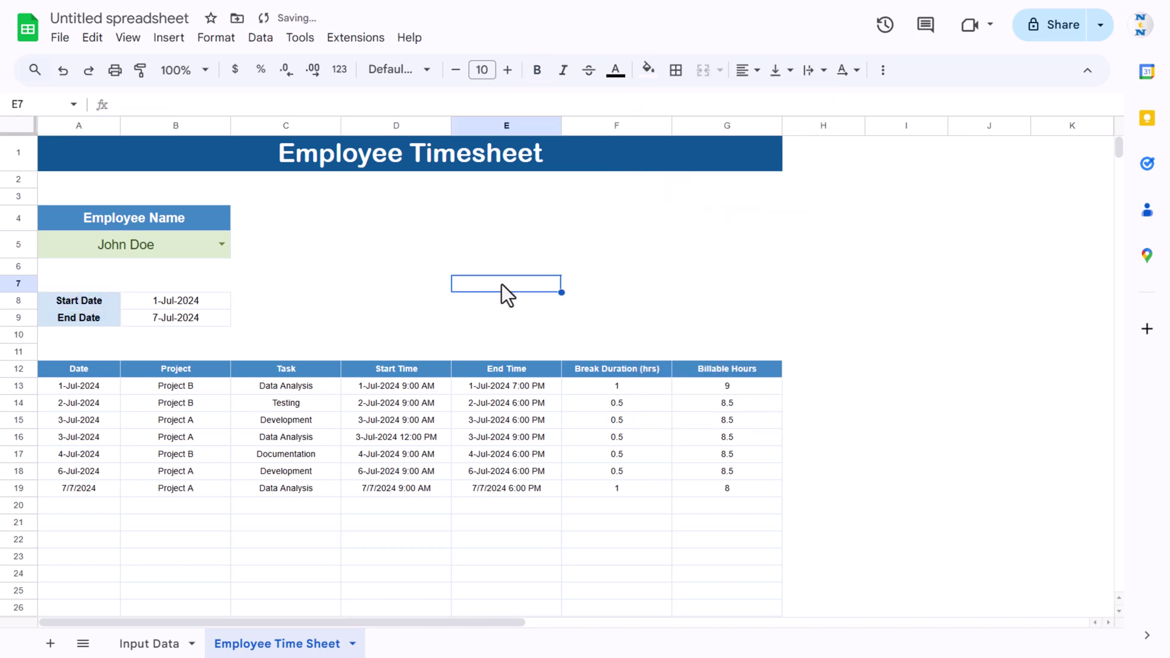
# Step: Copy the Billable hours by Date chart from the Input Data sheet and paste it into Employee Time Sheet
pyautogui.click(334, 221)
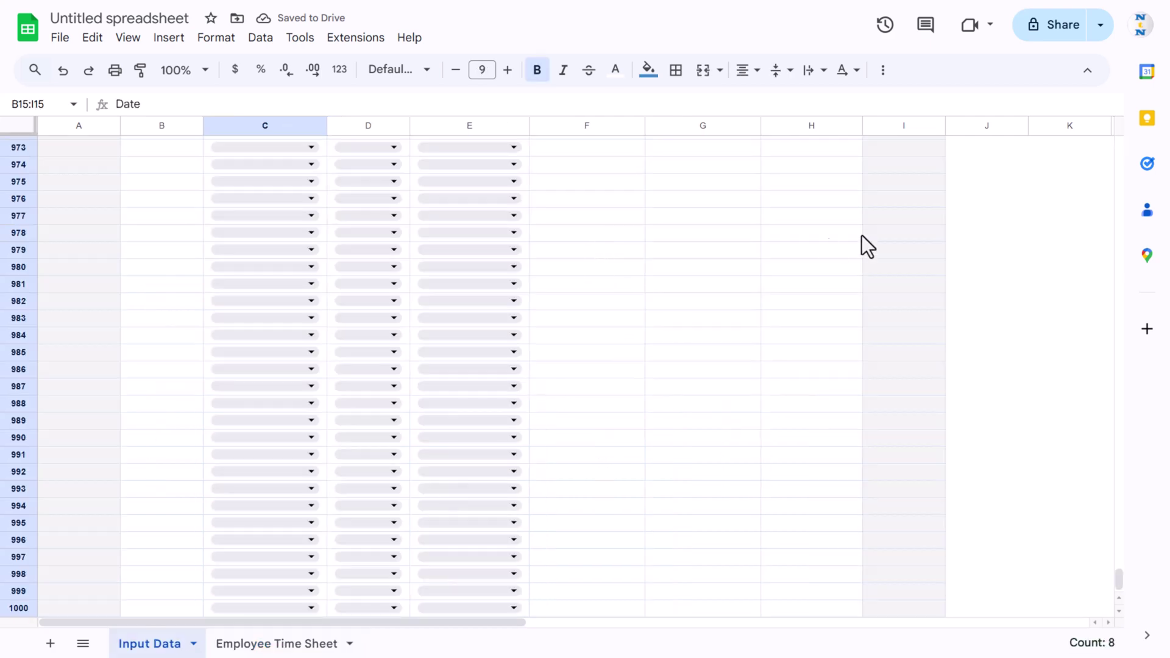
pyautogui.click(834, 390)
pyautogui.hotkey('ctrl', 'Up')
pyautogui.hotkey('ctrl', 'Up')
pyautogui.hotkey('ctrl', 'Up')
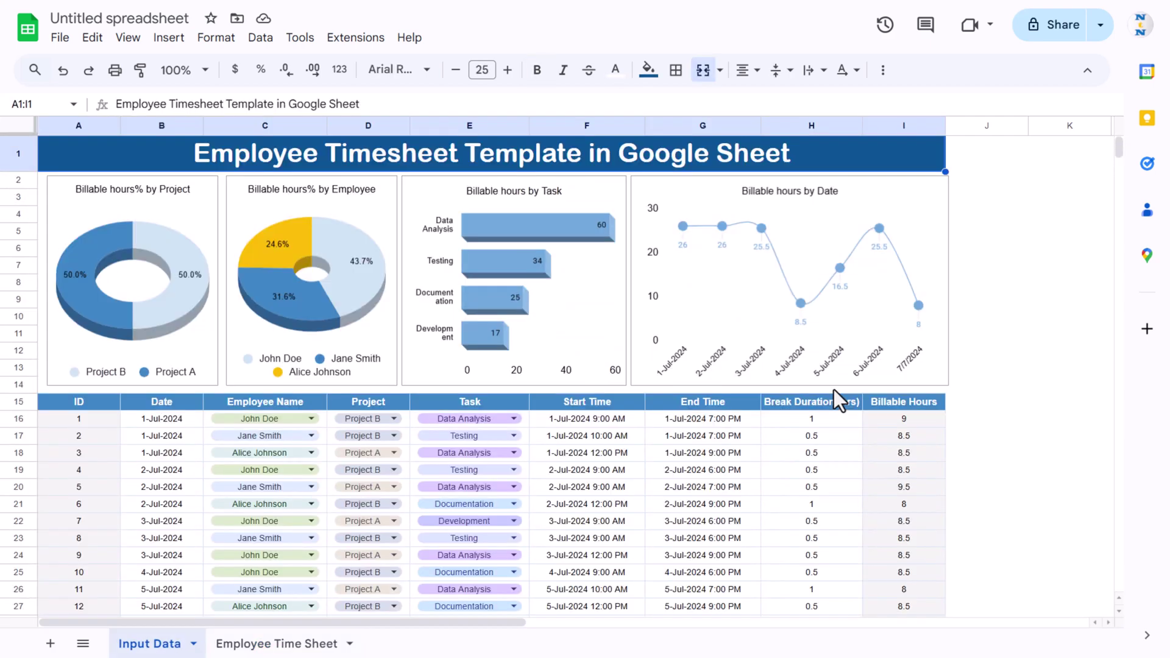
pyautogui.click(921, 209)
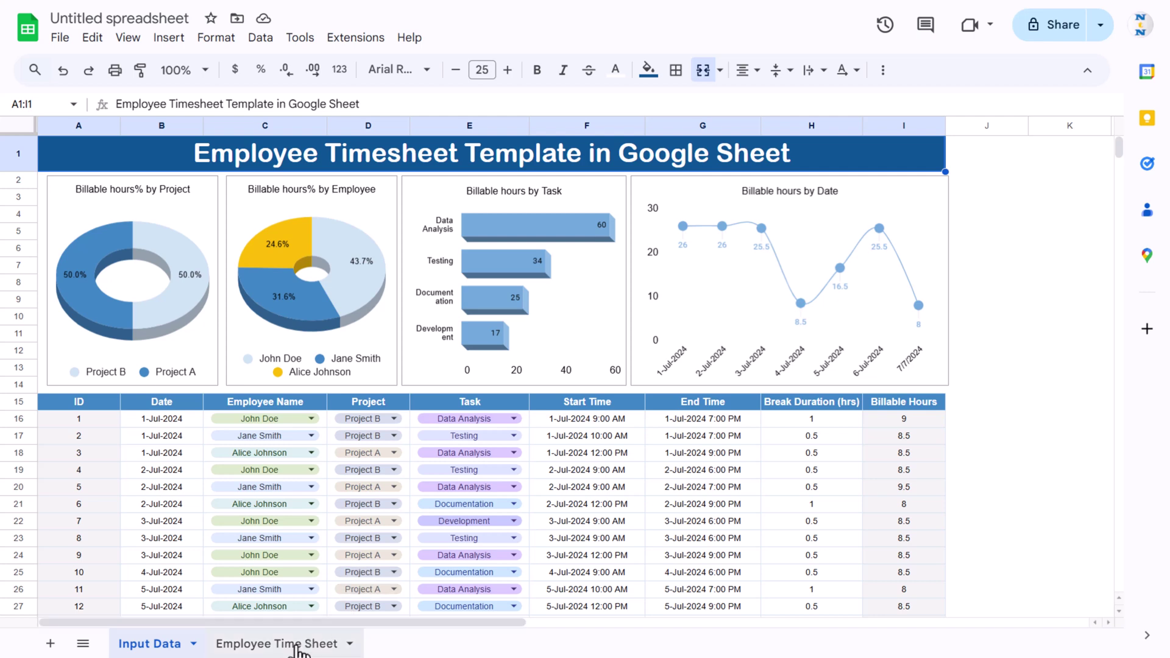
pyautogui.click(277, 644)
pyautogui.click(404, 250)
pyautogui.hotkey('ctrl', 'v')
# Step: Place the pasted chart below the title and resize it to span columns C to G, ending above row 12
pyautogui.click(496, 248)
pyautogui.moveTo(501, 254); pyautogui.dragTo(285, 195)
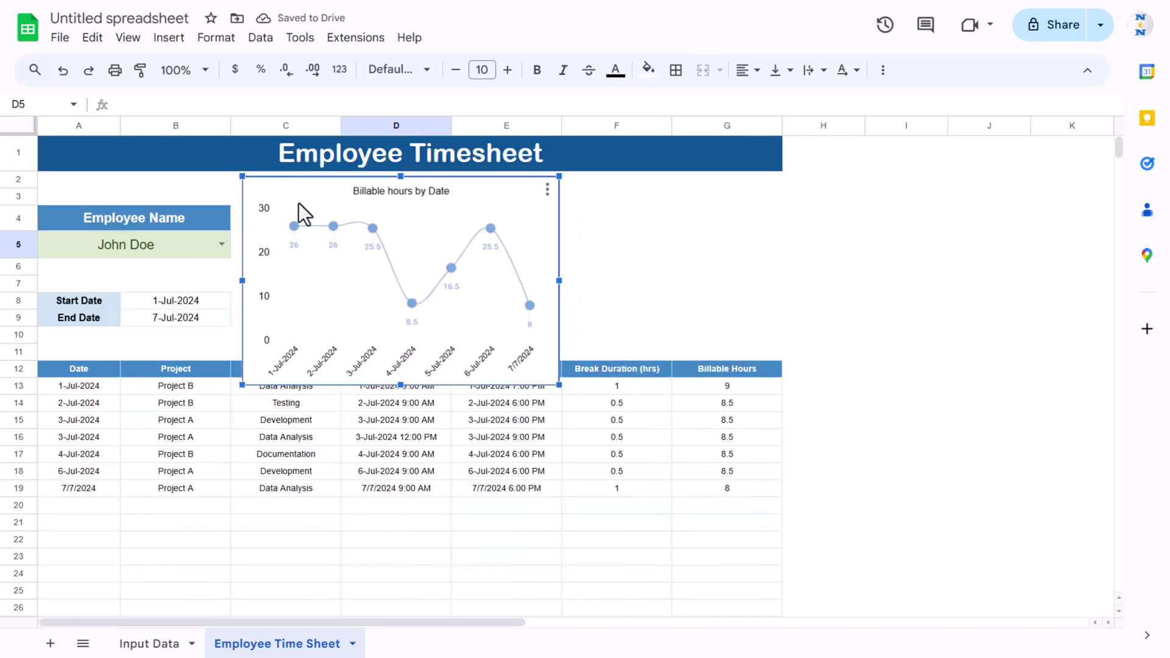
pyautogui.moveTo(559, 281); pyautogui.dragTo(775, 282)
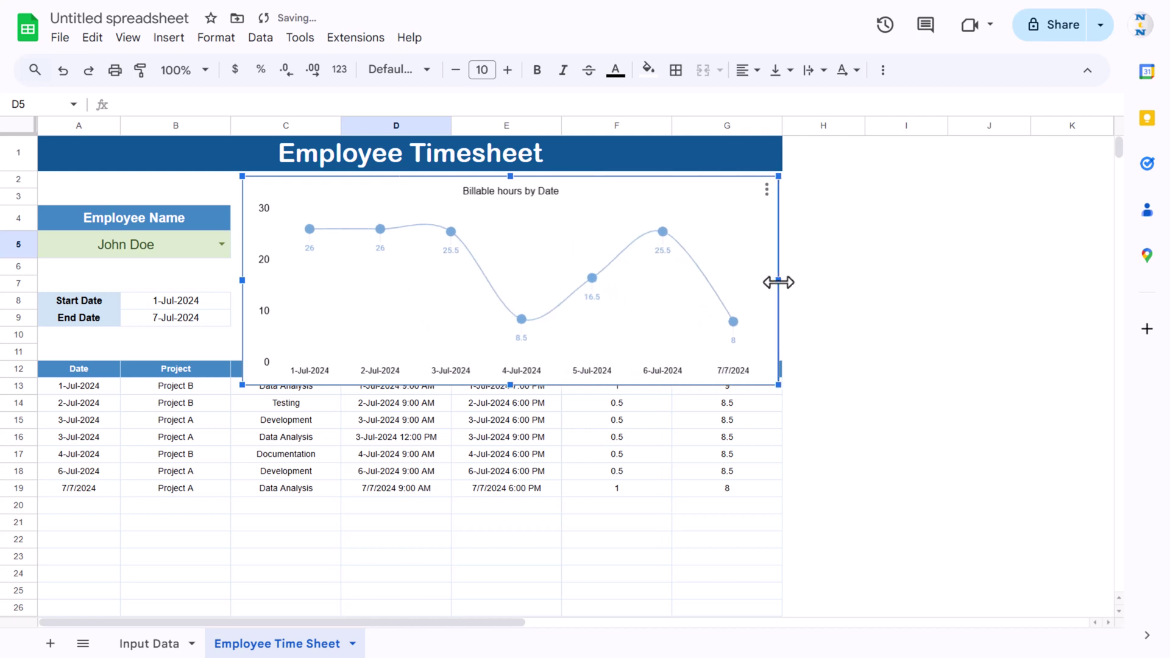
pyautogui.moveTo(511, 385); pyautogui.dragTo(515, 354)
# Step: Replace the Input Data ranges of the Billable hours by Date chart with the Date column range A12:A1000 on this sheet
pyautogui.doubleClick(613, 279)
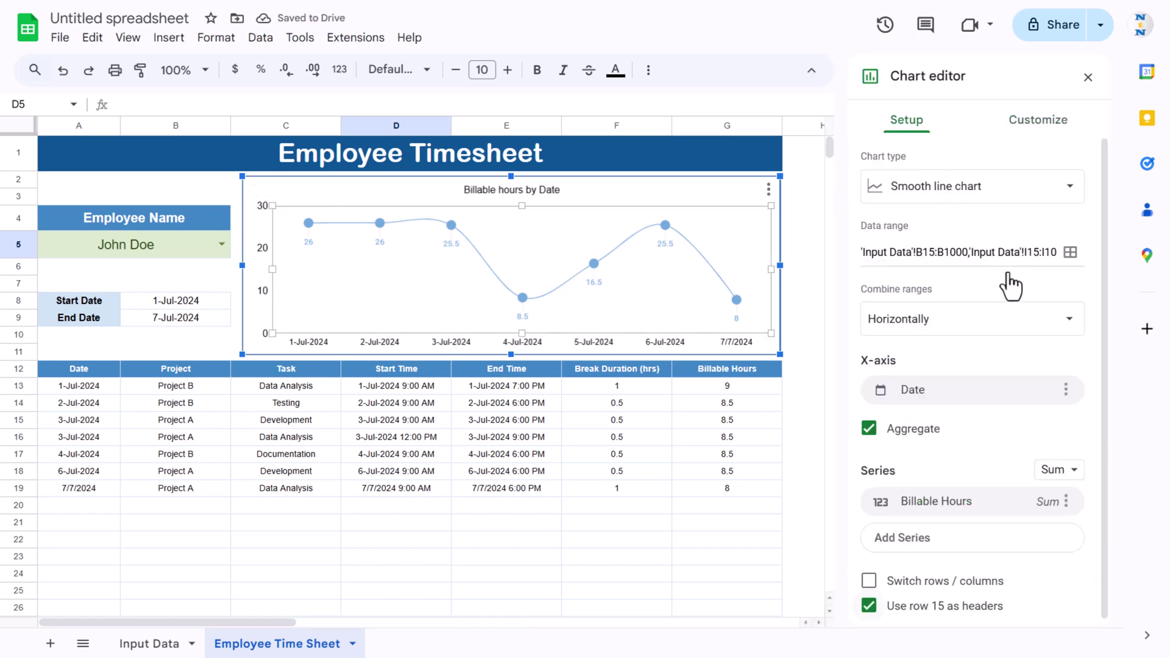
pyautogui.click(1071, 252)
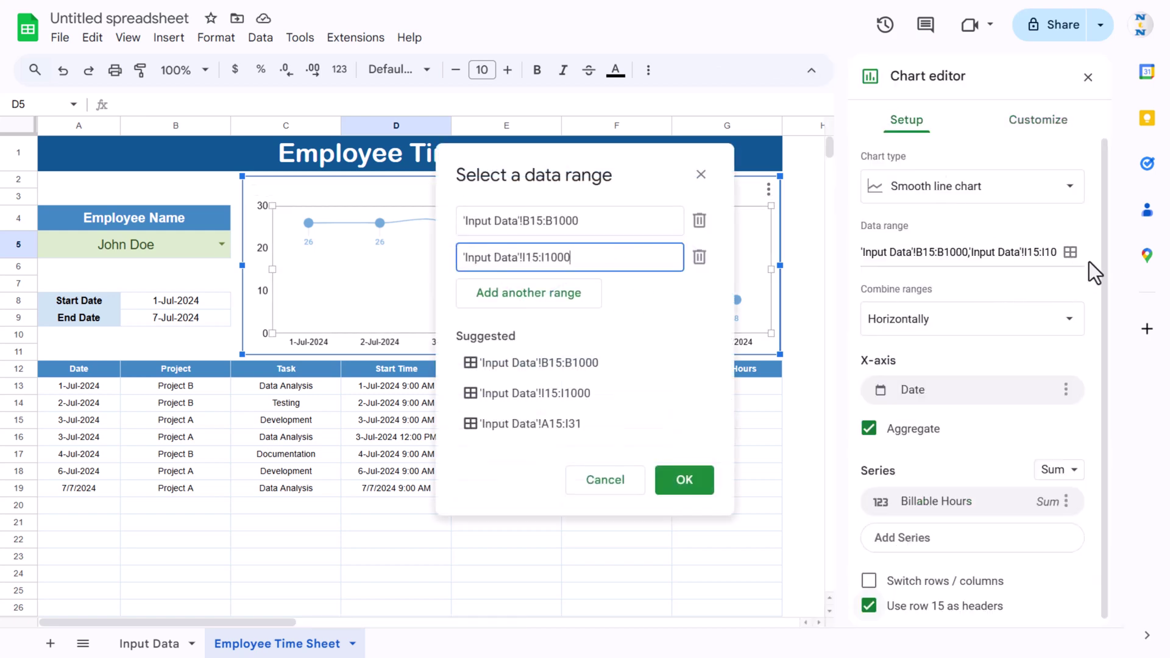
pyautogui.click(700, 257)
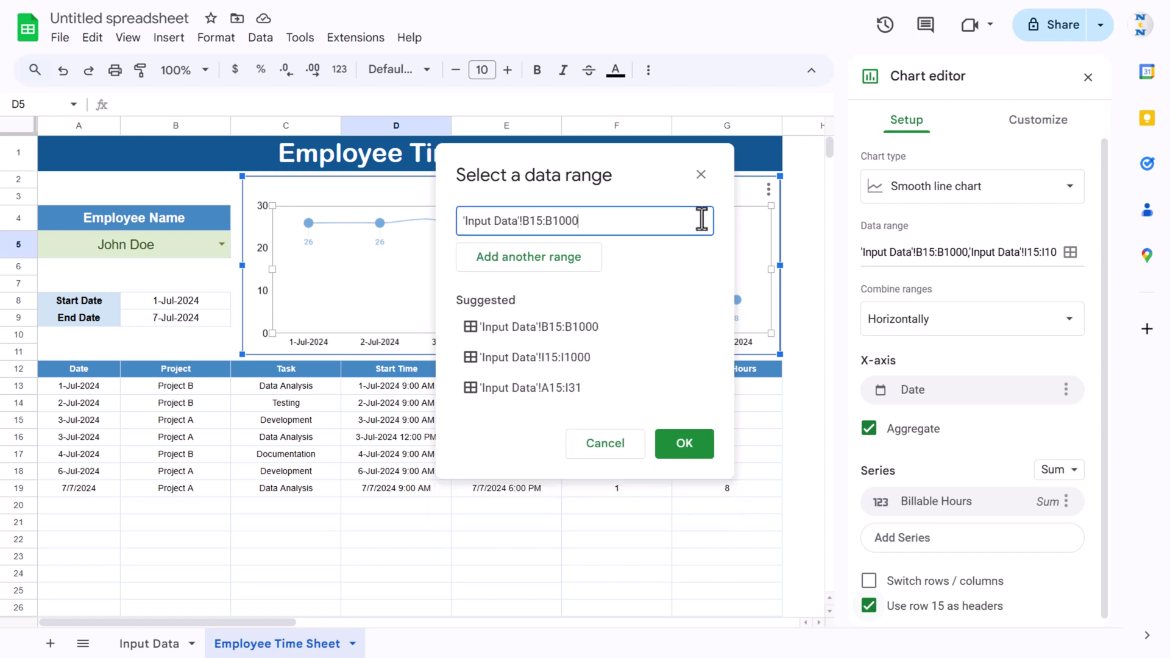
pyautogui.hotkey('ctrl', 'a')
pyautogui.press('BackSpace')
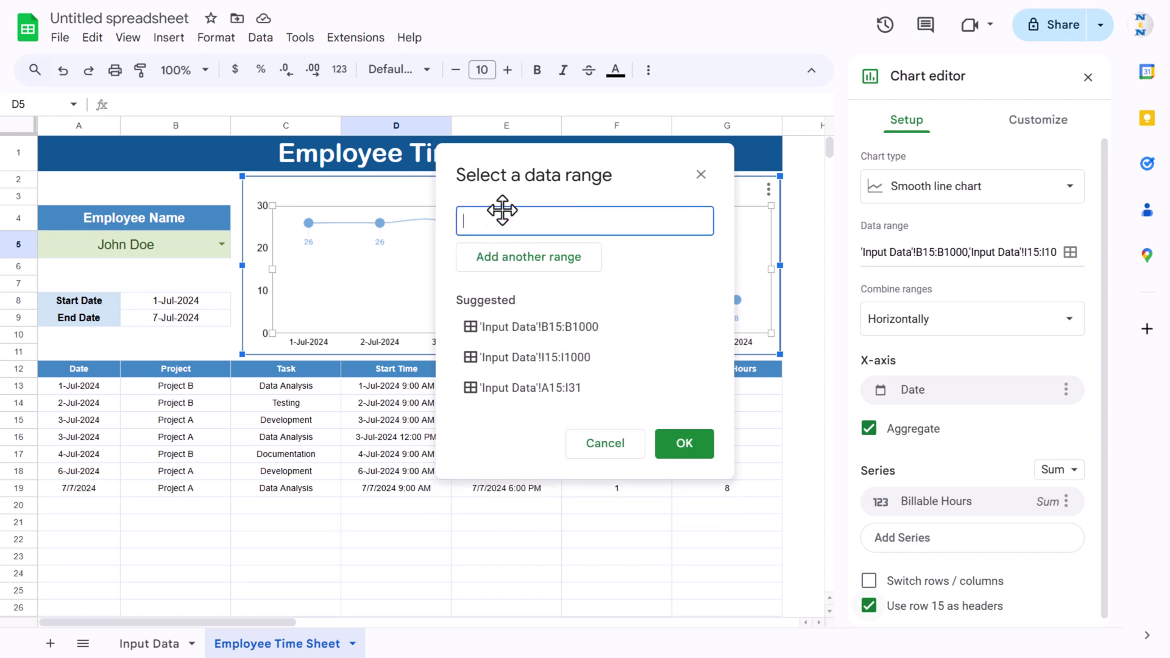
pyautogui.click(96, 375)
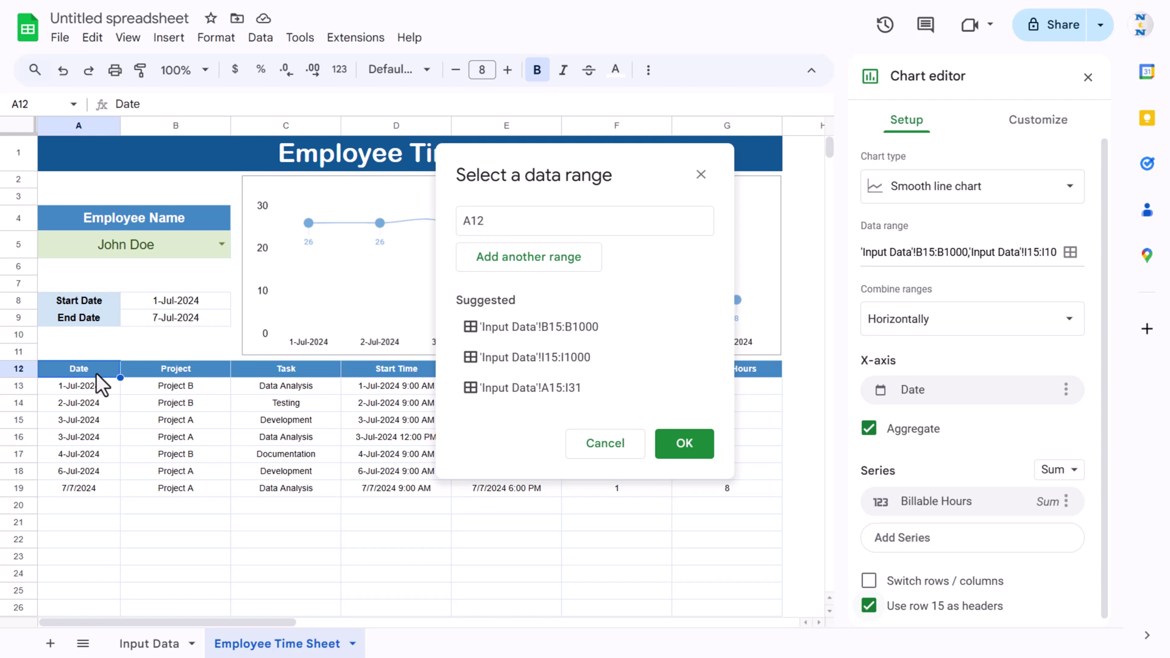
pyautogui.hotkey('ctrl', 'shift', 'Down')
pyautogui.hotkey('ctrl', 'shift', 'Down')
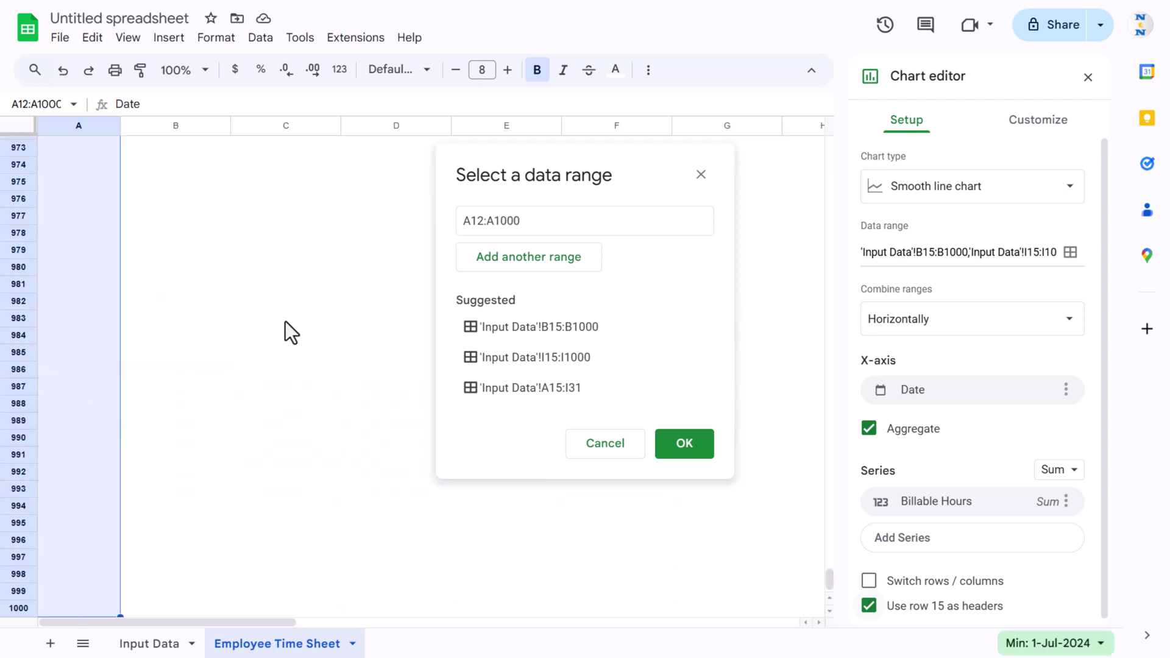
# Step: Add the Billable Hours column G12:G1000 as the chart's second data range and apply both ranges
pyautogui.click(543, 262)
pyautogui.click(336, 339)
pyautogui.hotkey('ctrl', 'Up')
pyautogui.hotkey('ctrl', 'Up')
pyautogui.hotkey('ctrl', 'Up')
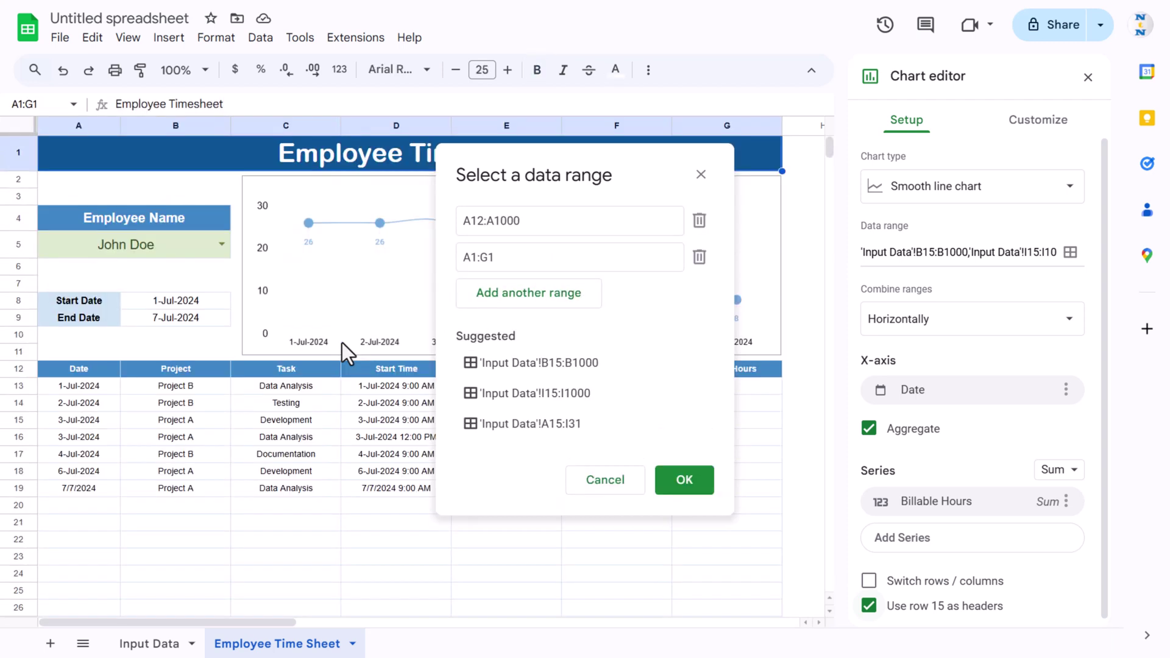
pyautogui.hotkey('ctrl', 'Down')
pyautogui.hotkey('ctrl', 'Right')
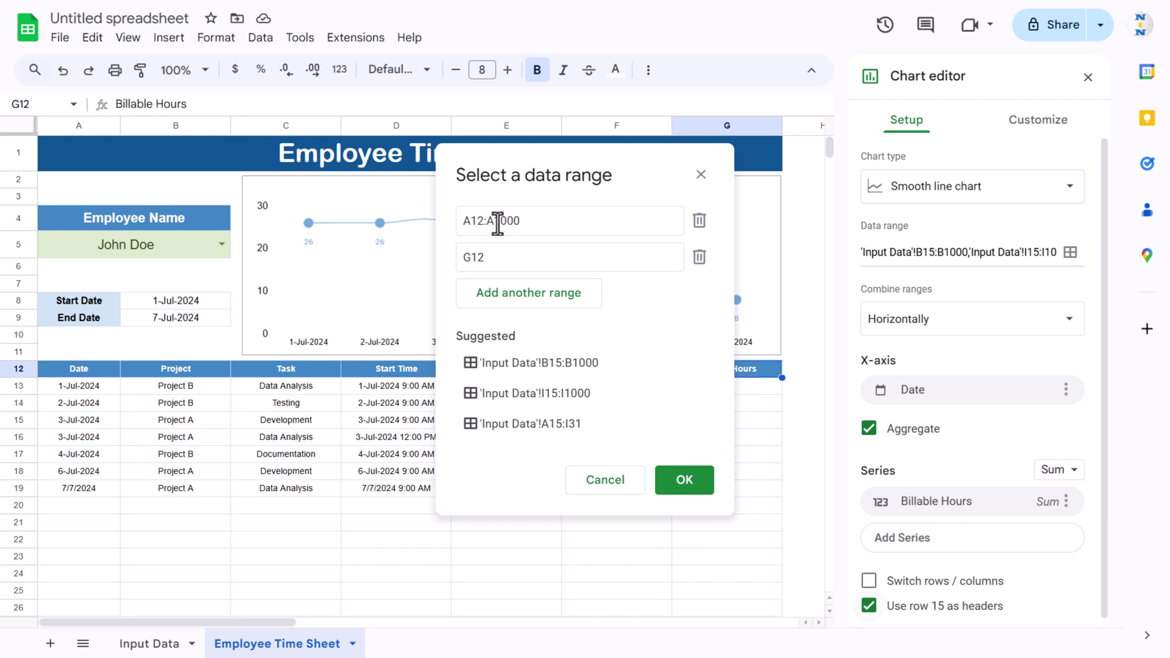
pyautogui.moveTo(577, 152); pyautogui.dragTo(310, 162)
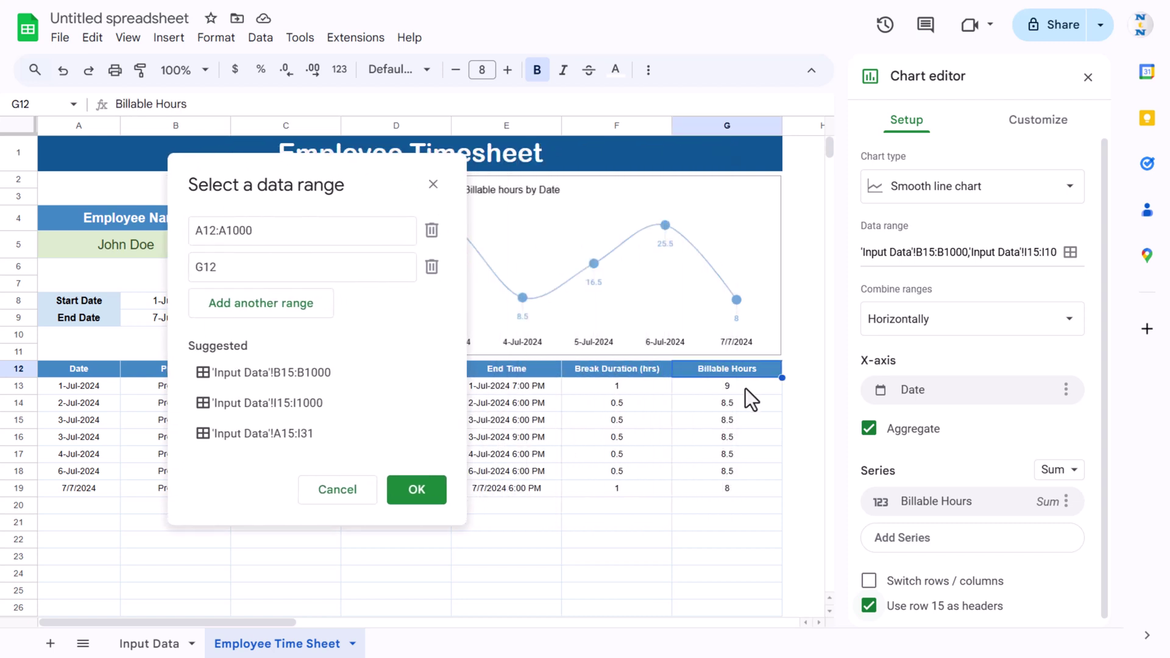
pyautogui.hotkey('ctrl', 'shift', 'Down')
pyautogui.hotkey('ctrl', 'shift', 'Down')
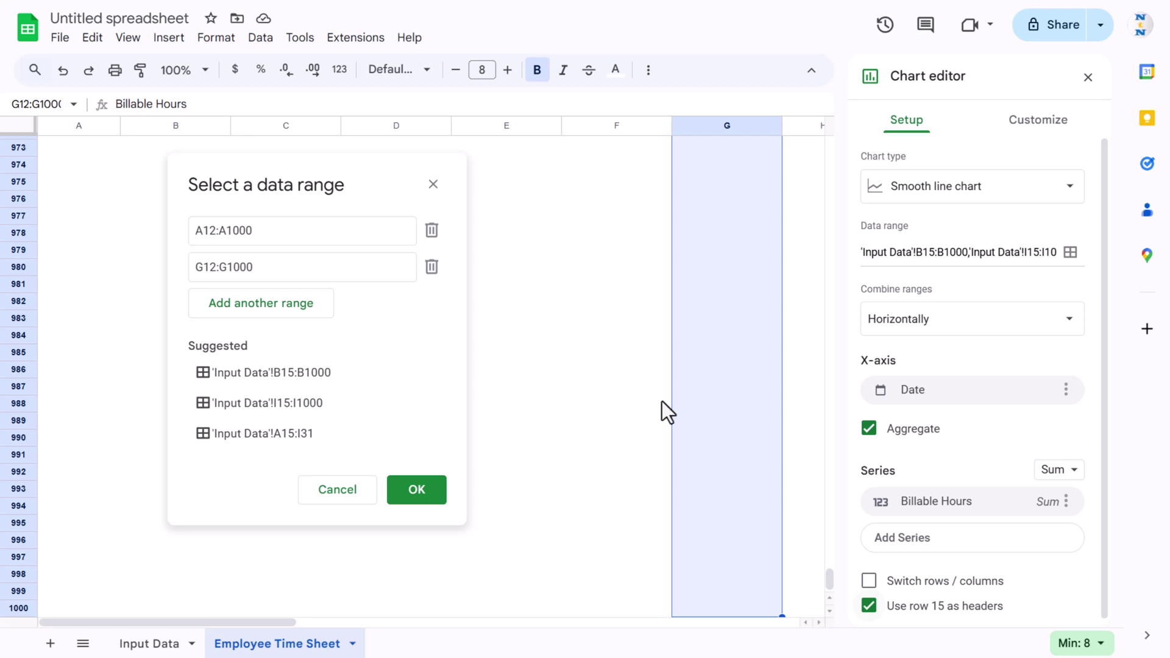
pyautogui.click(417, 489)
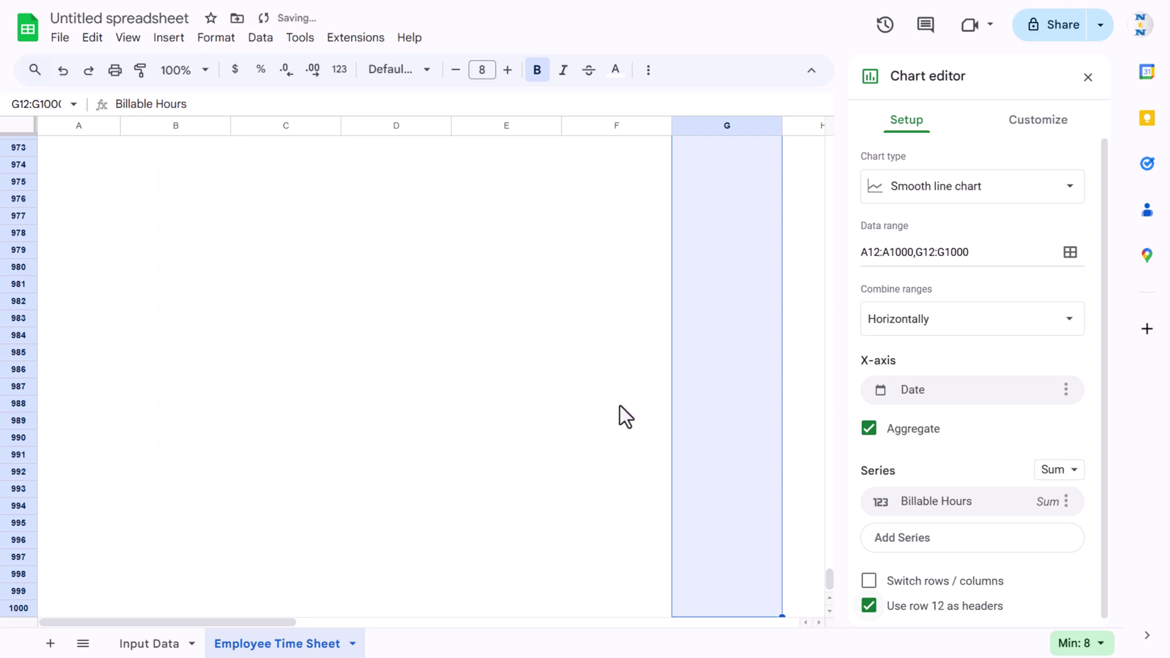
pyautogui.click(620, 406)
pyautogui.hotkey('ctrl', 'Home')
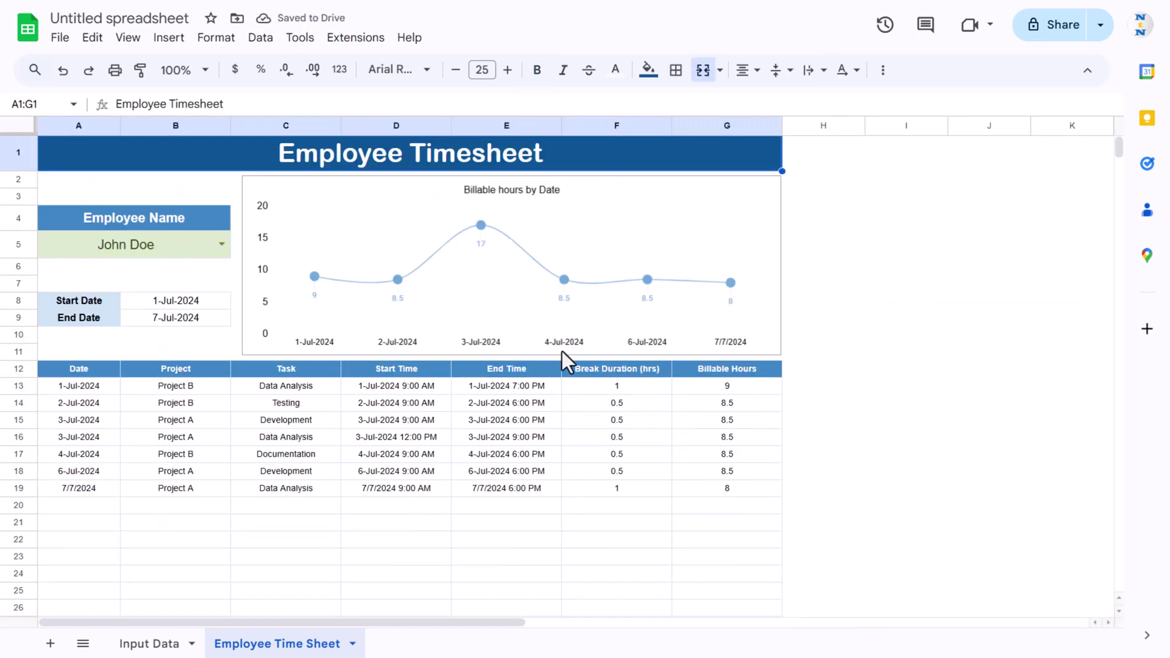
# Step: Choose the second listed employee in the Employee Name cell A5
pyautogui.click(197, 246)
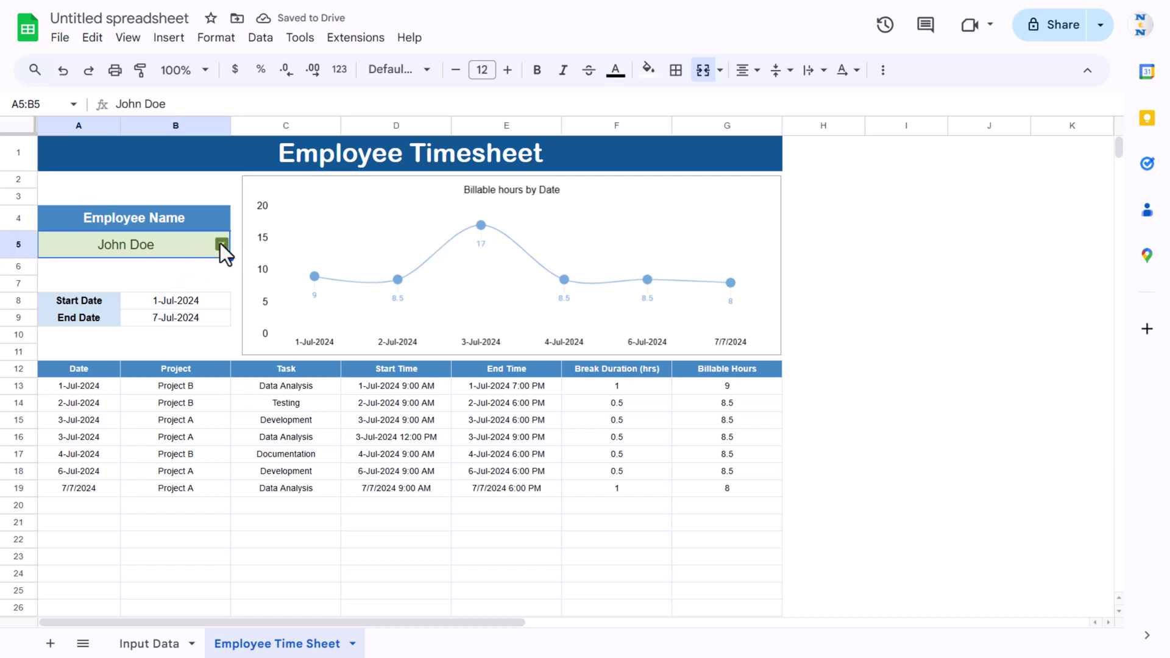
pyautogui.click(221, 243)
pyautogui.click(73, 290)
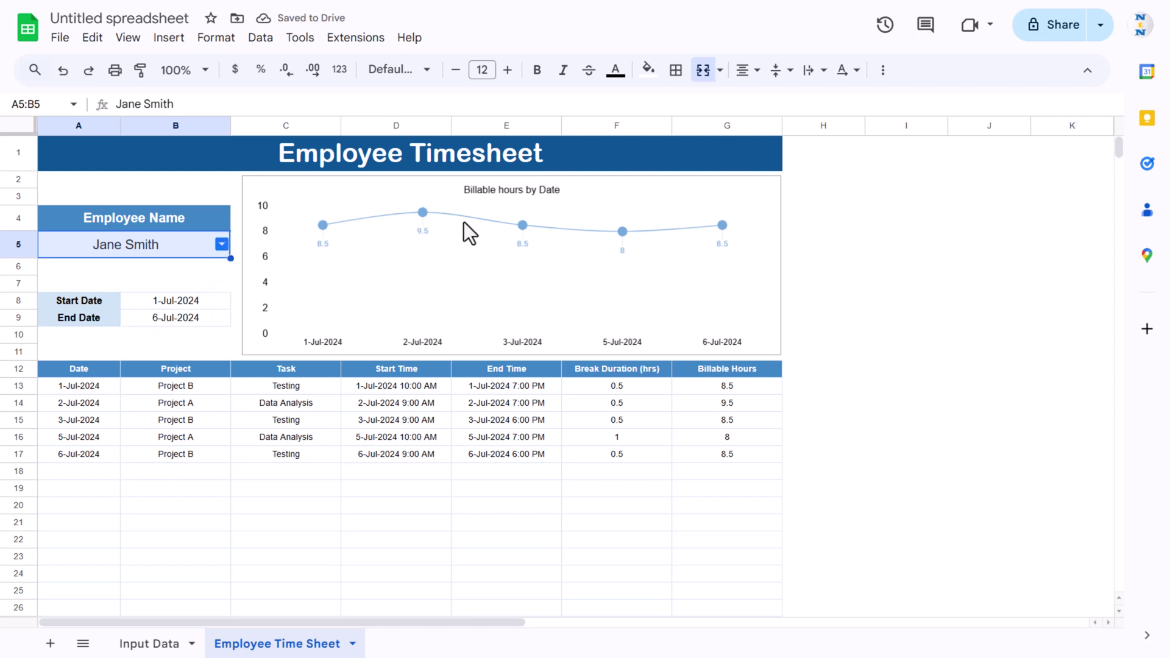
# Step: Choose the third listed employee in the Employee Name cell A5, and return to the Input Data sheet
pyautogui.click(222, 244)
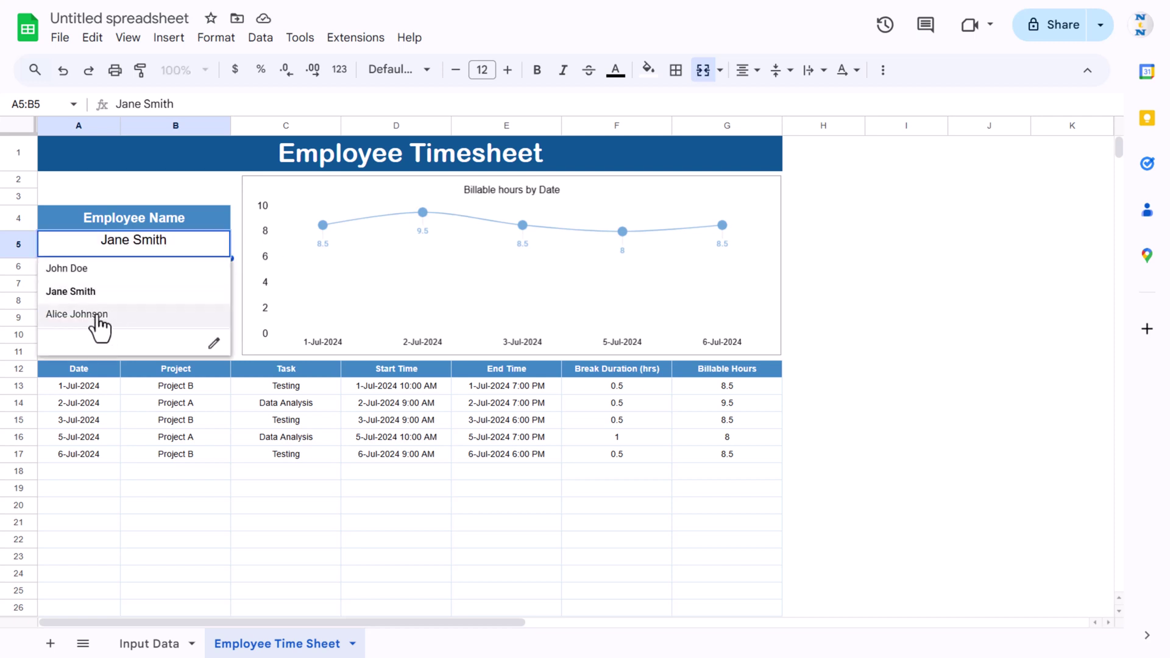
pyautogui.click(159, 314)
pyautogui.click(184, 188)
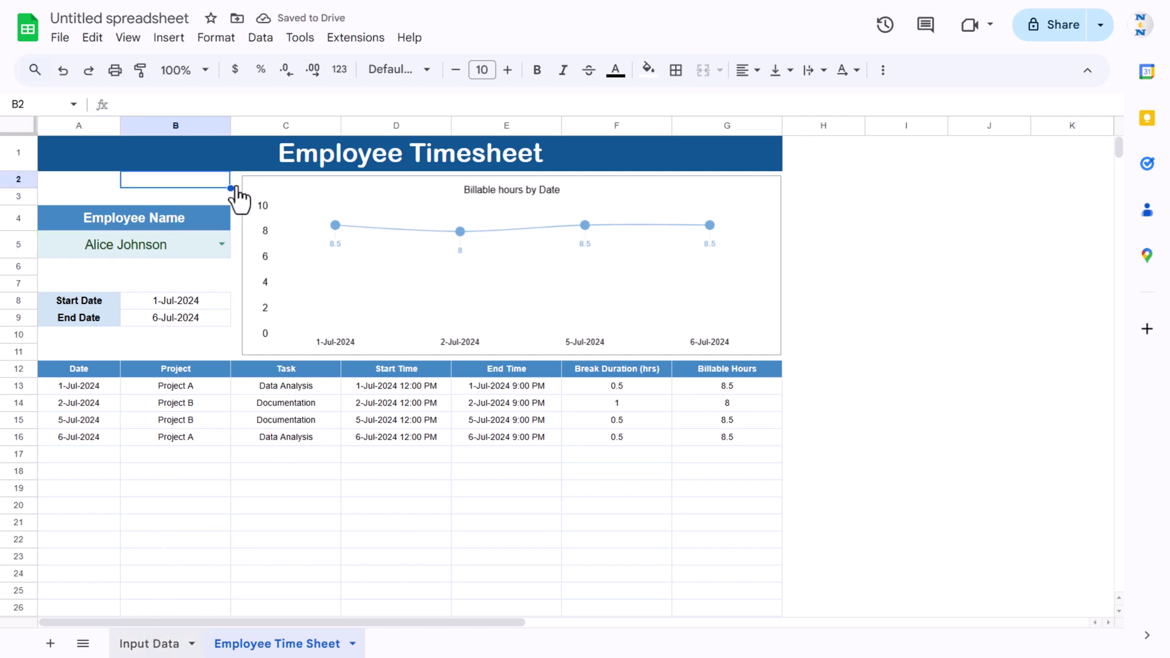
pyautogui.hotkey('ctrl', 'shift', 'pageup')
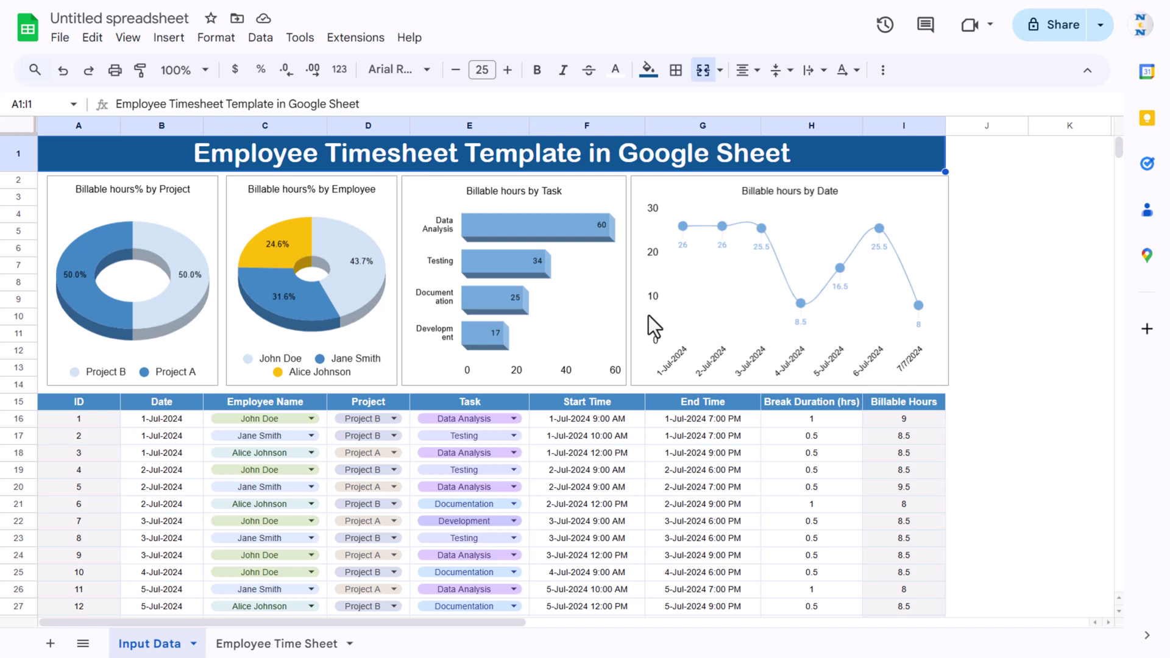